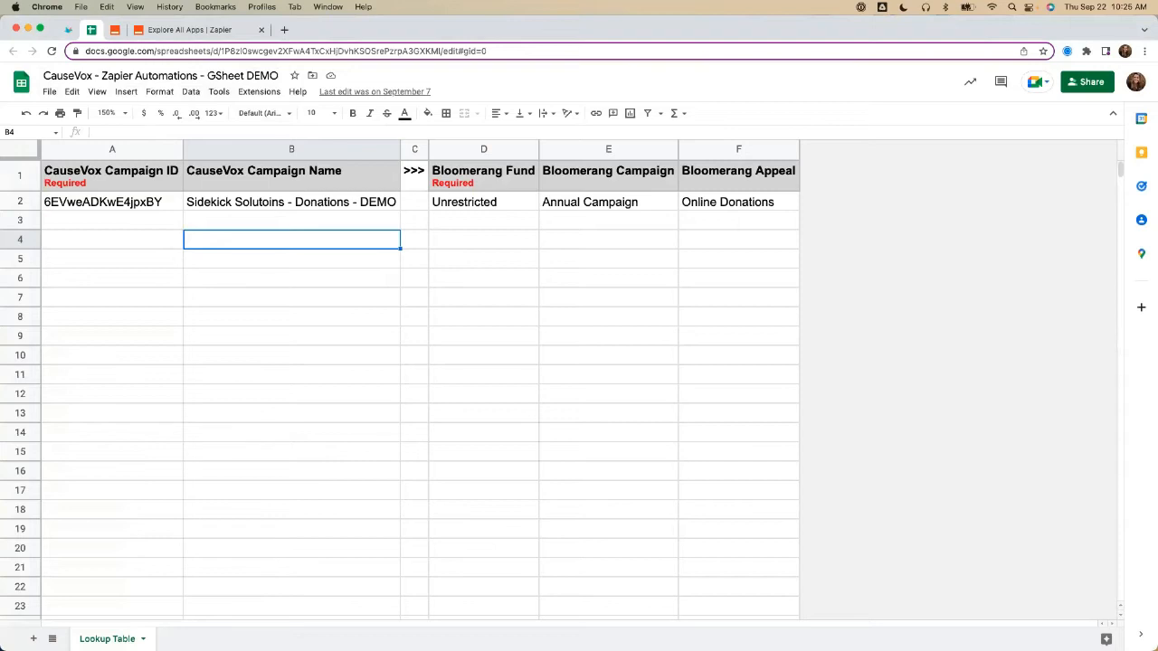
Step: Review the lookup table's header cells for the CauseVox campaign ID and name and the Bloomerang fund, campaign and appeal
click(118, 167)
click(256, 190)
click(497, 178)
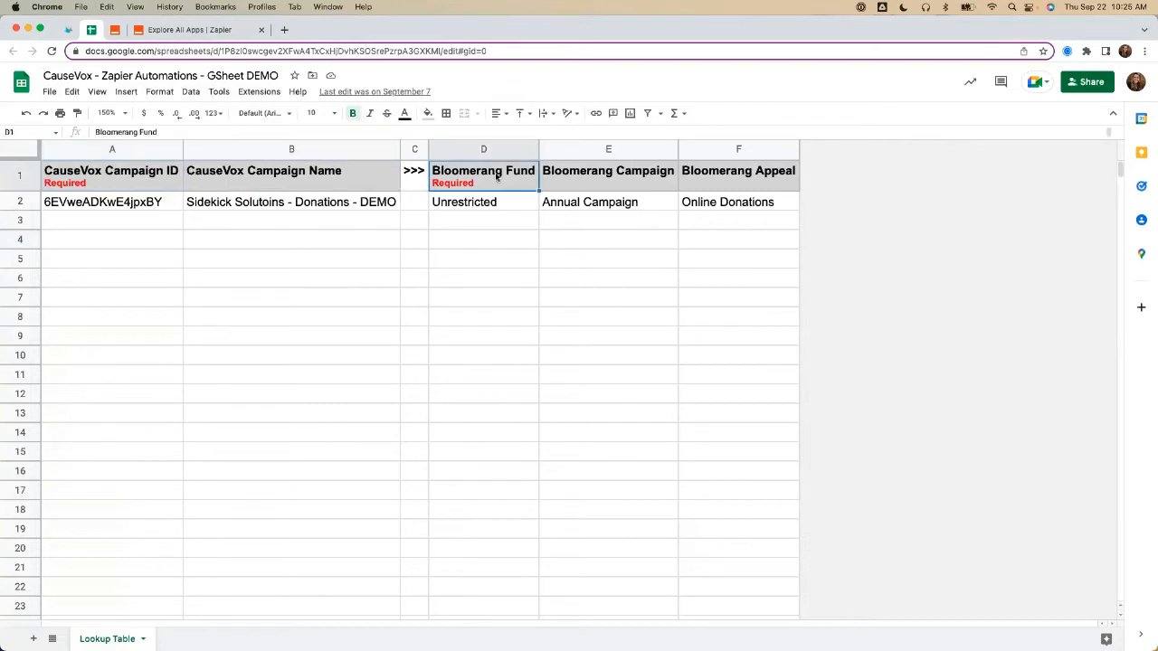
click(599, 179)
click(689, 179)
click(147, 179)
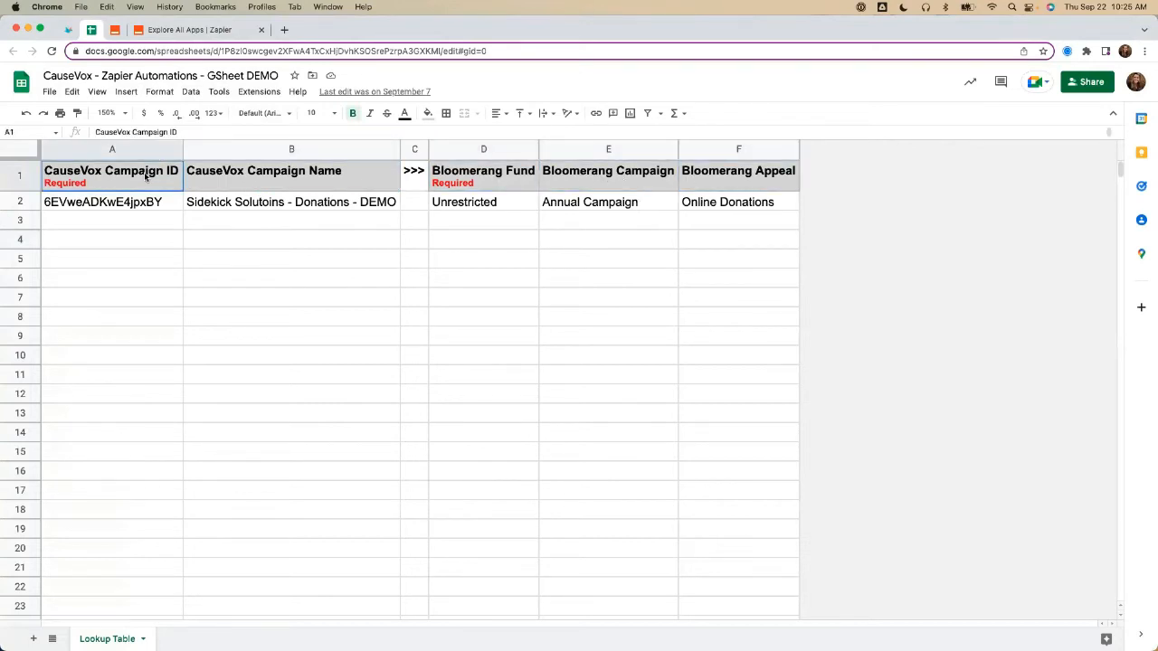
click(287, 189)
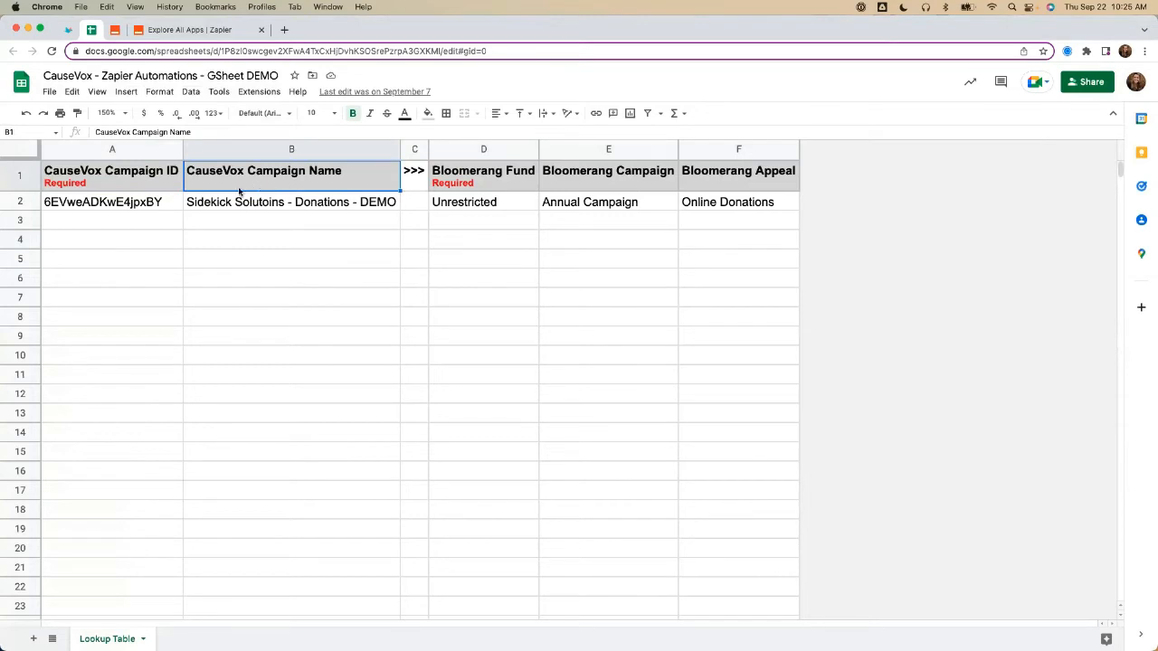
click(485, 178)
click(611, 191)
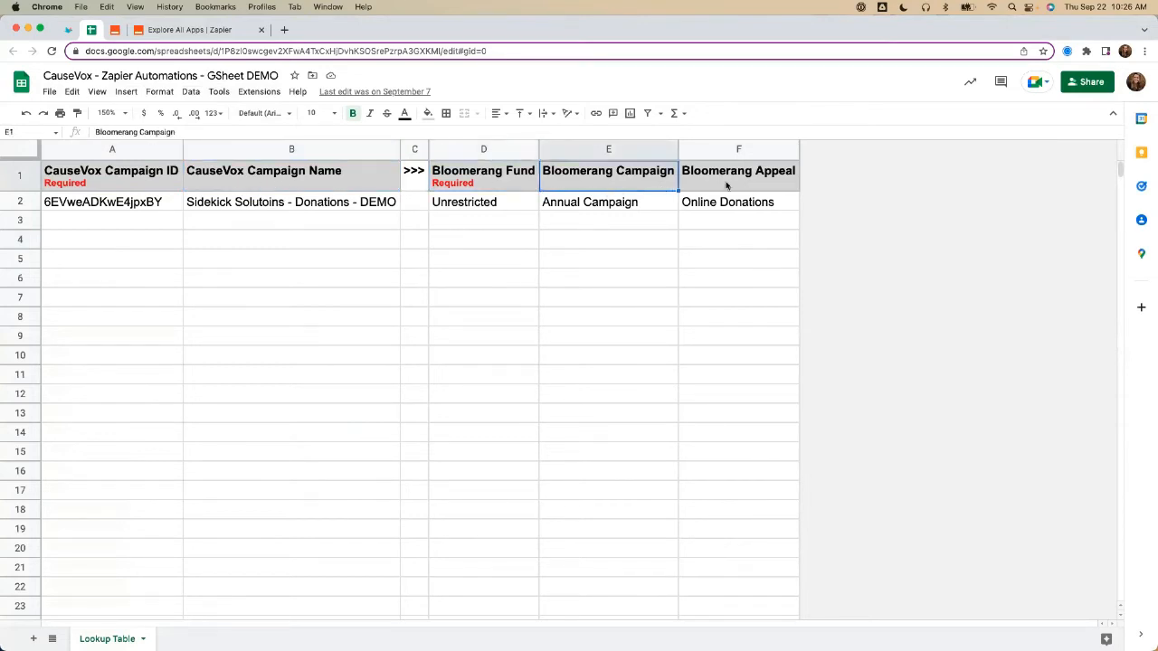
click(729, 184)
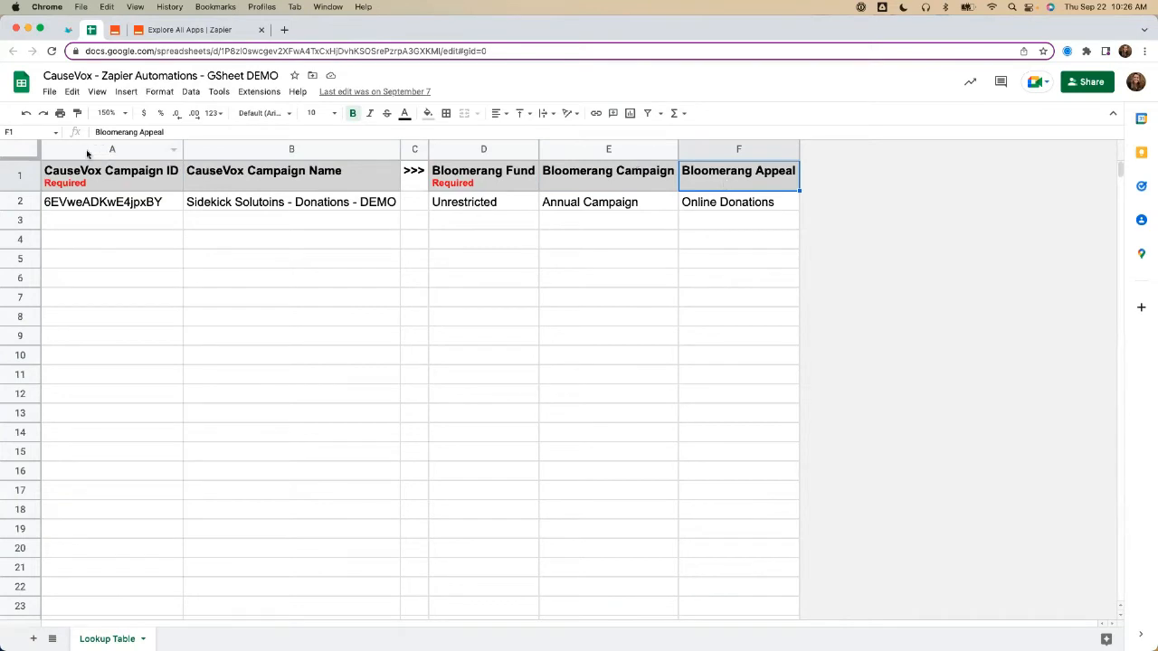
click(105, 179)
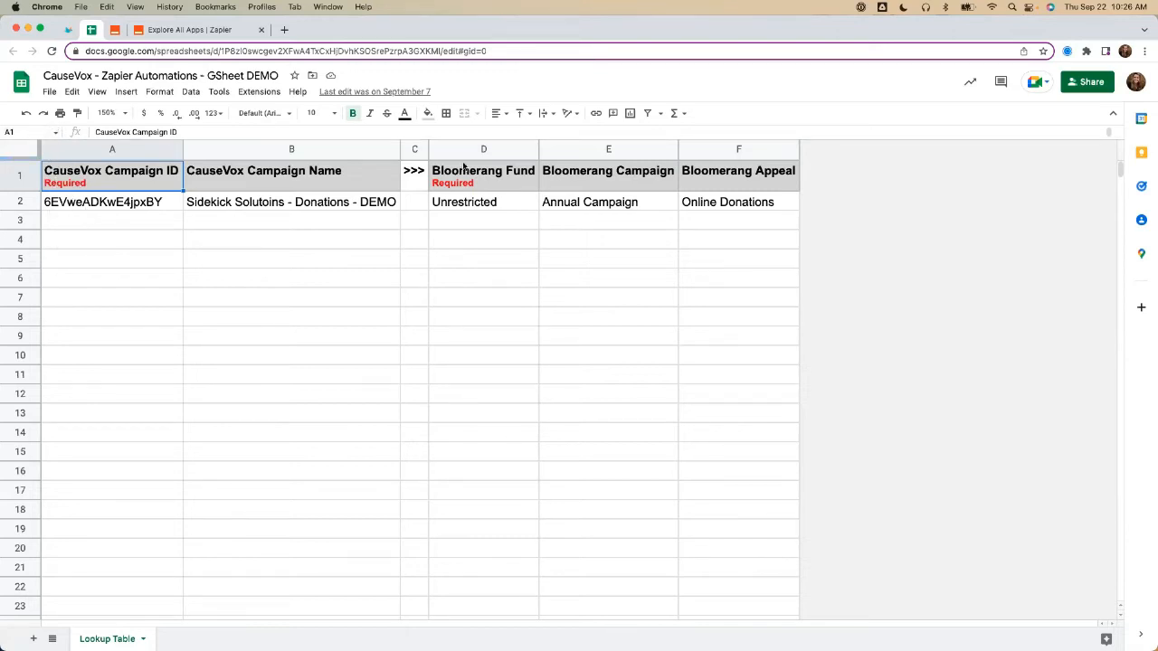
Step: Examine how row 2 maps its CauseVox campaign ID and name to a Bloomerang fund, campaign and appeal
click(453, 204)
drag(580, 203, 685, 202)
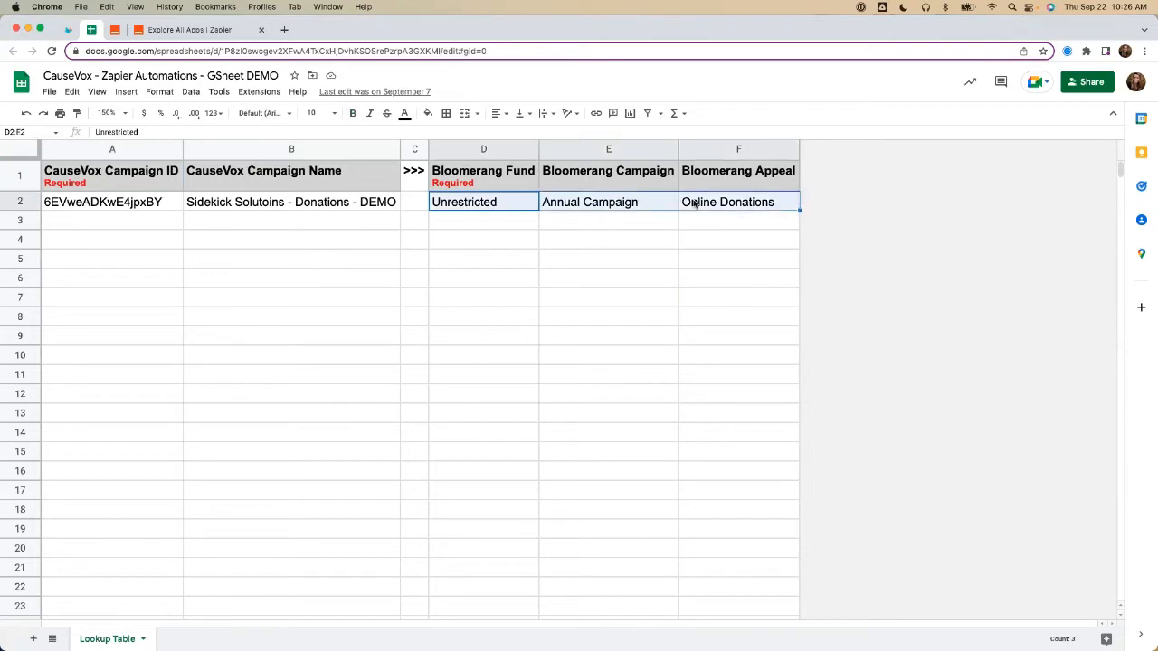
click(169, 207)
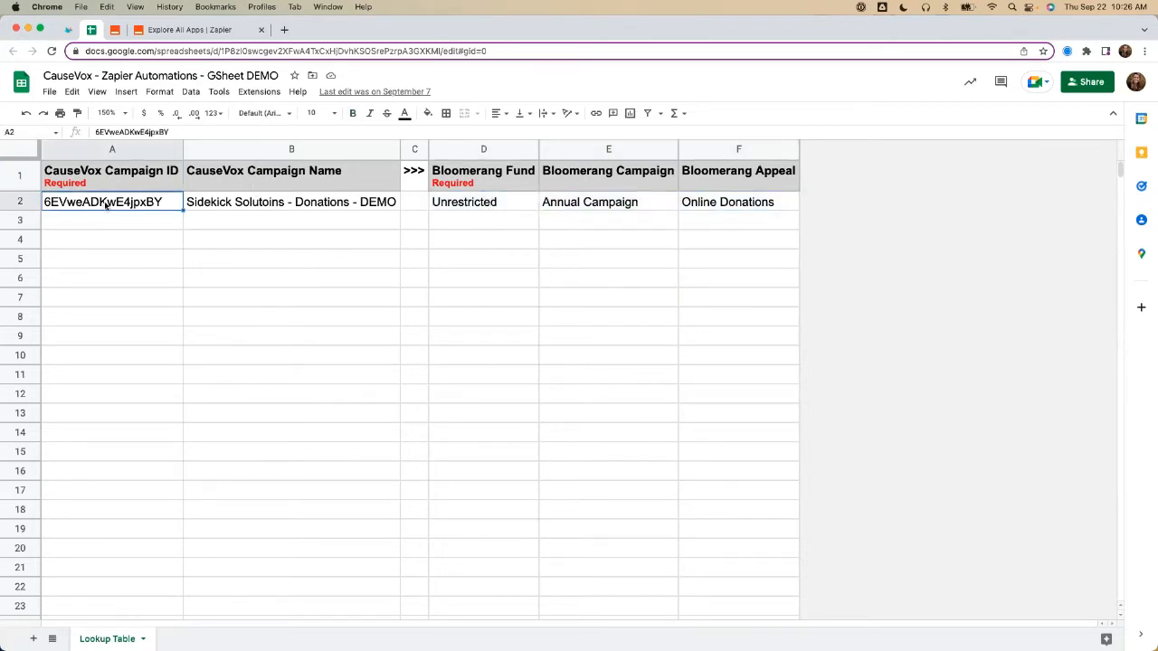
click(239, 205)
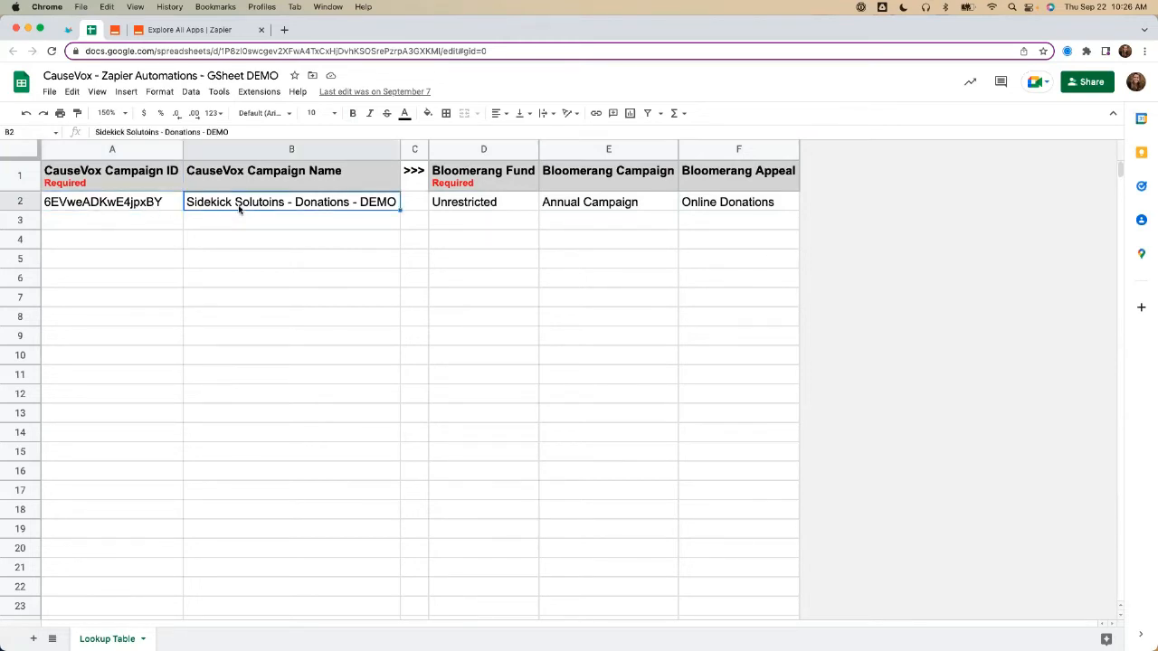
click(153, 200)
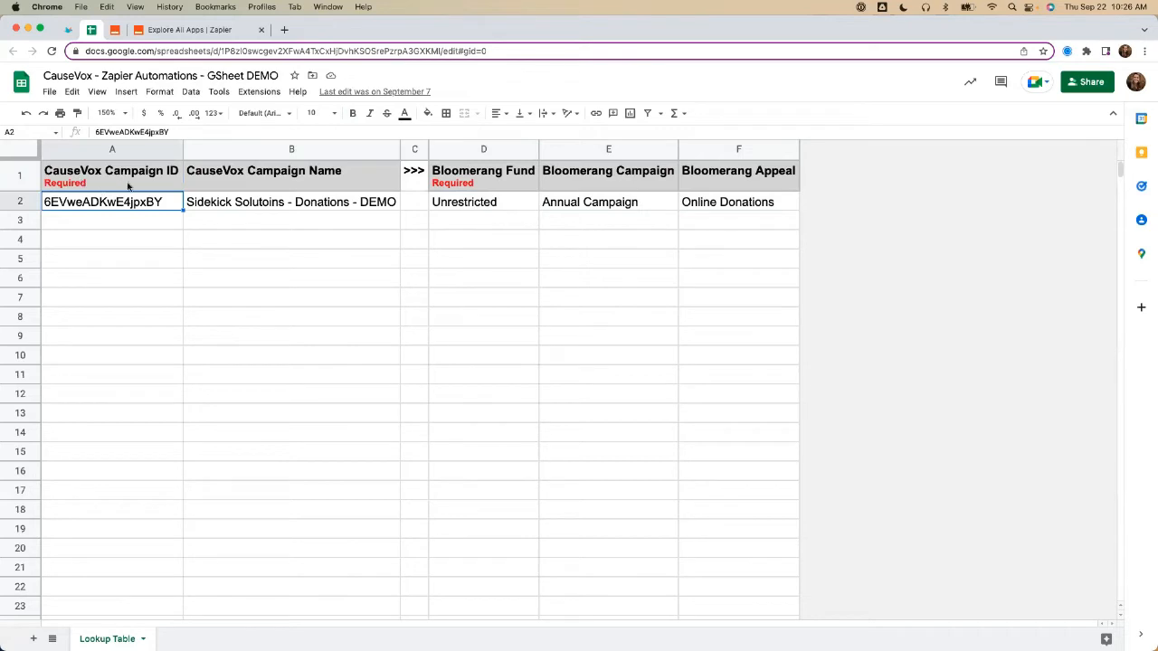
Step: Correct the misspelled campaign name in B2 to "Sidekick Solutions - Donations - DEMO"
click(327, 199)
double_click(328, 199)
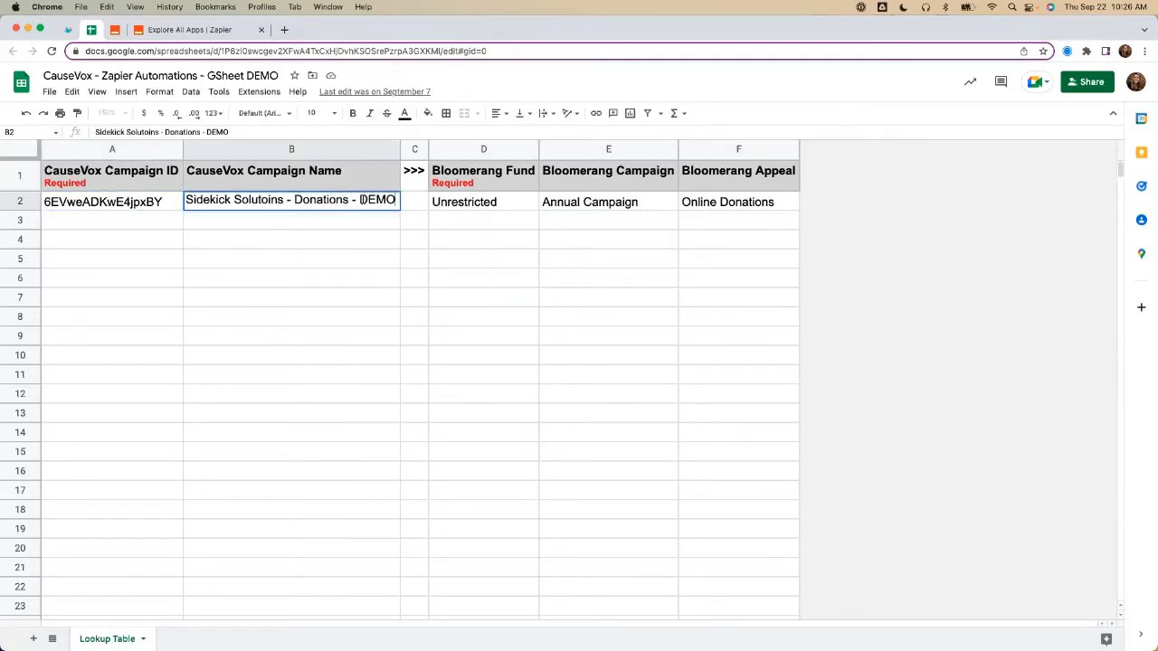
click(272, 200)
key(BackSpace)
key(BackSpace)
text(io)
key(Return)
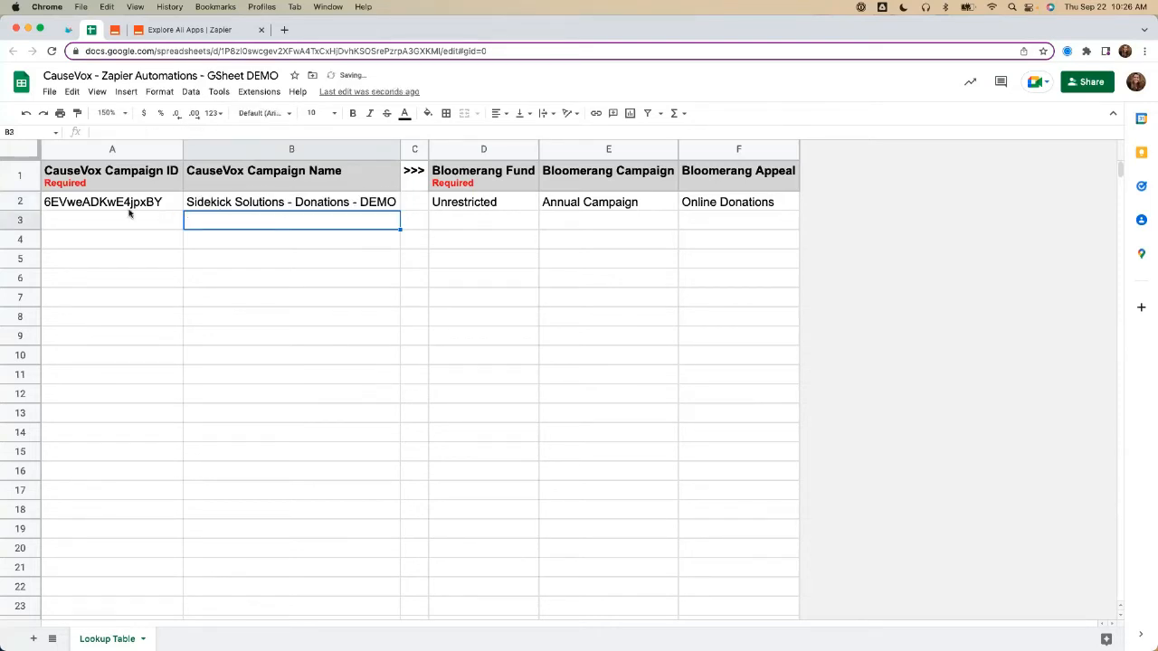
Step: Switch to CauseVox, open the settings of the Sidekick Solutions - Donations - DEMO campaign and select the campaign ID in its URL
click(128, 209)
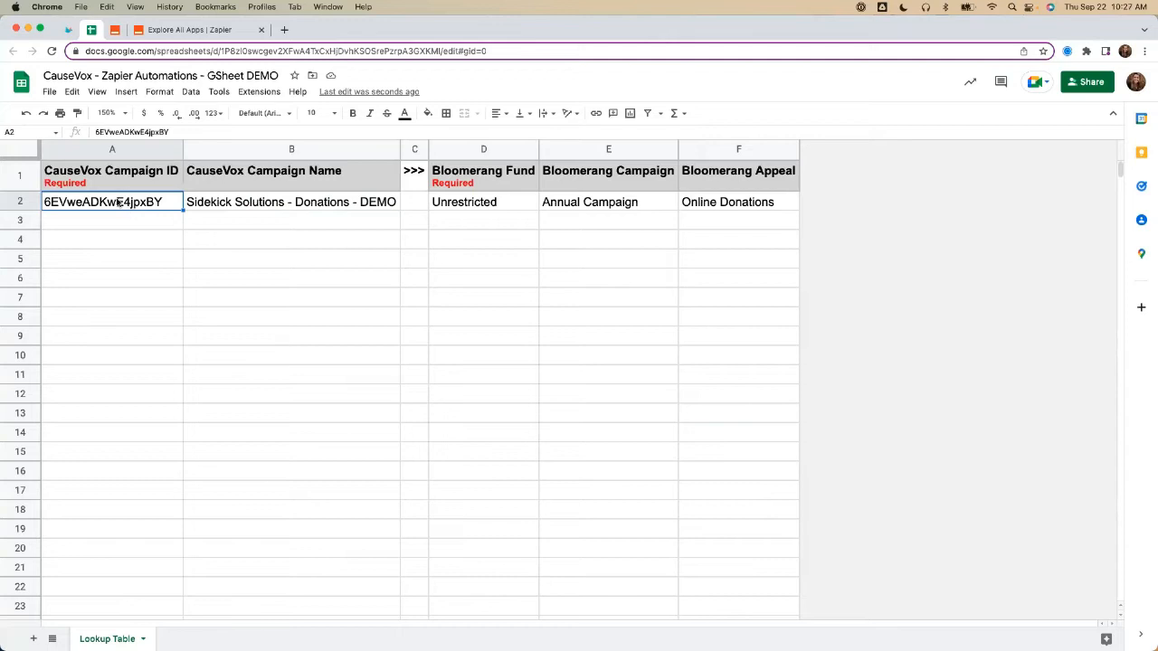
click(69, 31)
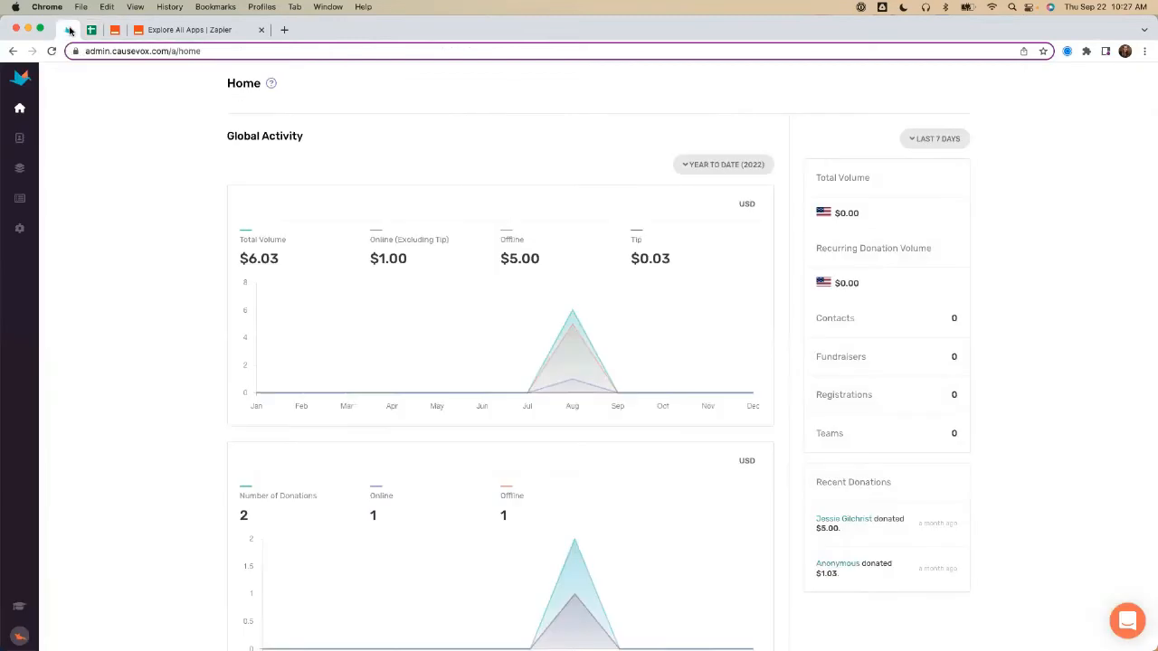
click(19, 171)
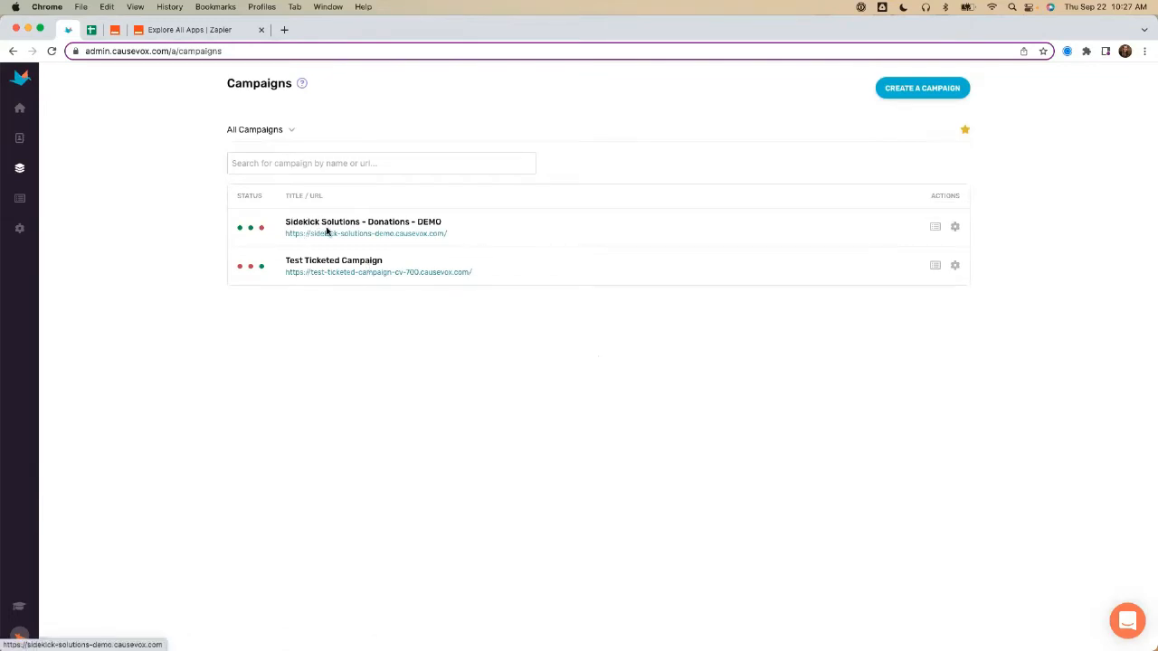
click(956, 227)
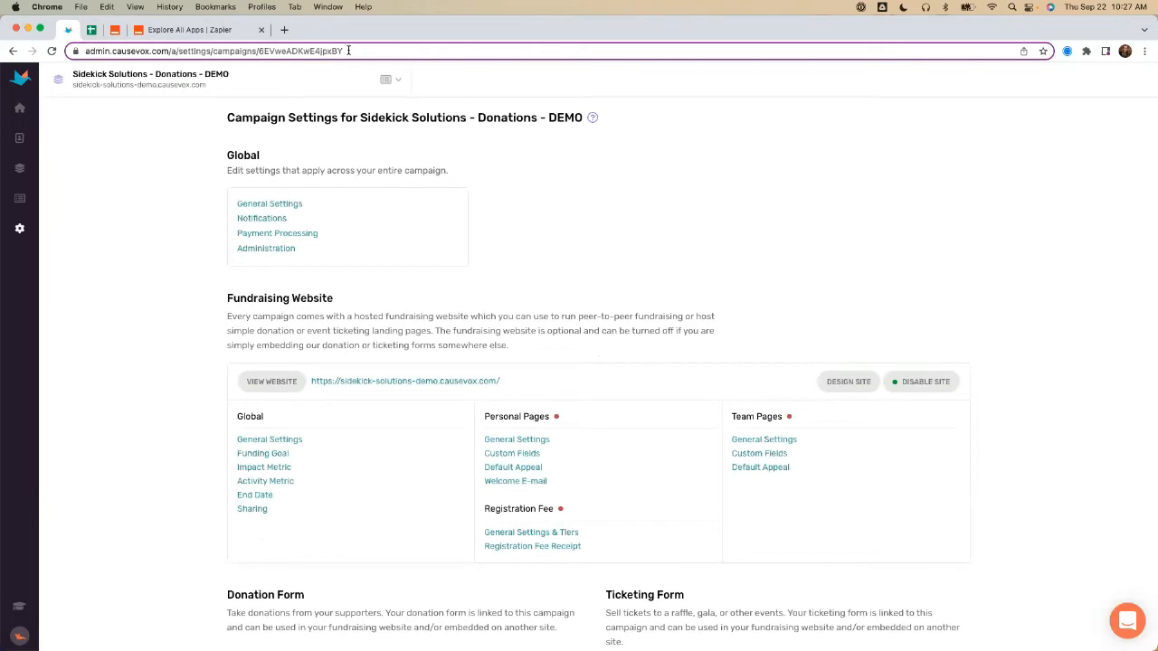
click(349, 50)
click(349, 50)
drag(374, 51, 288, 50)
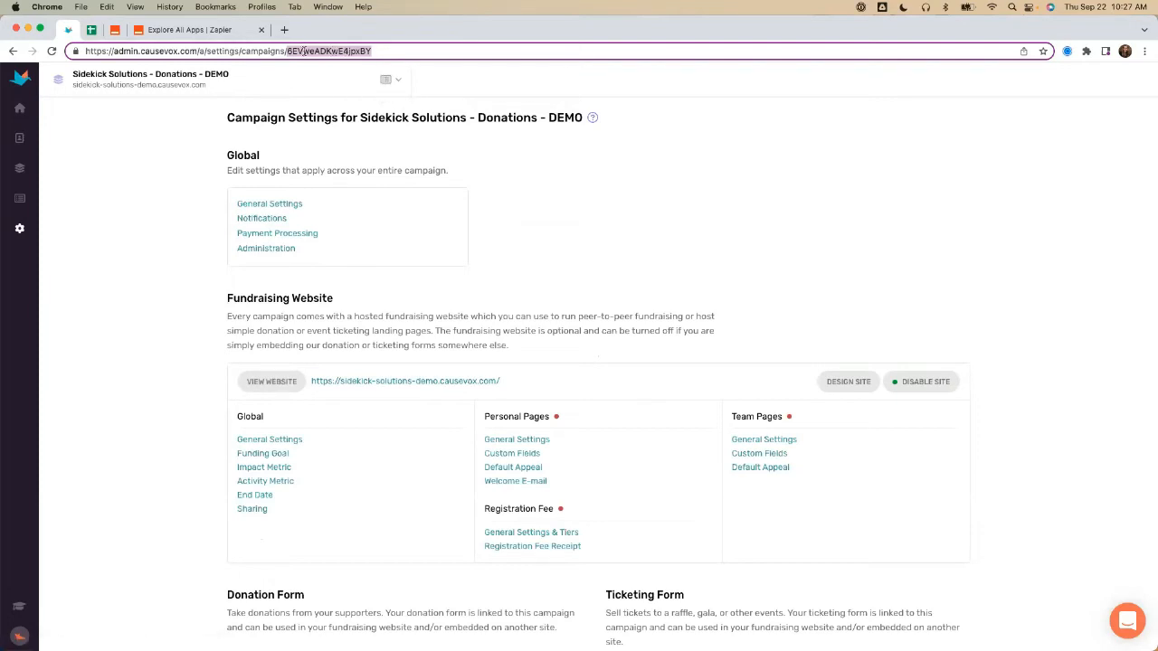
Step: Back in the Google Sheets lookup table, enter campaign ID "12lkajdfadliufou" in A3 and campaign name "Campaign NEW" in B3
click(92, 30)
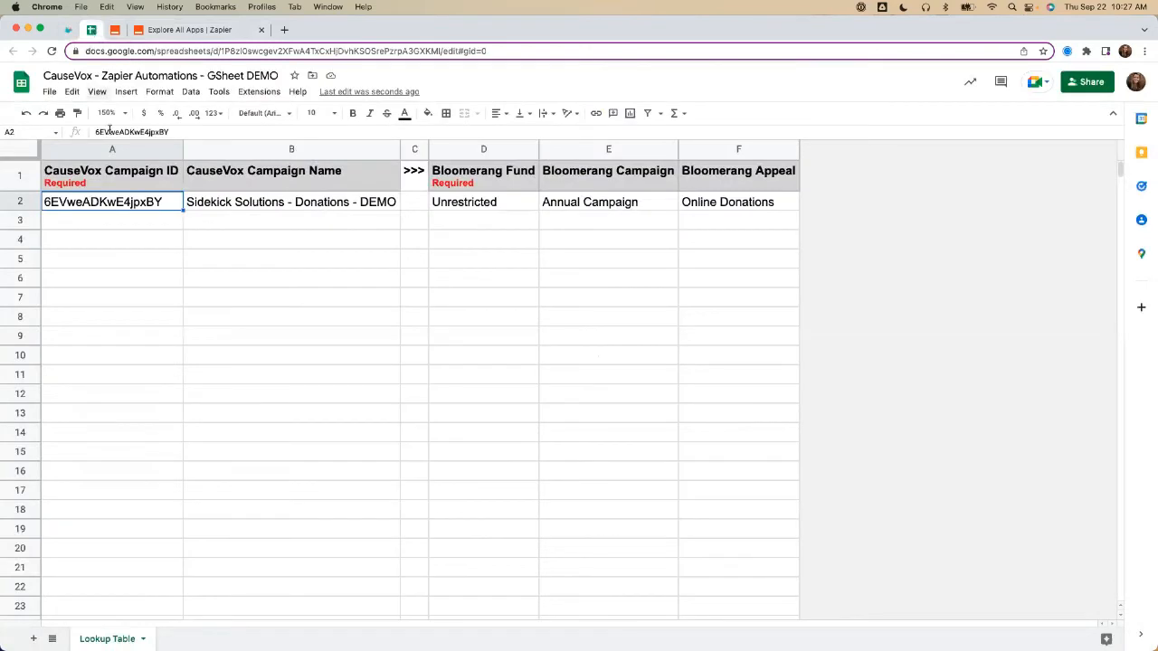
click(101, 221)
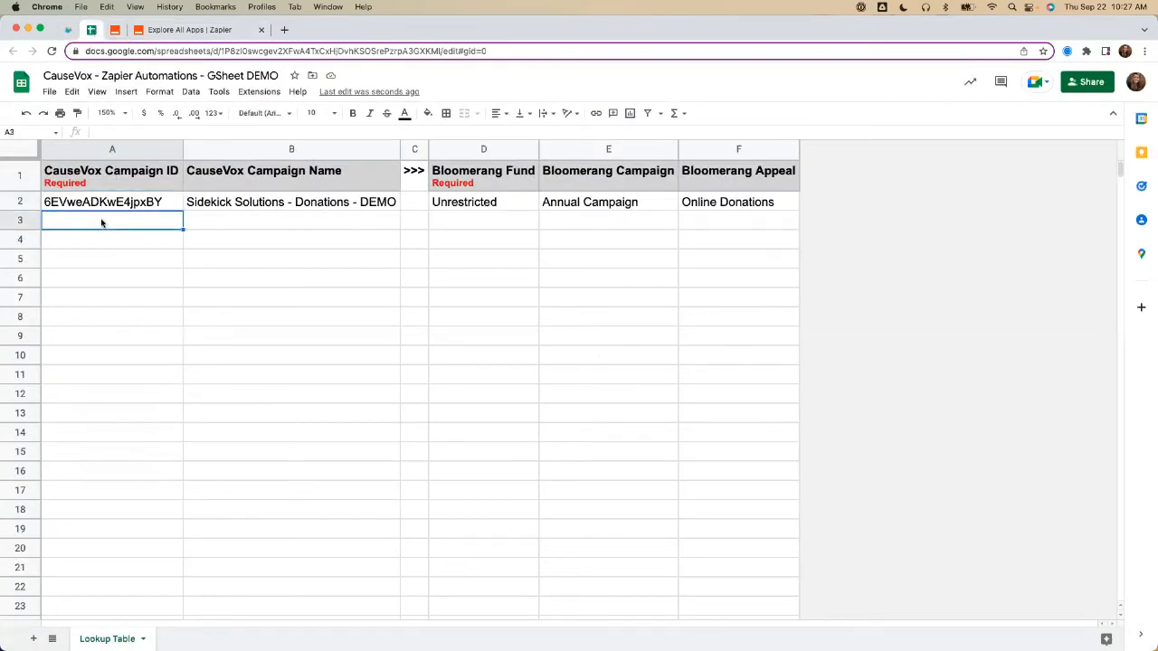
text(12lkajdfadliufou)
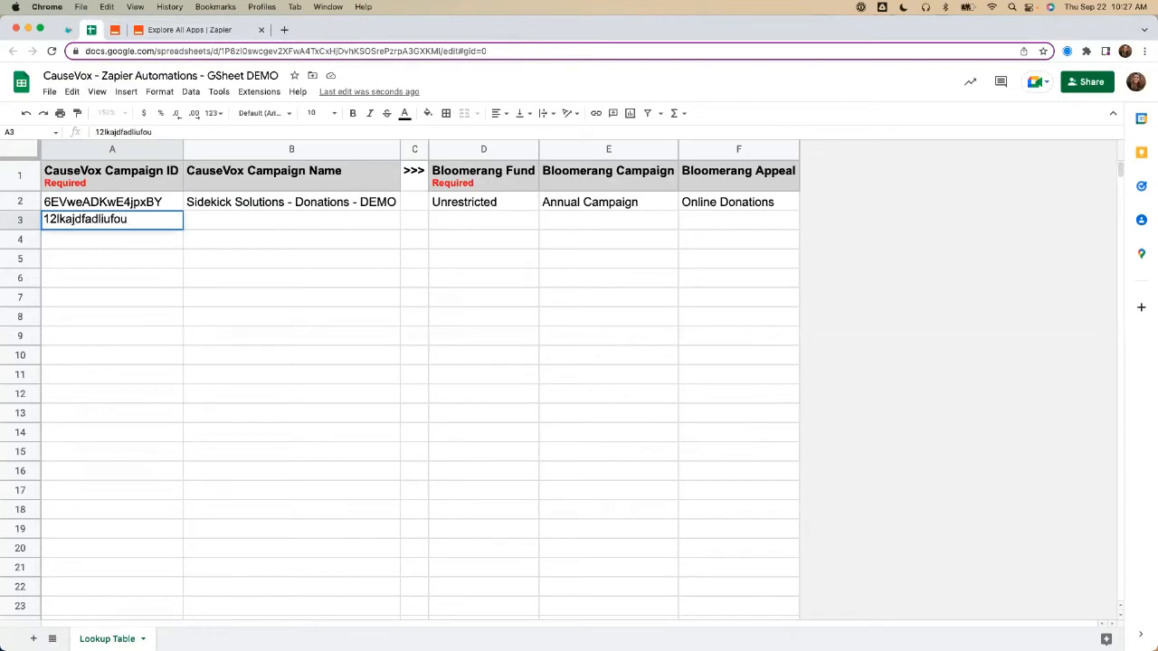
click(148, 246)
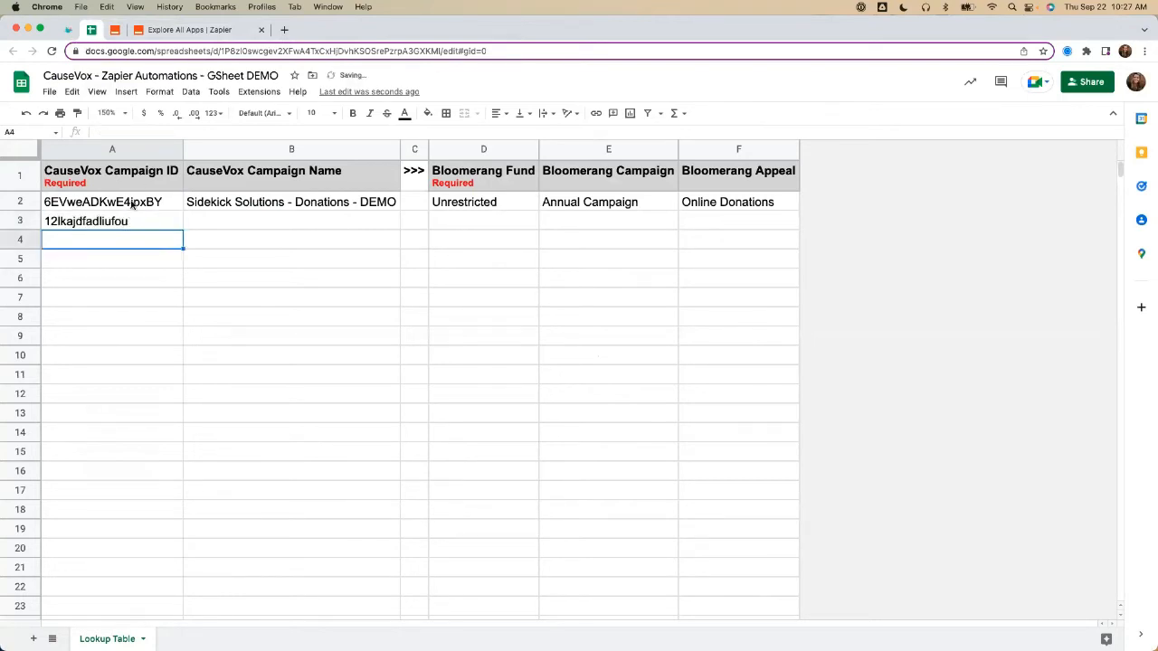
click(221, 222)
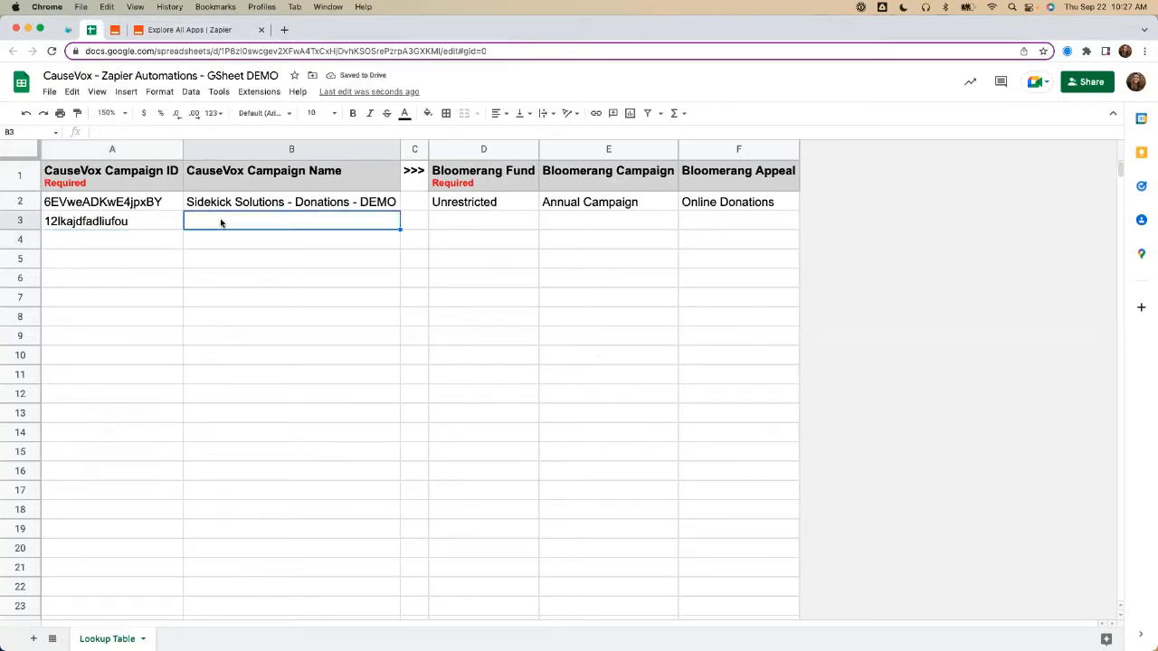
text(Campaign NEW)
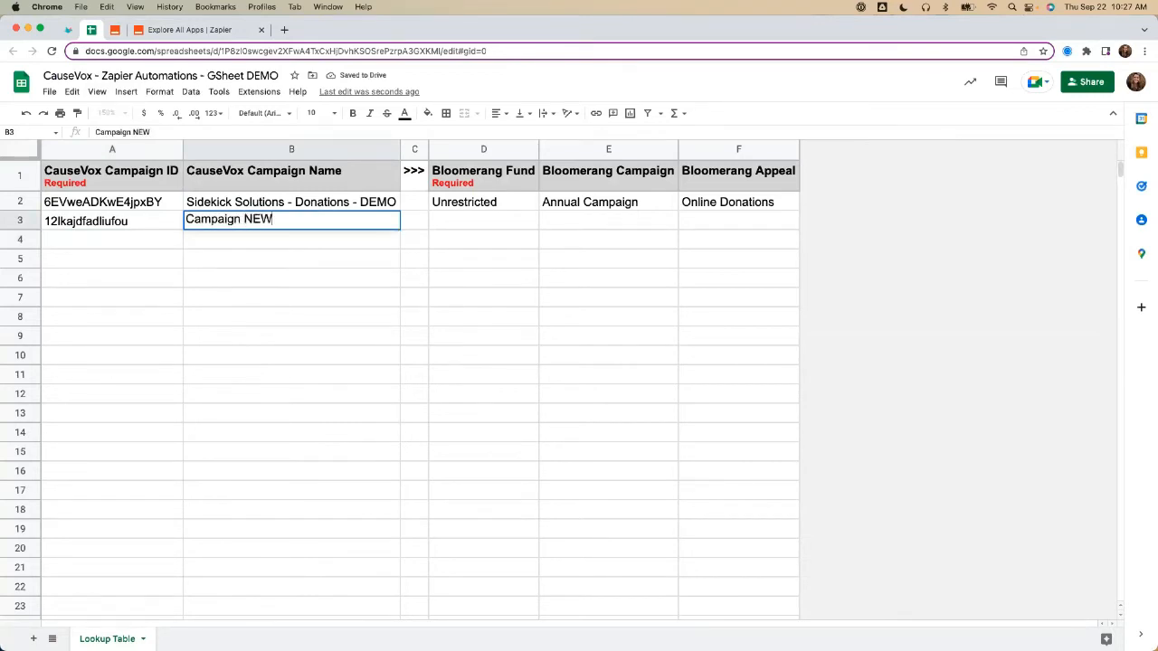
key(Tab)
key(Tab)
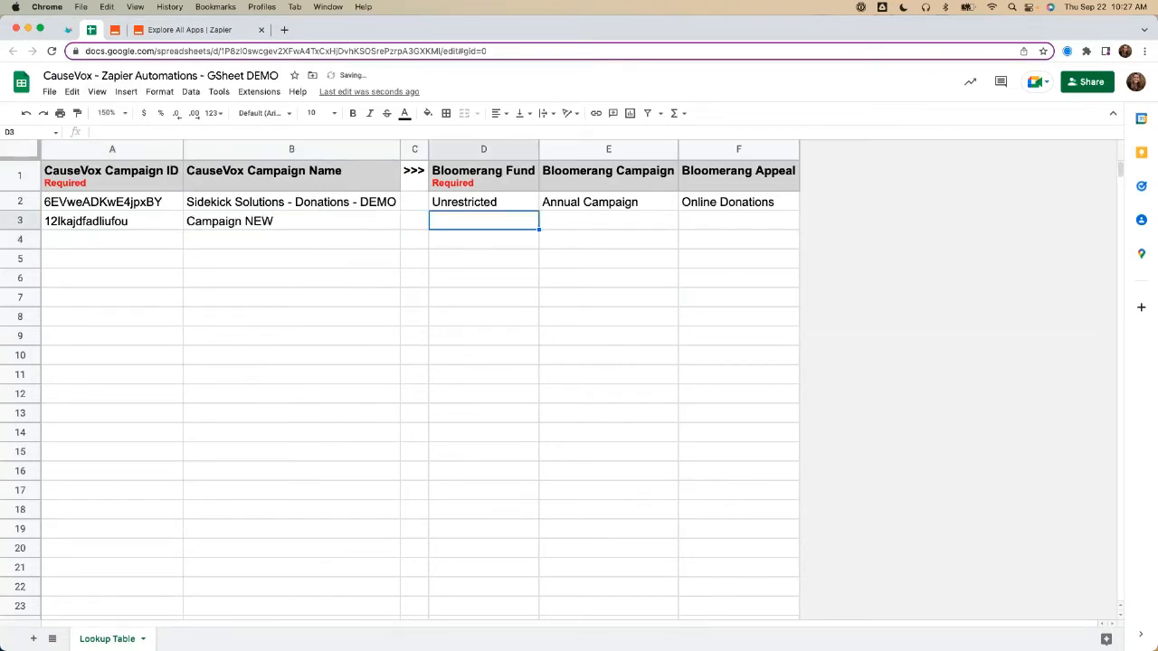
Step: Fill in row 3's Bloomerang fund as "Unrestricted", campaign as "Gala" and appeal as "Event"
text(Unrestricted)
key(Tab)
text(Gala)
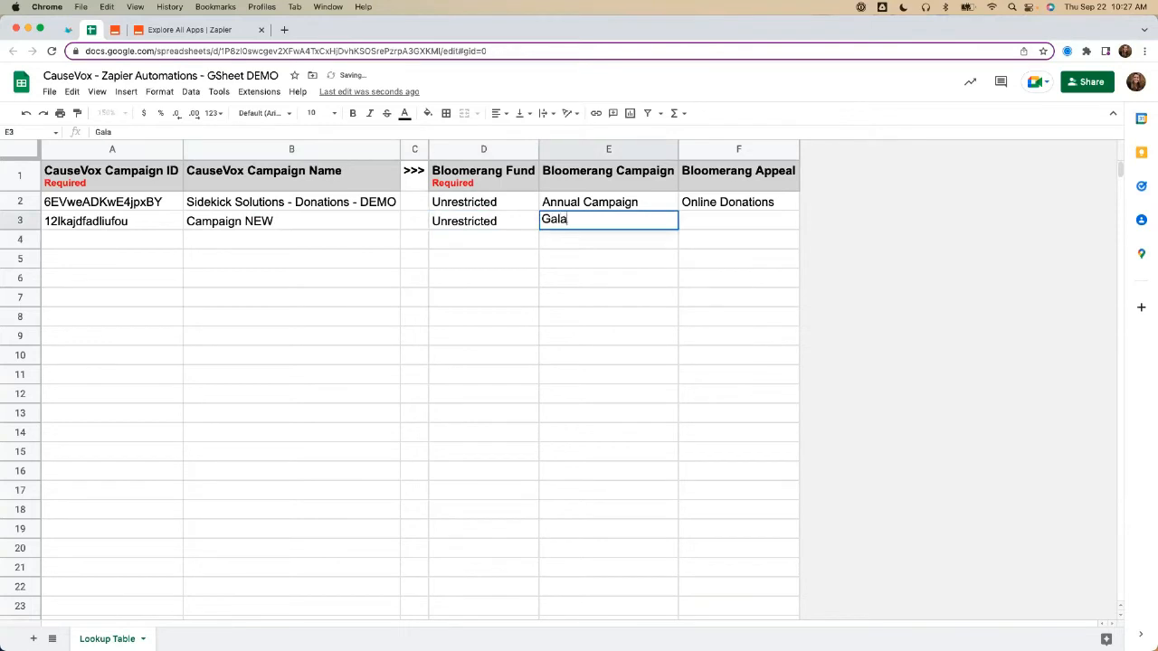
key(Tab)
text(O)
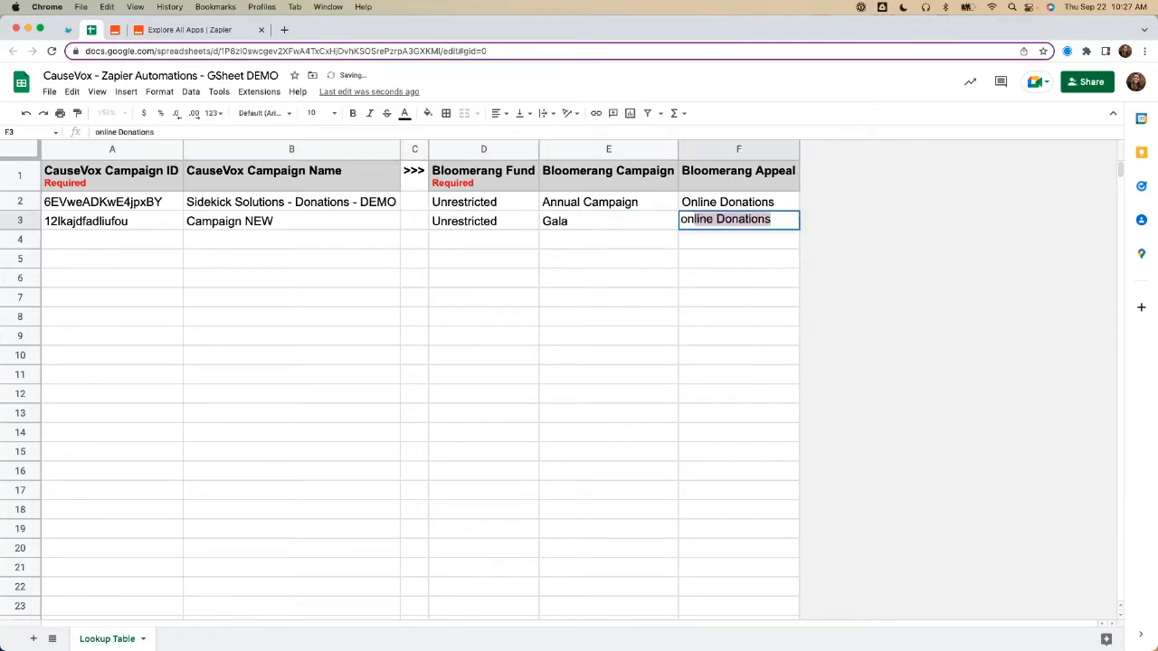
key(BackSpace)
text(Event)
key(Return)
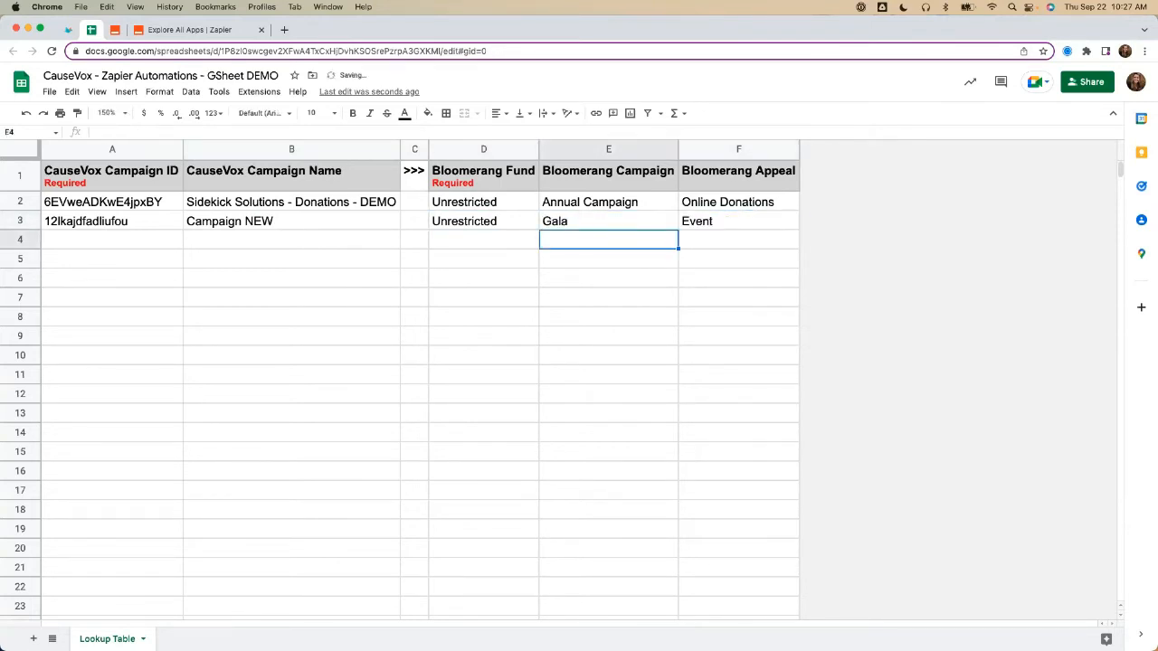
Step: Review row 3's Bloomerang values against its CauseVox campaign ID and name
click(503, 227)
click(571, 227)
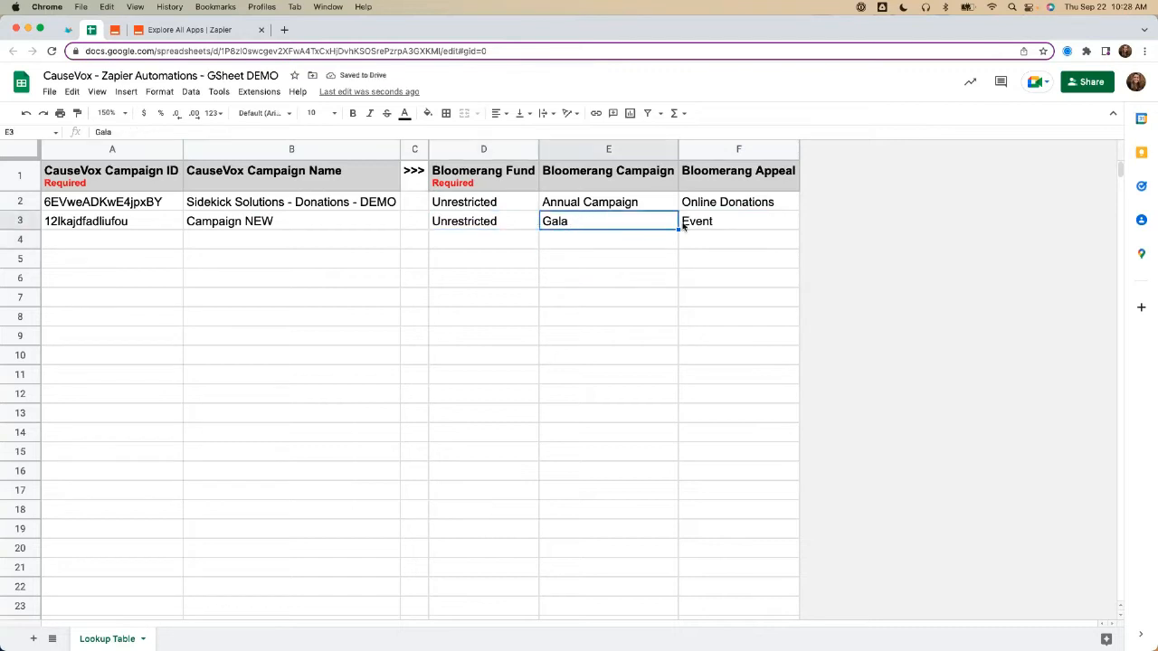
click(691, 226)
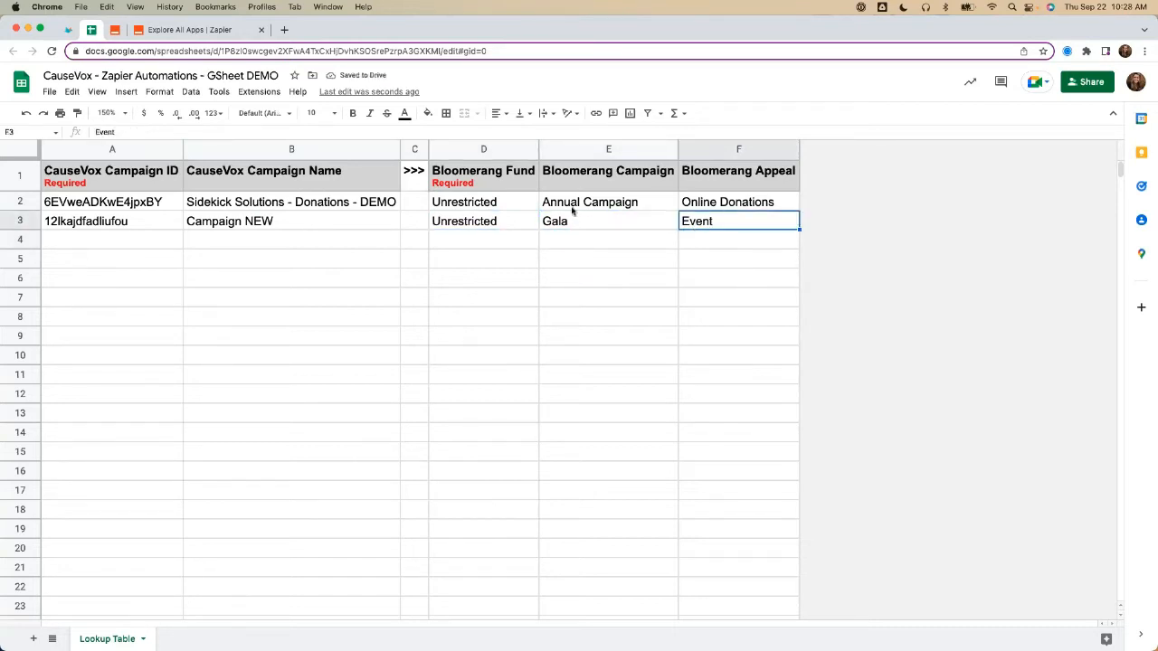
drag(167, 224, 213, 227)
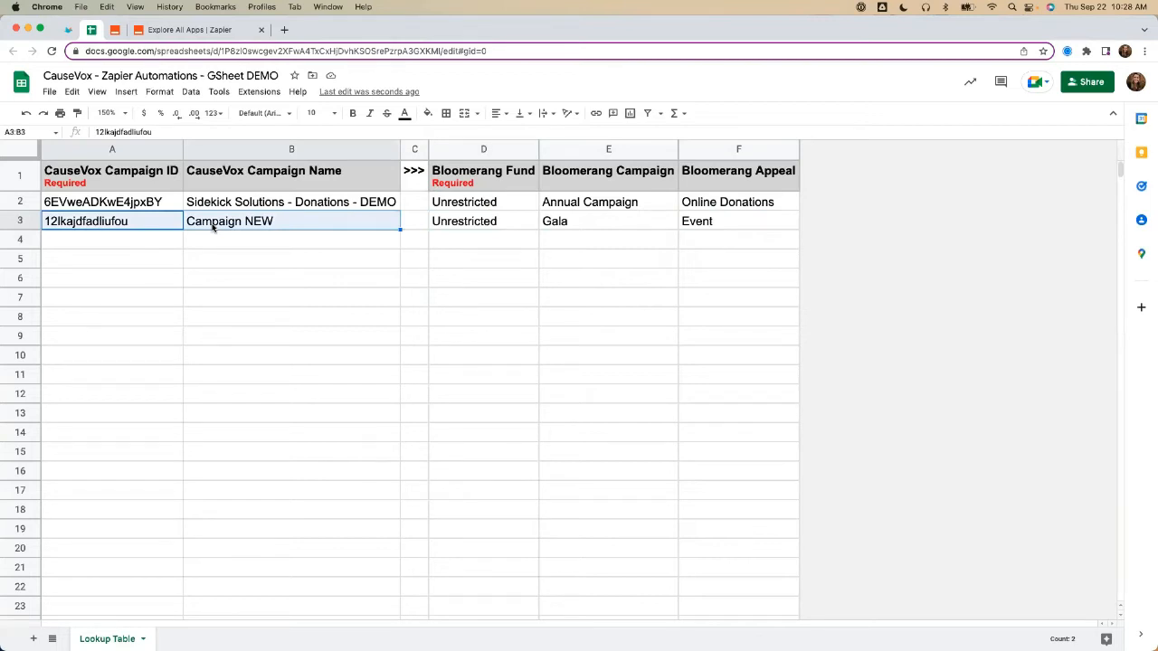
click(212, 227)
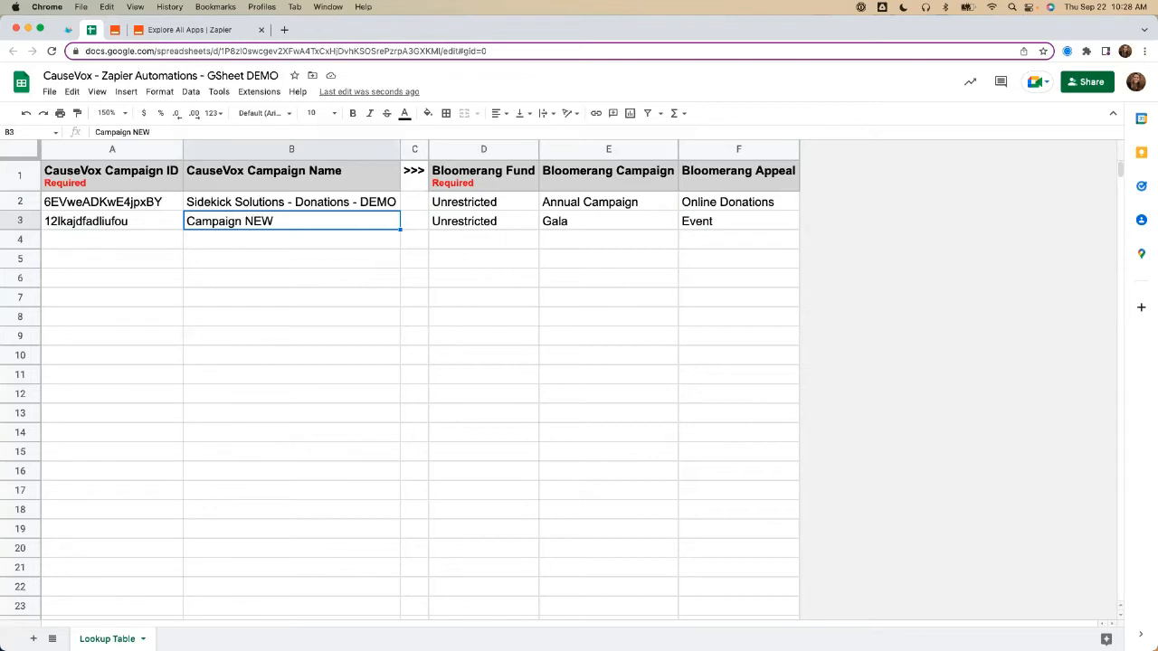
Step: Add the placeholders "ID" in A4 and "Campaign NAME" in B4, and select the row's empty Bloomerang cells D4:F4
click(107, 235)
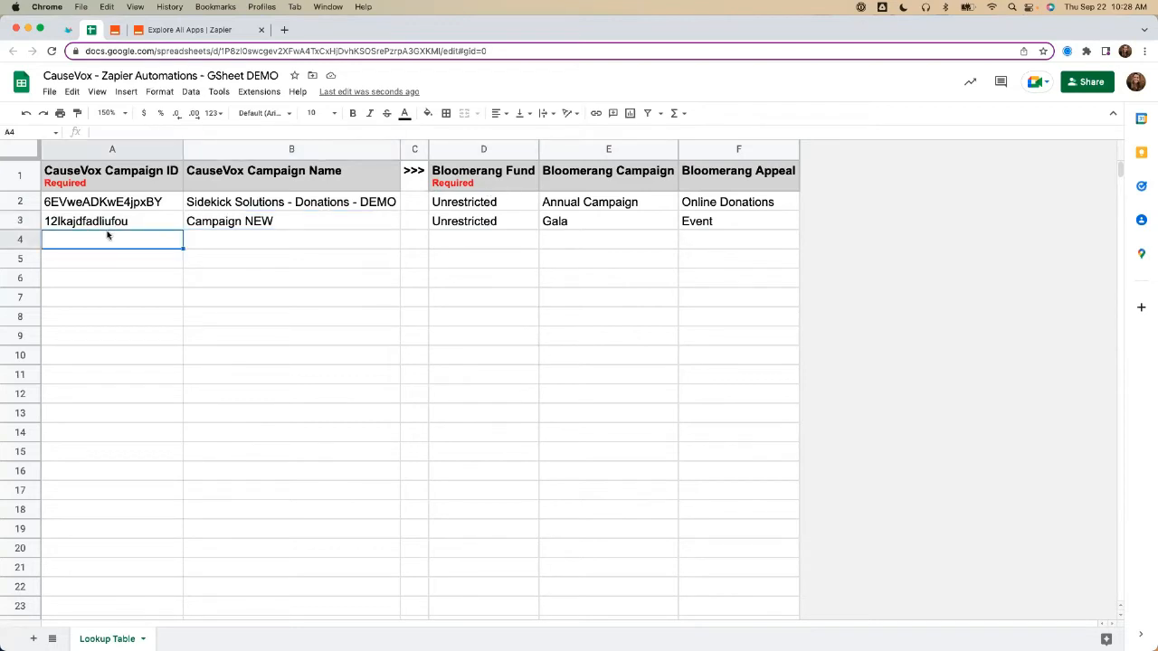
text(ID)
key(Tab)
text(Campi)
key(BackSpace)
text(aign NAME)
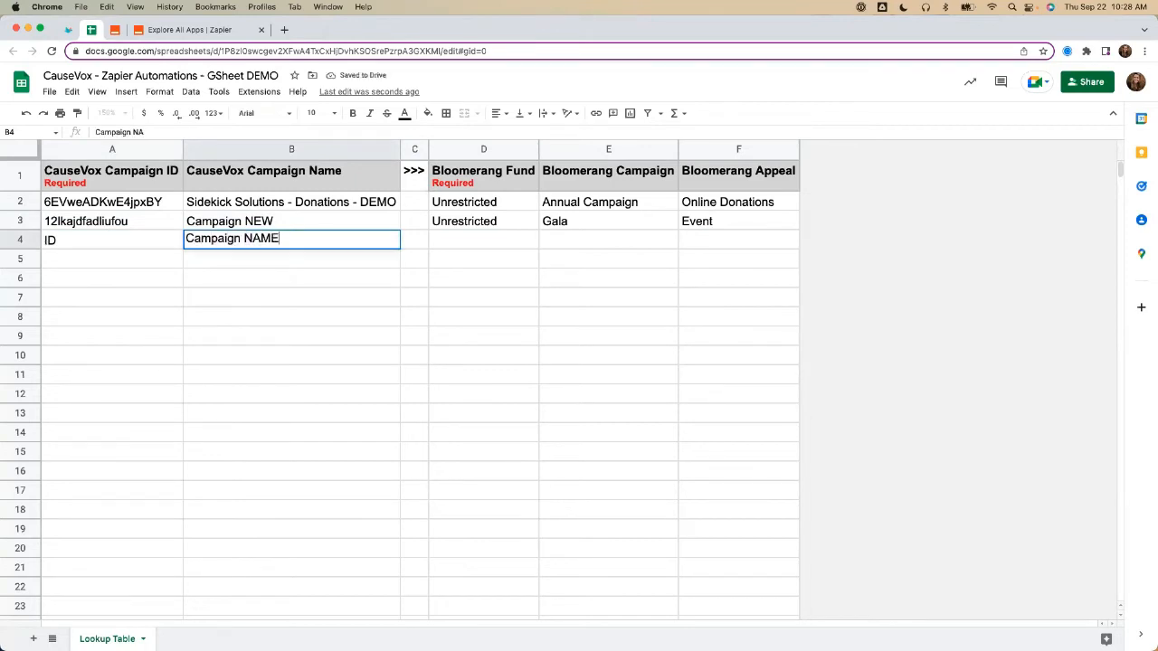
key(Tab)
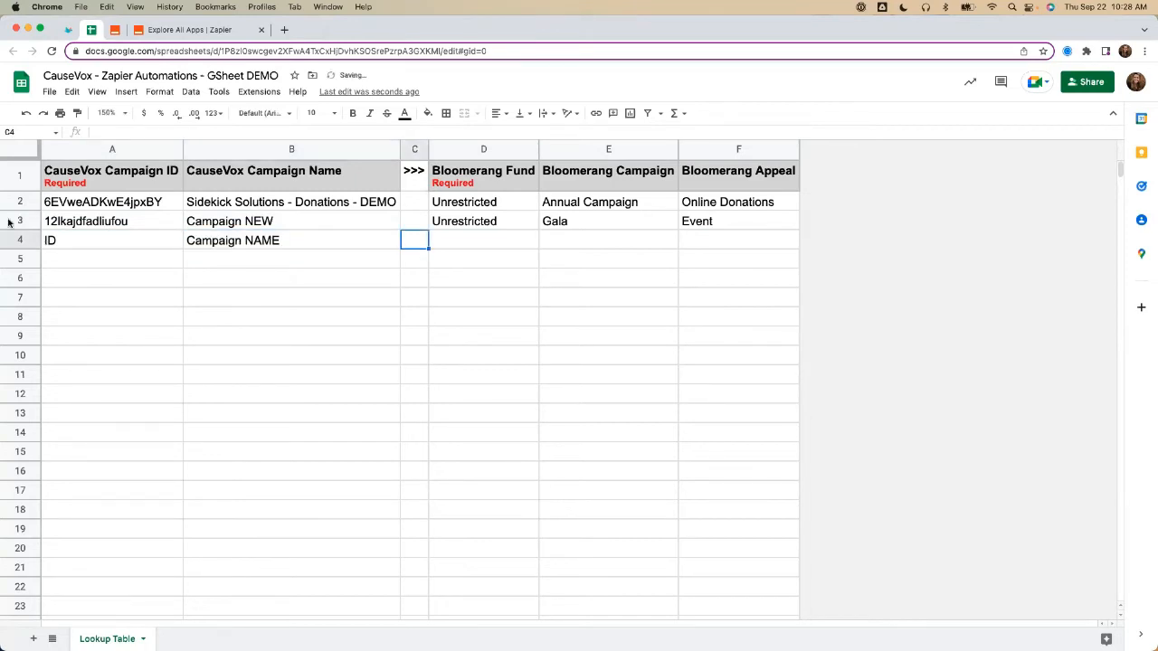
drag(148, 248, 327, 250)
drag(443, 246, 711, 247)
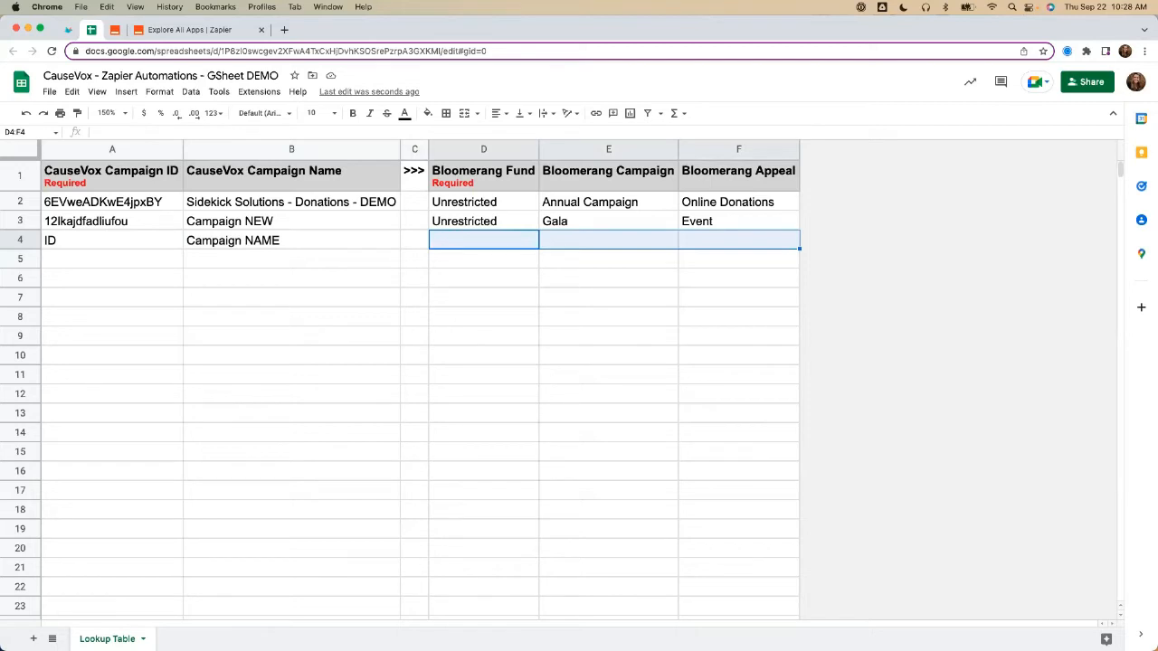
Step: Prefix row 2's Bloomerang campaign with the year so E2 reads "2022 Annual Campaign"
click(347, 229)
click(579, 199)
double_click(541, 199)
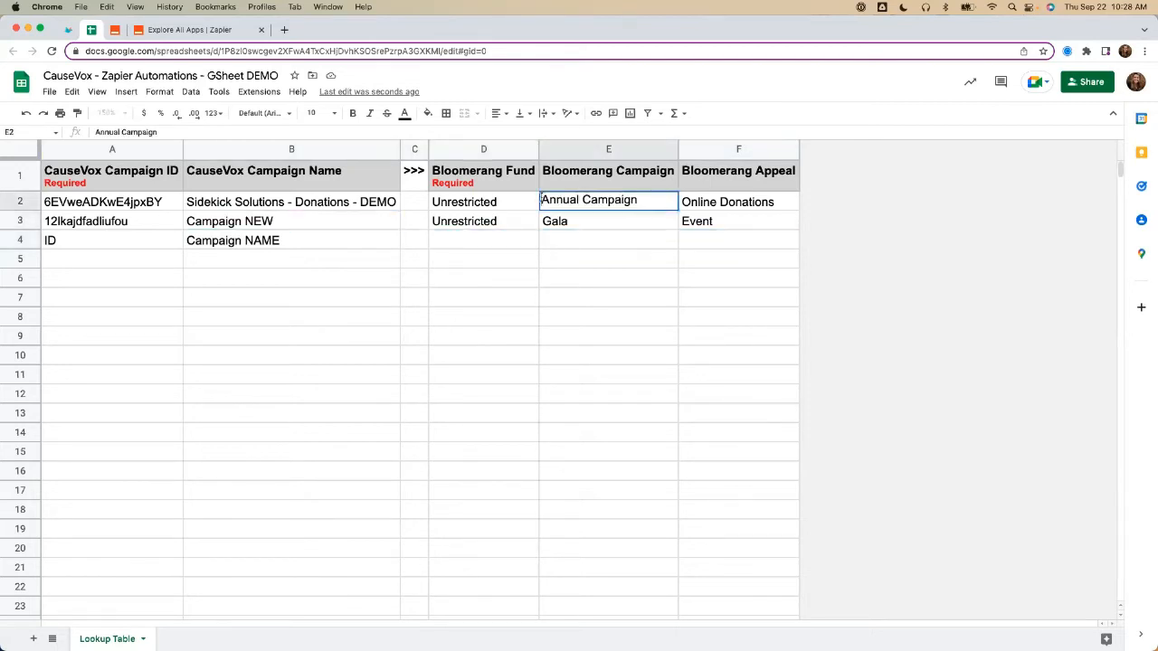
text(2022)
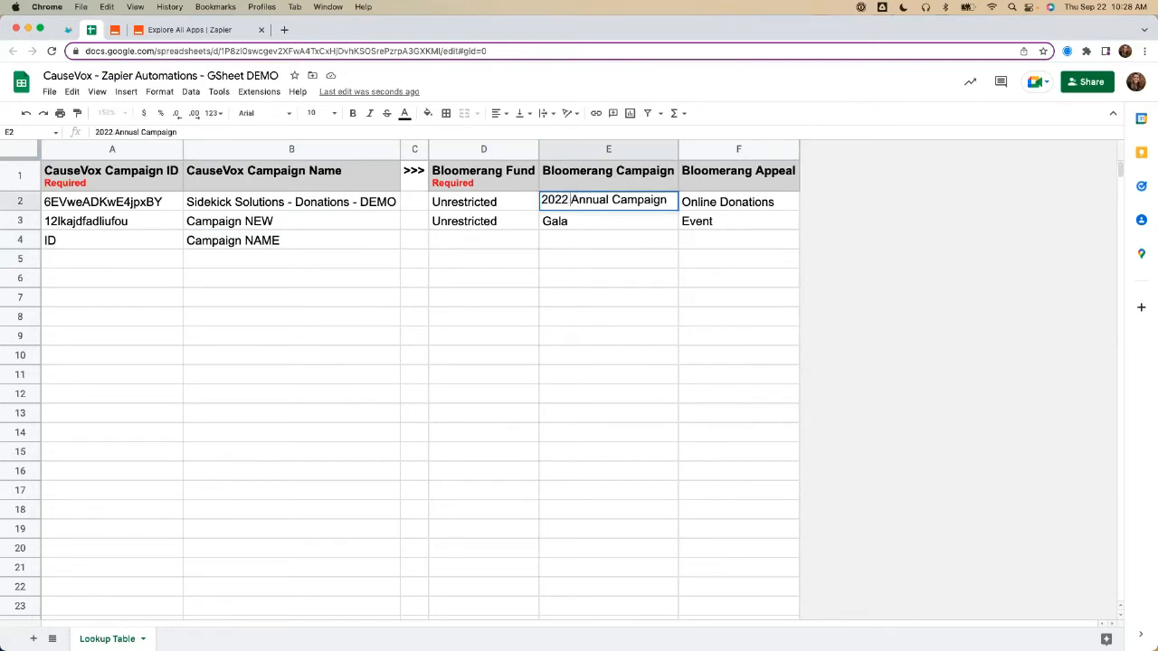
click(569, 221)
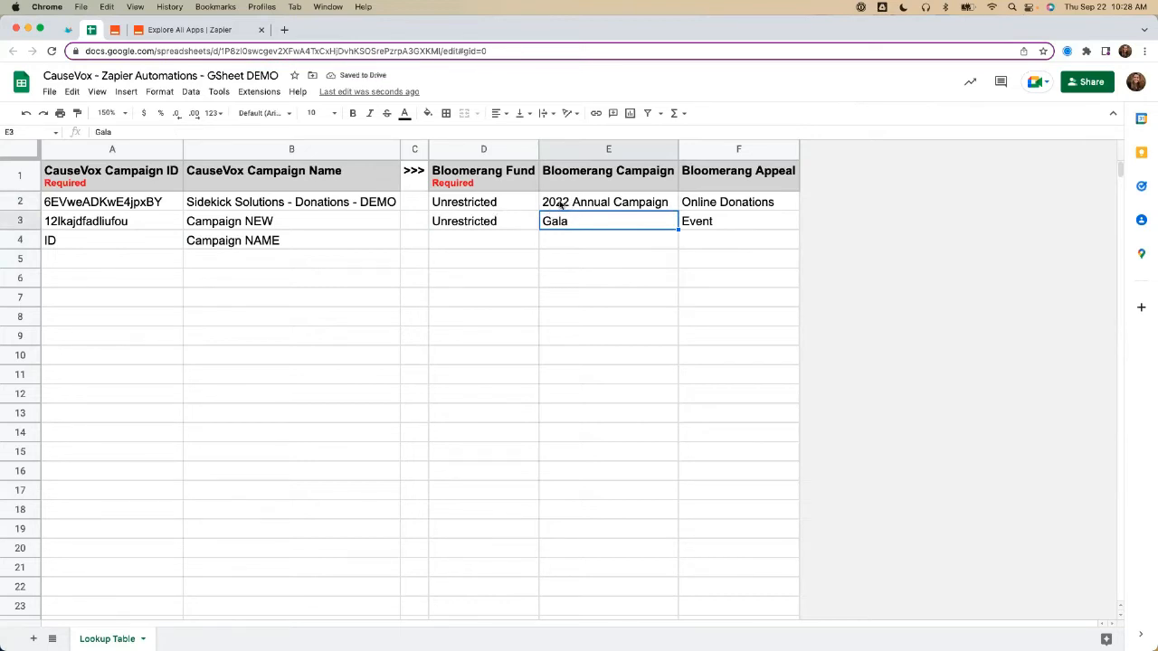
Step: Change the year in row 2's Bloomerang campaign so E2 reads "2023 Annual Campaign"
click(565, 205)
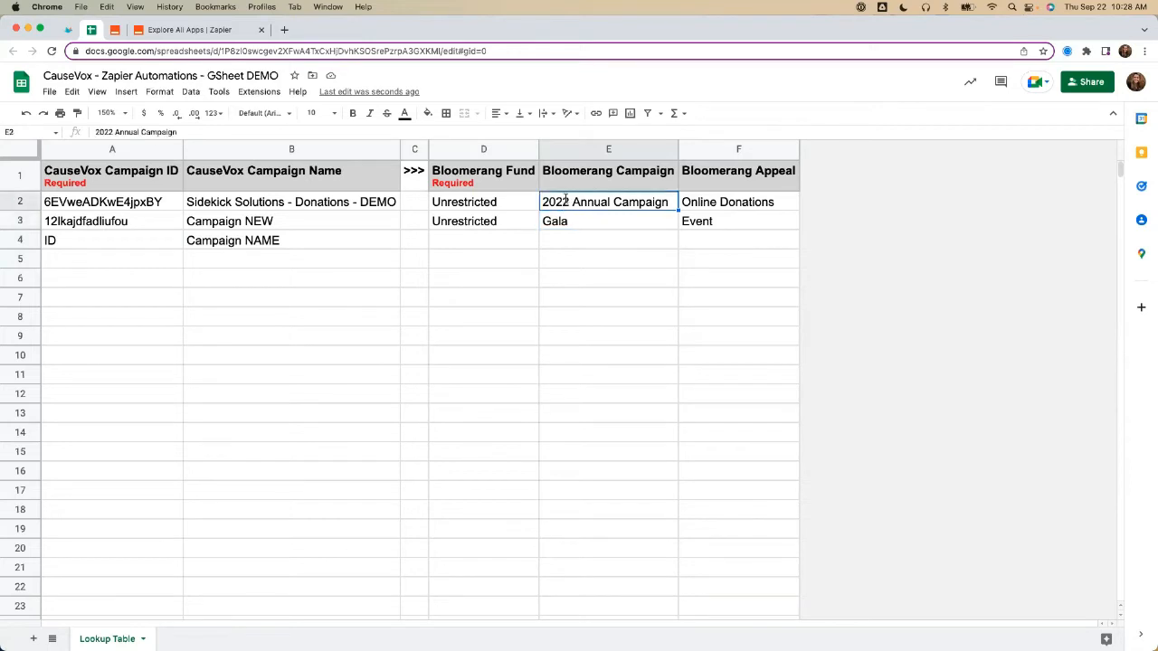
double_click(583, 208)
click(566, 199)
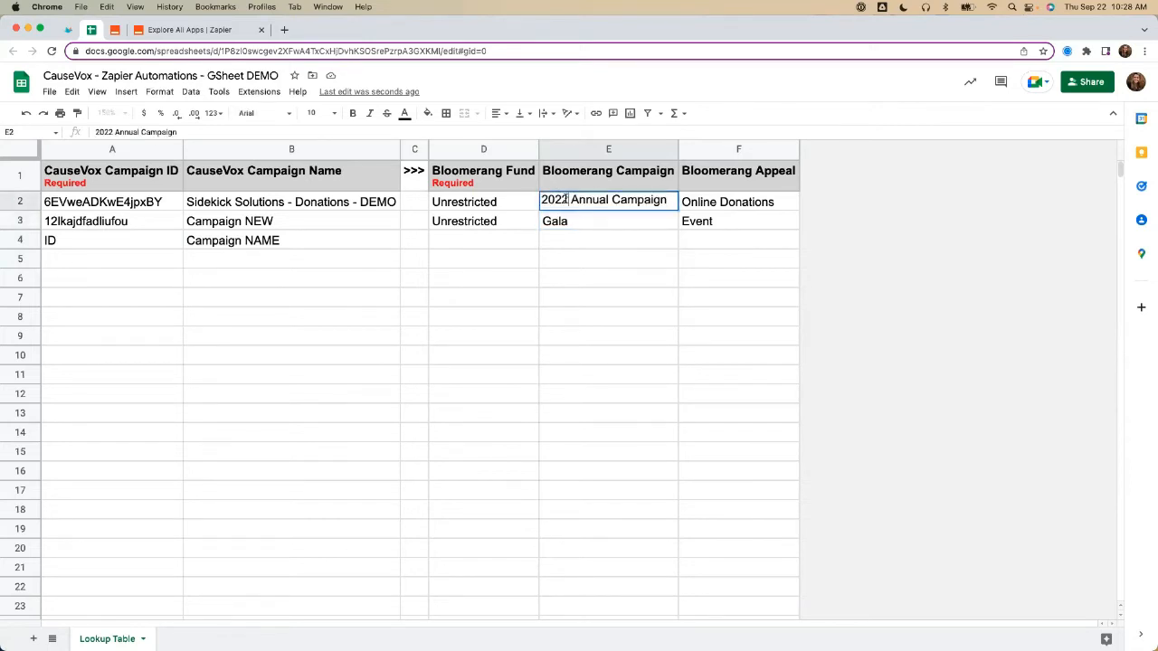
key(BackSpace)
text(3)
key(Return)
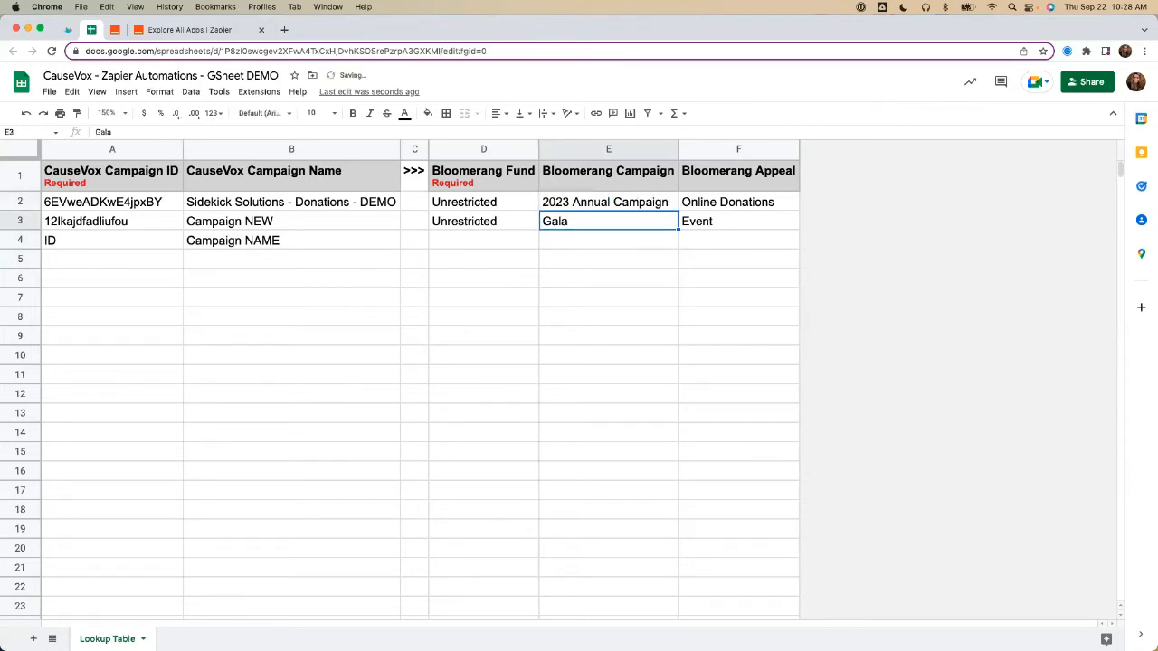
Step: Remove the year from row 2's Bloomerang campaign so E2 reads "Annual Campaign"
click(574, 200)
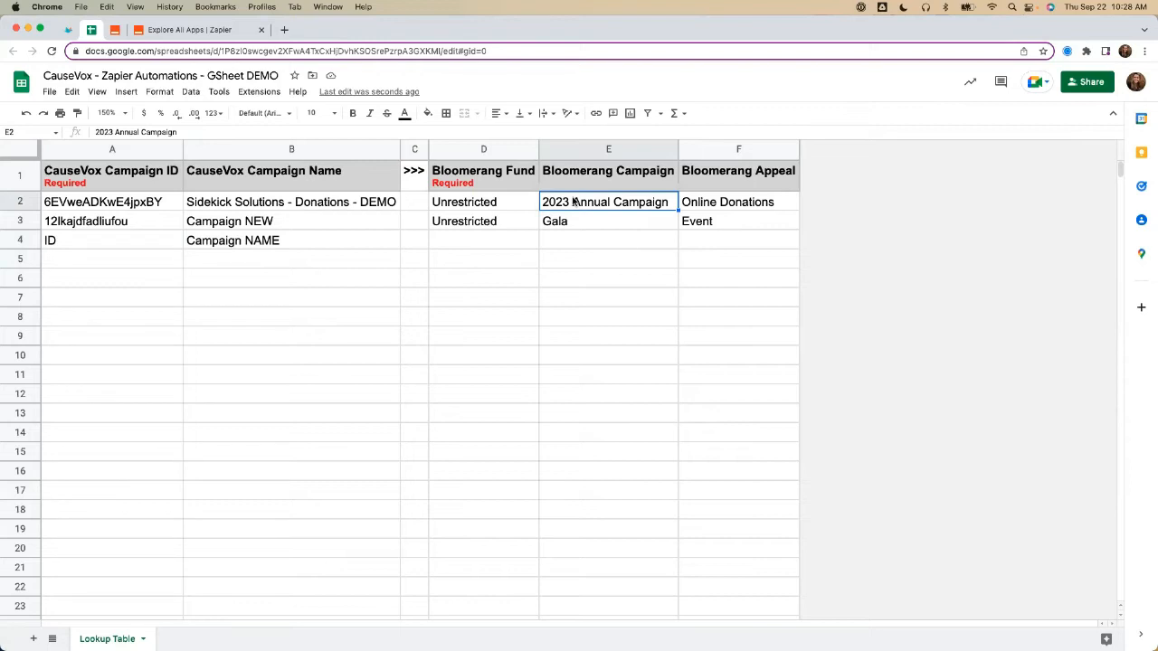
double_click(573, 201)
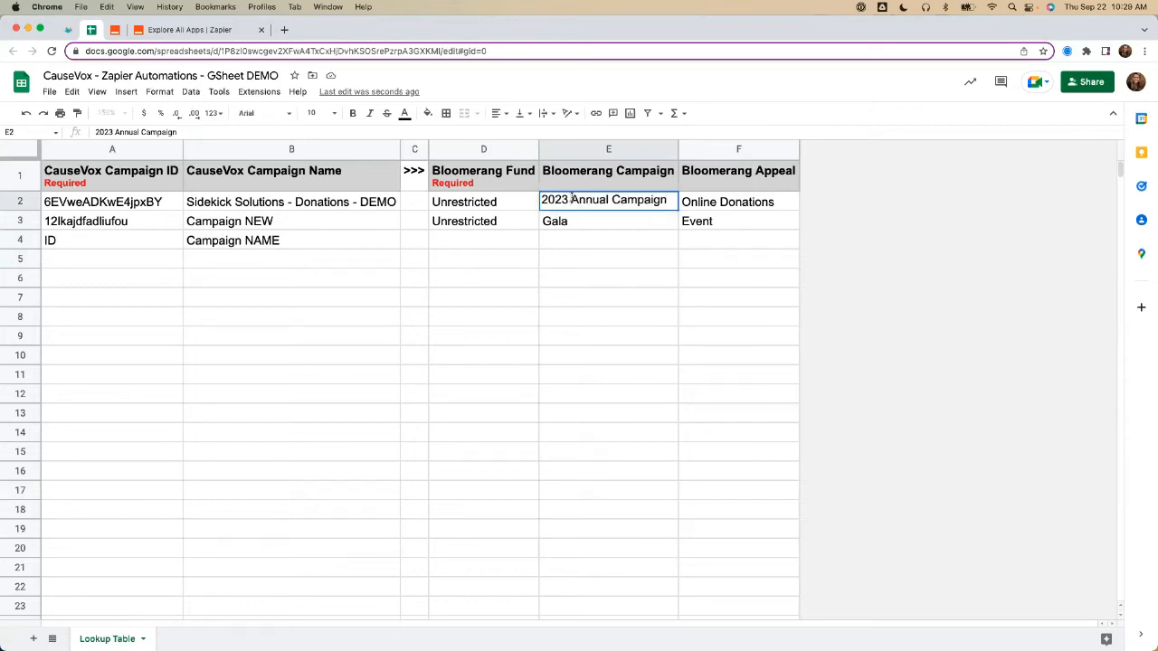
drag(572, 199, 541, 200)
key(BackSpace)
click(533, 245)
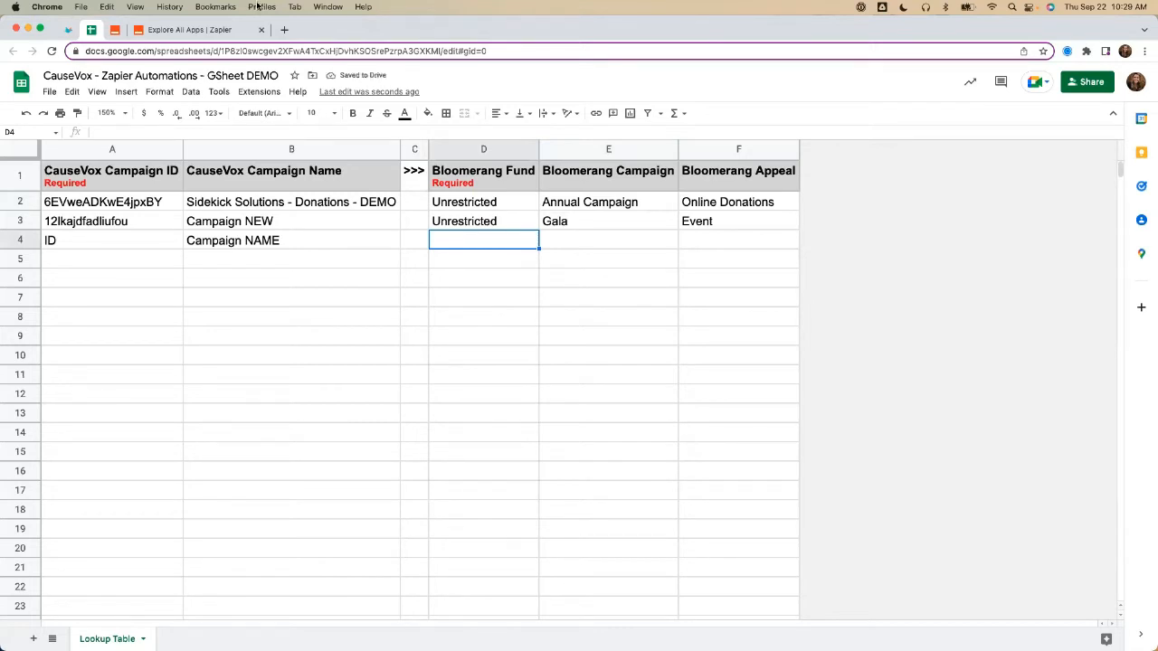
Step: Close the Zapier app explorer page, switch to the Zapier dashboard and create a new Zap
click(261, 30)
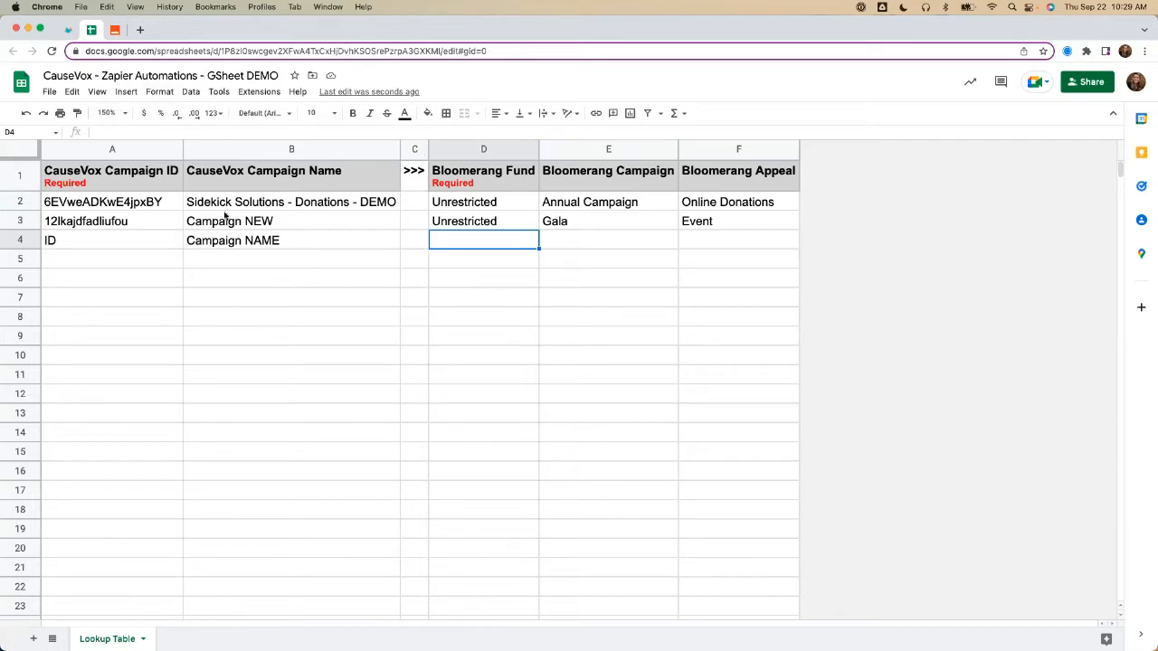
click(115, 29)
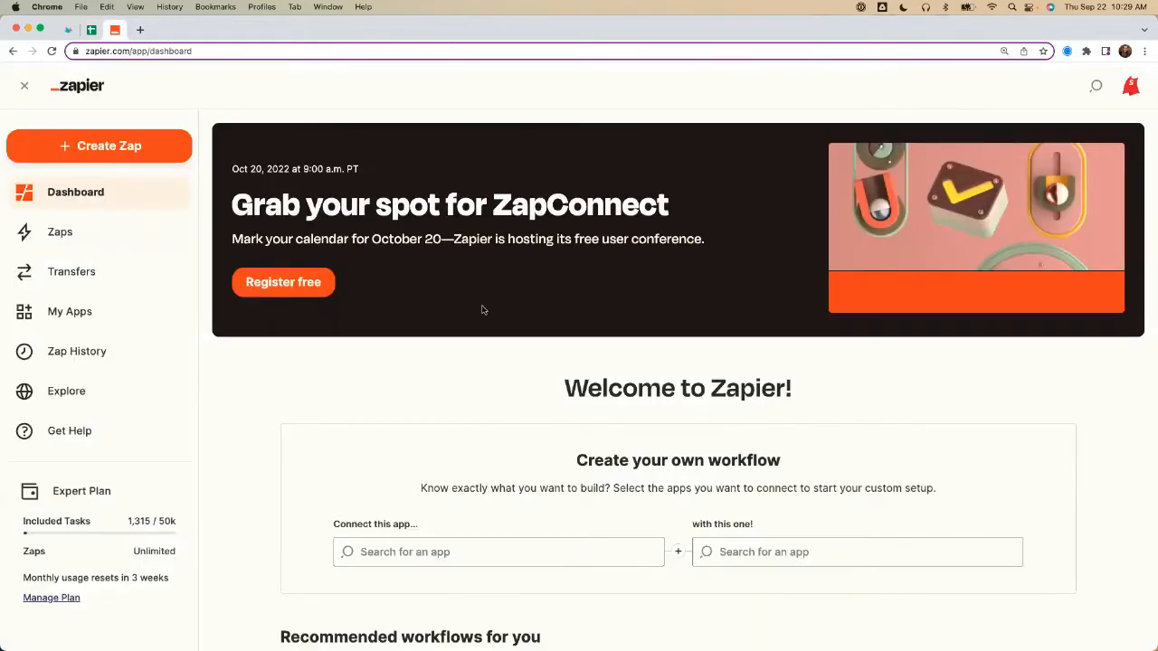
click(88, 150)
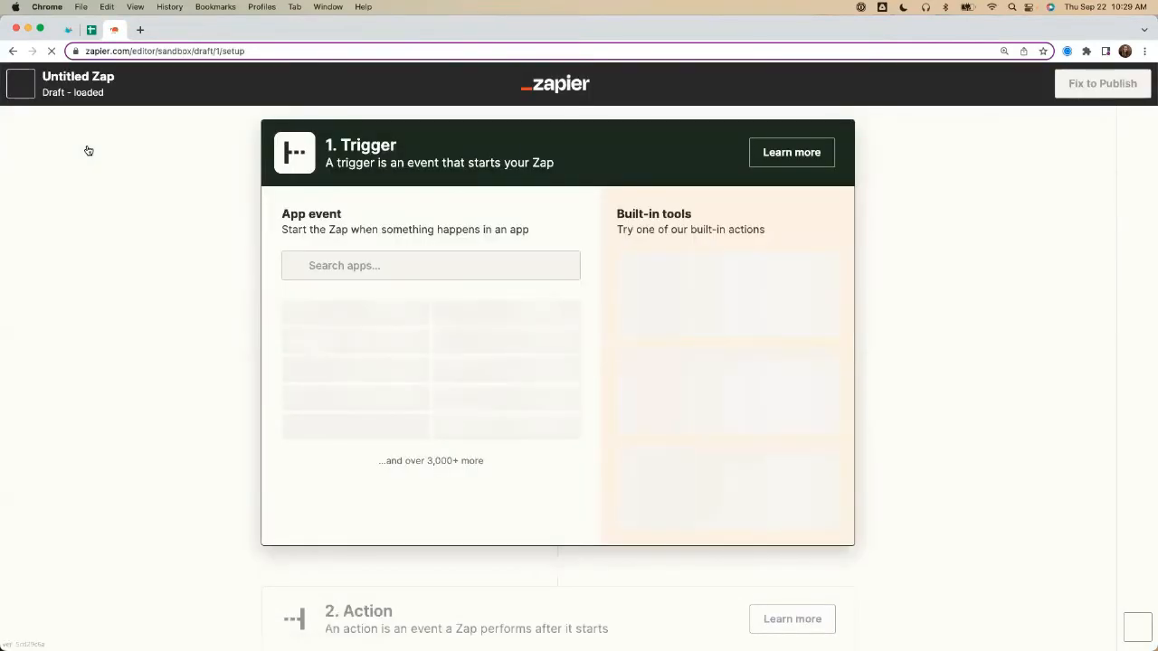
click(88, 78)
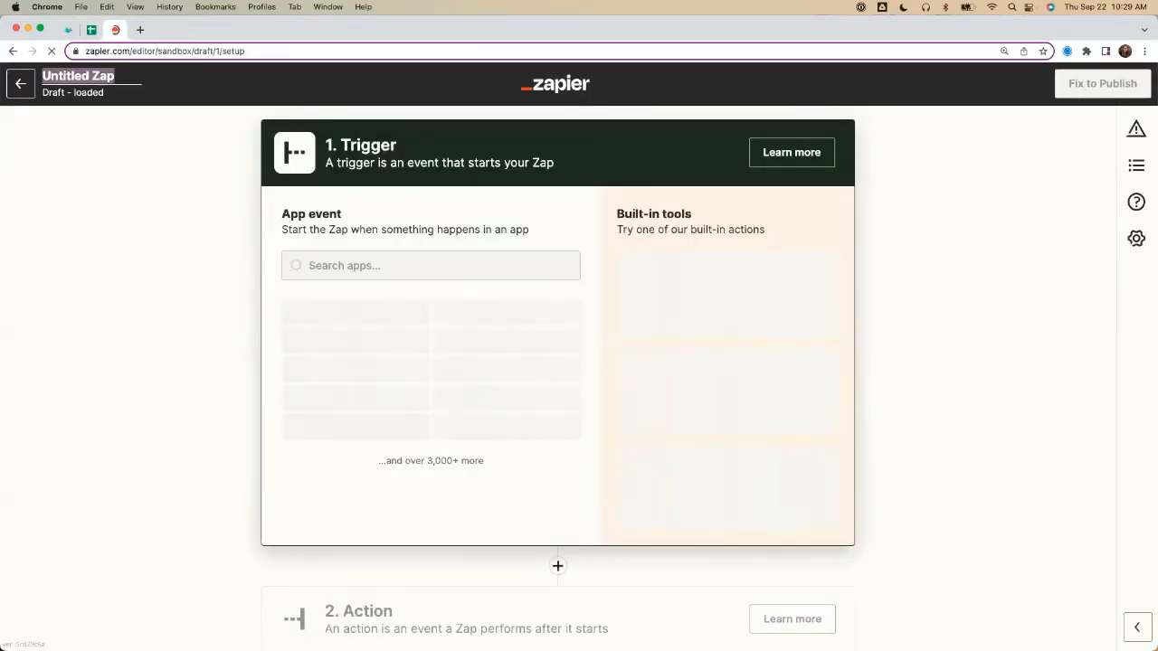
text(New Donation)
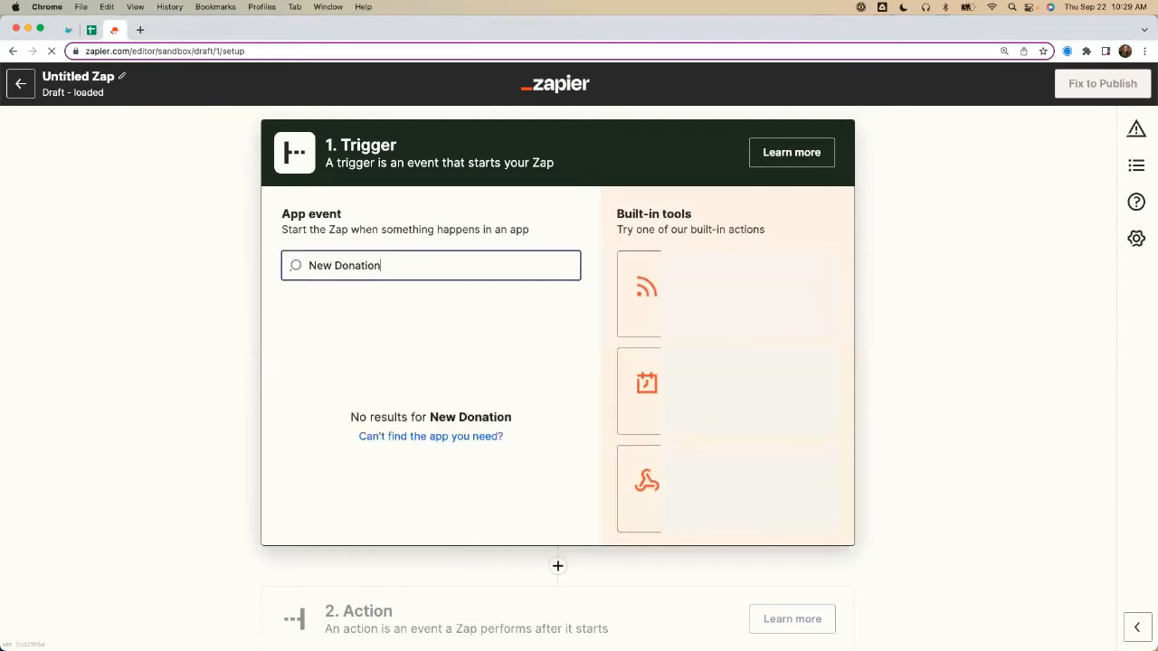
click(84, 77)
click(85, 77)
text(Ne)
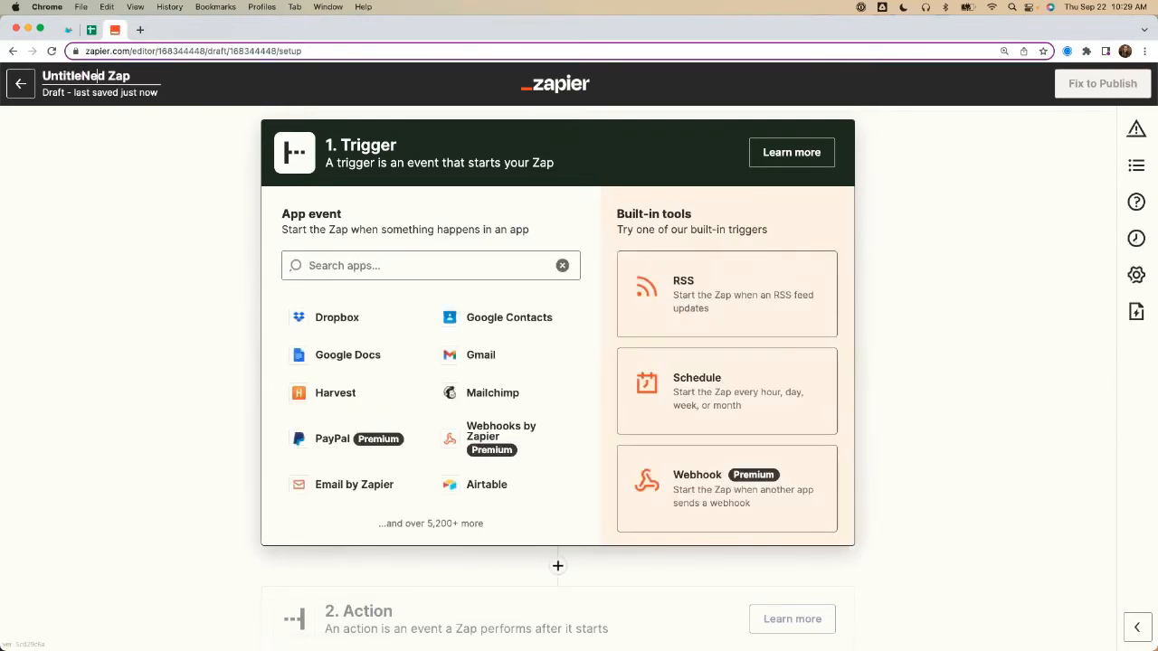
text( wDon)
Step: Name the Zap "New Donation in CauseVox > Create Donation in Bloomerang"
key(super+a)
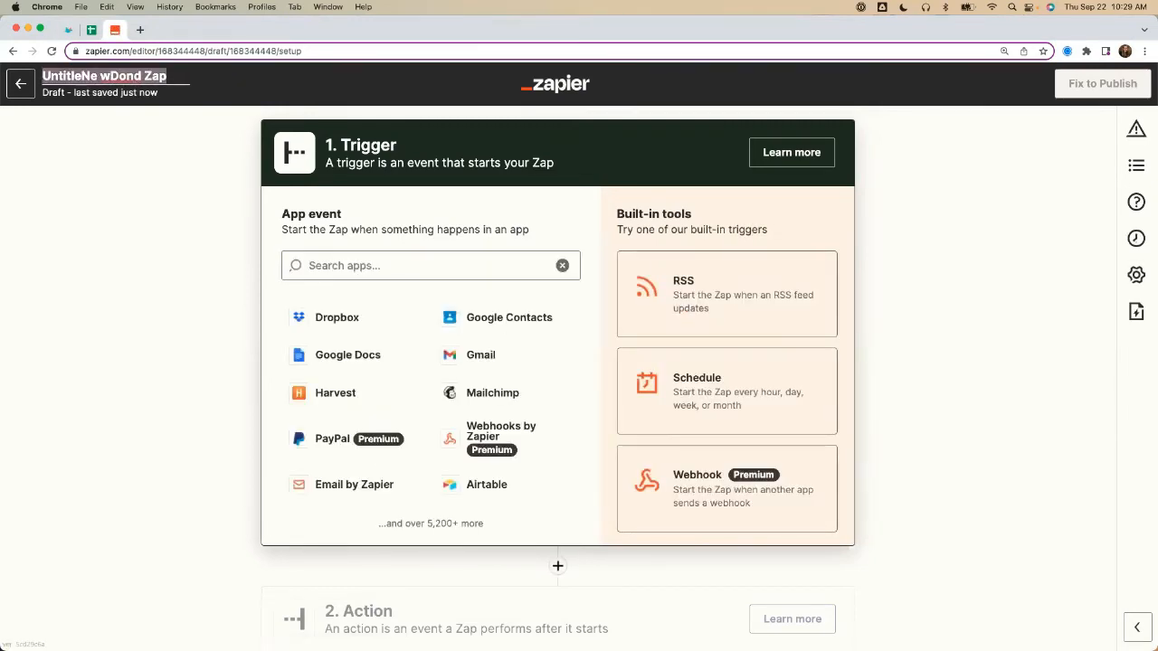
text(New Donation in C)
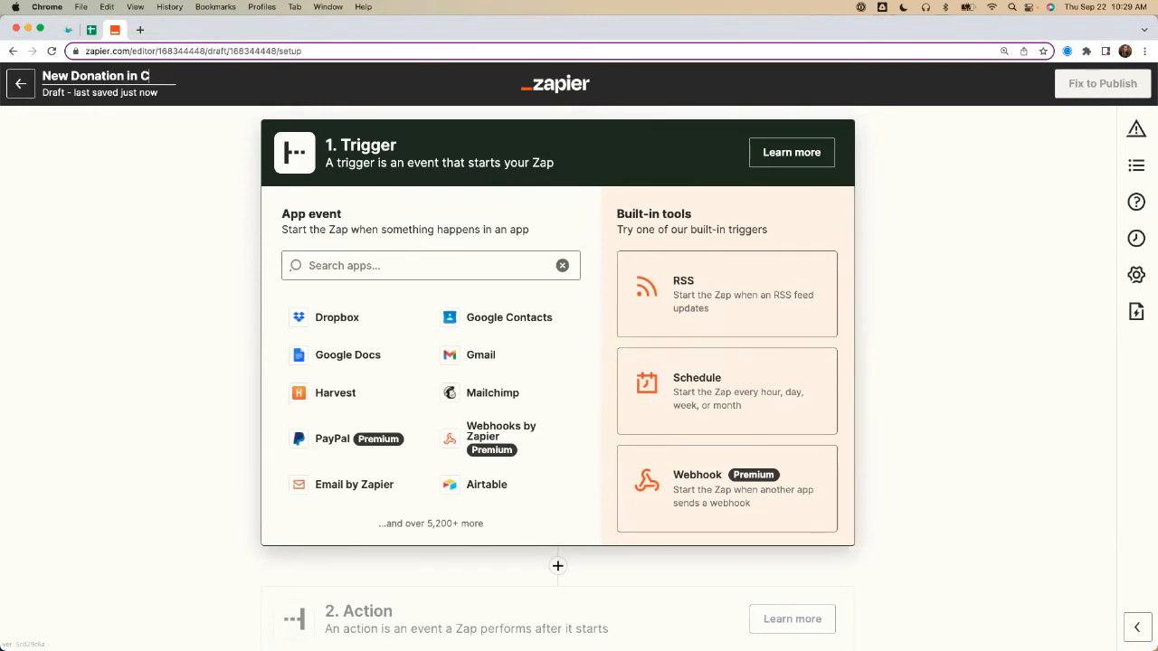
text(auseVox > Create Dona)
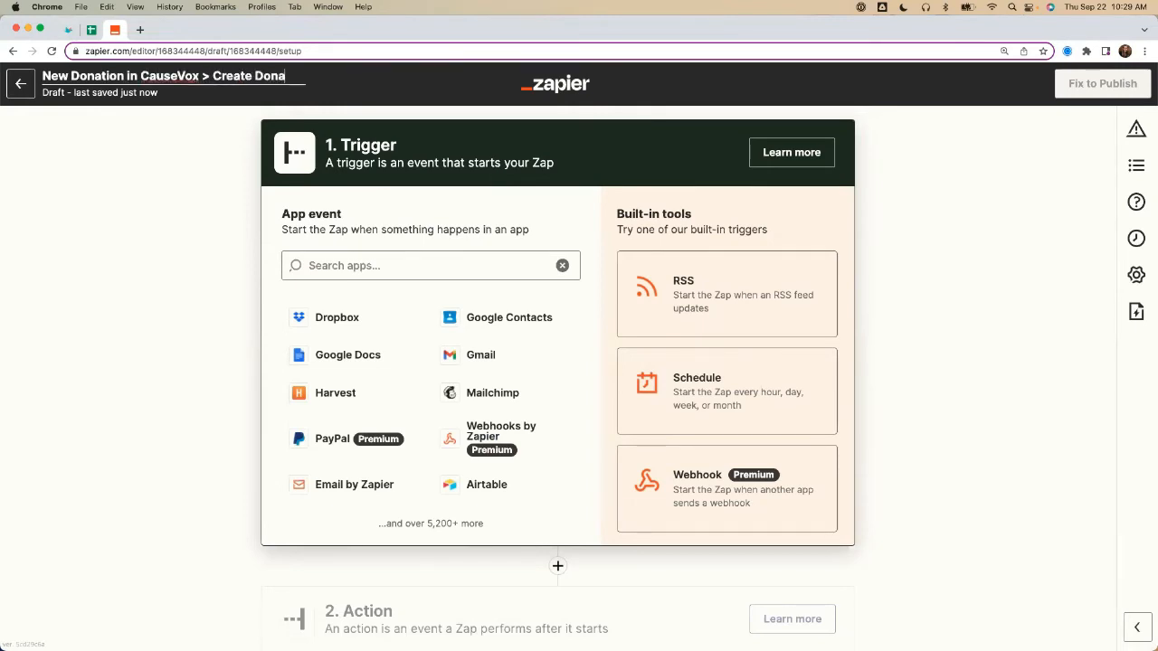
text(tion in Bloomerang)
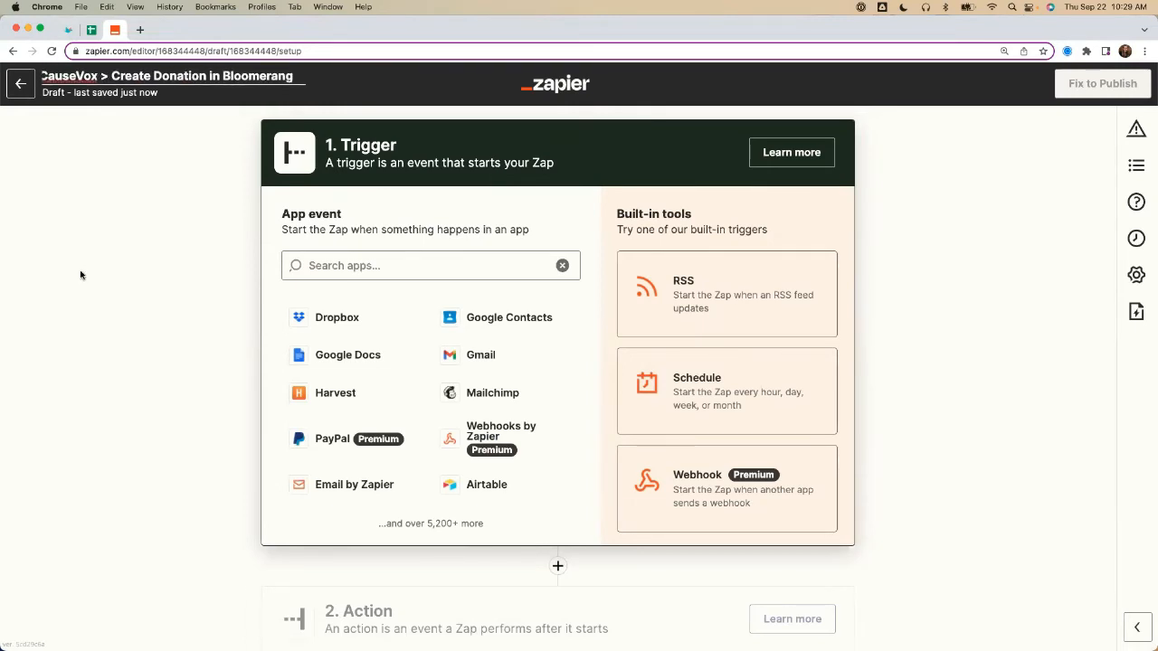
key(Return)
Step: Set CauseVox as the trigger app with the New Donation event and continue to the account choice
click(362, 265)
text(C)
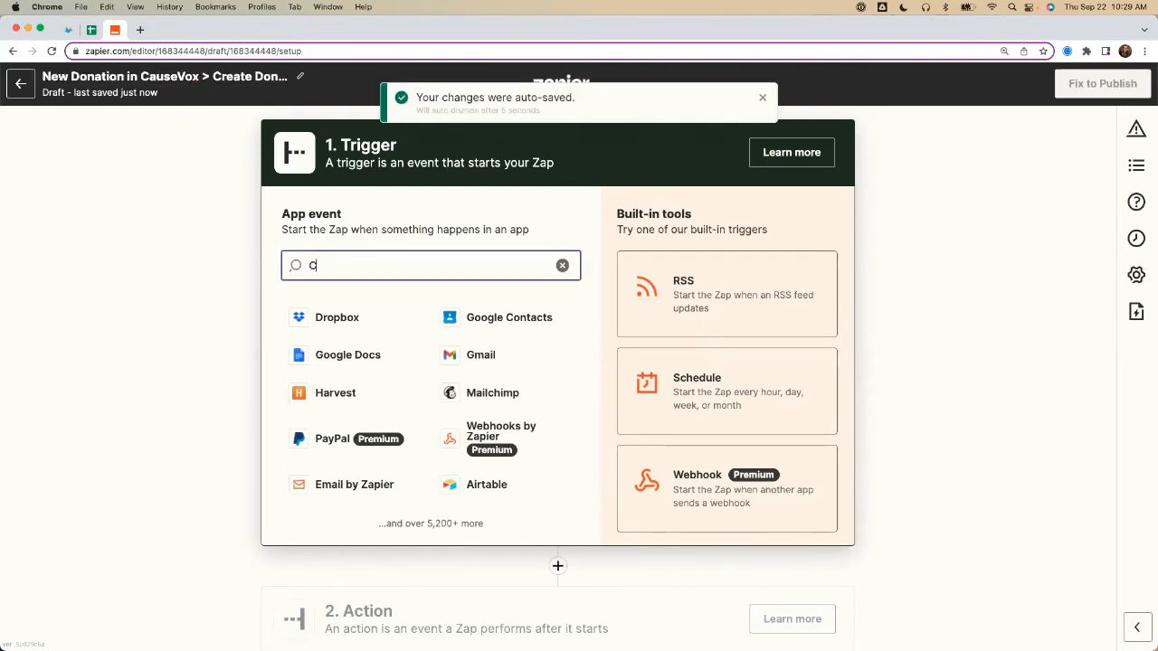
text(ause)
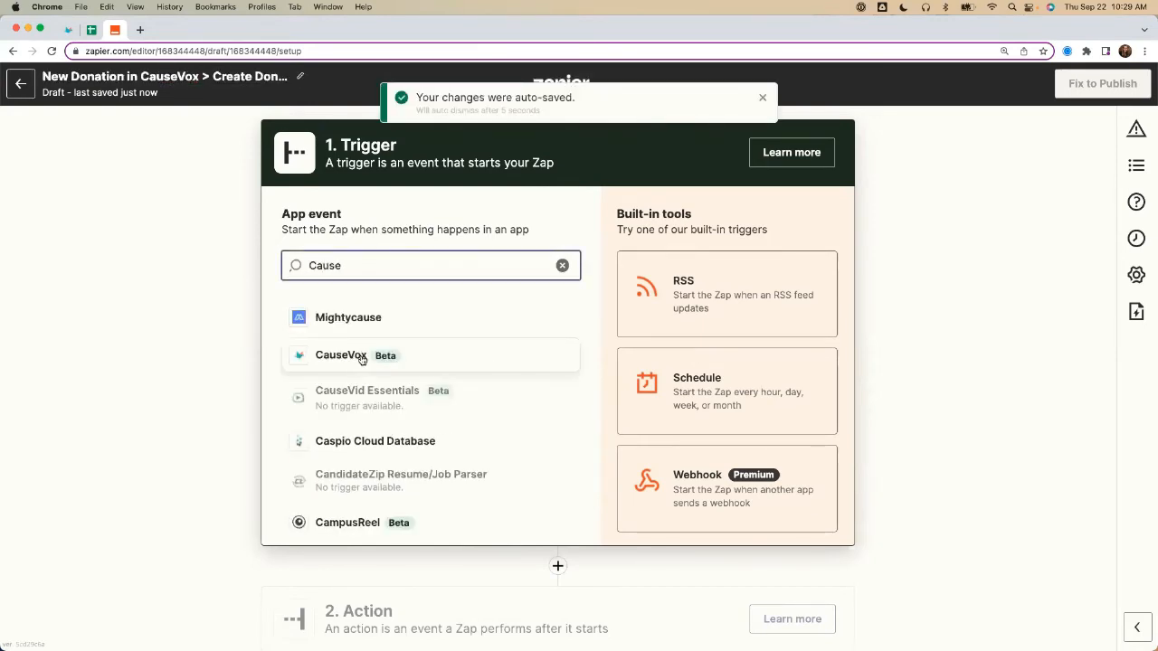
click(357, 357)
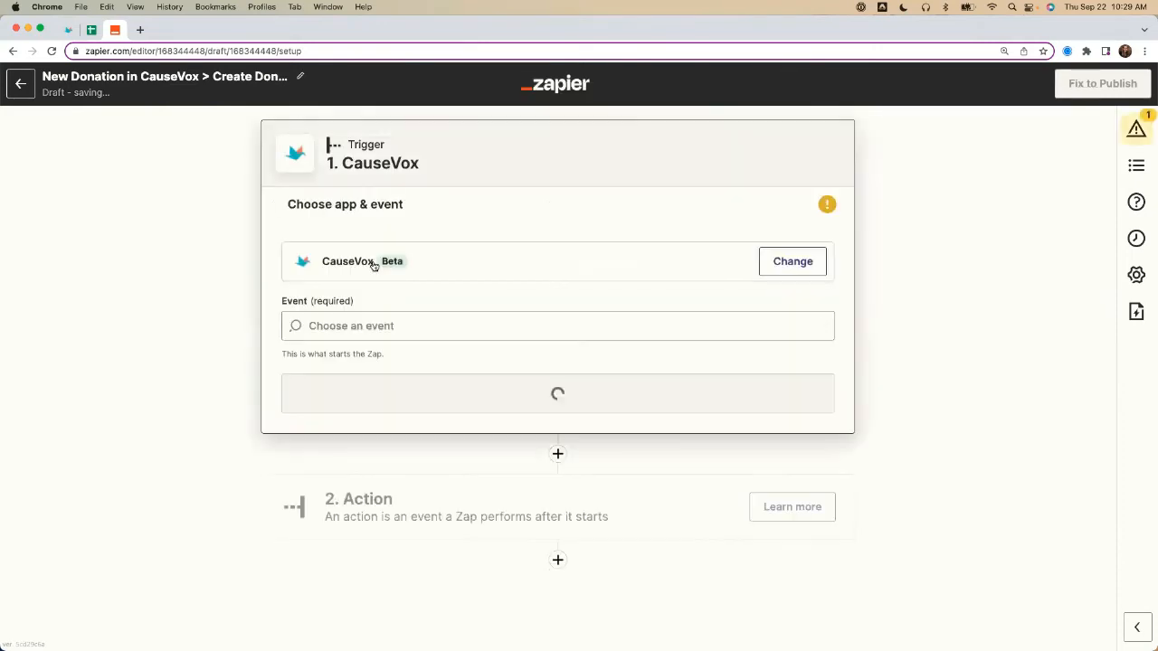
click(334, 326)
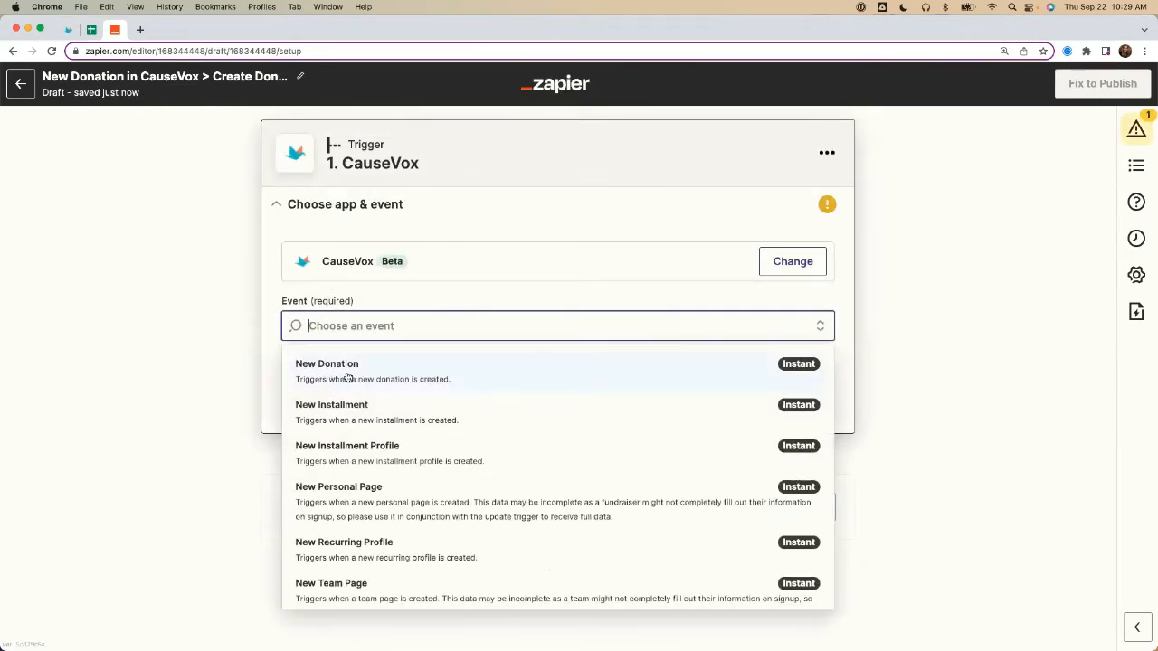
click(348, 376)
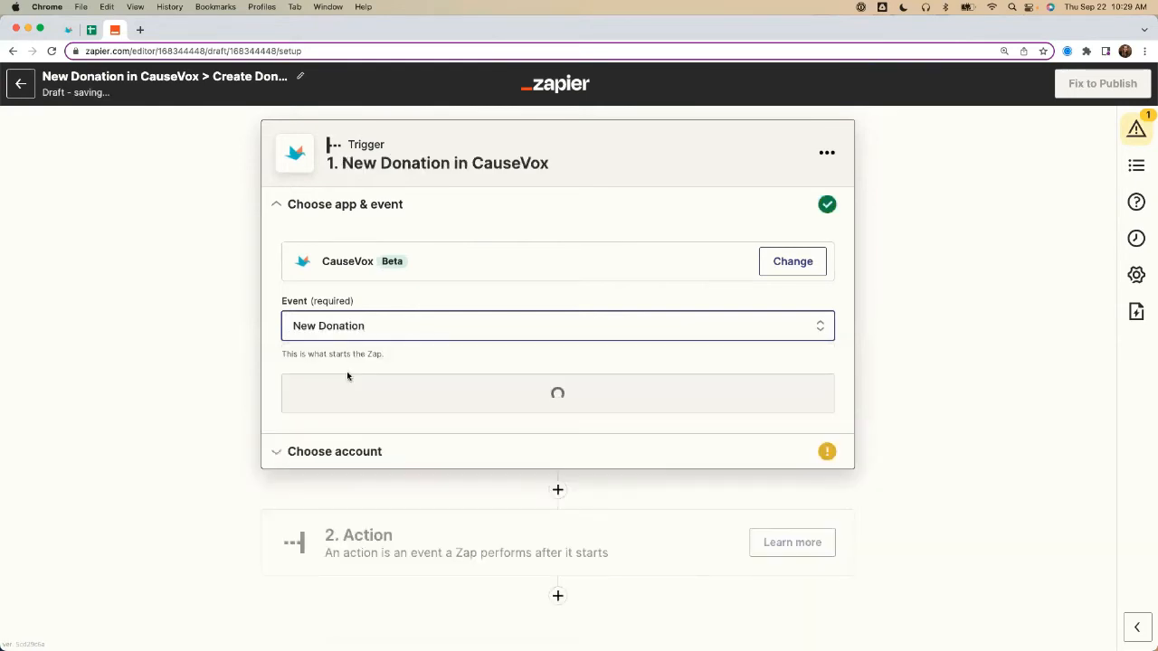
click(369, 387)
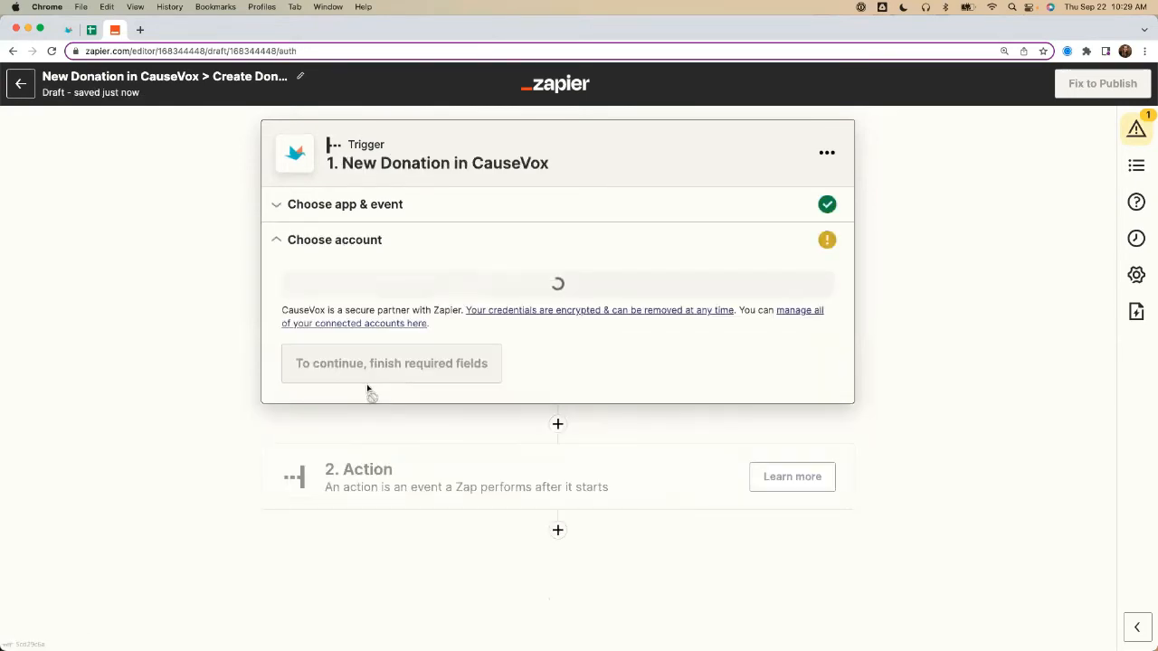
Step: Connect the trigger to the CauseVox #2 account and continue to the trigger test
click(350, 305)
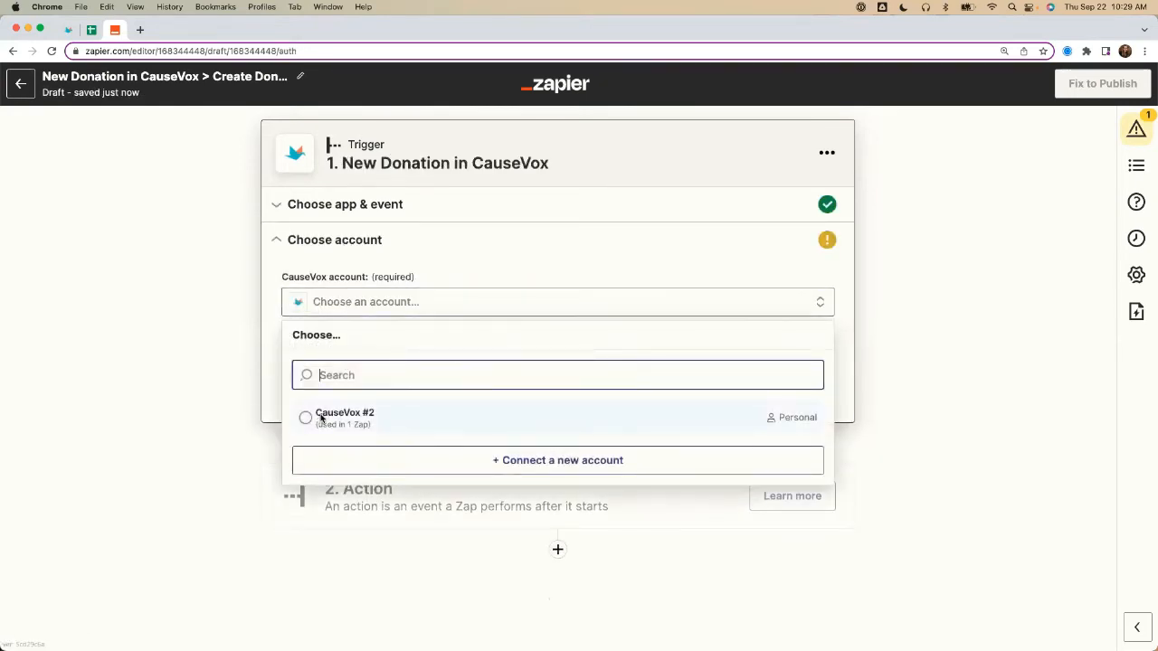
click(316, 416)
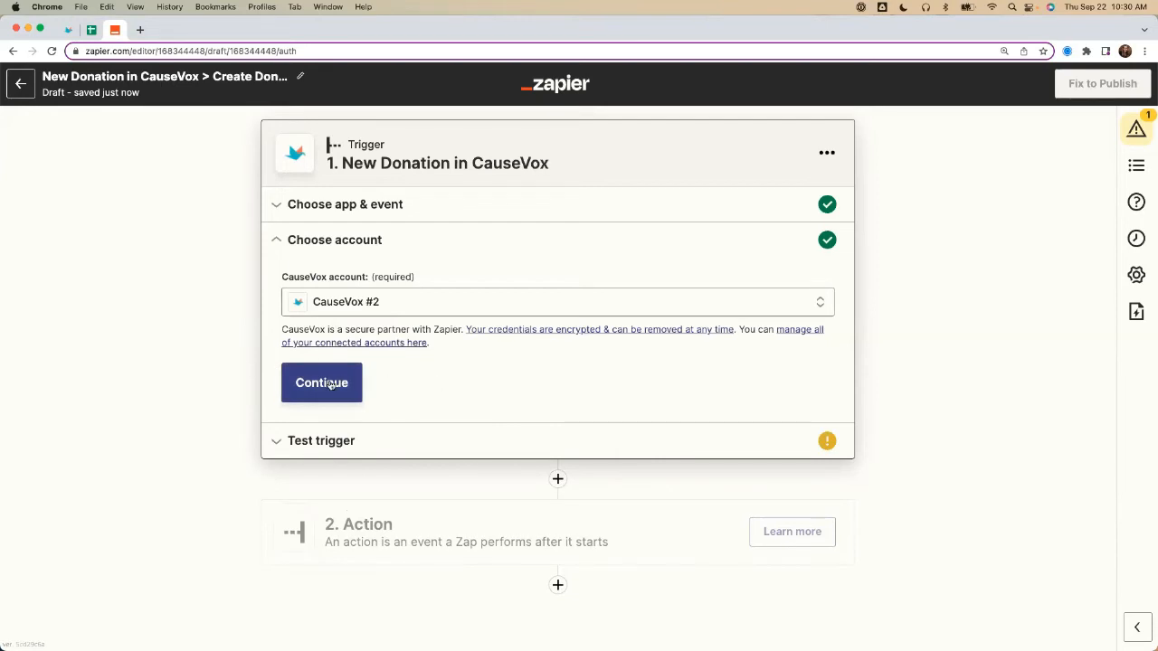
click(328, 384)
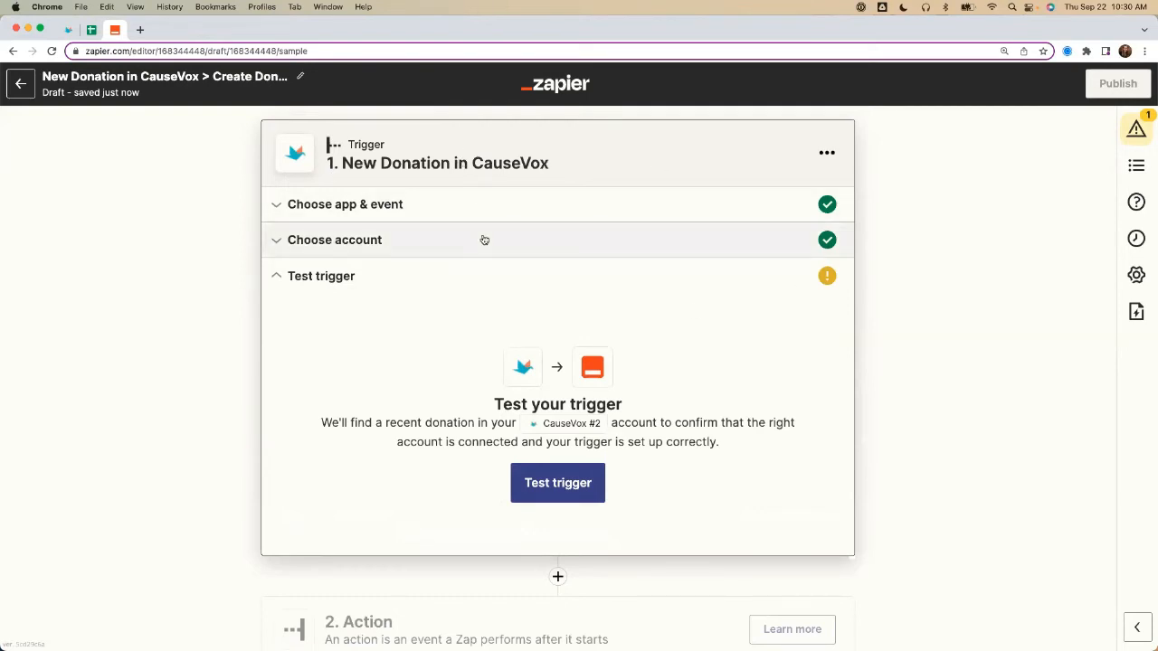
Step: Test the New Donation trigger and review the fields of the sample donation found
scroll(226, 334, down, 1)
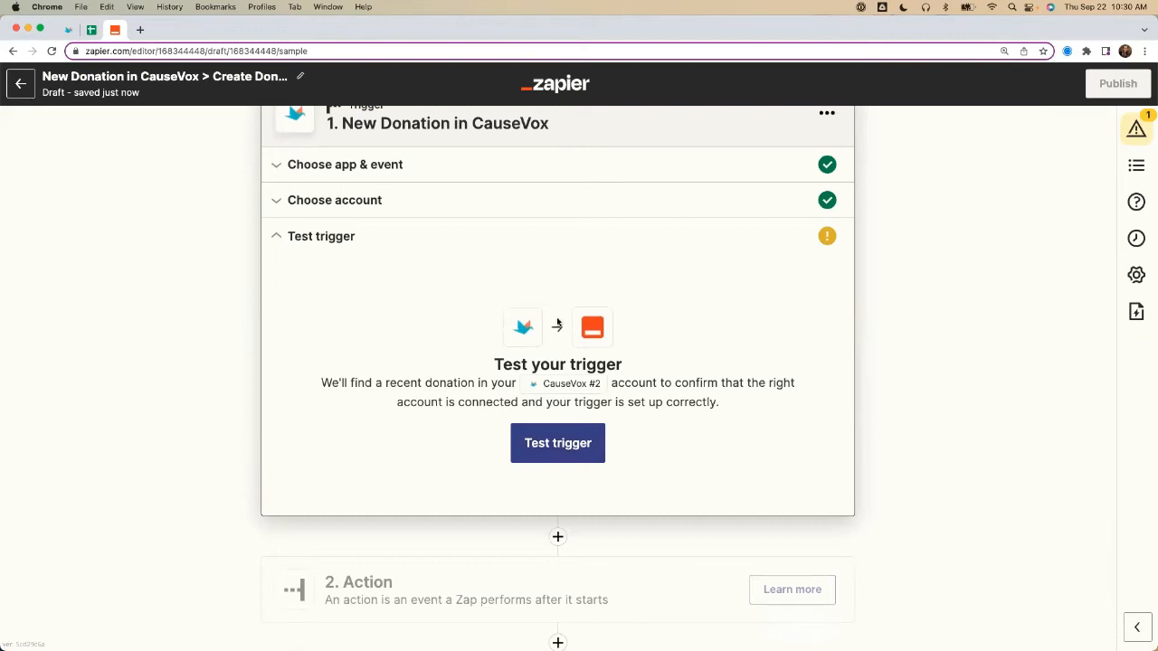
click(539, 444)
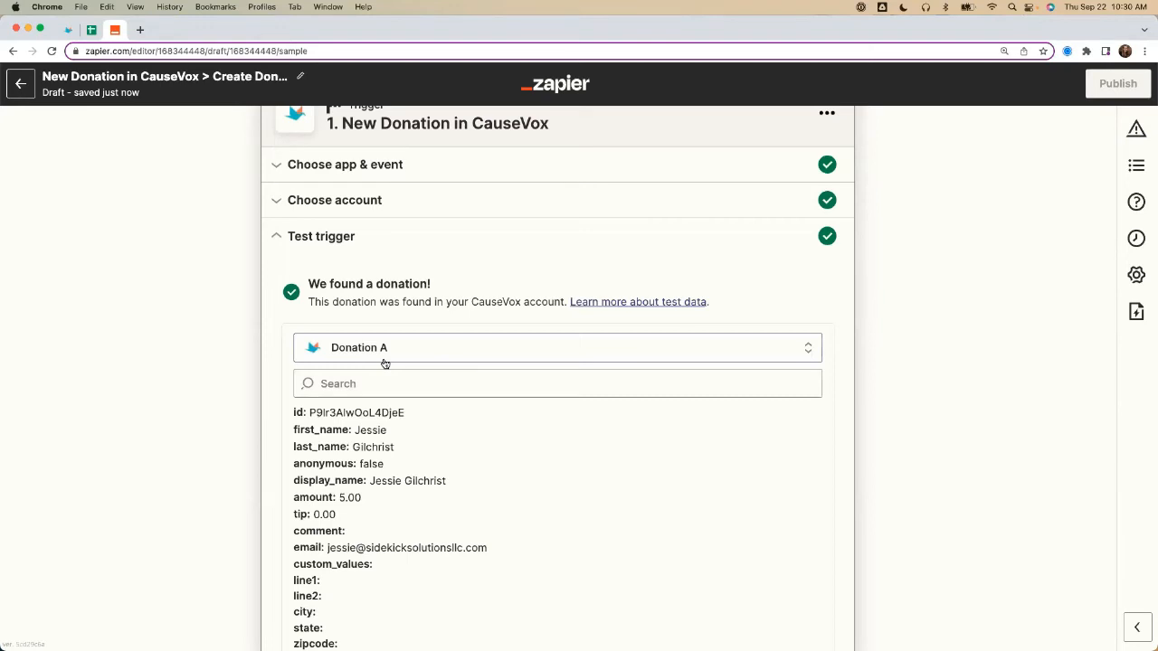
scroll(196, 336, down, 3)
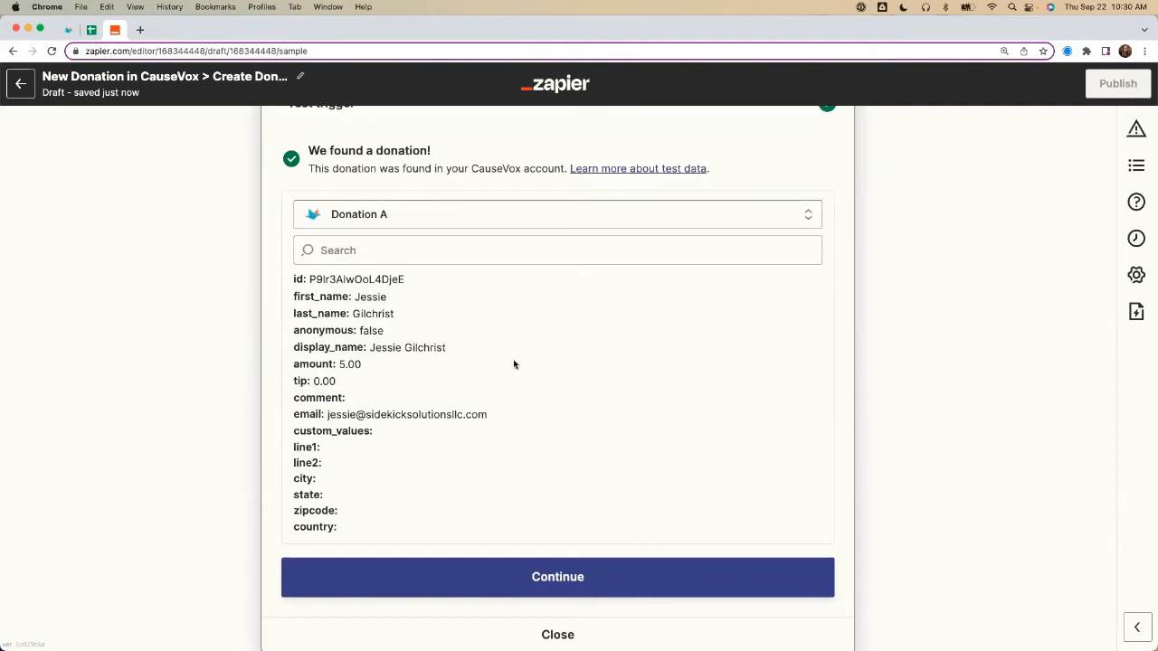
scroll(189, 364, up, 4)
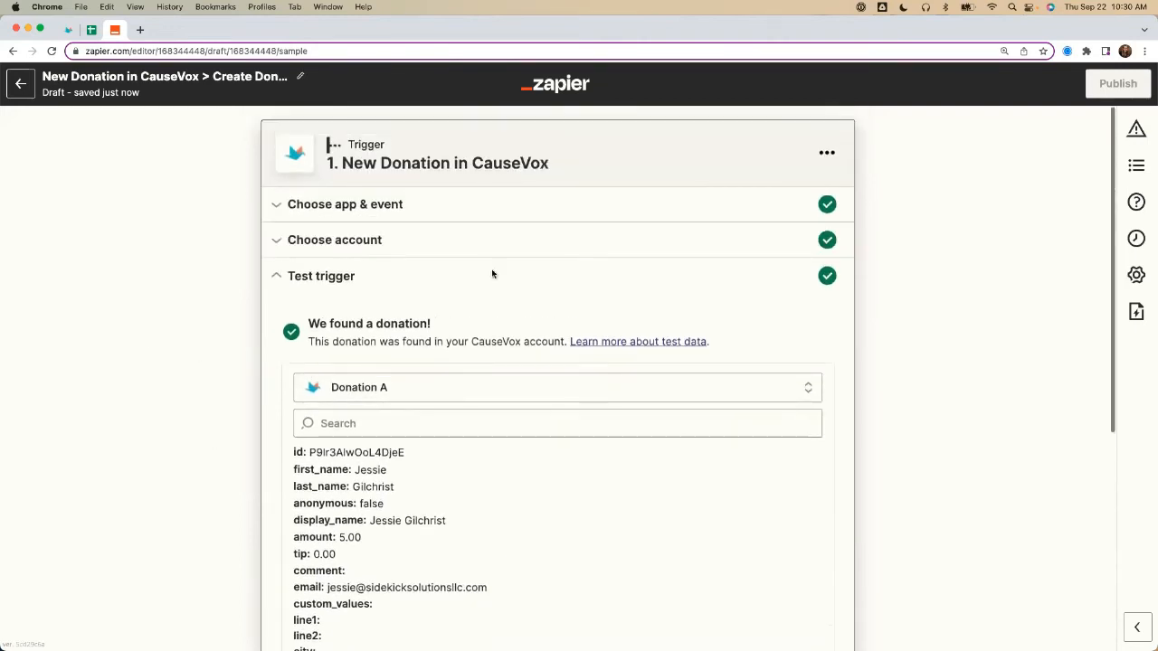
Step: Add the built-in Filter as the Zap's second step, after the CauseVox trigger
scroll(179, 259, down, 8)
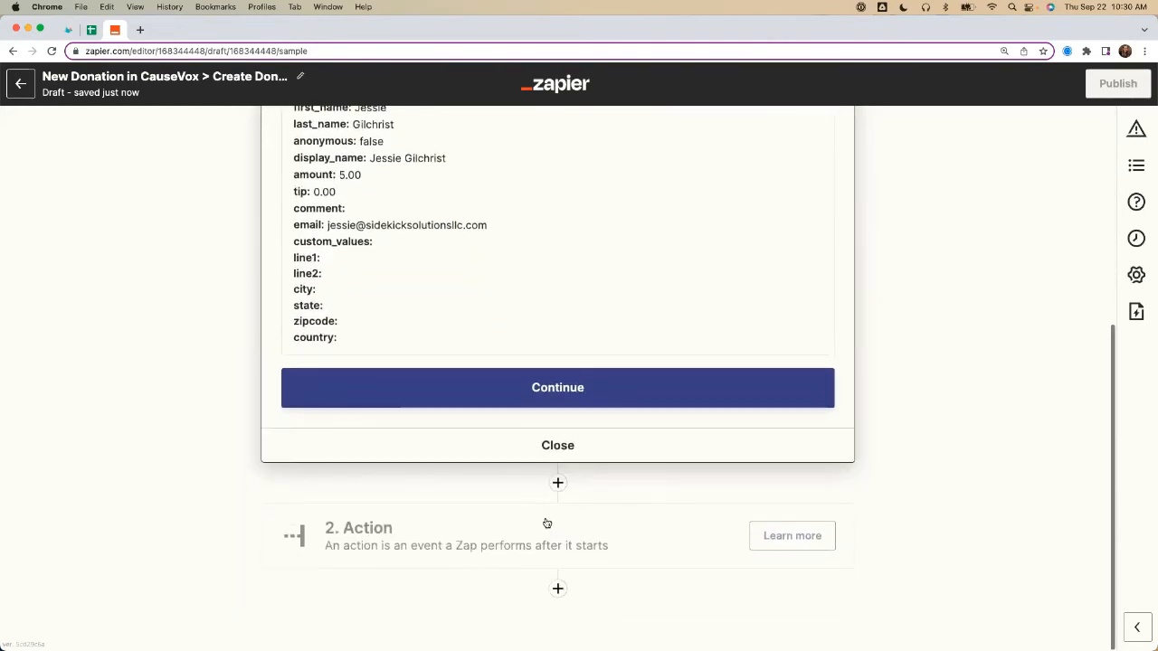
click(546, 524)
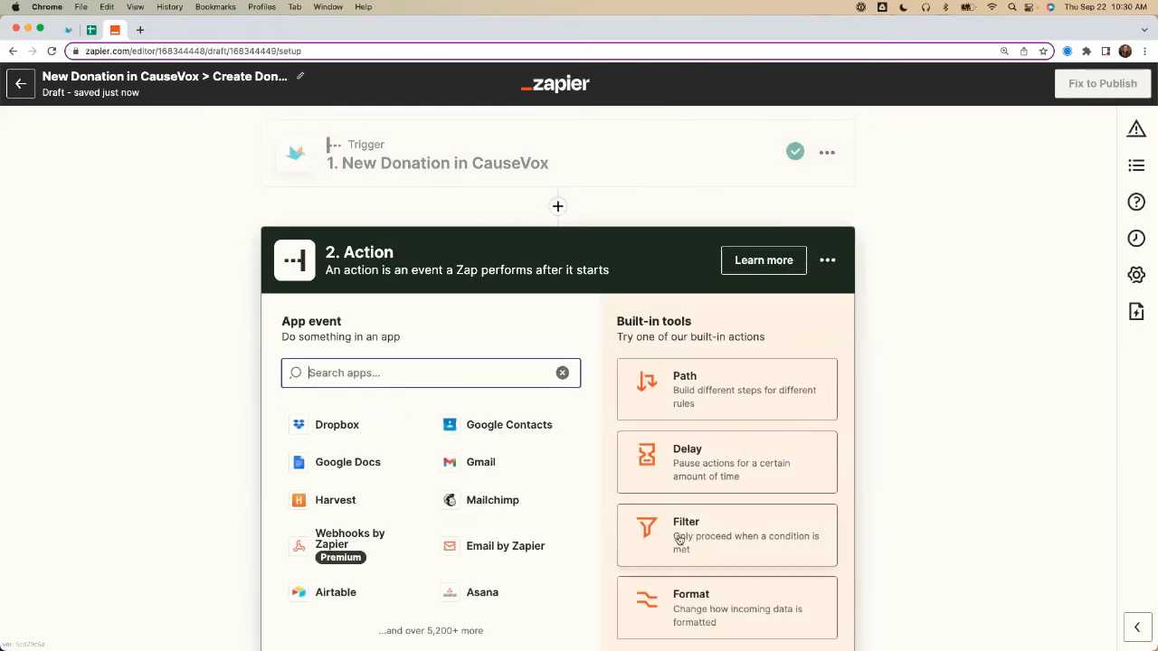
click(680, 540)
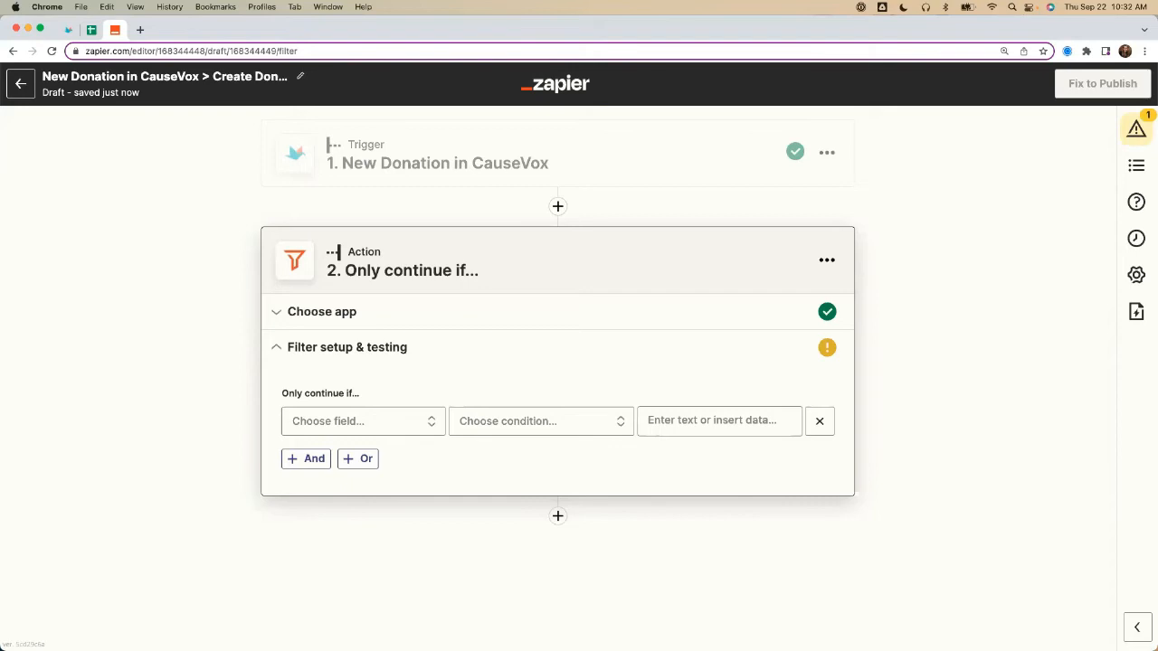
Step: Set the filter to continue only if the donation Type does not exactly match "manual", and test the condition
click(398, 422)
text(Type)
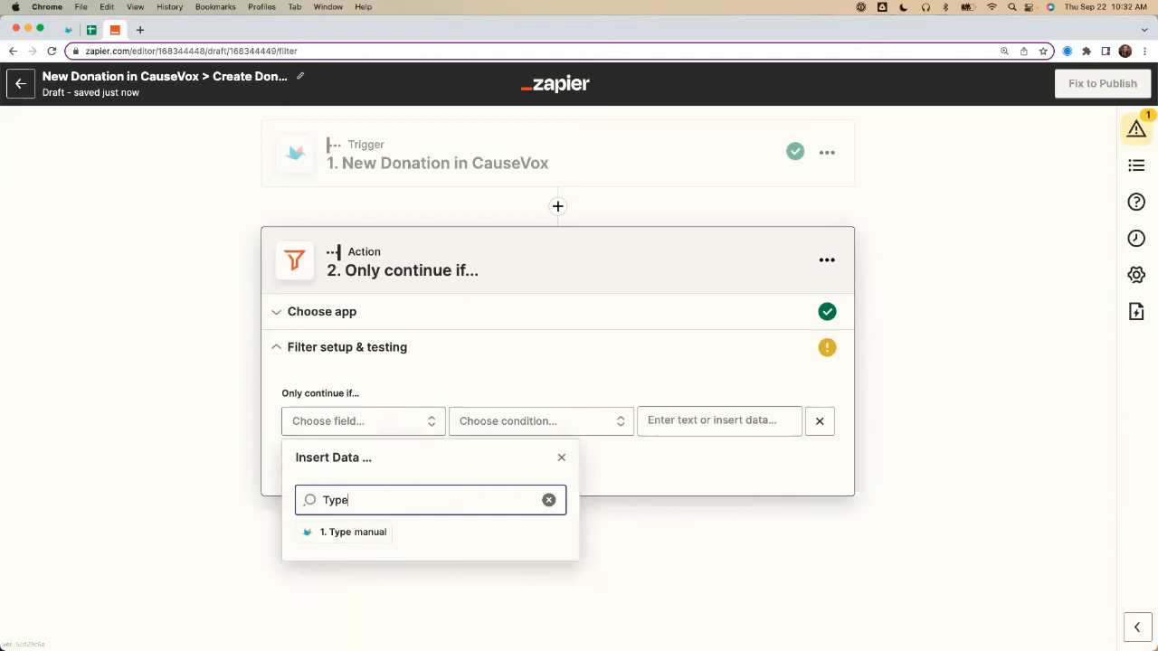
click(339, 534)
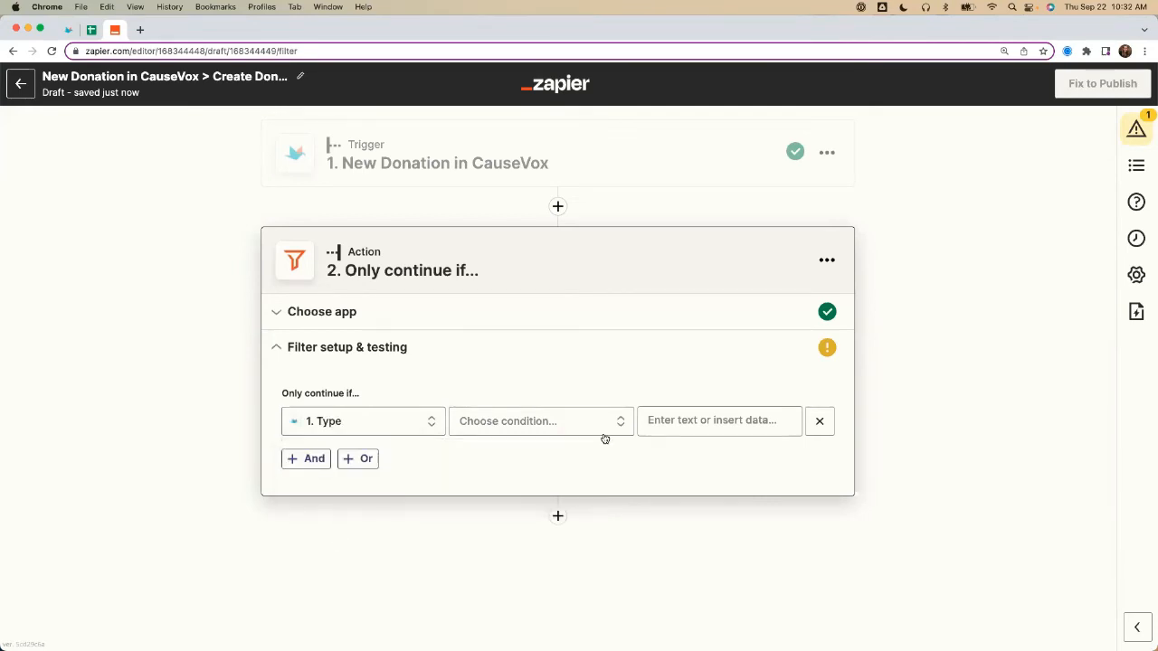
click(535, 424)
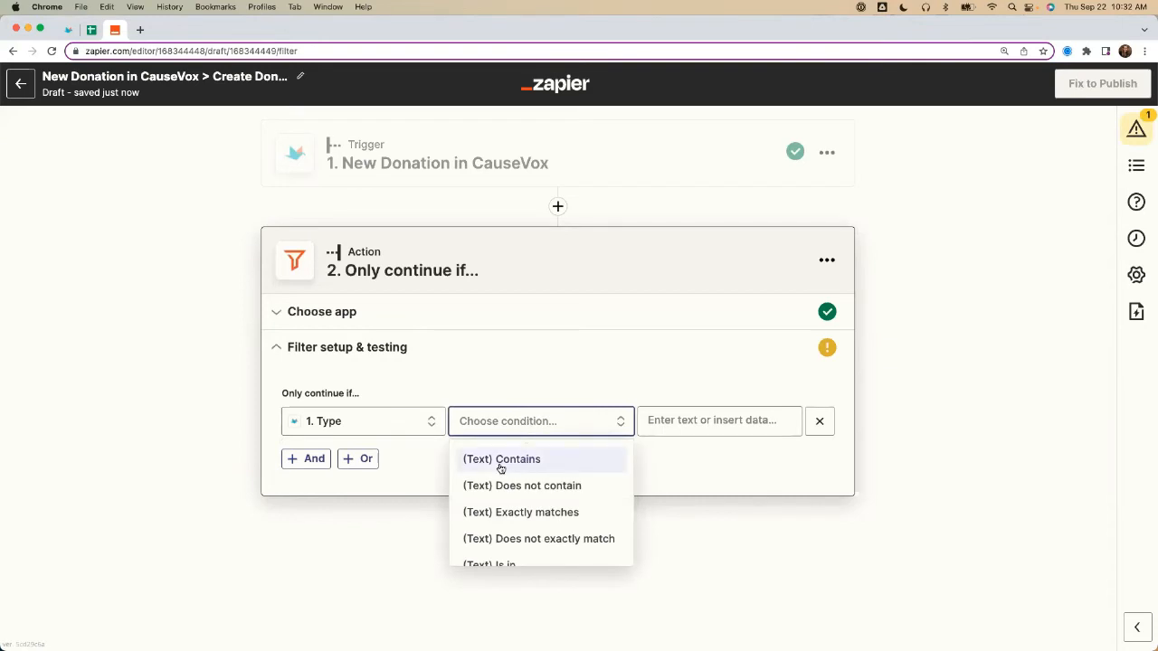
click(530, 539)
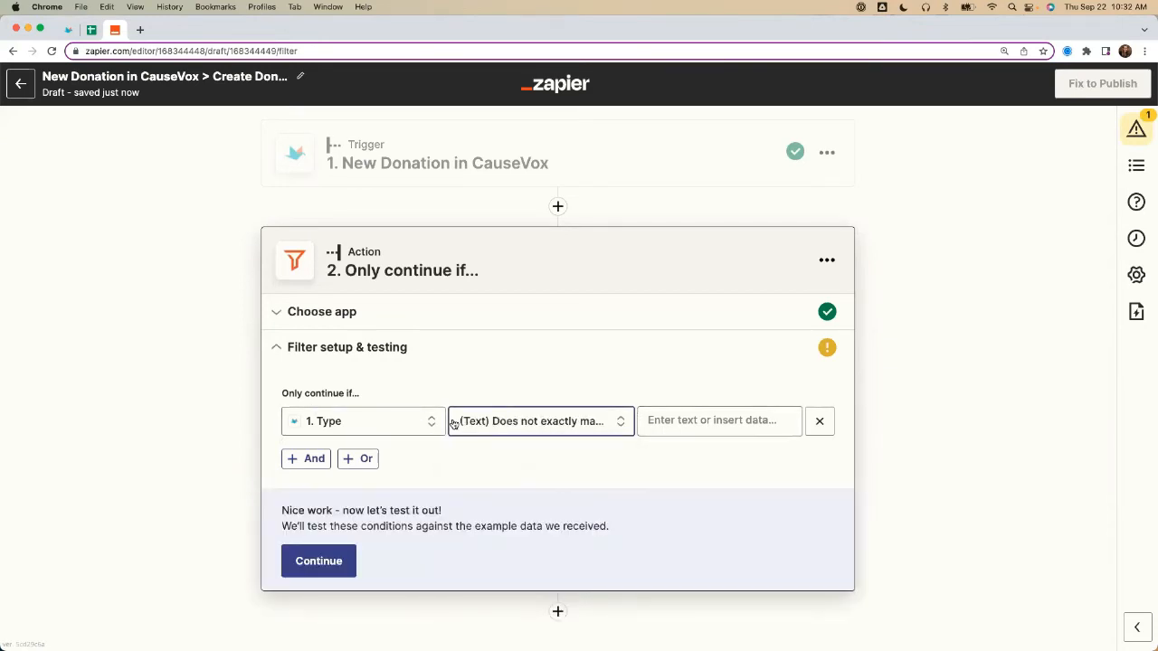
click(718, 423)
text(manual)
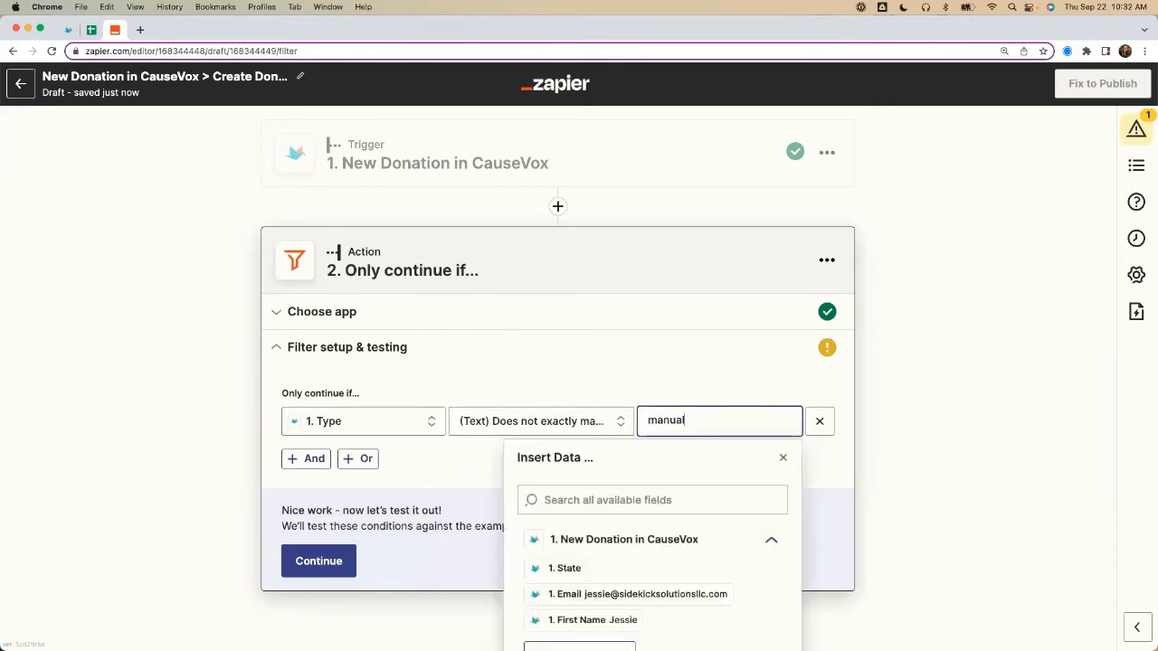
click(136, 387)
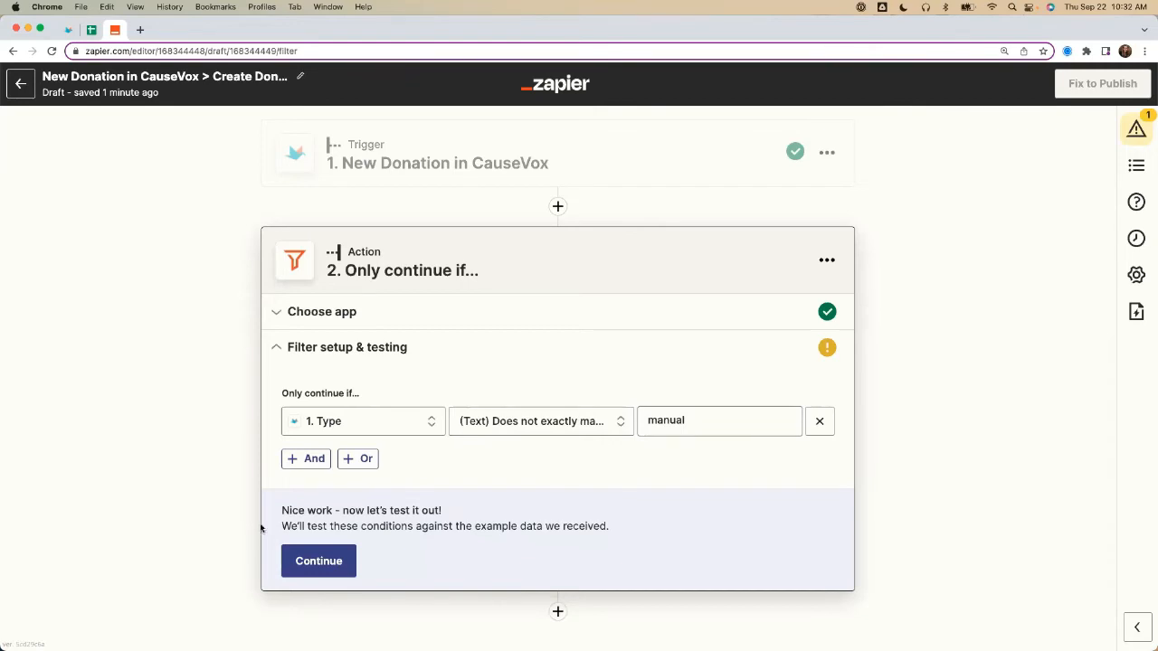
click(317, 562)
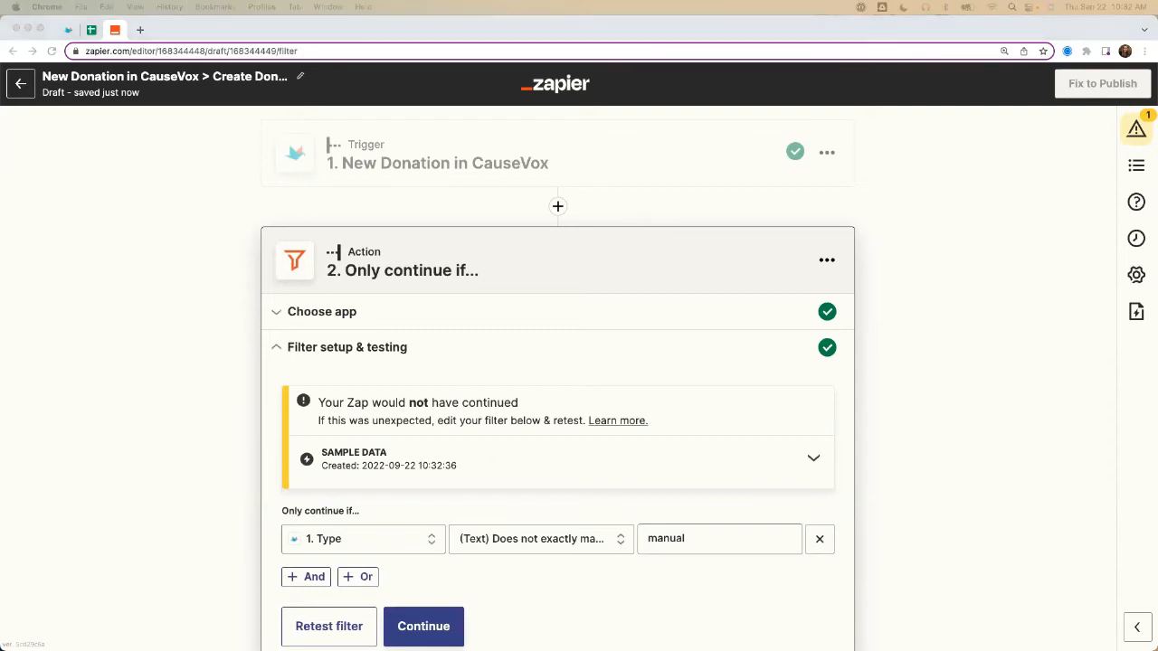
Step: Rename the filter step as "Only continue if... Type is NOT Manual" and continue to a new action step
scroll(231, 291, down, 2)
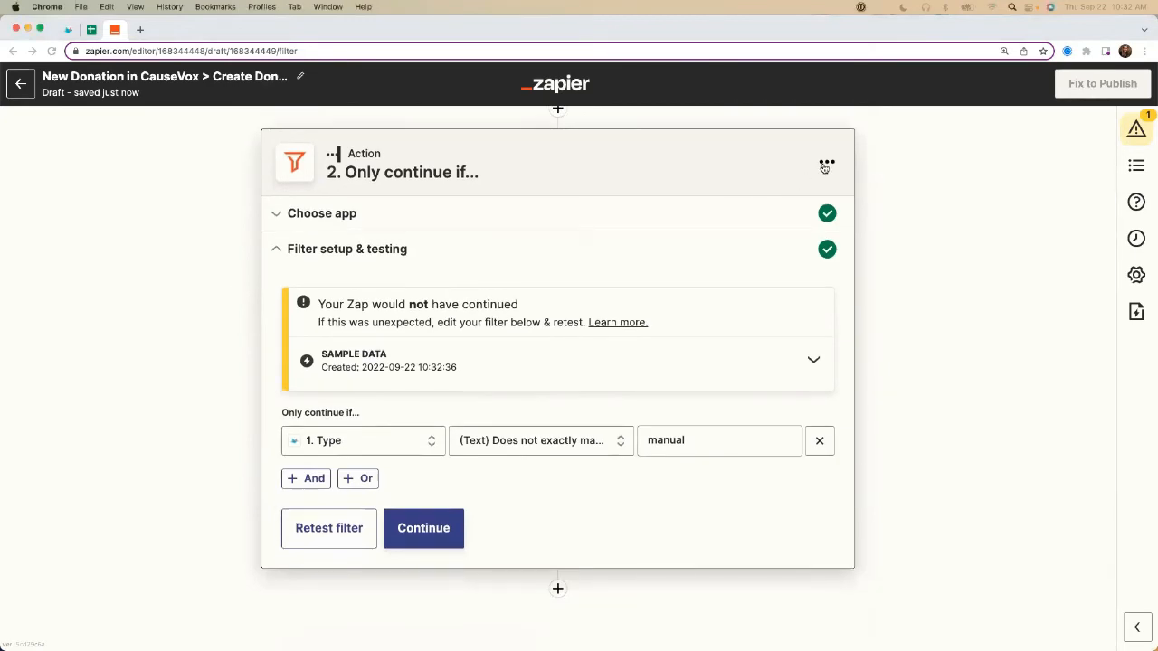
click(827, 162)
click(774, 203)
key(Right)
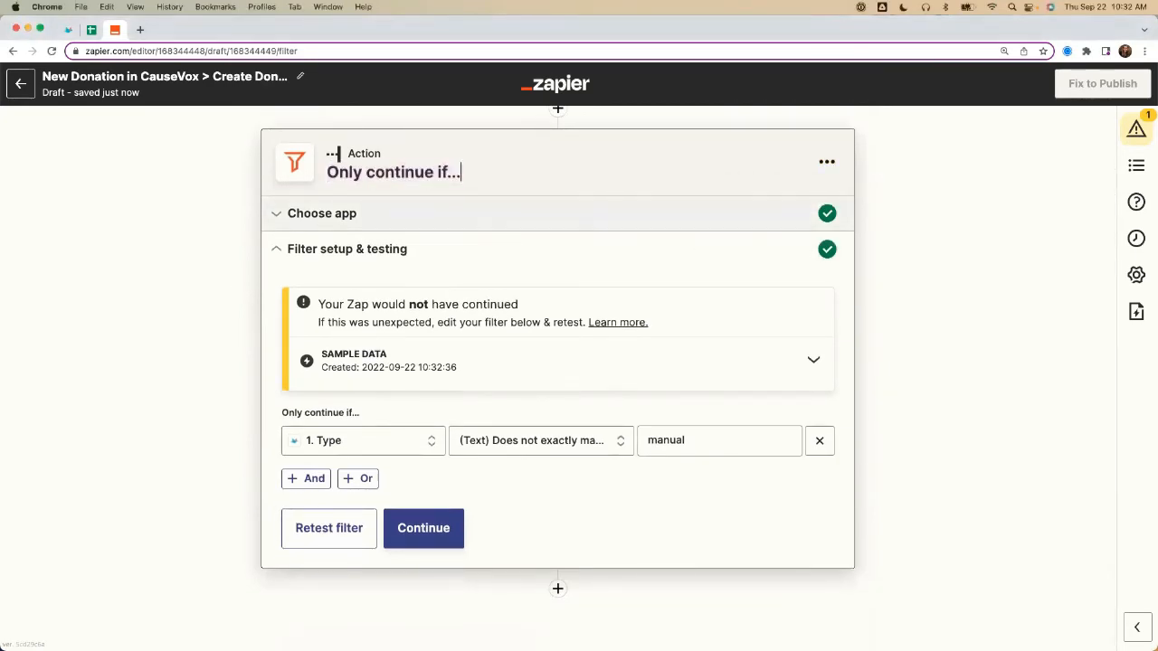
text(Type is NOT Manual)
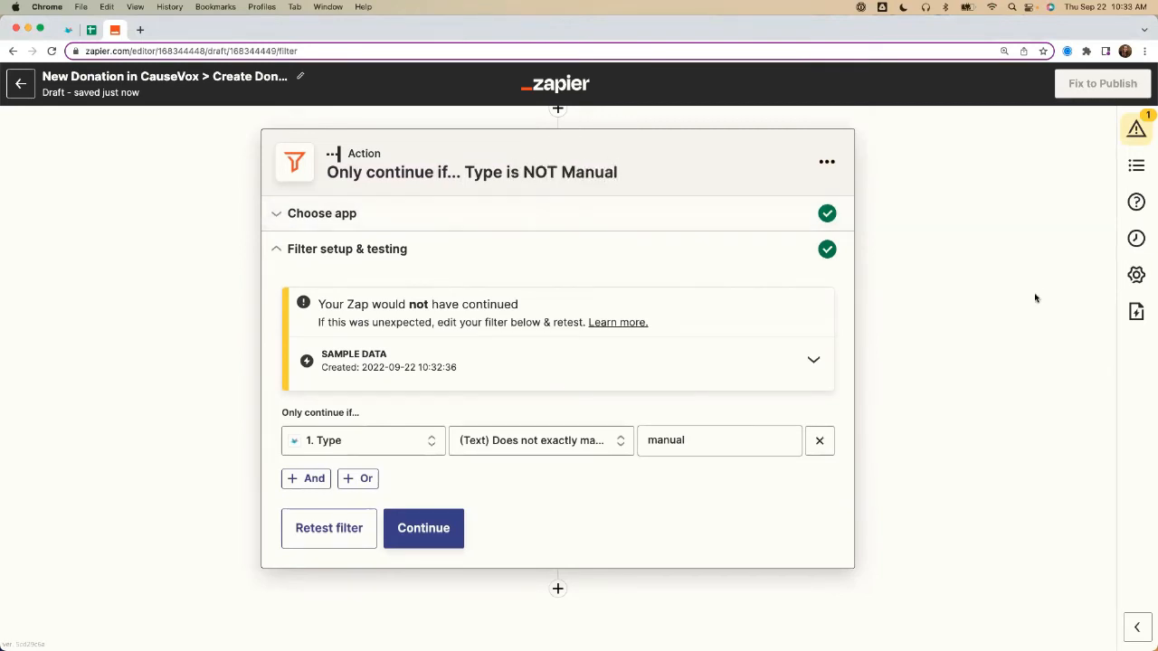
key(Return)
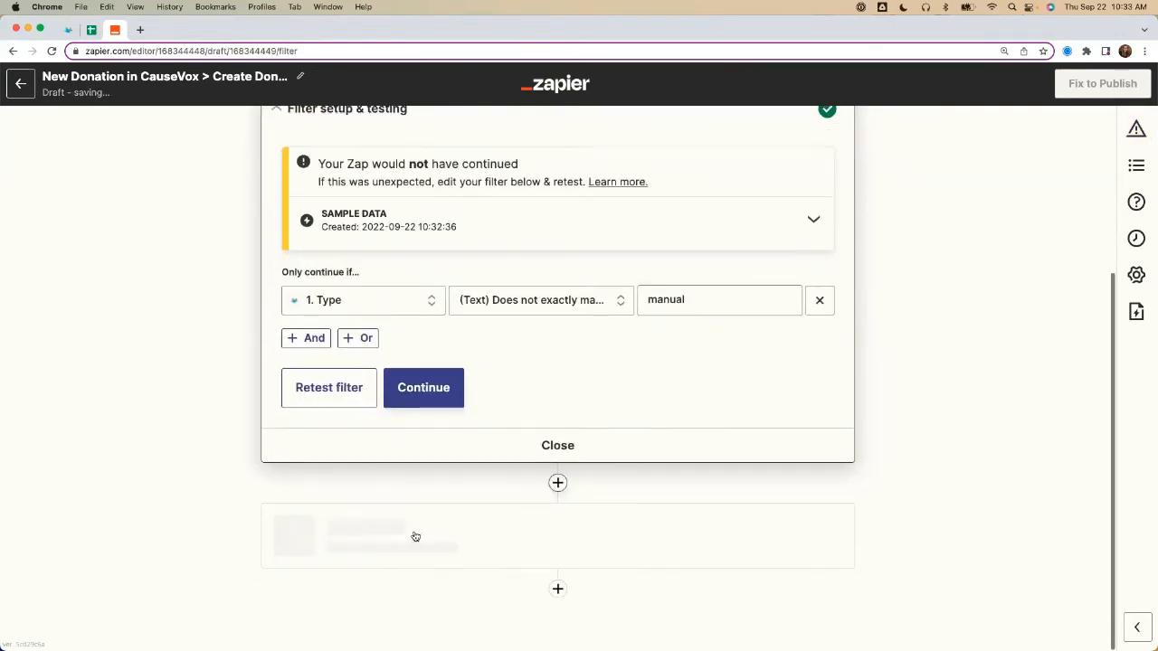
Step: Set Bloomerang as the third step's app with the Find Constituent event and continue to the account choice
text(Bloomerang)
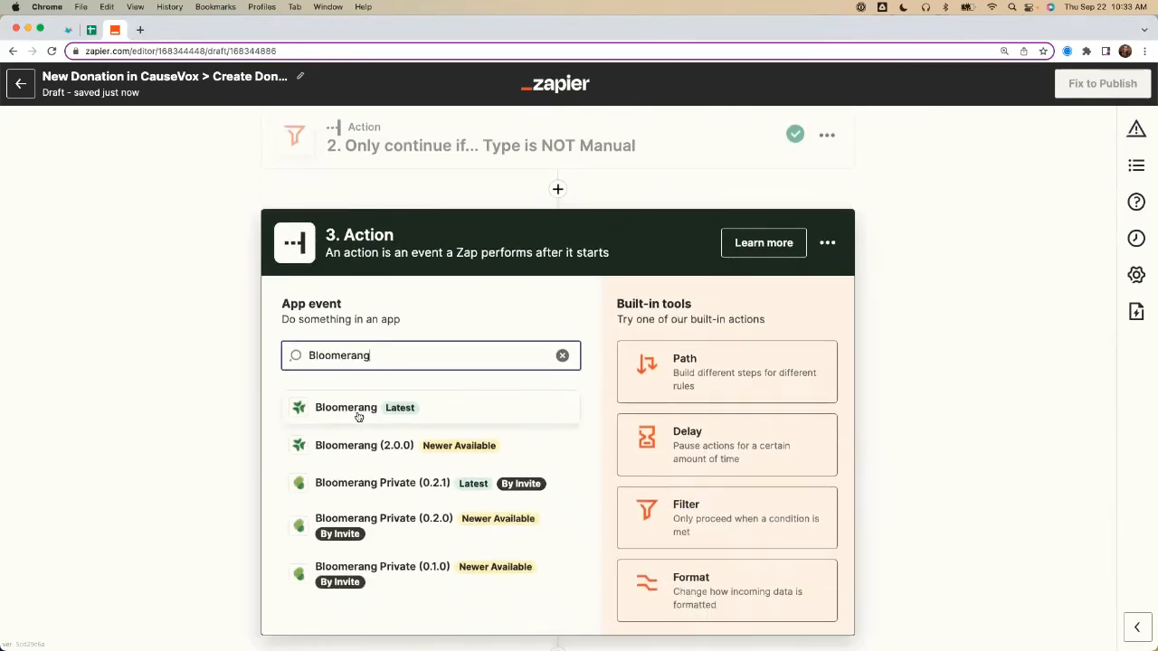
click(357, 411)
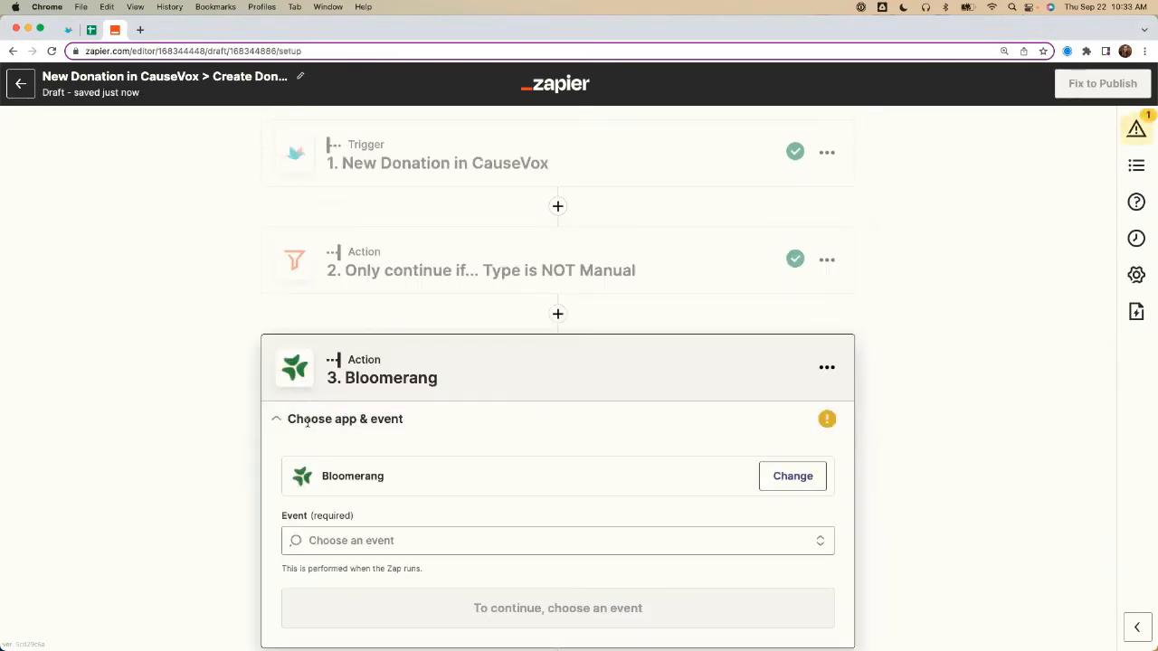
click(299, 457)
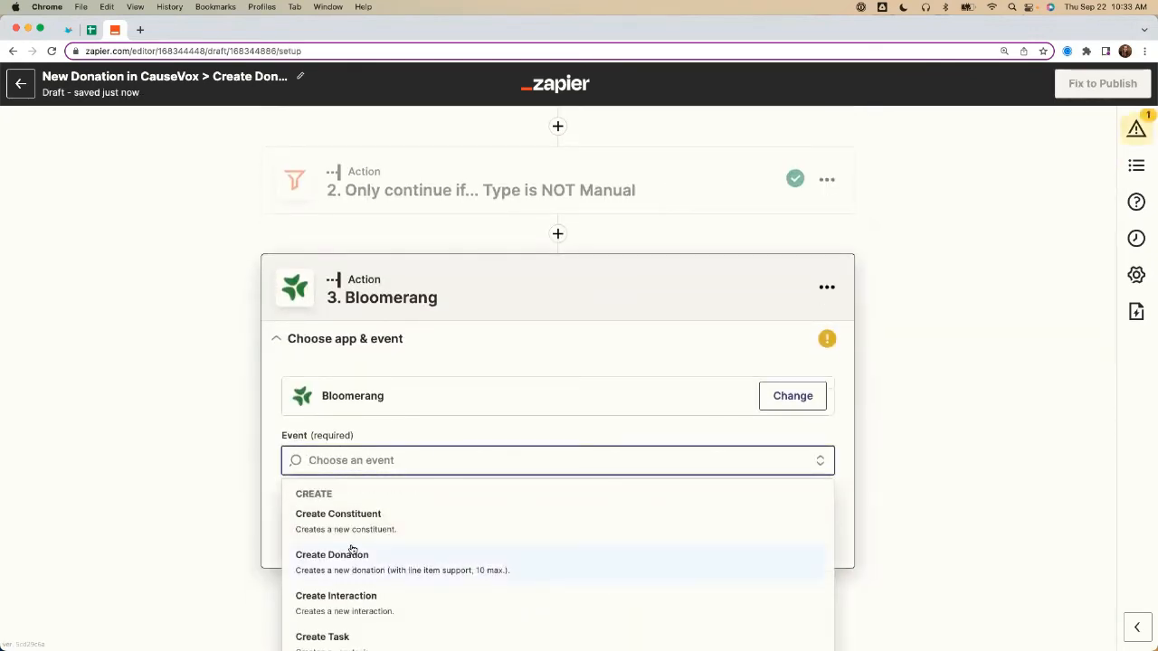
scroll(352, 549, down, 1)
scroll(246, 550, down, 2)
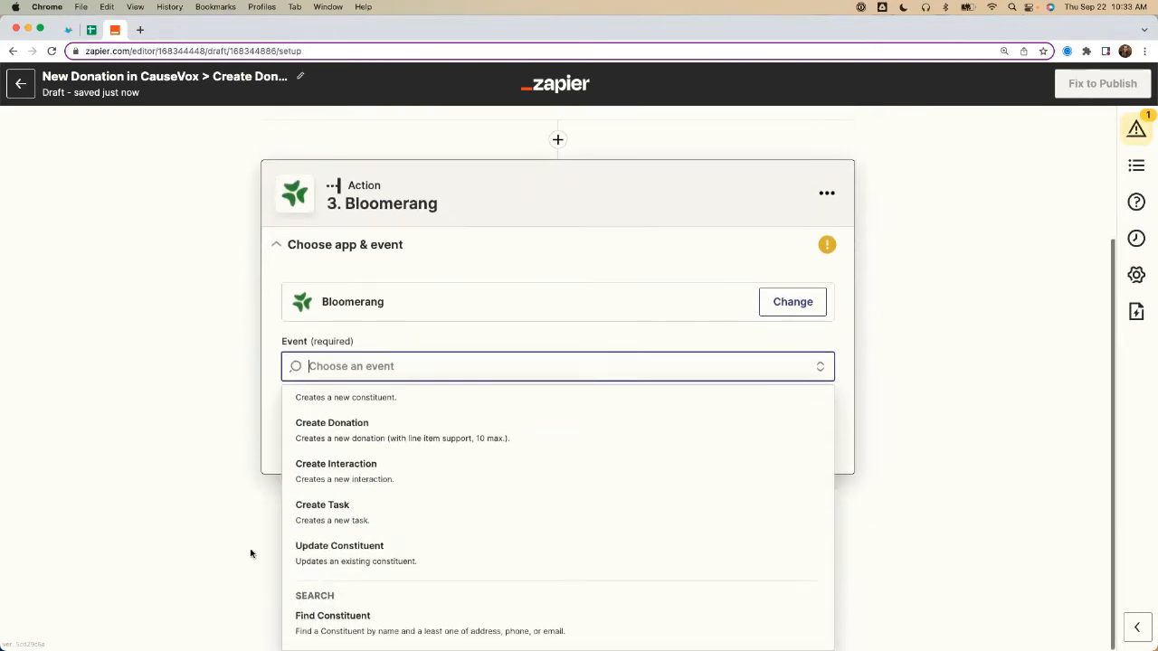
click(335, 619)
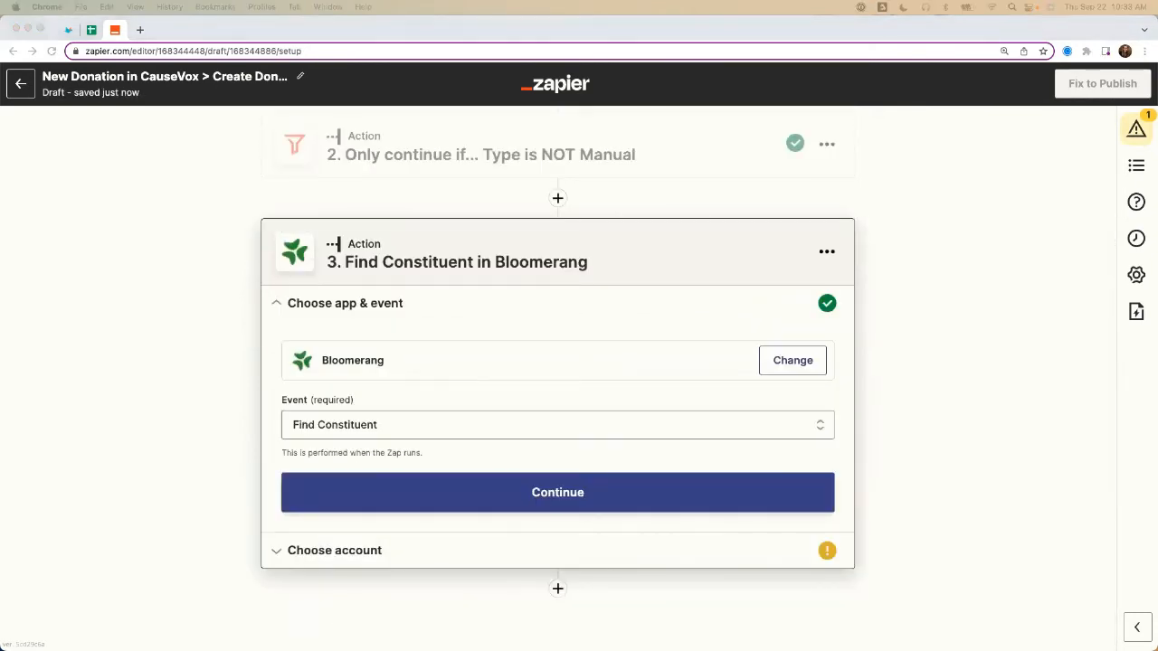
click(346, 494)
click(249, 443)
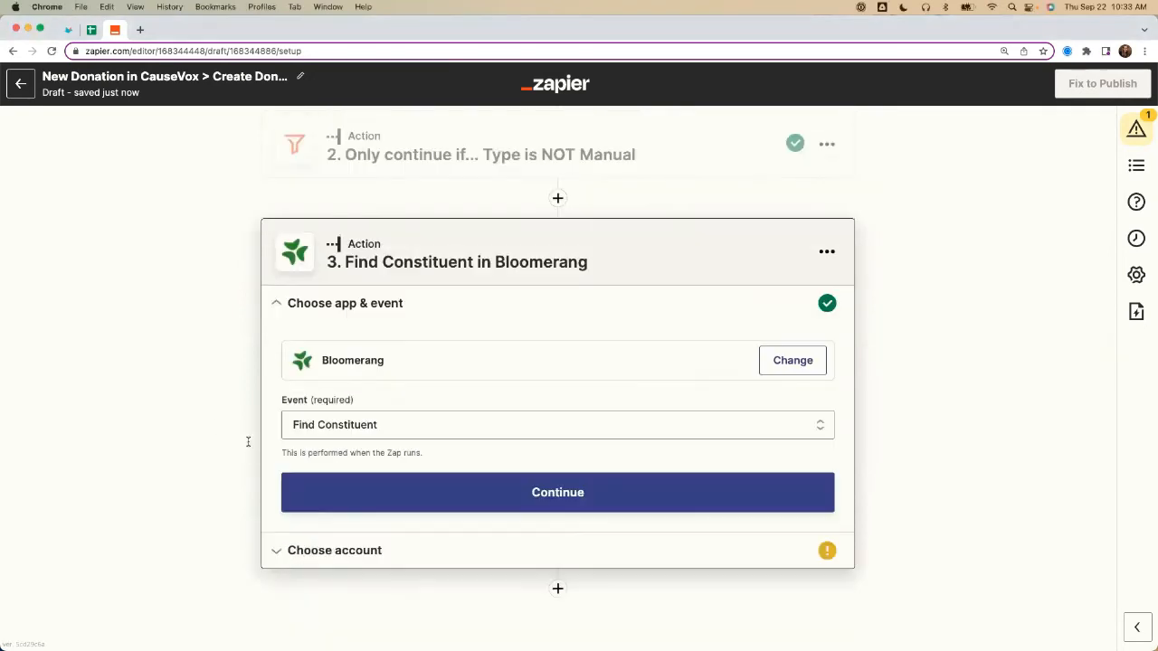
click(373, 491)
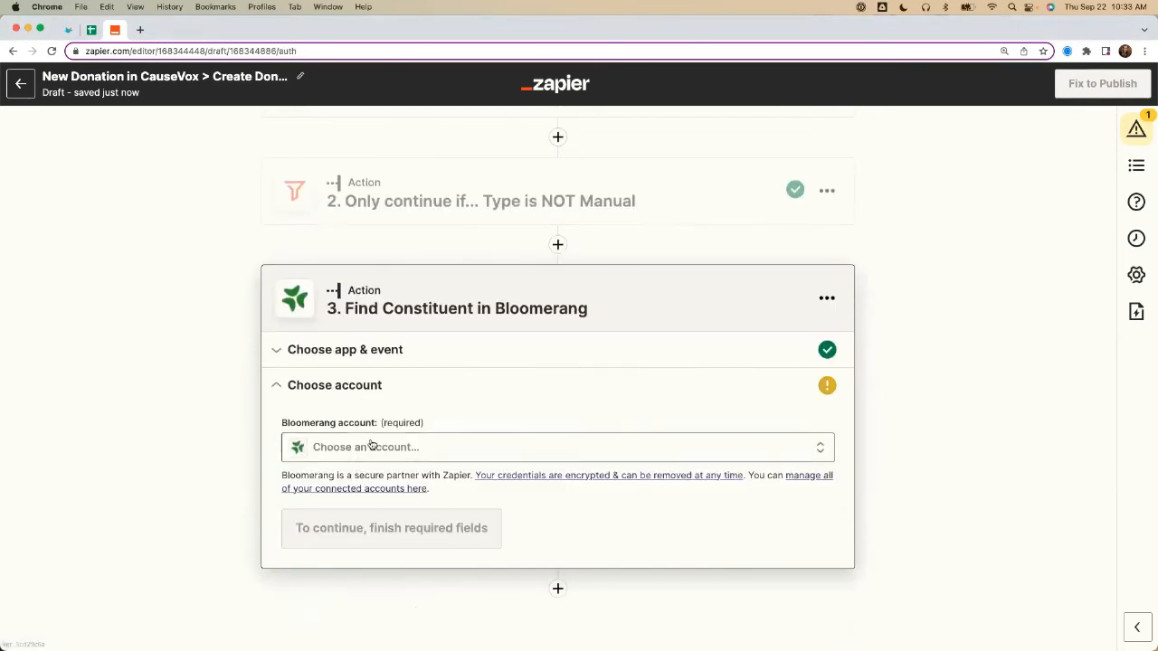
Step: Connect the Find Constituent step to the Bloomerang (2.1.0) account and continue to the action setup
click(370, 447)
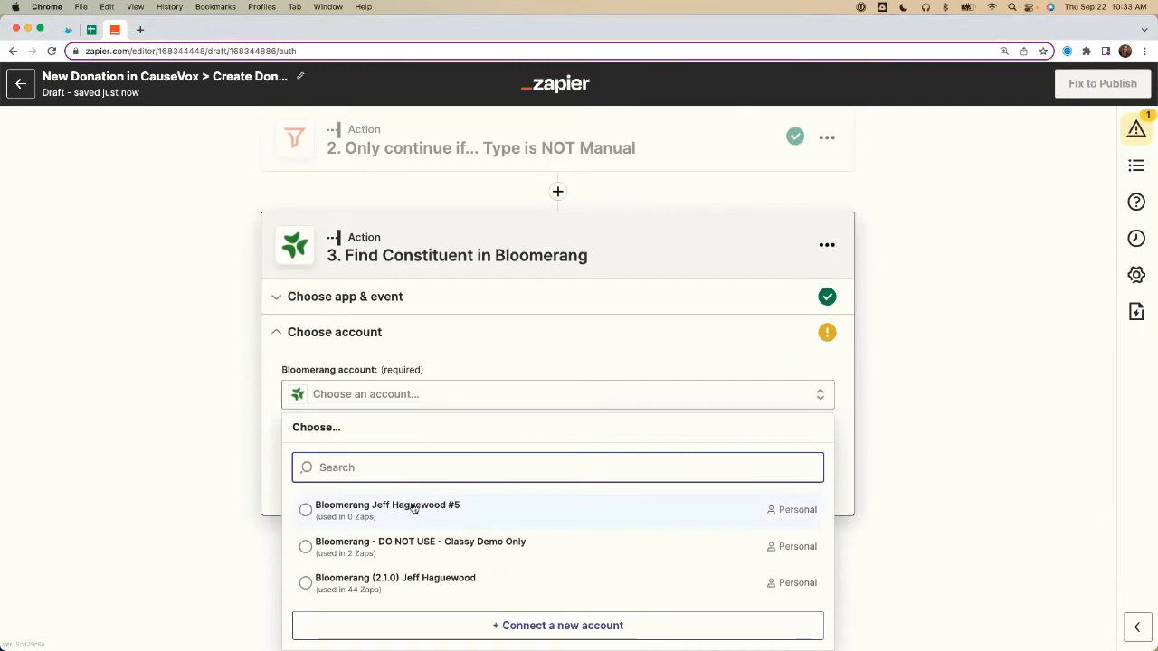
click(413, 506)
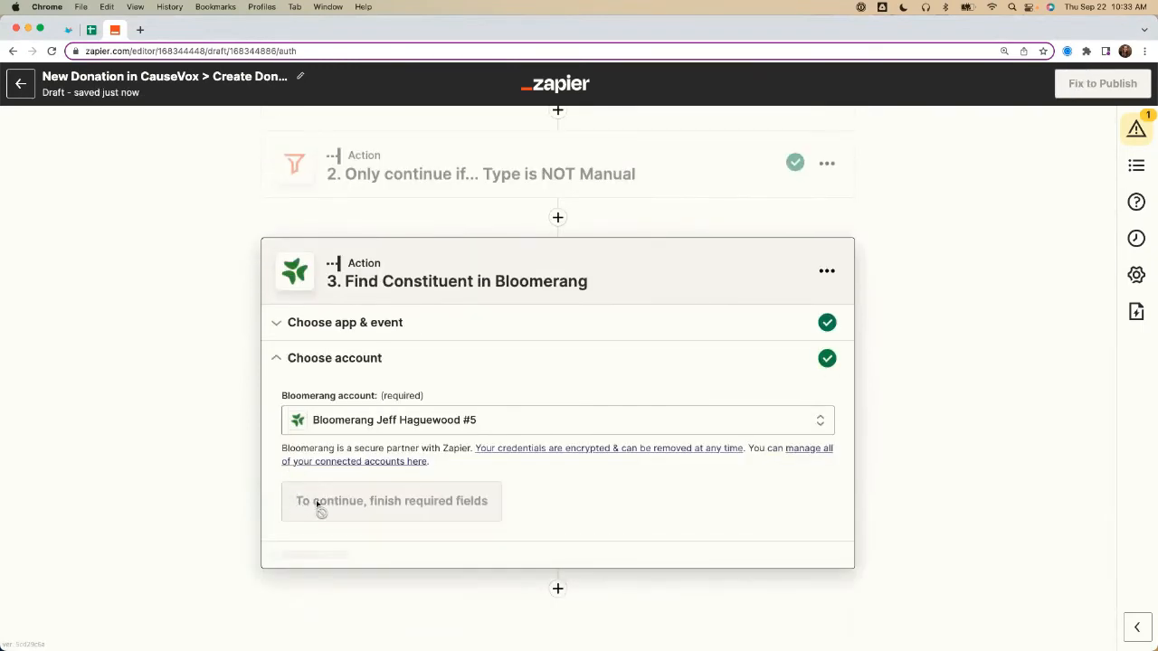
click(445, 424)
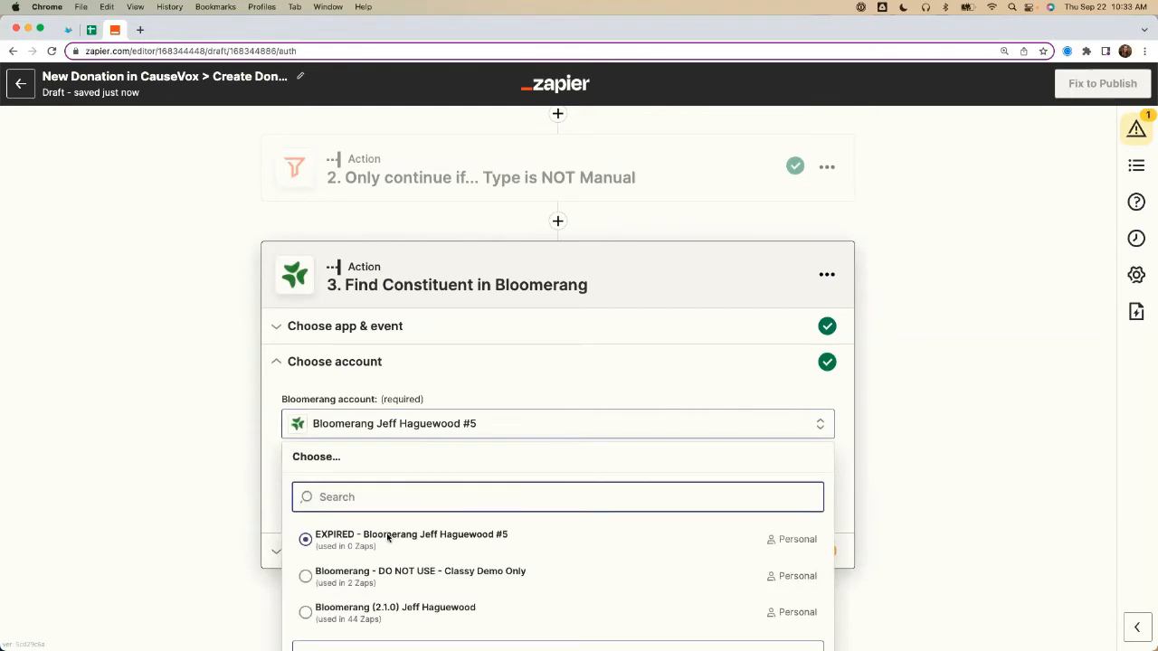
click(370, 609)
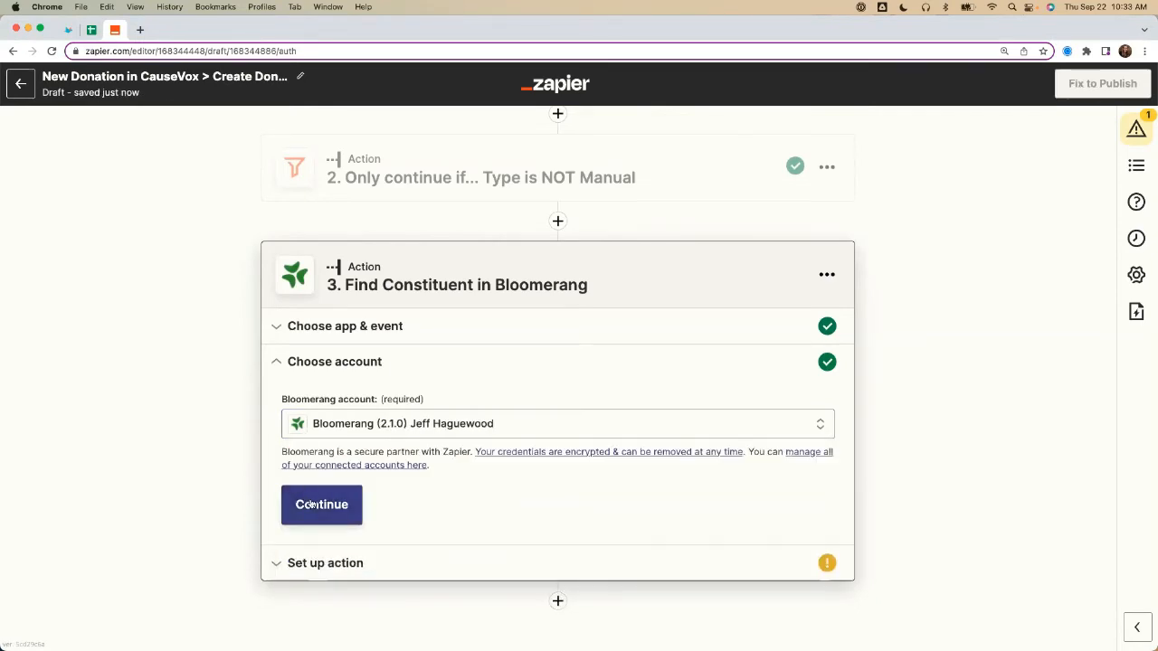
click(298, 503)
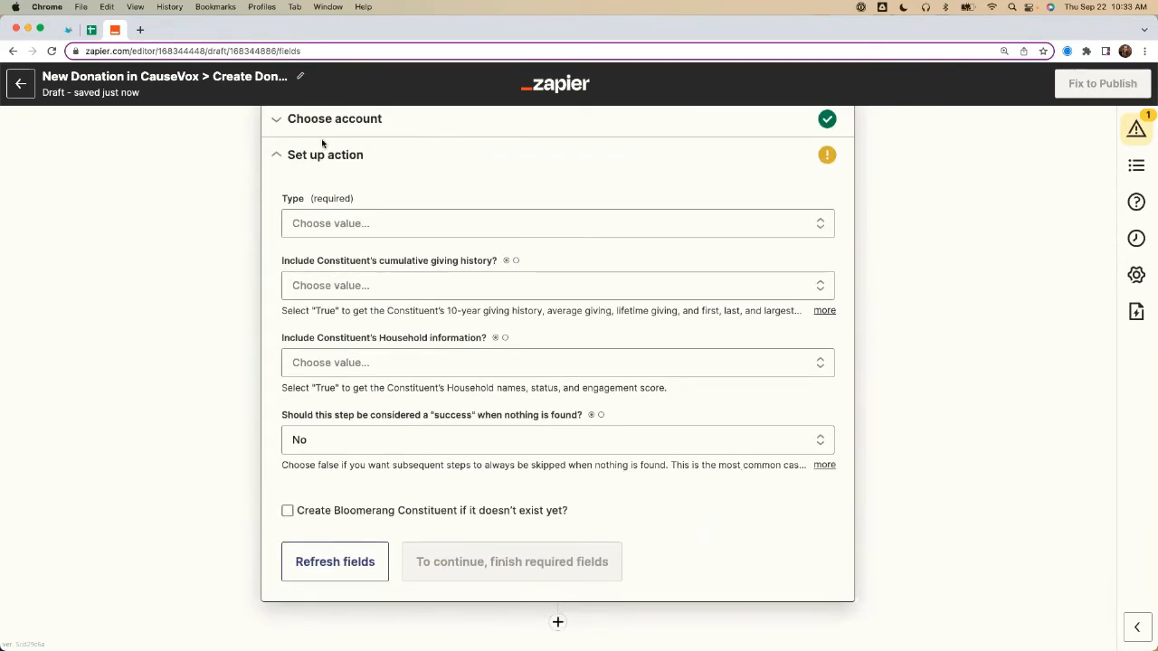
Step: Set the constituent Type to Individual and map First Name to the CauseVox donation's First Name field
click(362, 223)
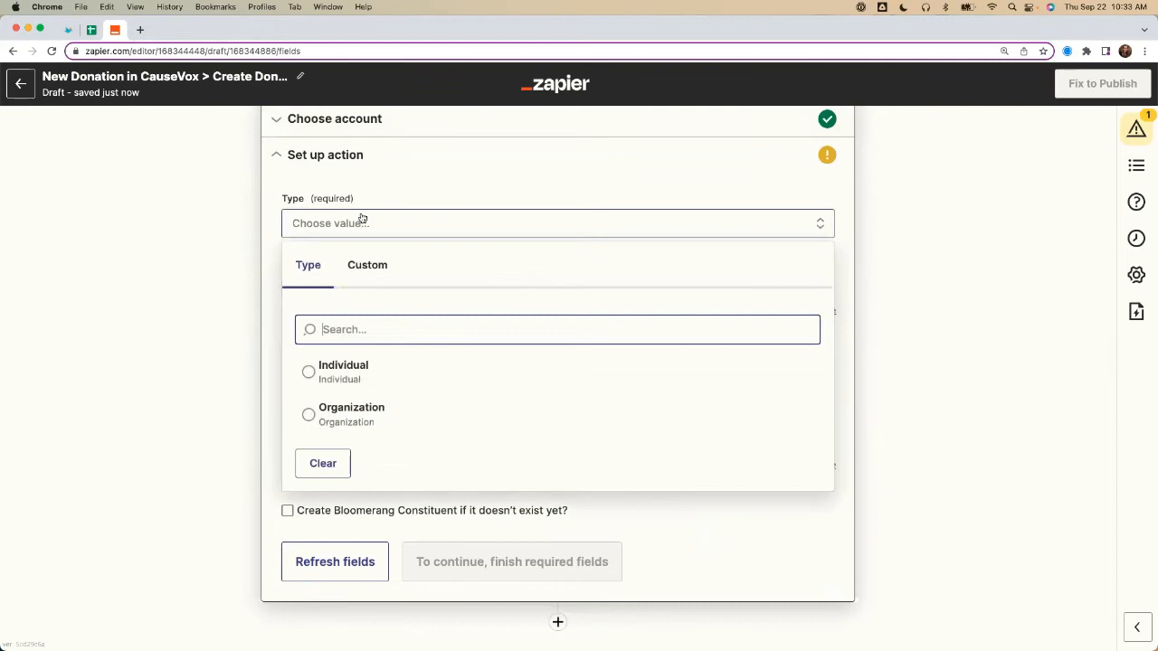
click(366, 368)
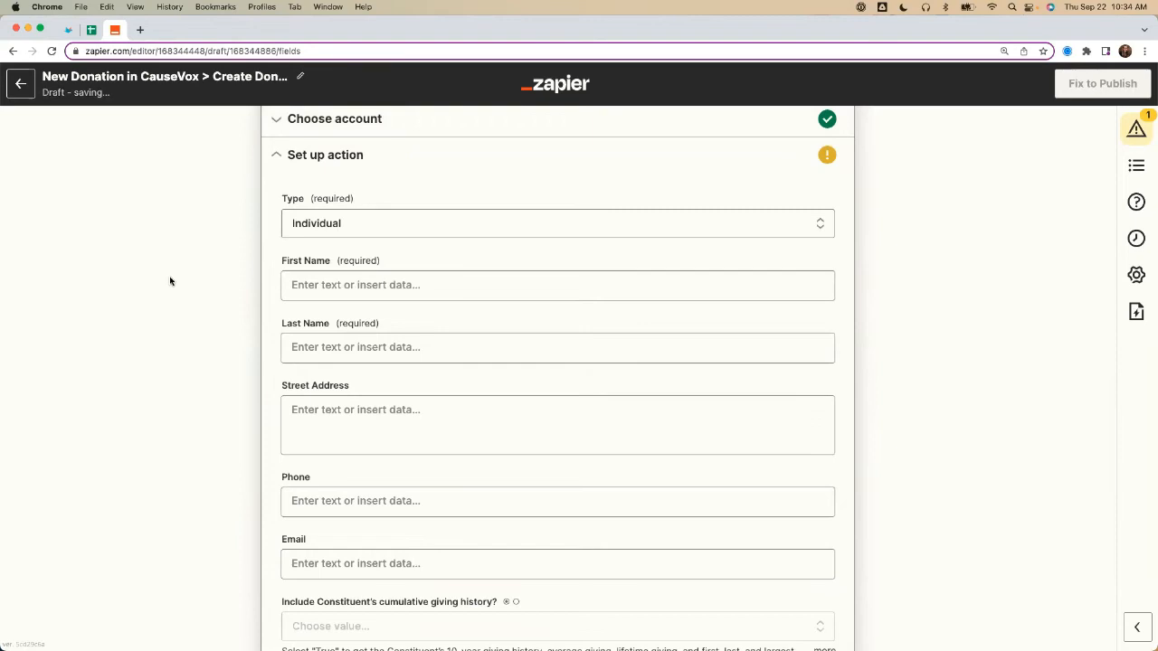
scroll(121, 229, down, 2)
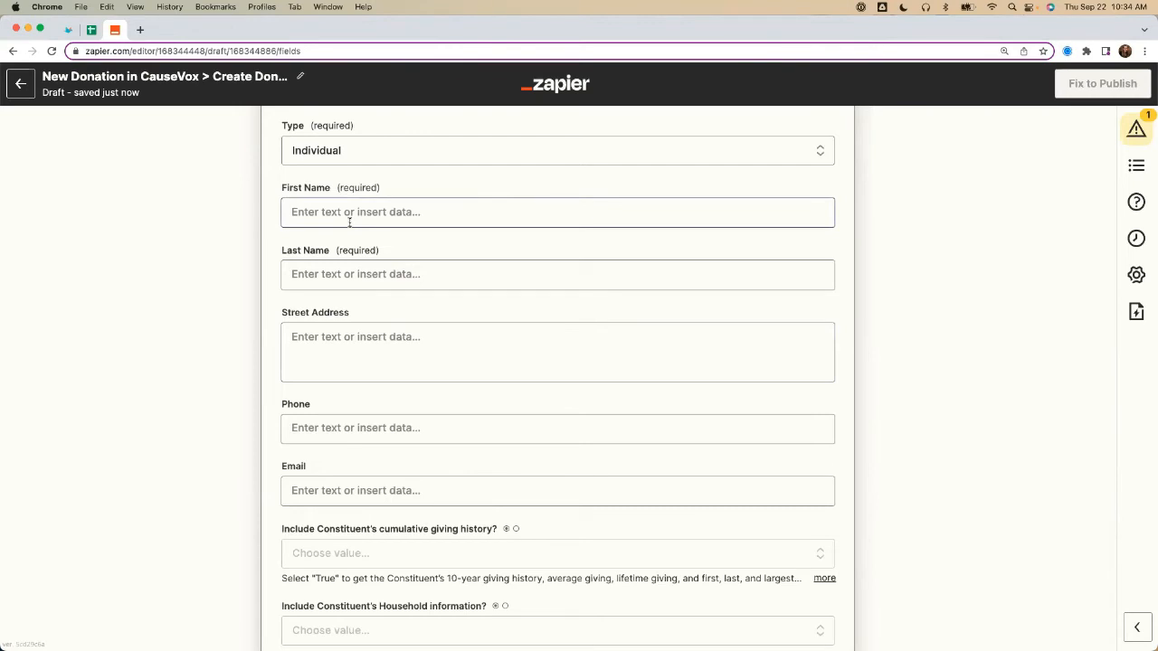
click(318, 209)
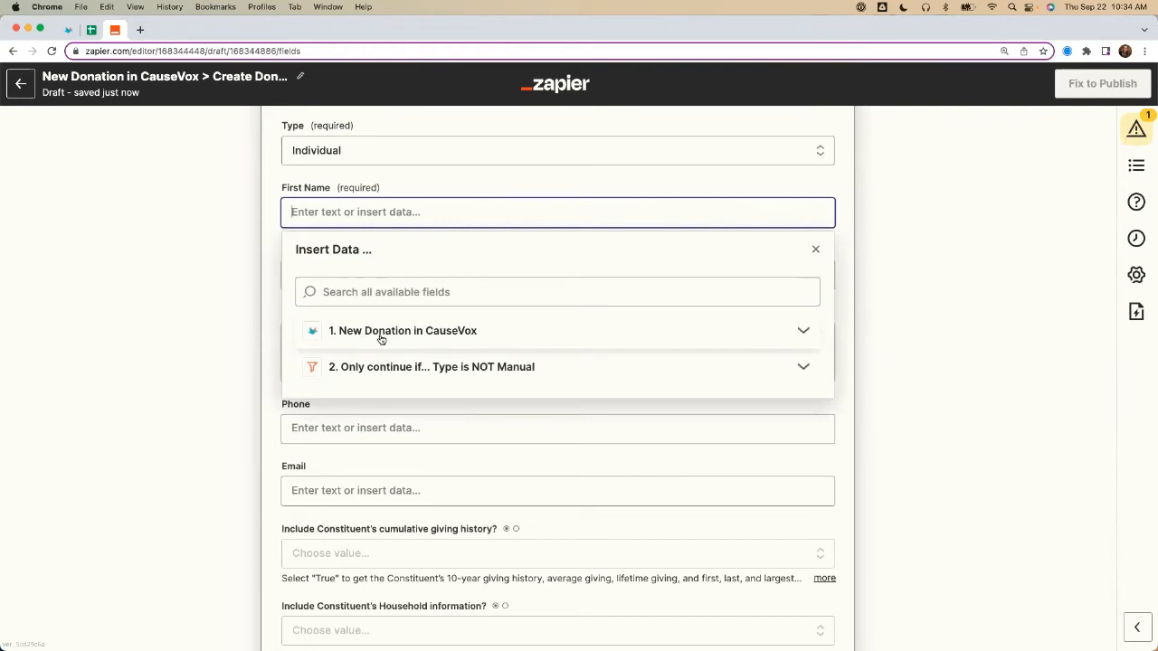
click(380, 337)
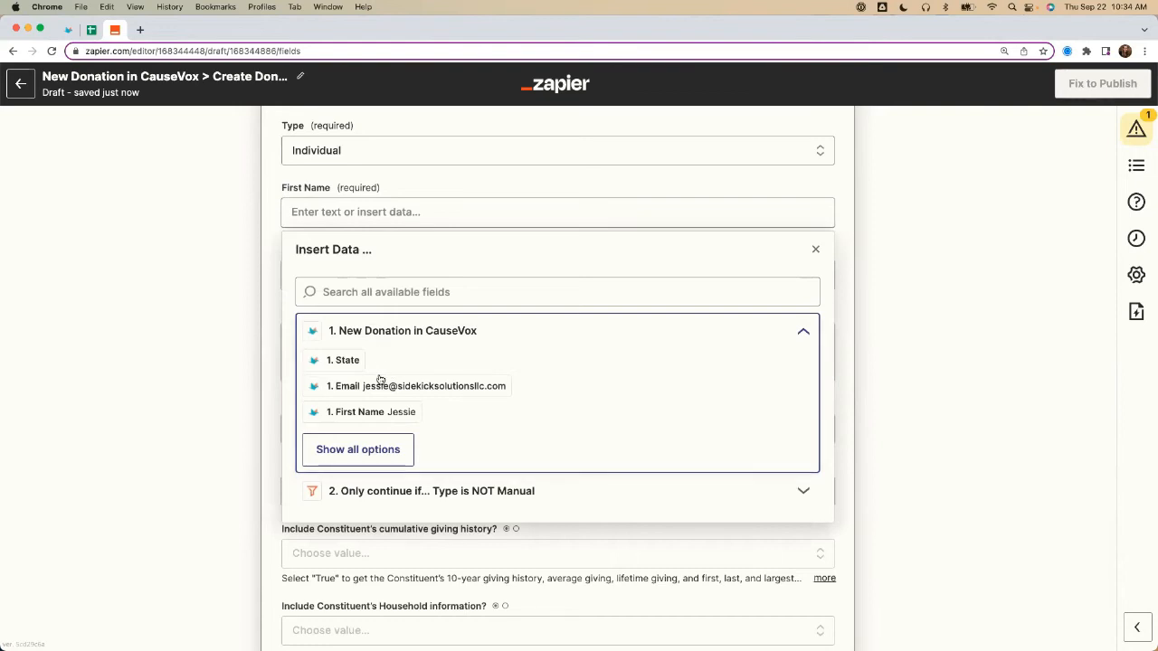
click(340, 414)
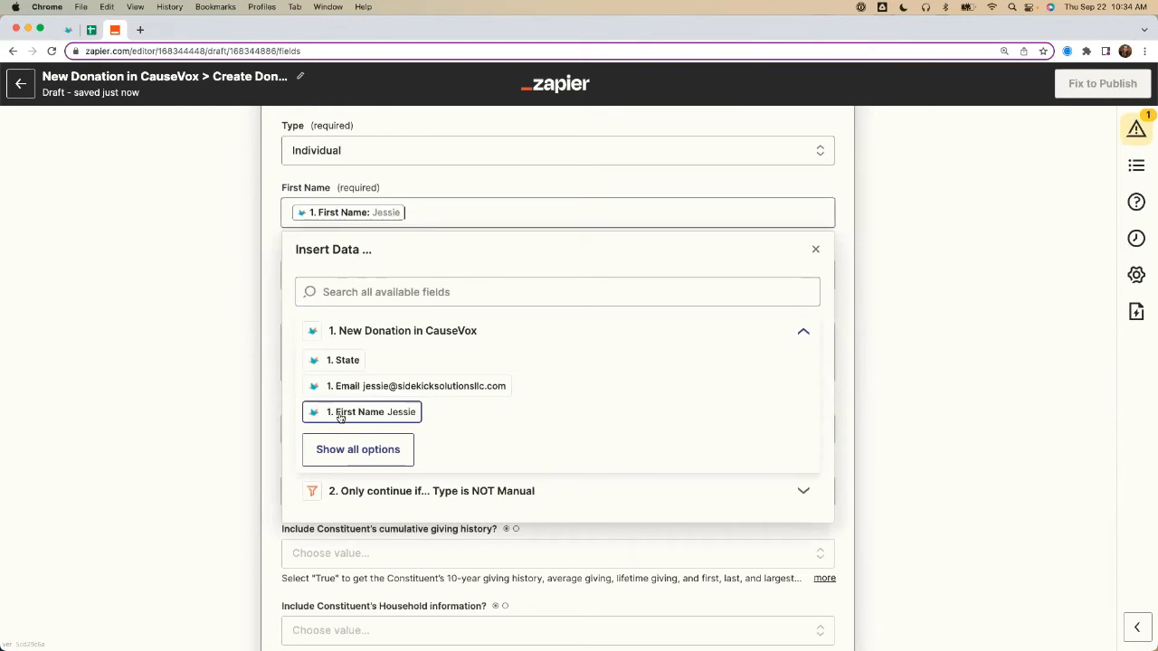
click(353, 223)
click(349, 270)
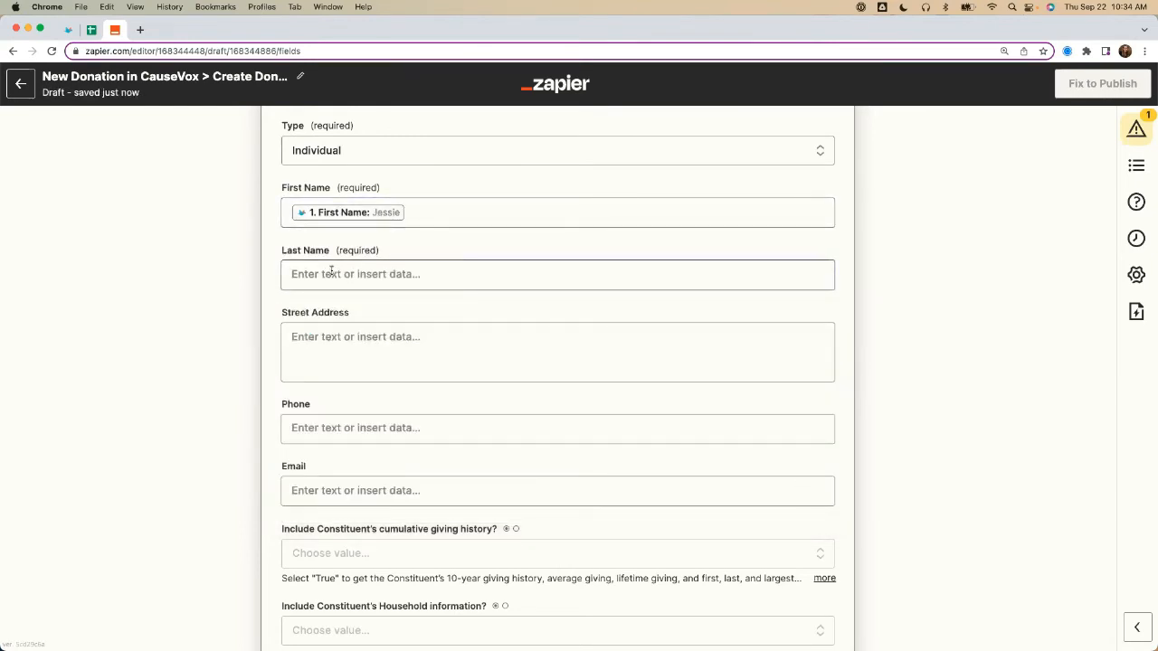
click(370, 221)
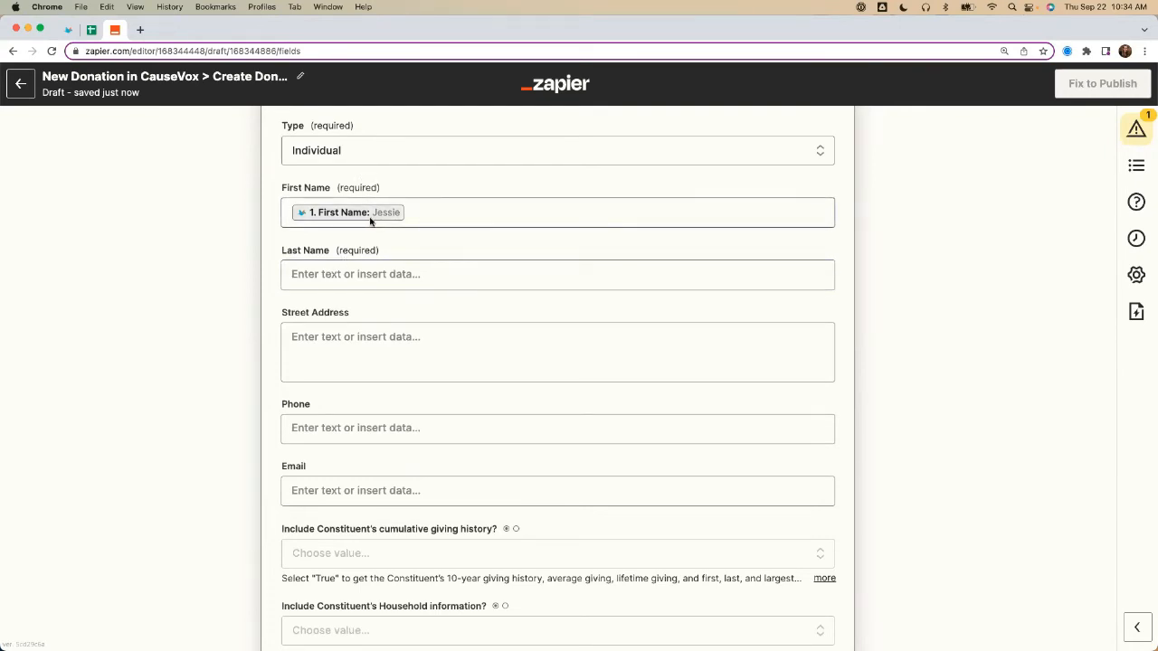
Step: Map the constituent's Last Name to the CauseVox donation's Last Name field
click(318, 285)
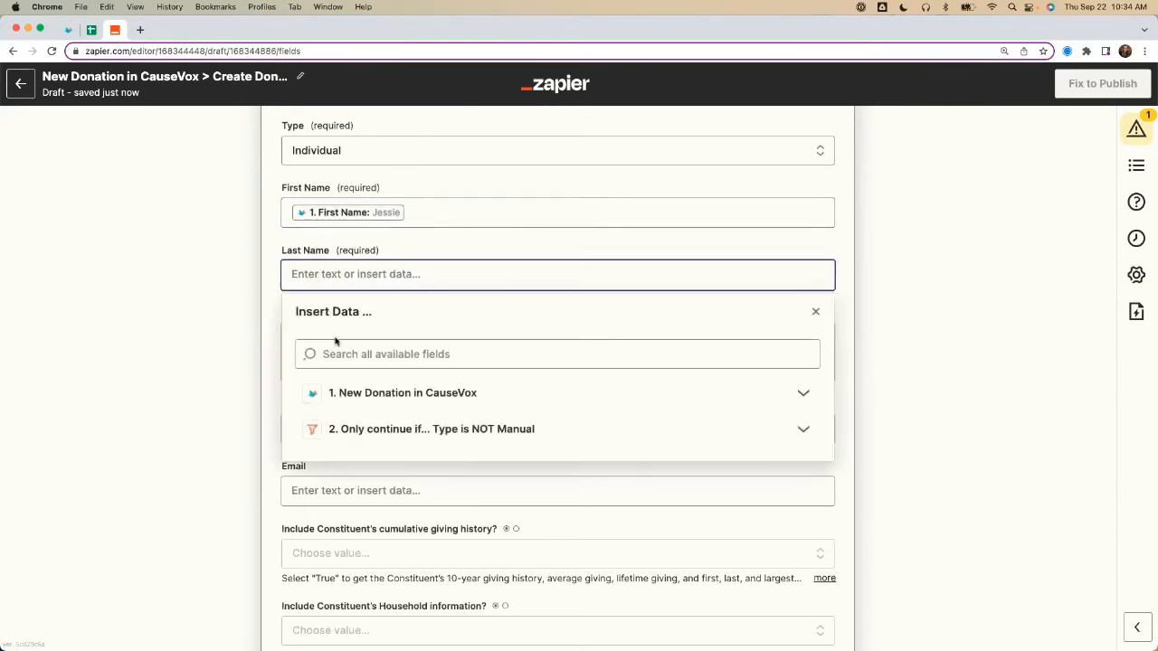
text(last)
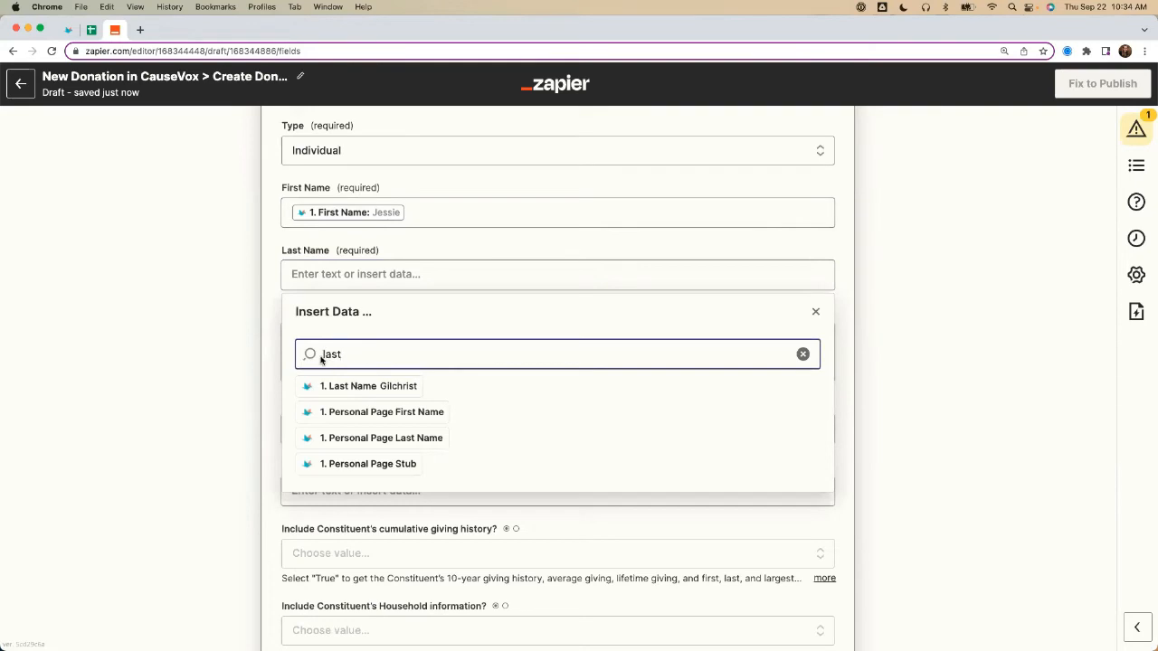
click(357, 386)
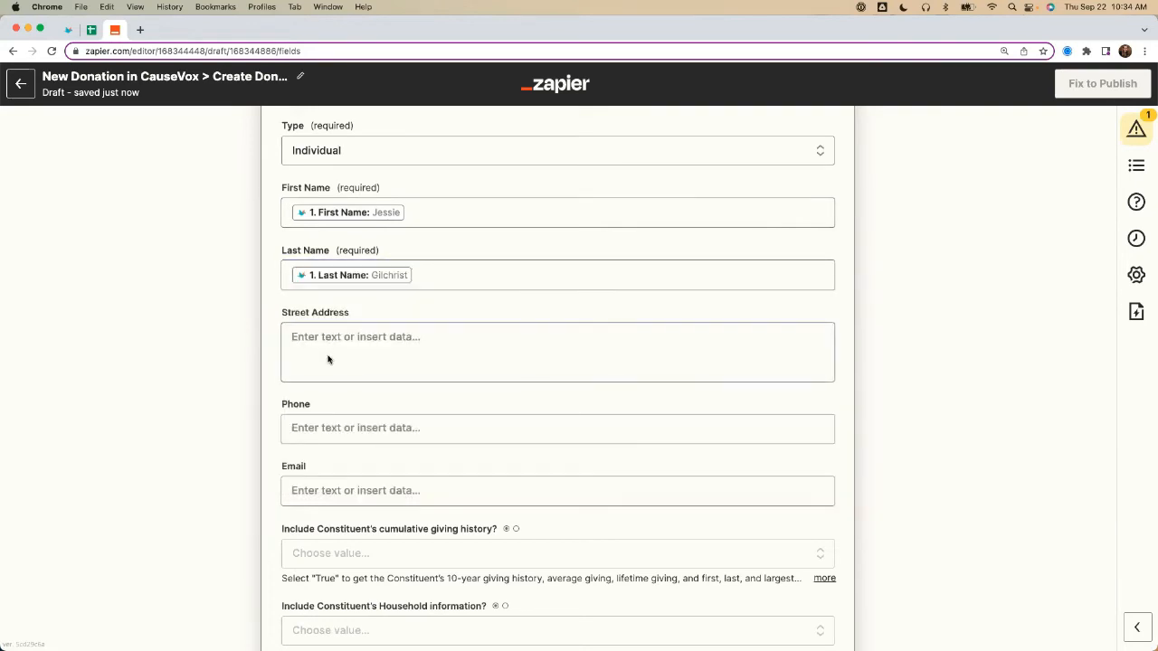
Step: Map the constituent search's Street Address to the CauseVox donation's Line 1 field
click(324, 342)
text(addres)
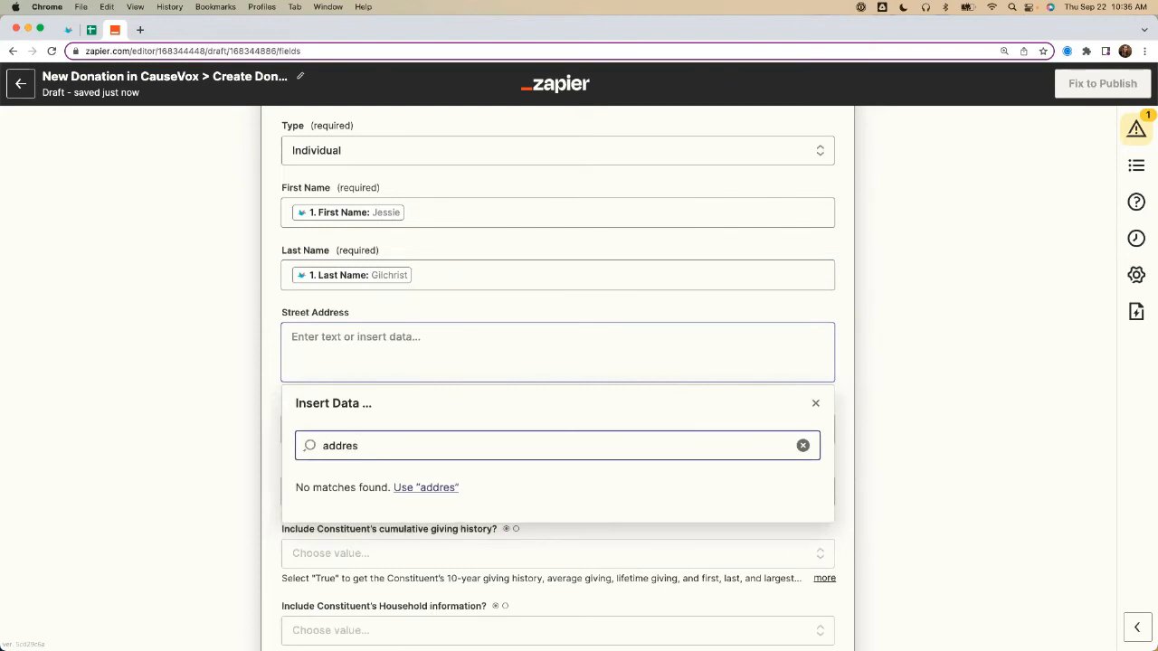
key(super+a)
text(lie)
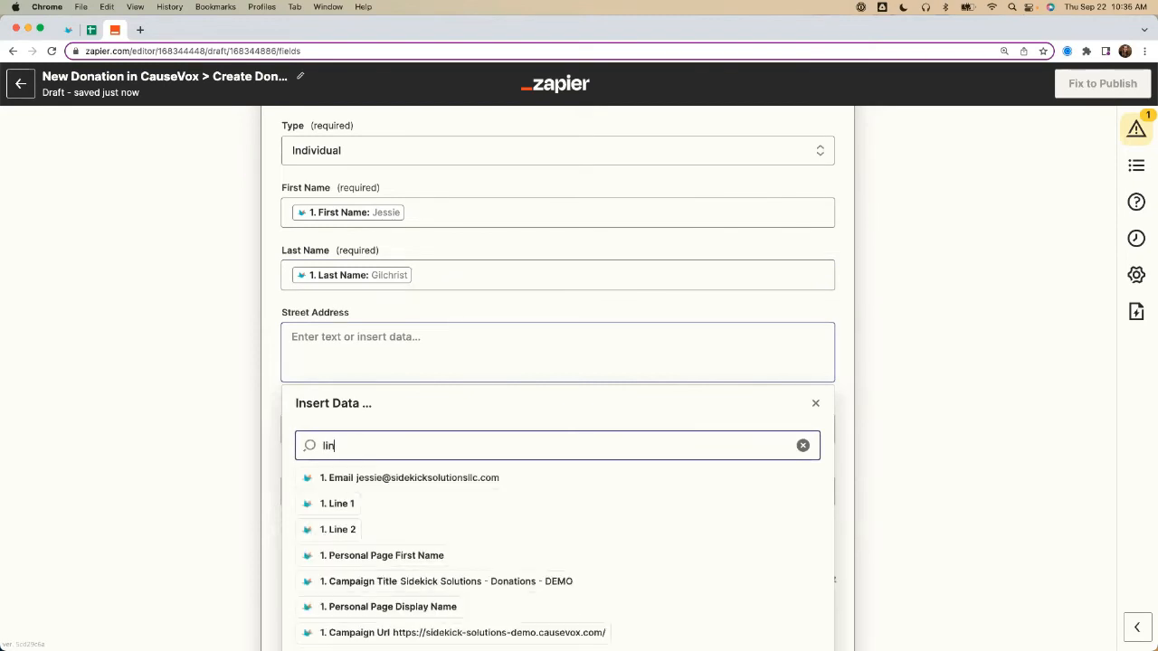
click(341, 477)
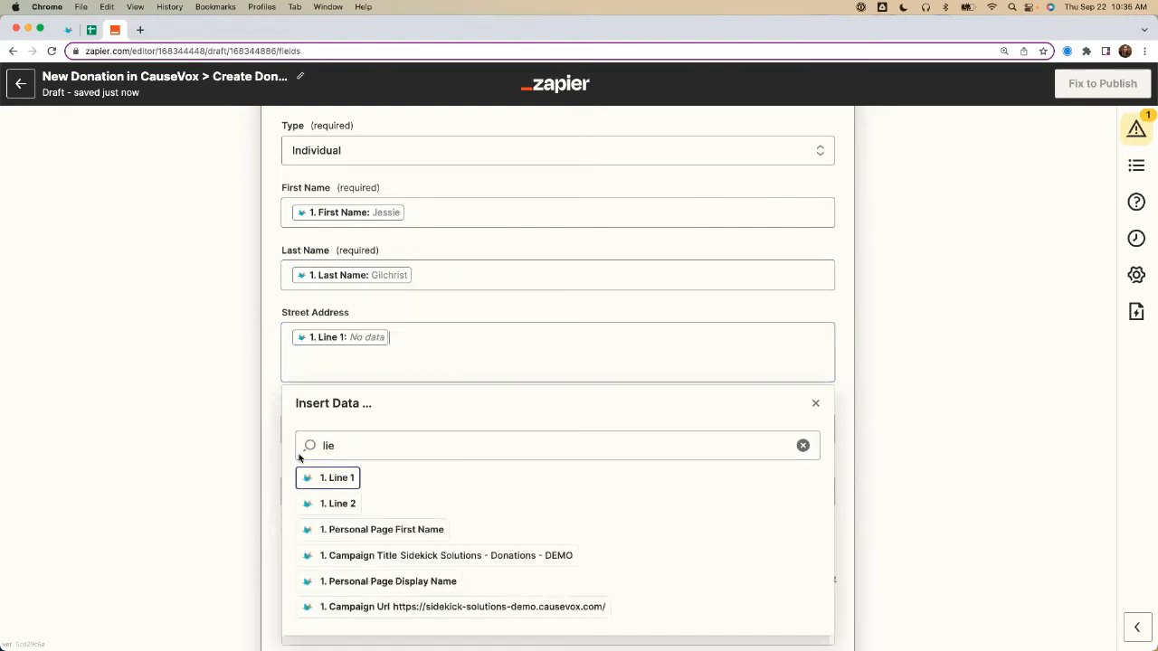
key(Escape)
Step: Search the available donation fields for a phone or mobile value to use for the constituent's Phone
click(331, 427)
text(phone)
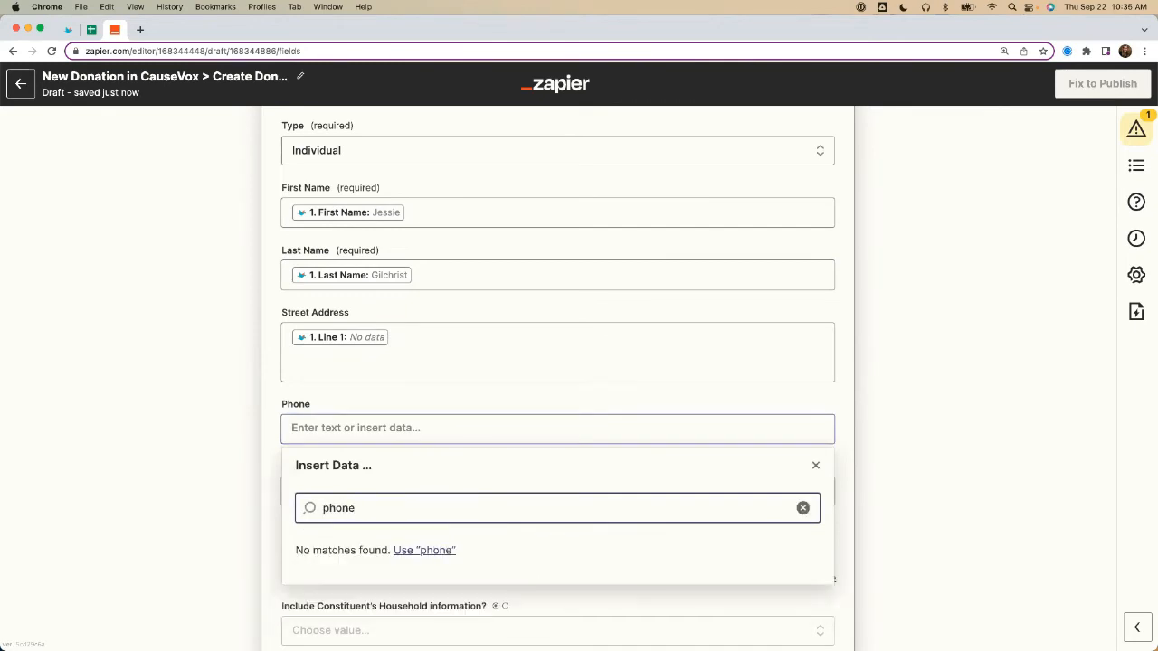
key(super+a)
text(mobile)
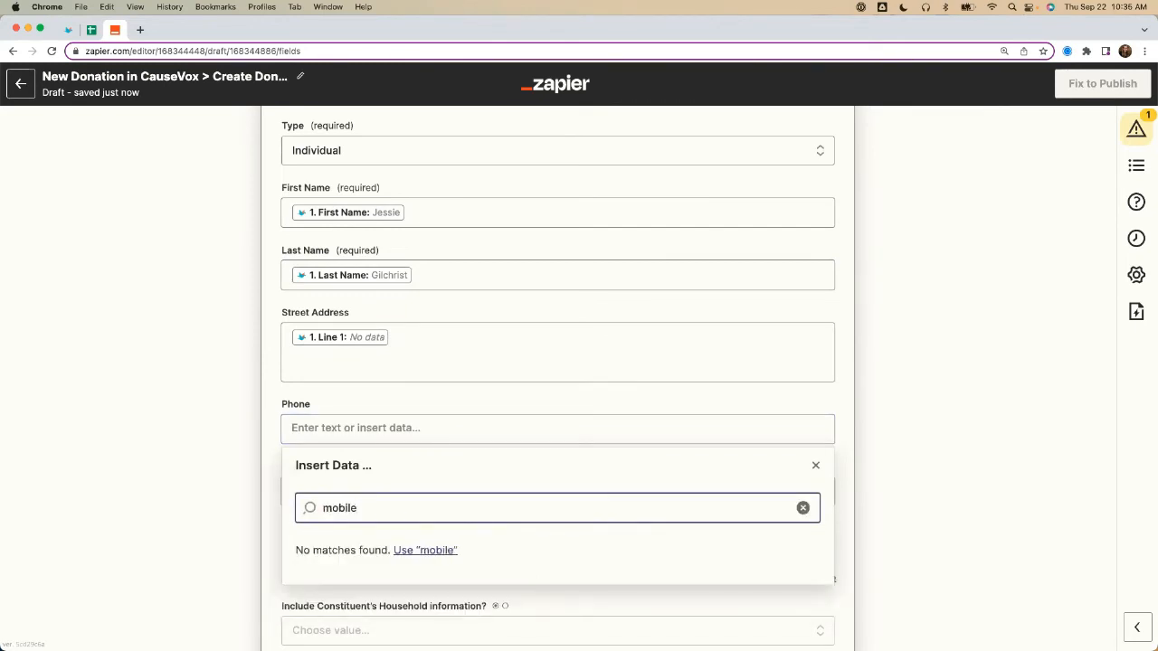
key(super+a)
key(BackSpace)
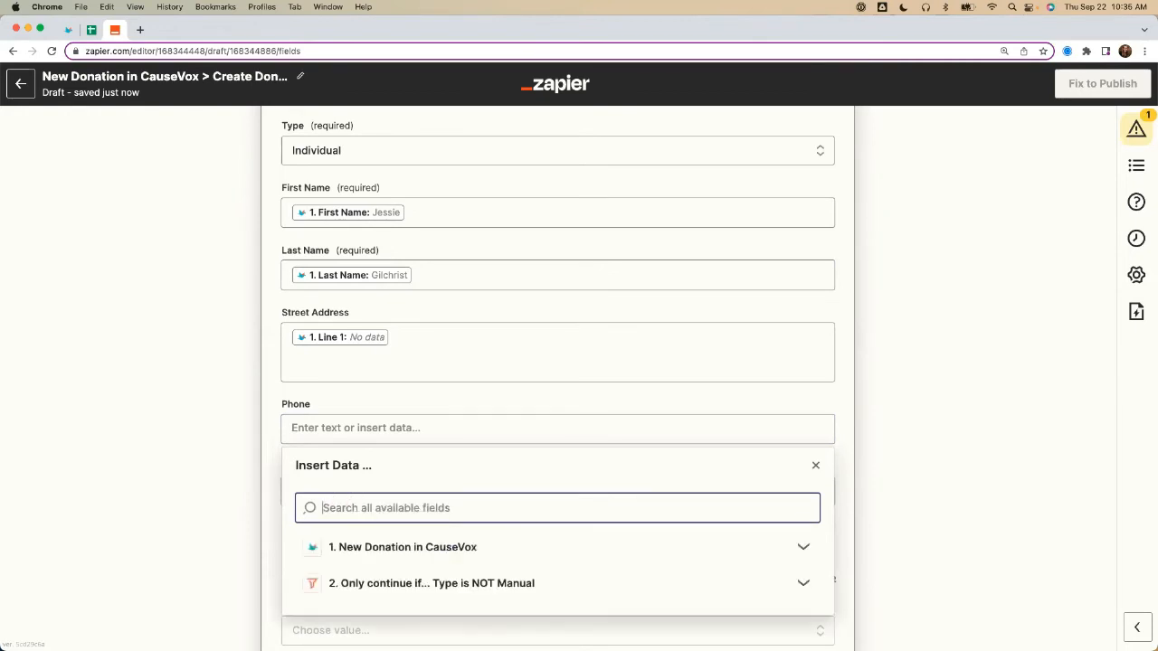
click(239, 441)
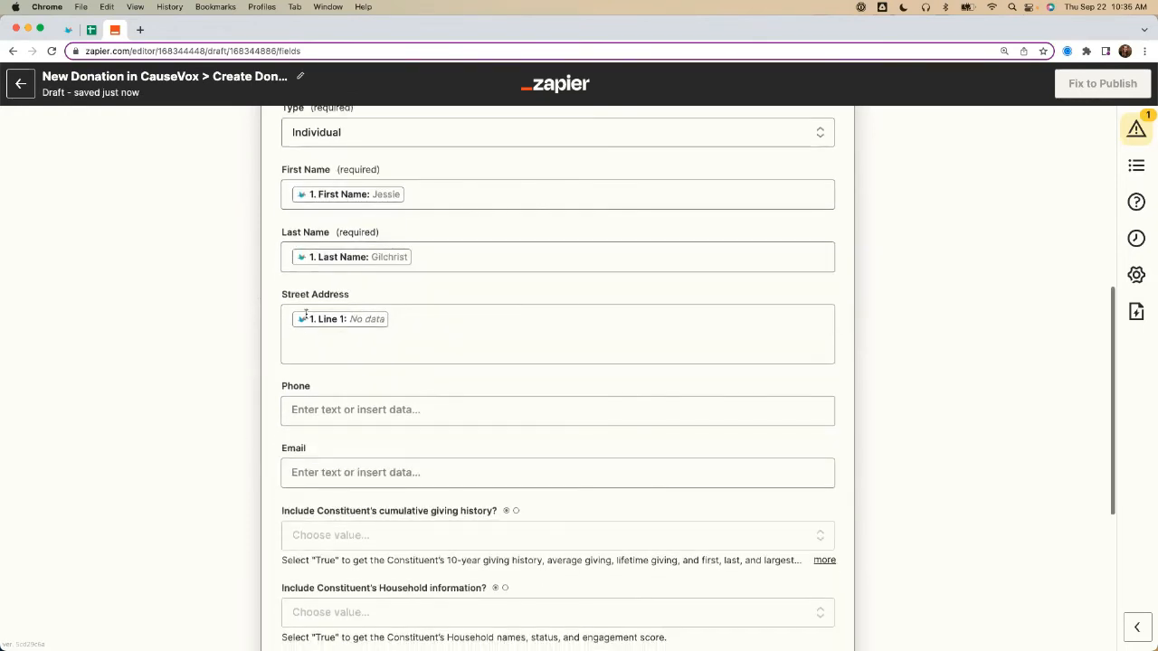
Step: Map the constituent search's Email to the CauseVox donation's Email field
scroll(308, 317, down, 1)
click(292, 471)
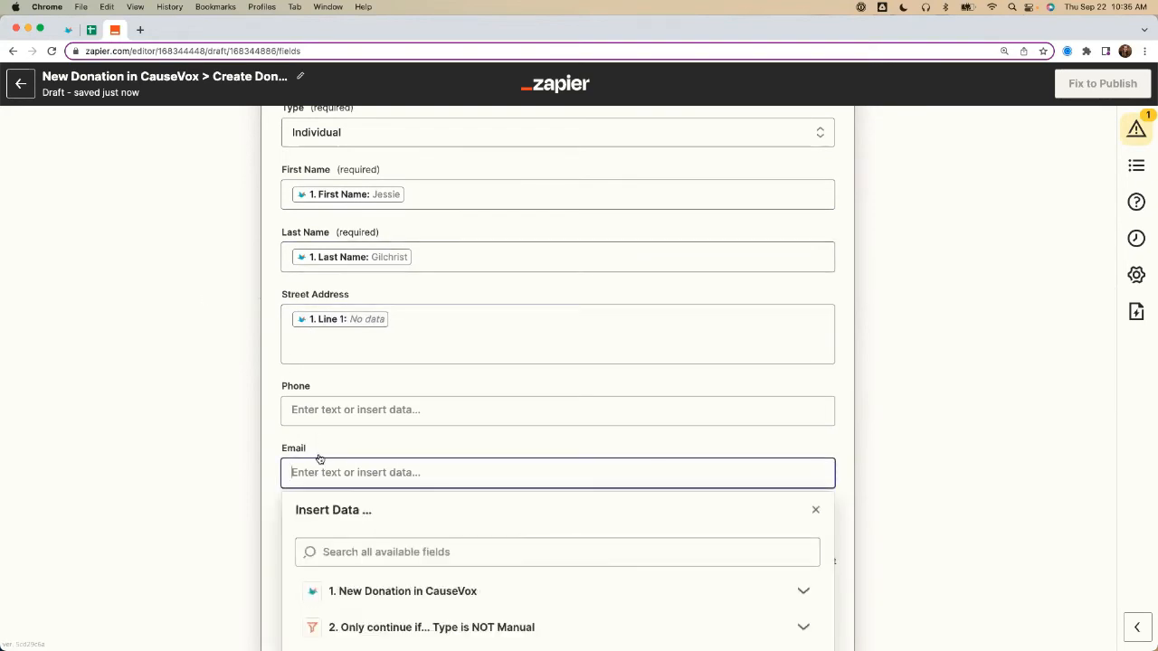
text(Email)
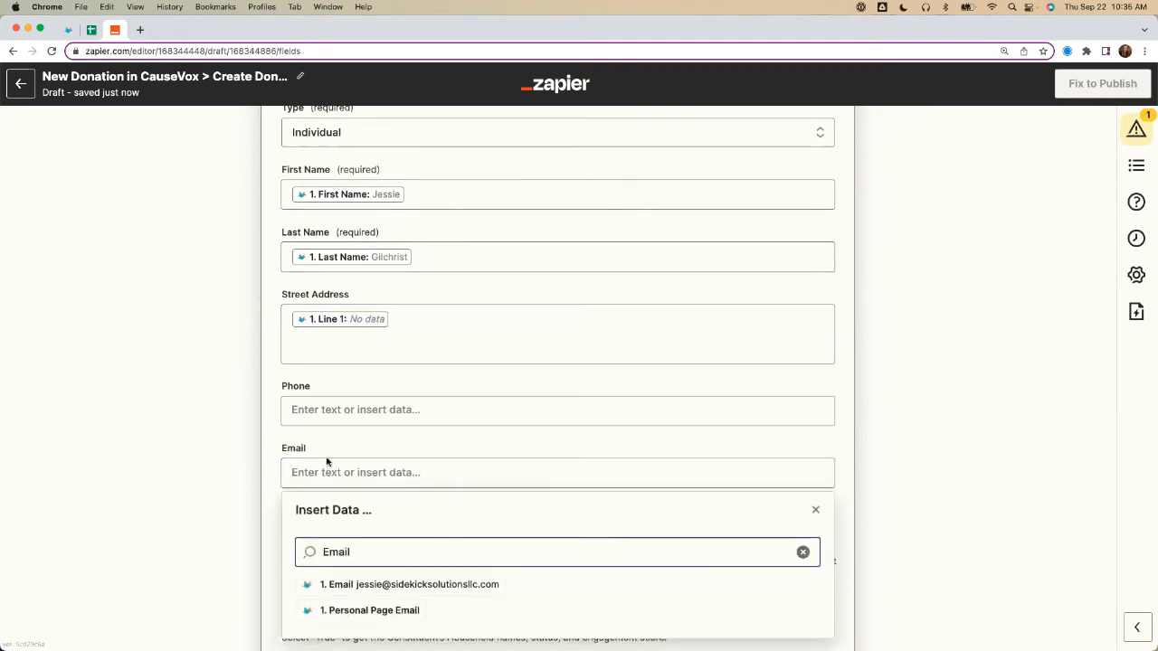
click(374, 584)
click(214, 481)
Step: Review the Find Constituent options for cumulative giving history, household information and creating a missing constituent
scroll(143, 398, down, 5)
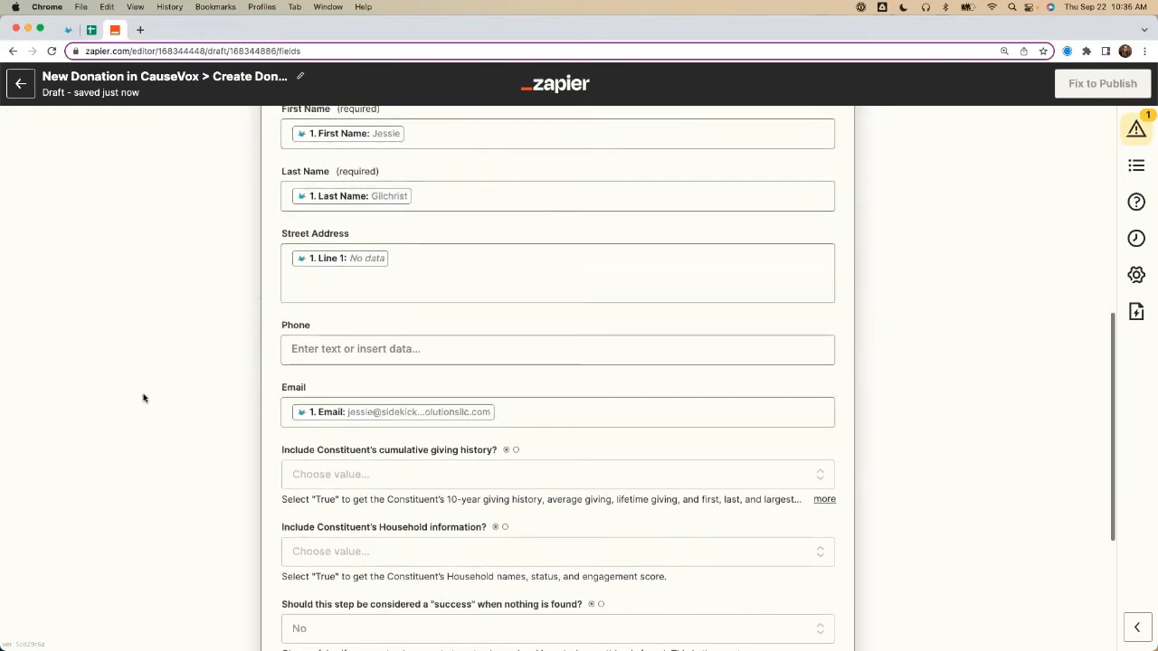
drag(285, 330, 493, 329)
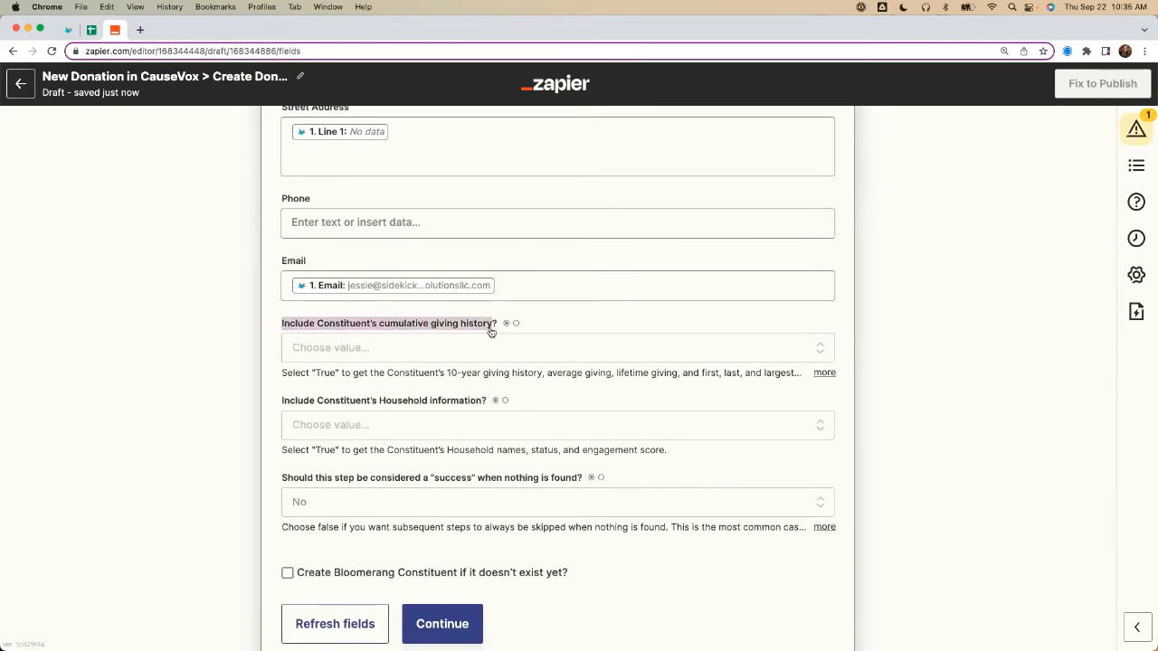
drag(281, 400, 488, 407)
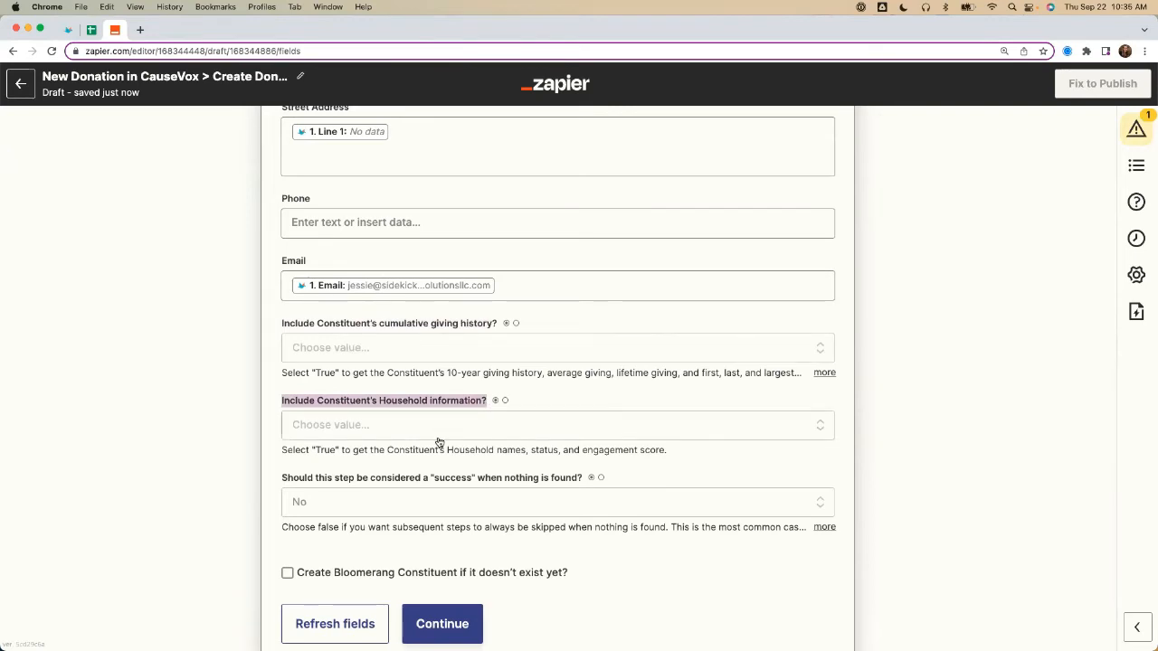
scroll(236, 440, down, 2)
scroll(236, 439, down, 1)
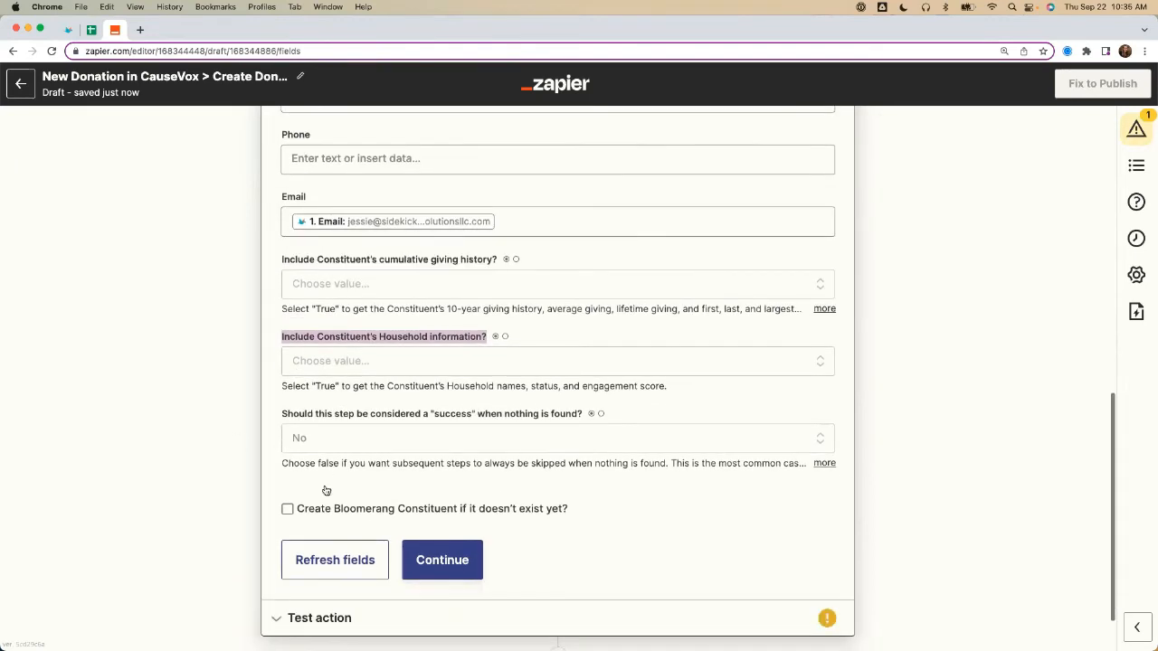
drag(301, 510, 564, 512)
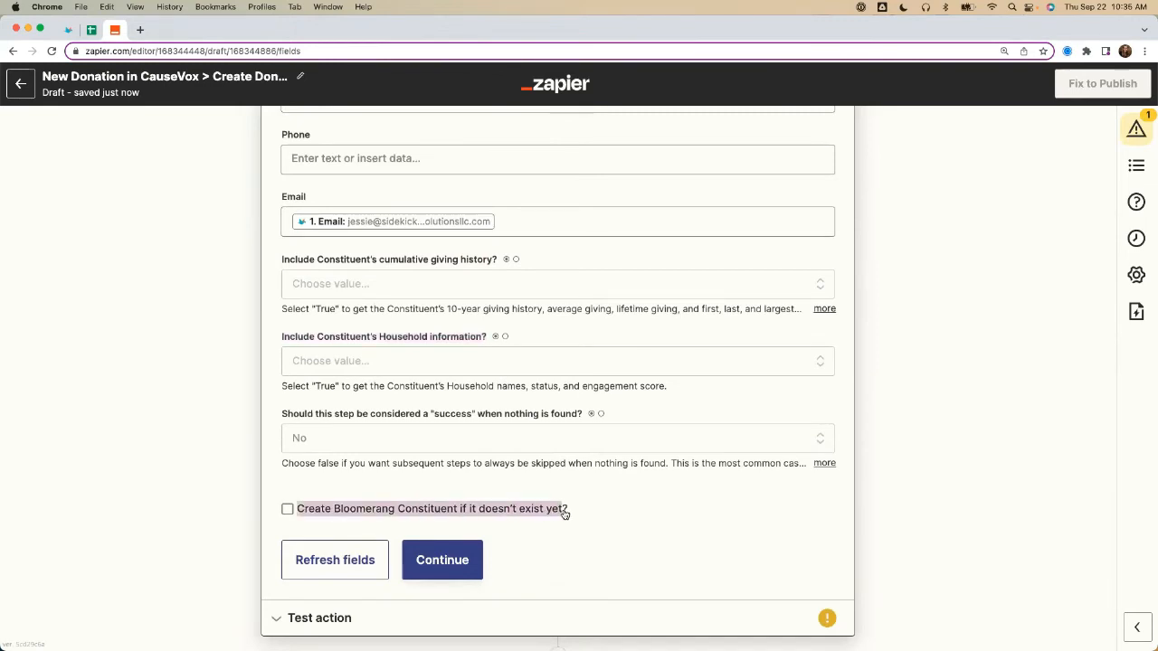
scroll(564, 512, up, 3)
scroll(564, 510, up, 6)
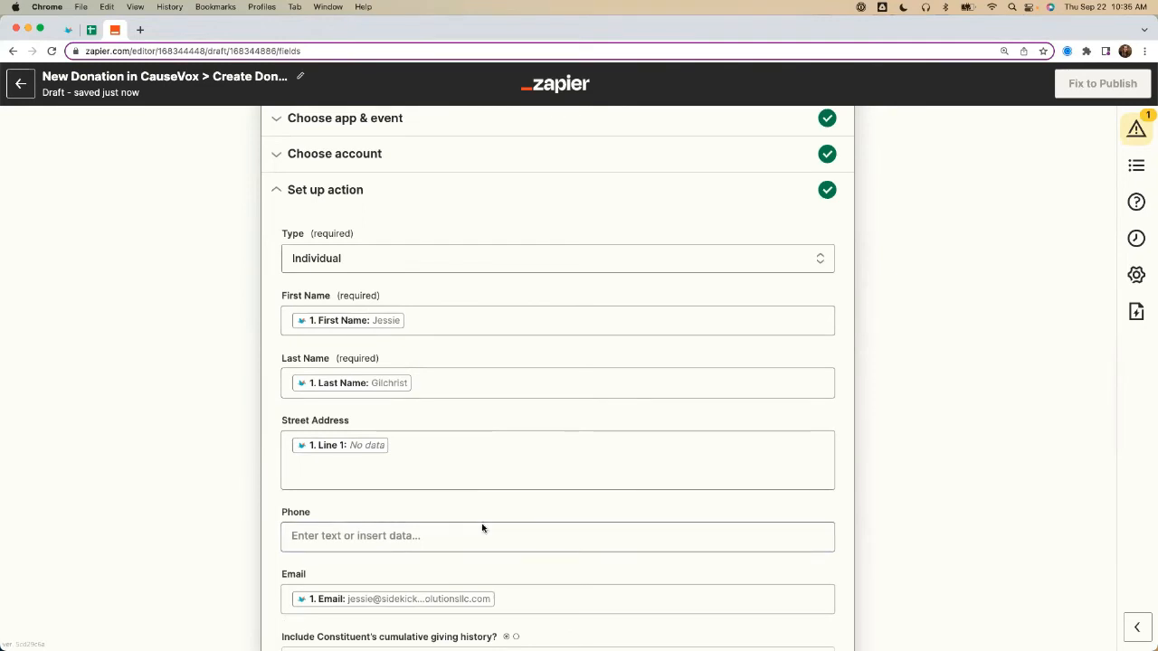
Step: Enable creating the Bloomerang constituent if it doesn't exist yet and map its First Name to the donation's First Name
scroll(210, 236, down, 5)
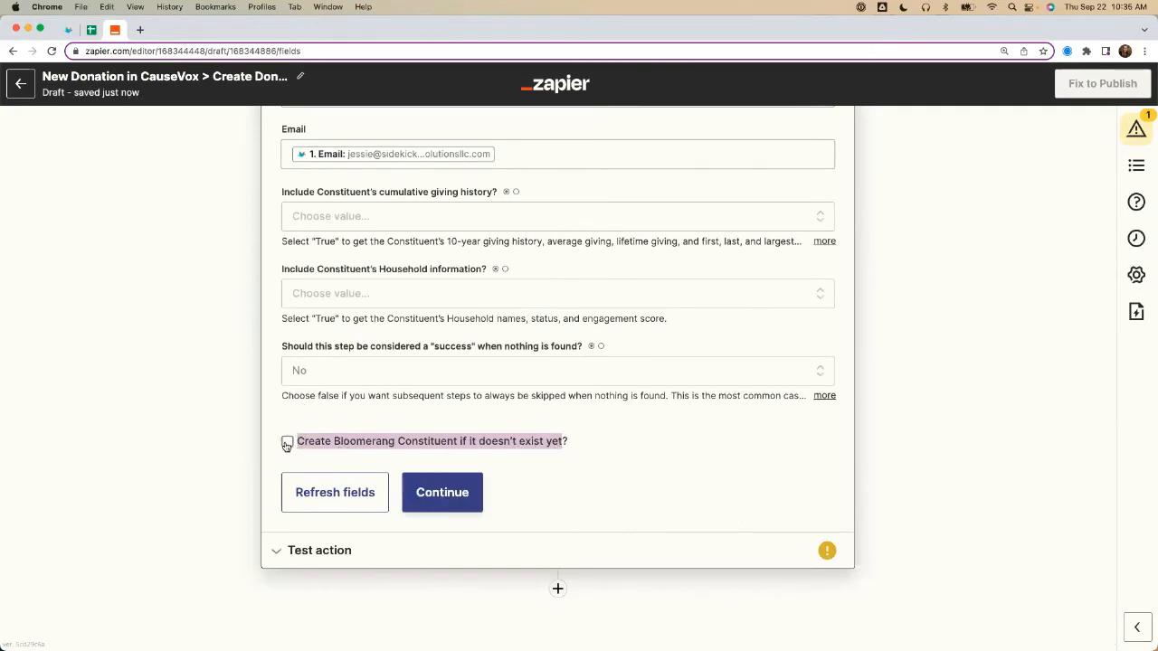
click(288, 442)
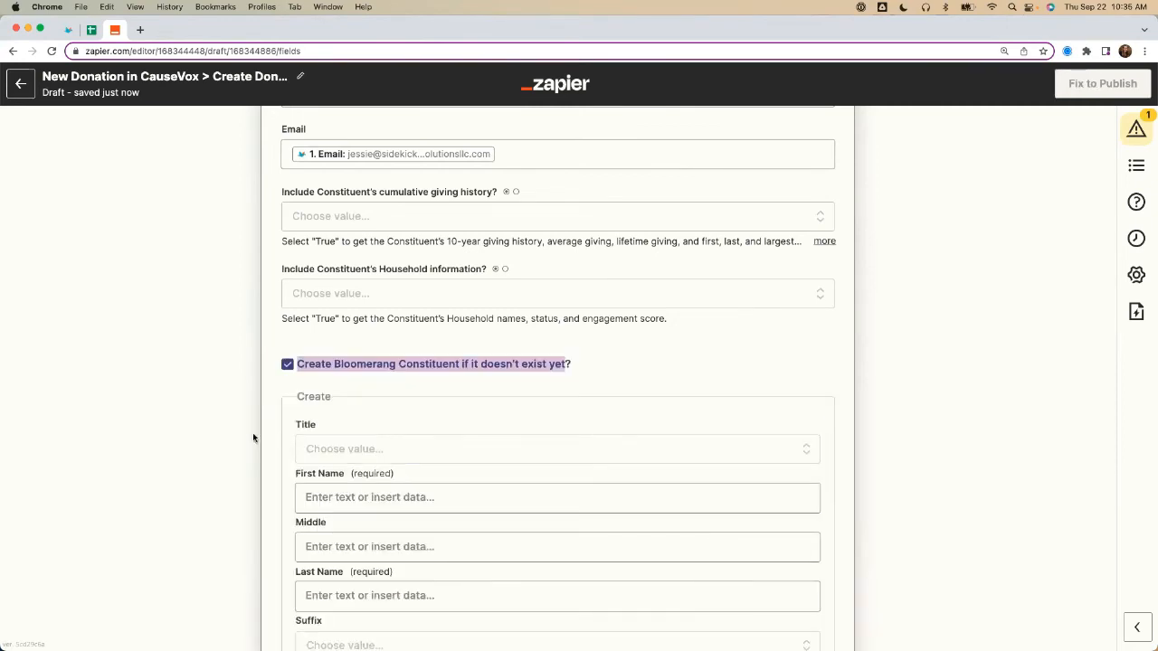
scroll(253, 438, down, 5)
click(328, 334)
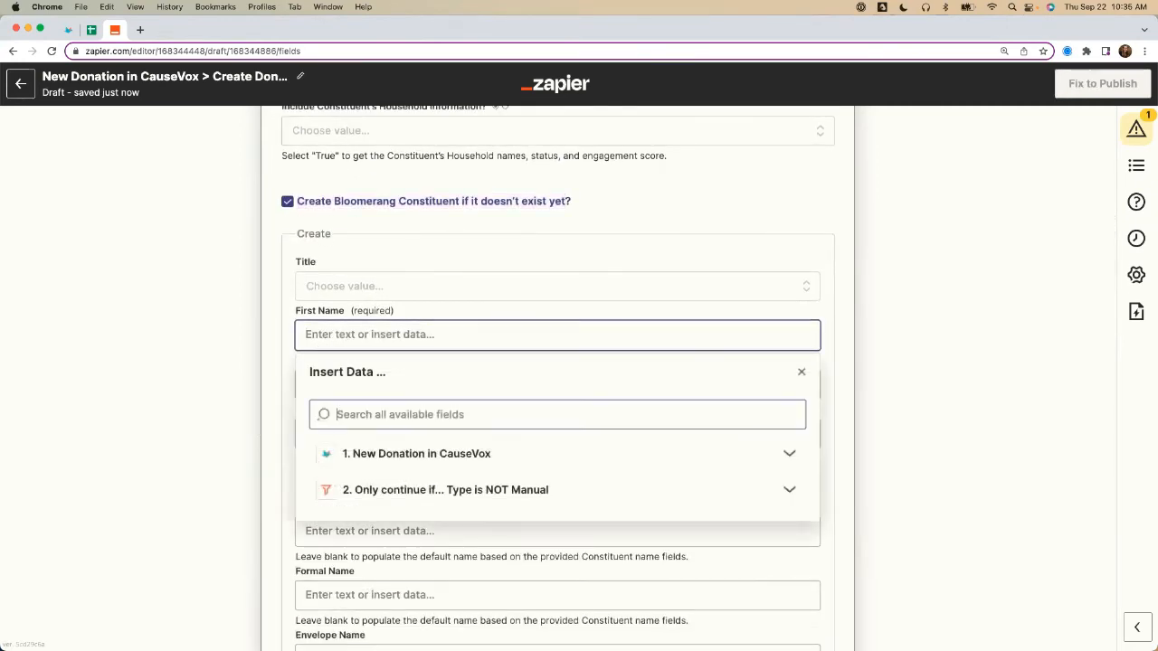
text(First)
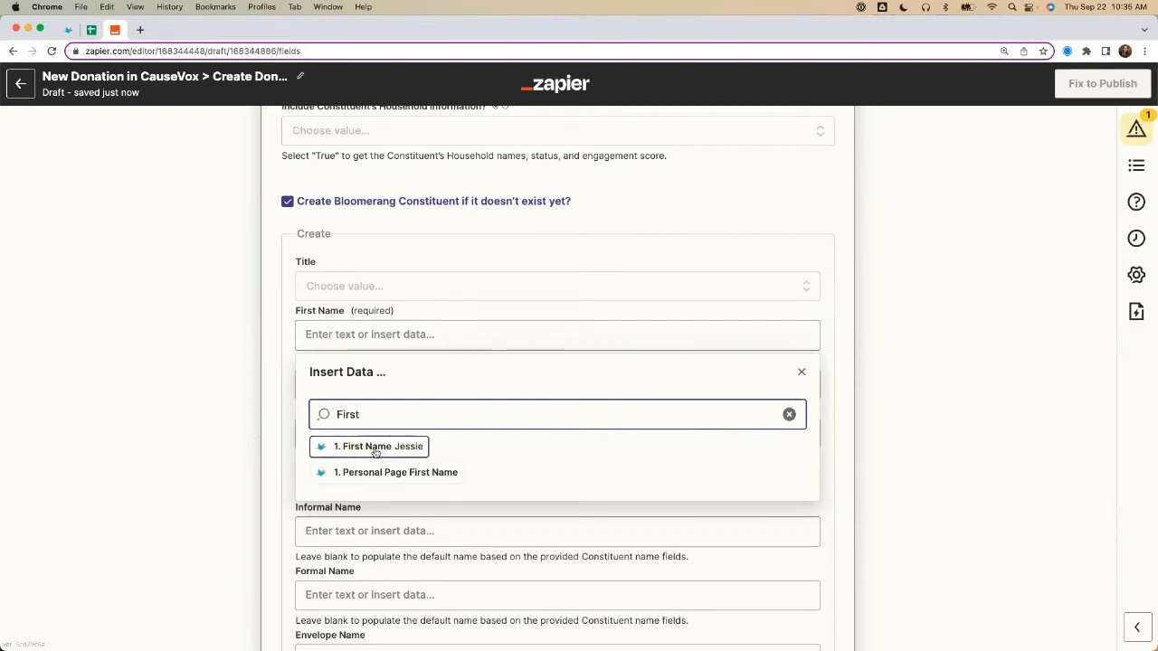
click(376, 447)
key(Escape)
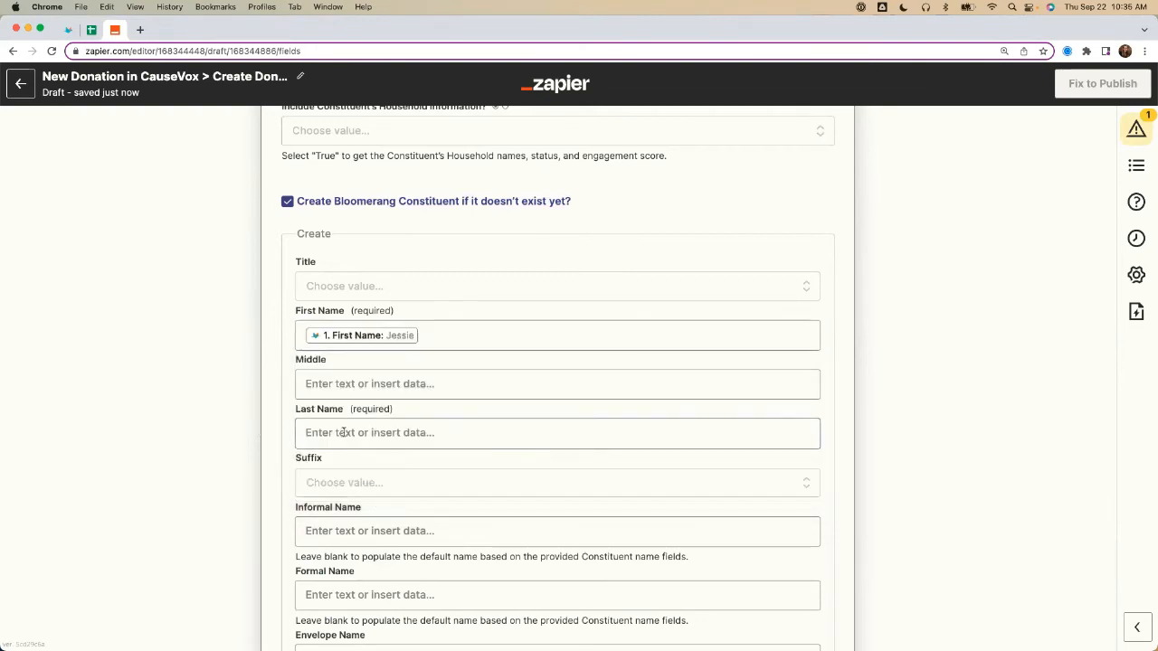
Step: Map the new constituent's Last Name to the CauseVox donation's Last Name field
click(343, 433)
text(Last)
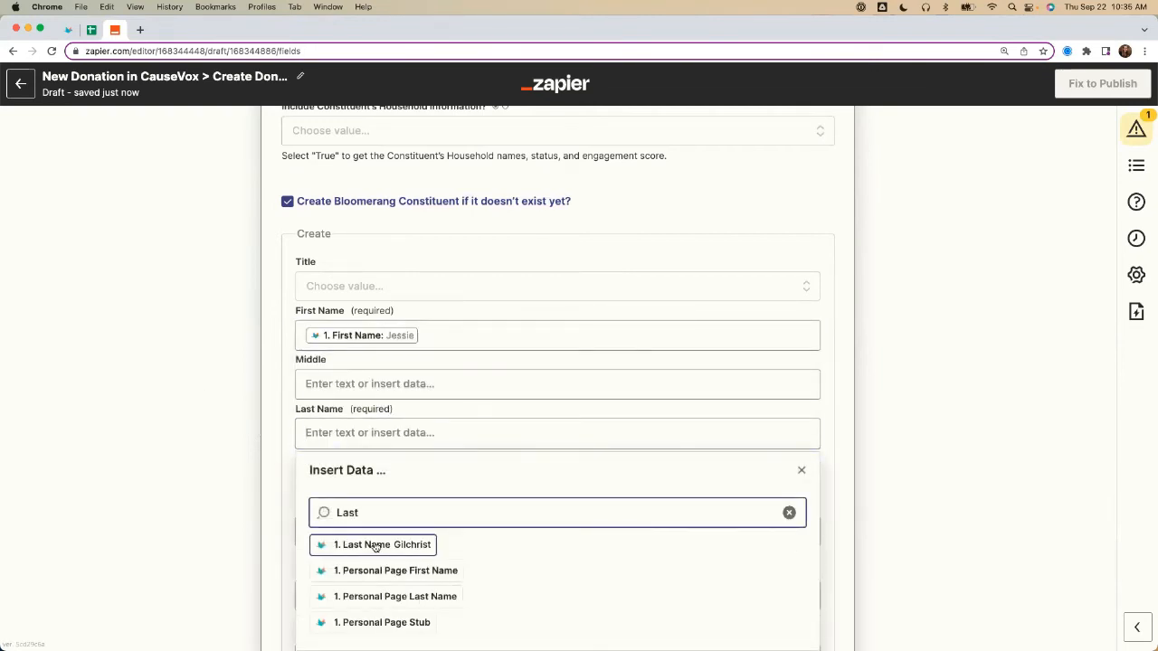
click(375, 546)
Step: Set the new constituent's Primary Address Type to Home and map Primary Address Street to the donation's Line 1 and Line 2
scroll(215, 470, down, 10)
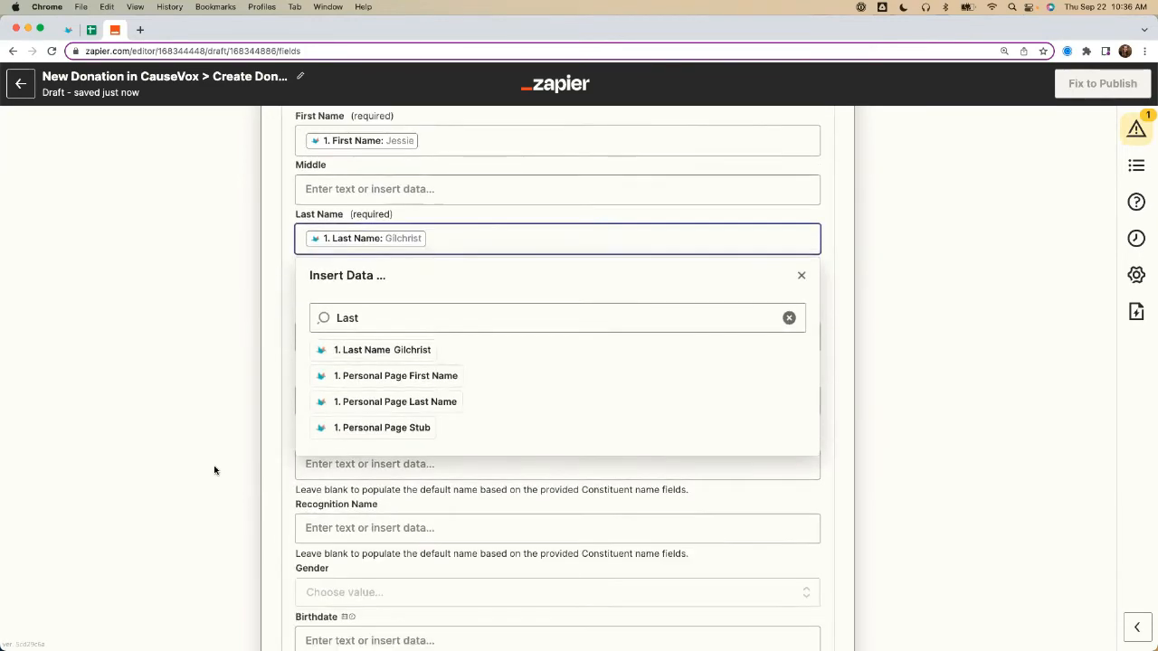
scroll(214, 471, down, 8)
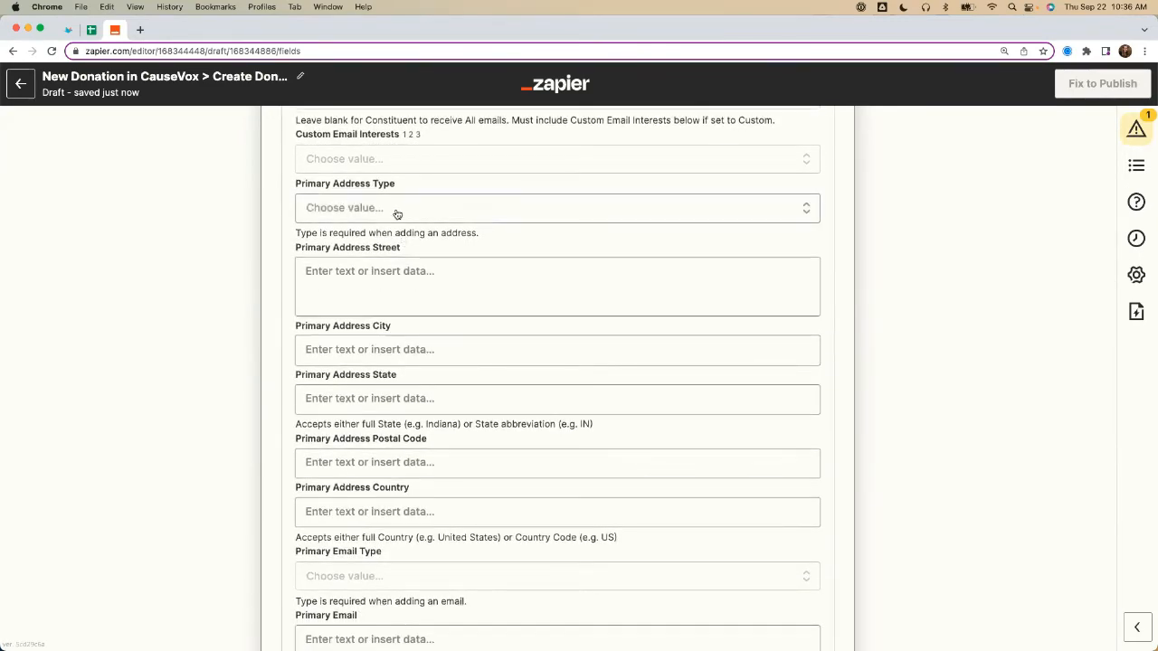
click(395, 208)
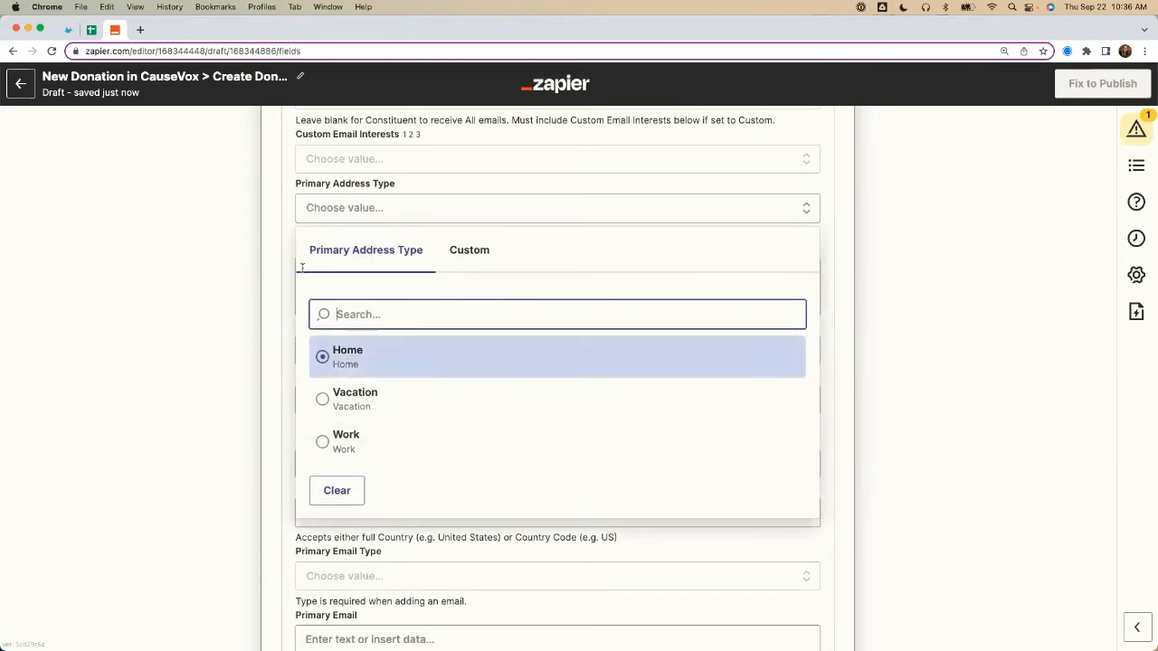
key(Return)
click(331, 287)
text(Line)
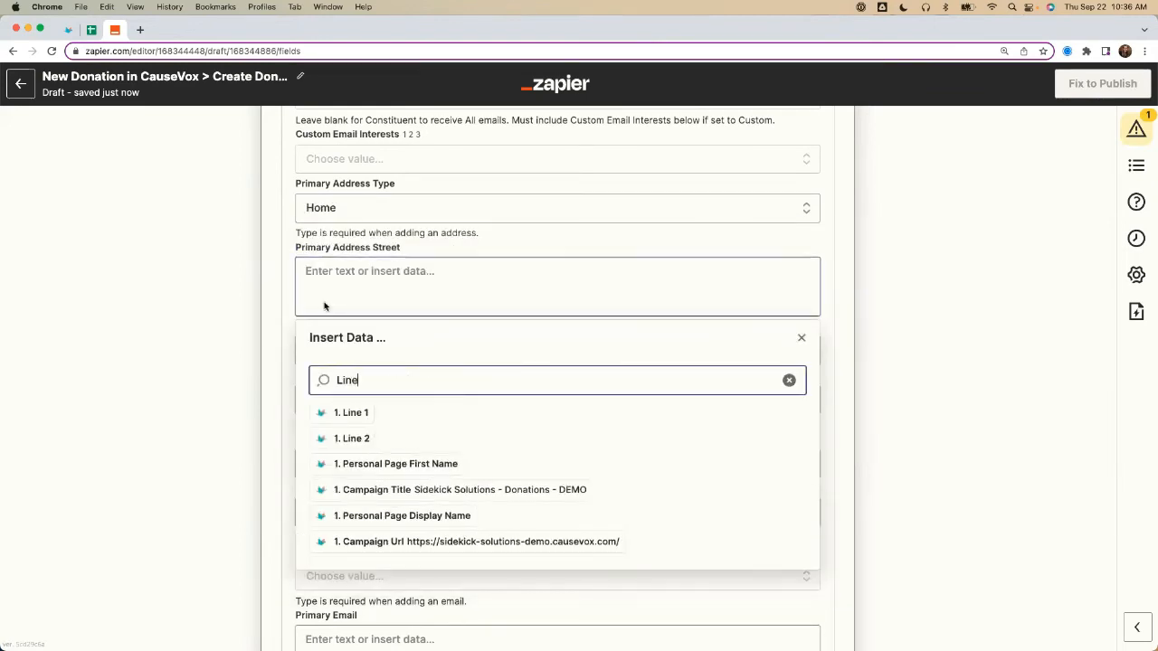
click(351, 413)
click(353, 437)
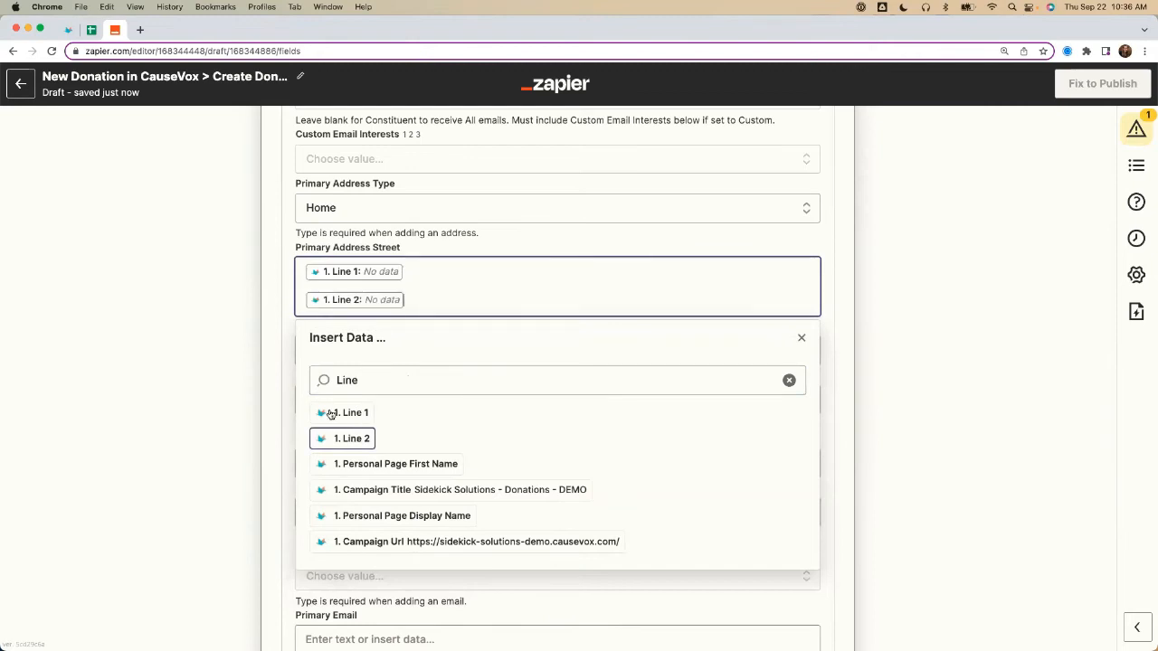
click(368, 271)
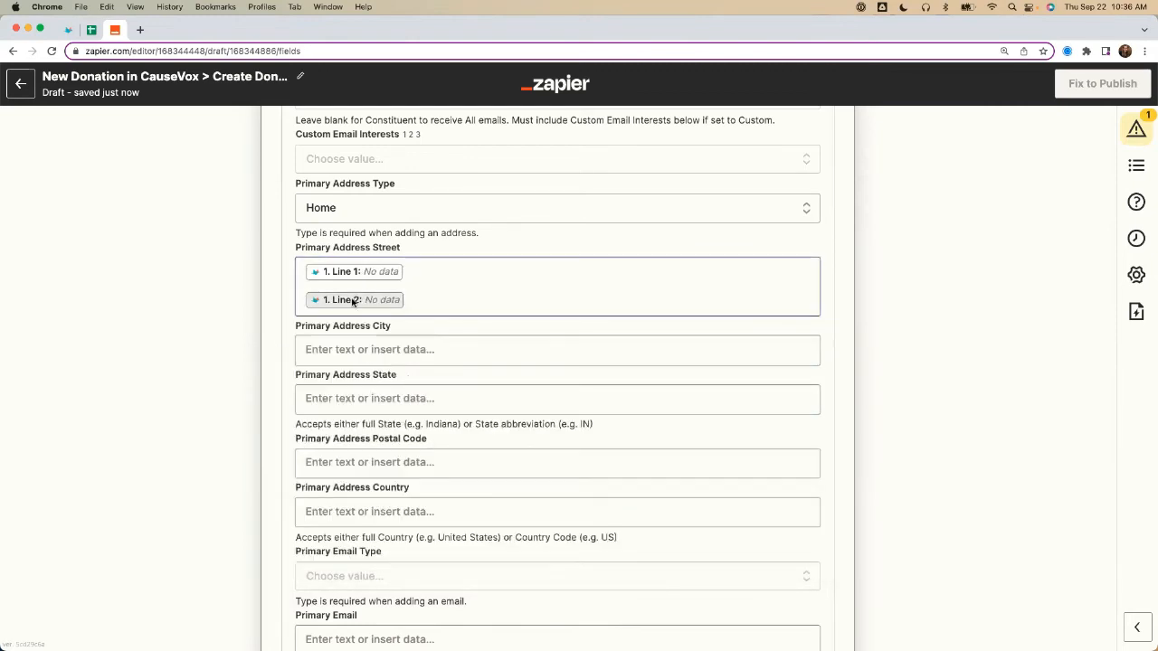
Step: Map the new constituent's Primary Address City to the CauseVox donation's City field
click(347, 358)
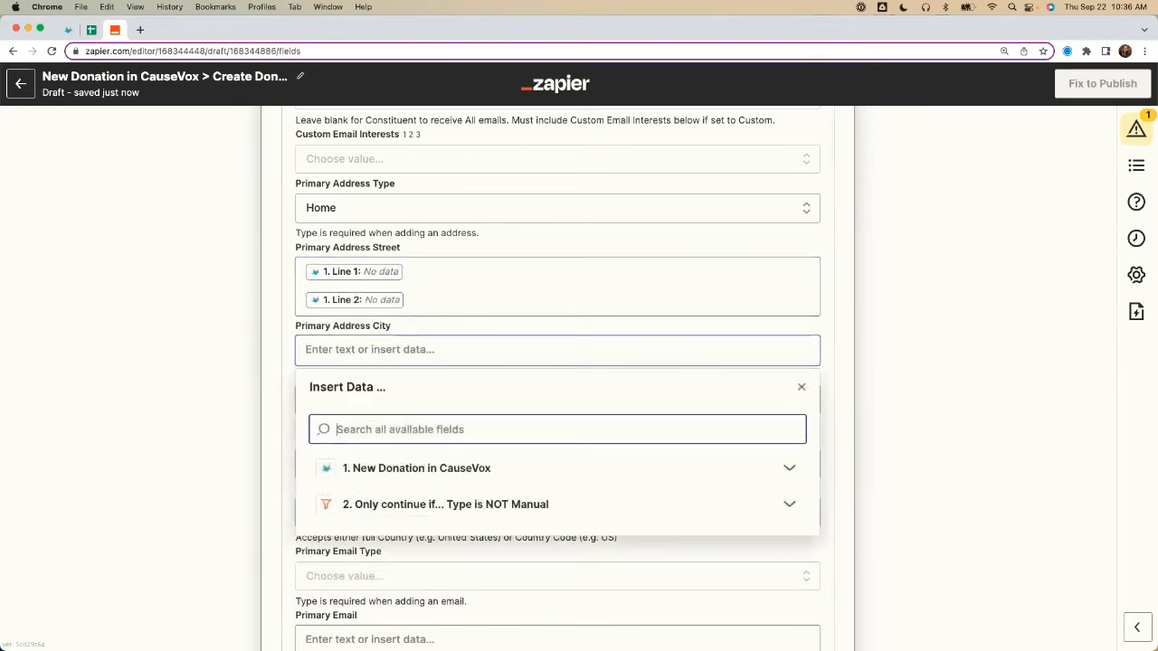
text(City)
click(351, 461)
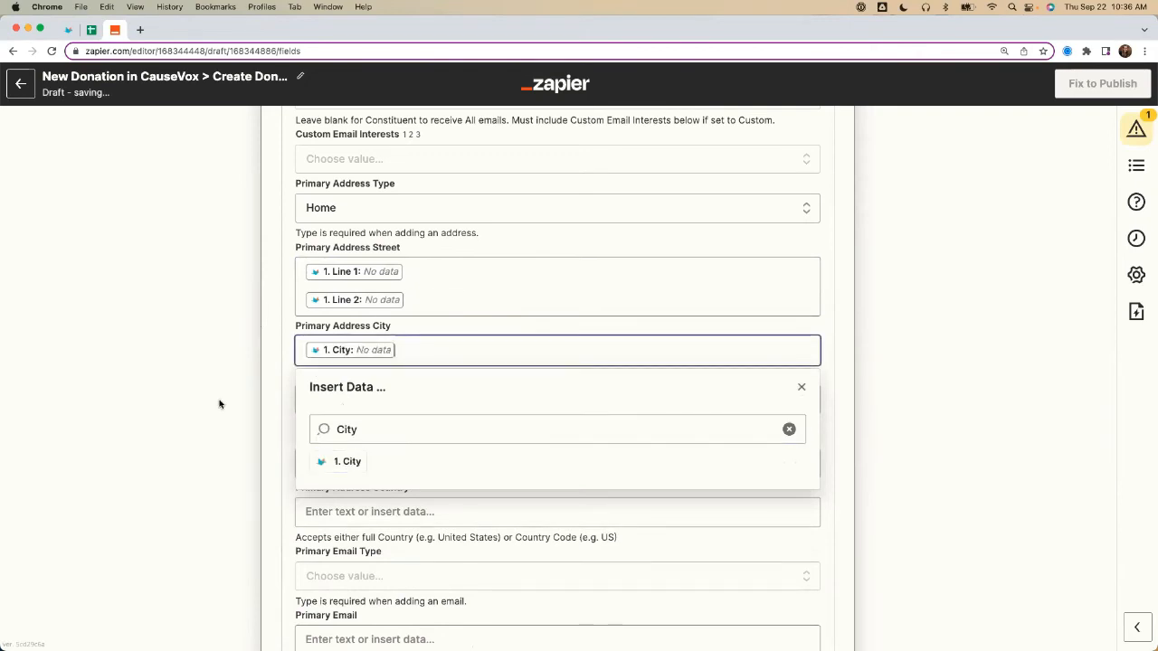
click(250, 406)
Step: Try adding the literal text "type in data" beside the mapped City in Primary Address City, and remove it again
click(417, 350)
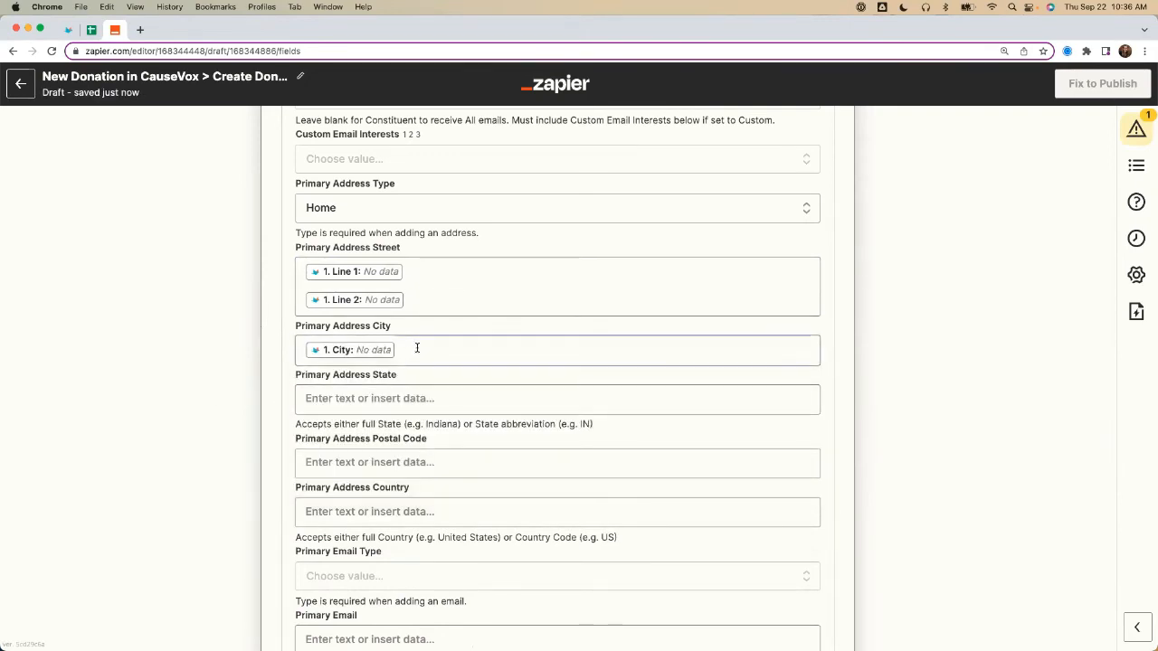
text(type in data)
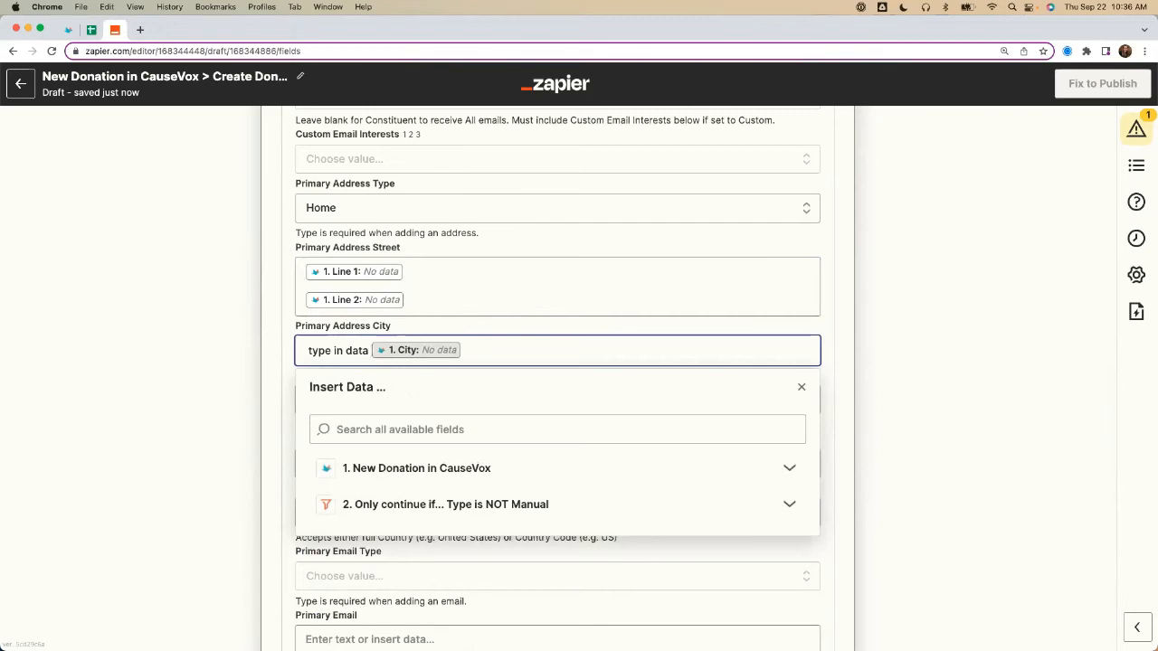
key(super+shift+Left)
key(BackSpace)
click(269, 385)
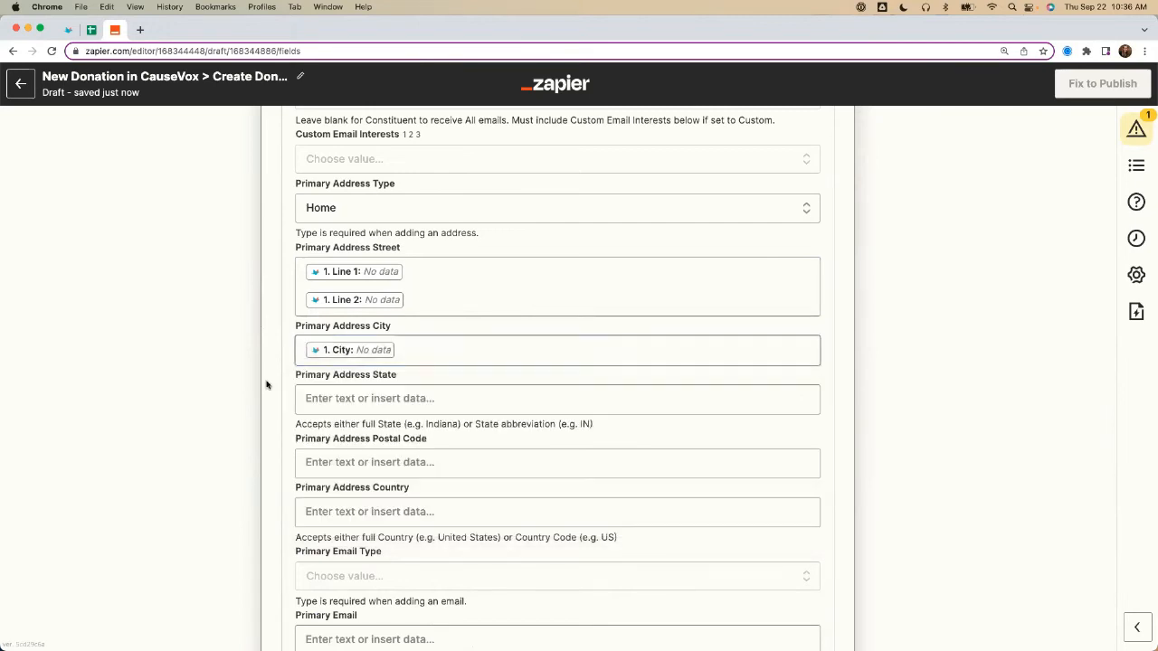
Step: Map the new constituent's Primary Address State to the CauseVox donation's State field
click(327, 398)
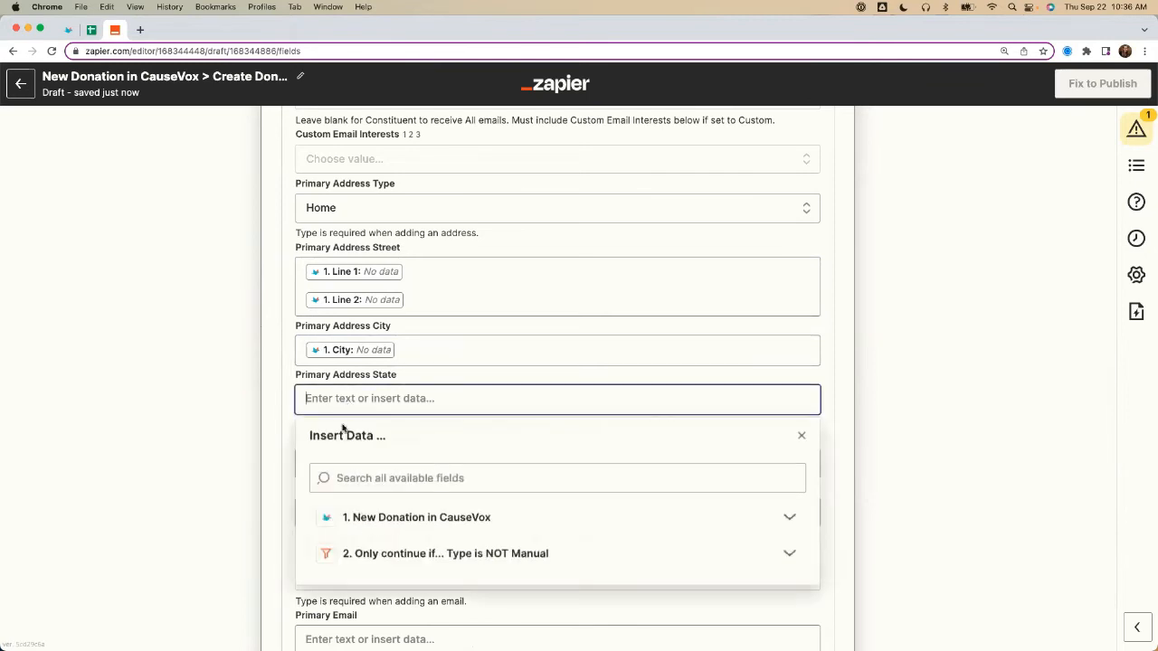
click(353, 478)
text(State)
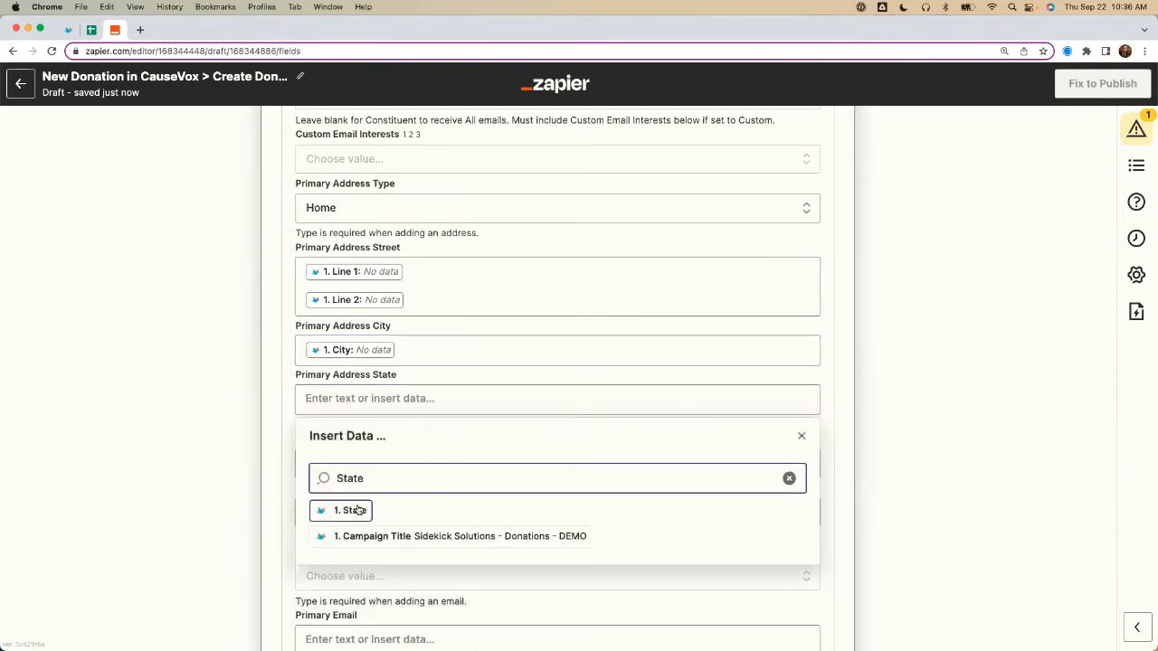
click(348, 510)
click(189, 424)
scroll(188, 423, down, 3)
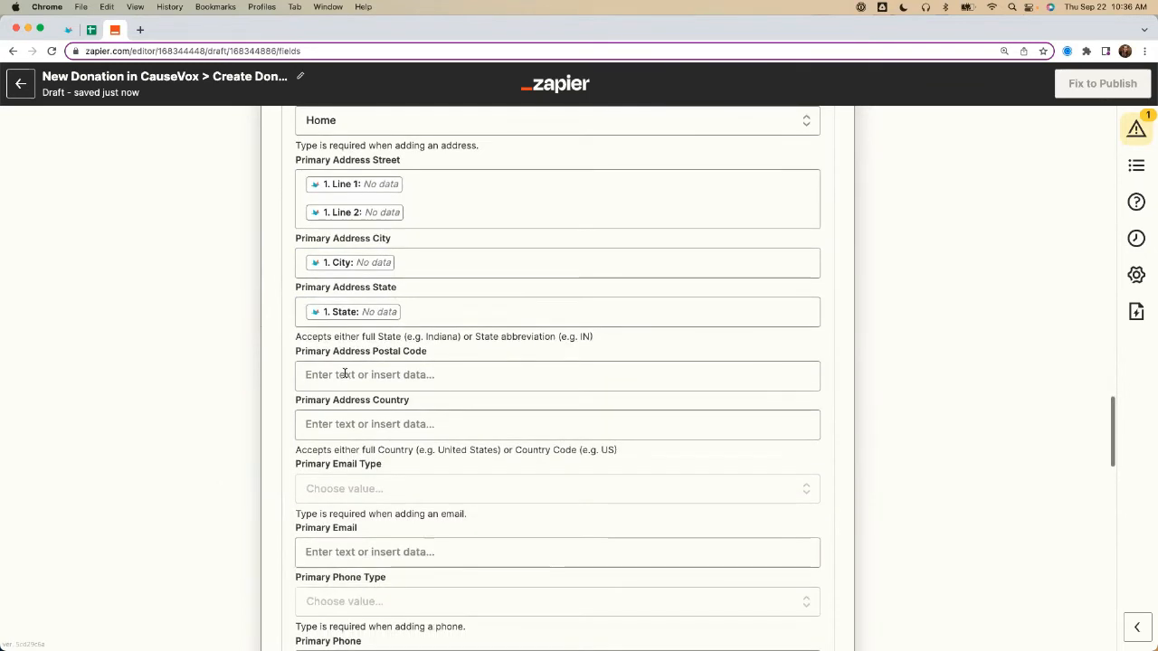
Step: Map the new constituent's Primary Address Postal Code to the CauseVox donation's Zipcode field
click(365, 376)
click(366, 454)
text(Post)
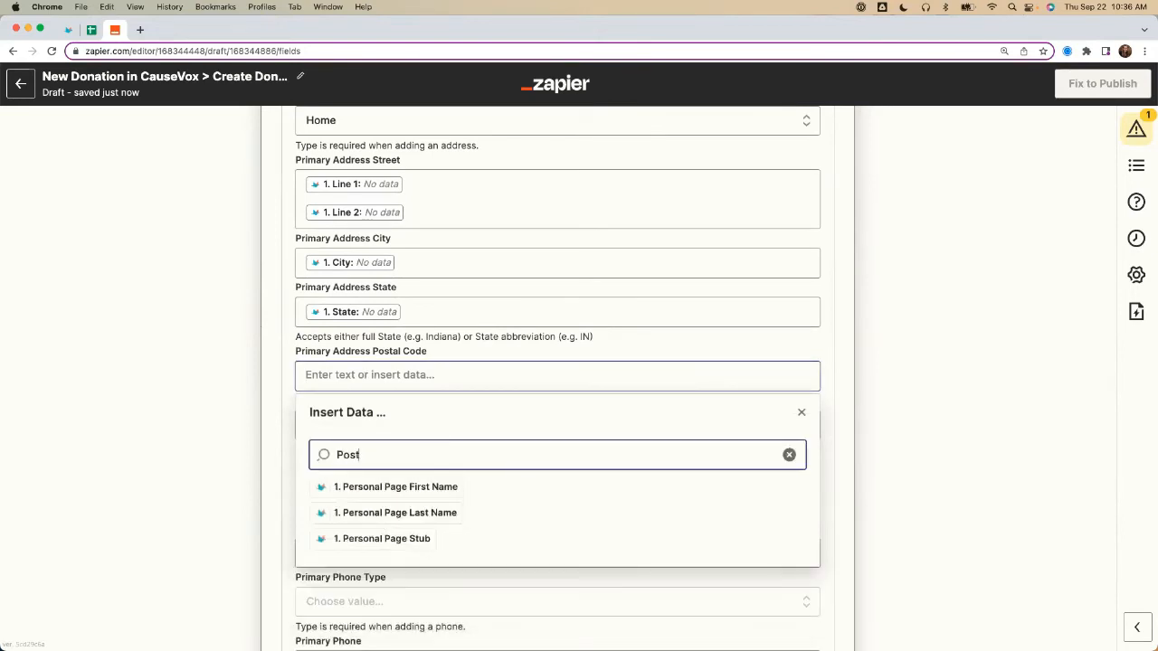
text(z)
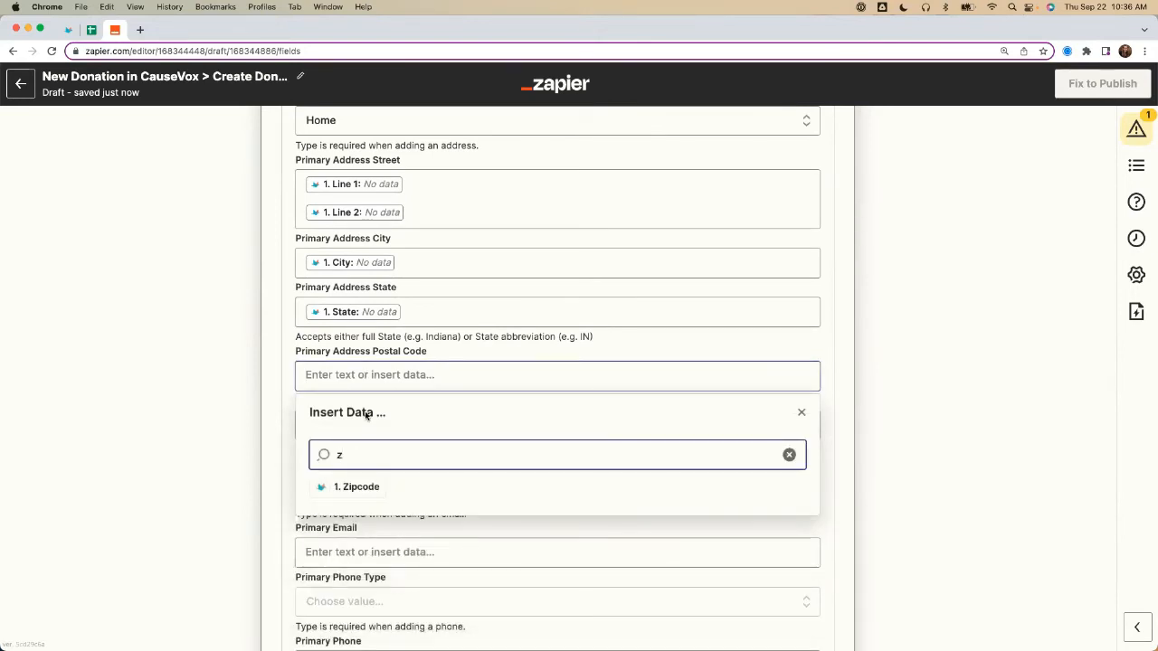
click(356, 487)
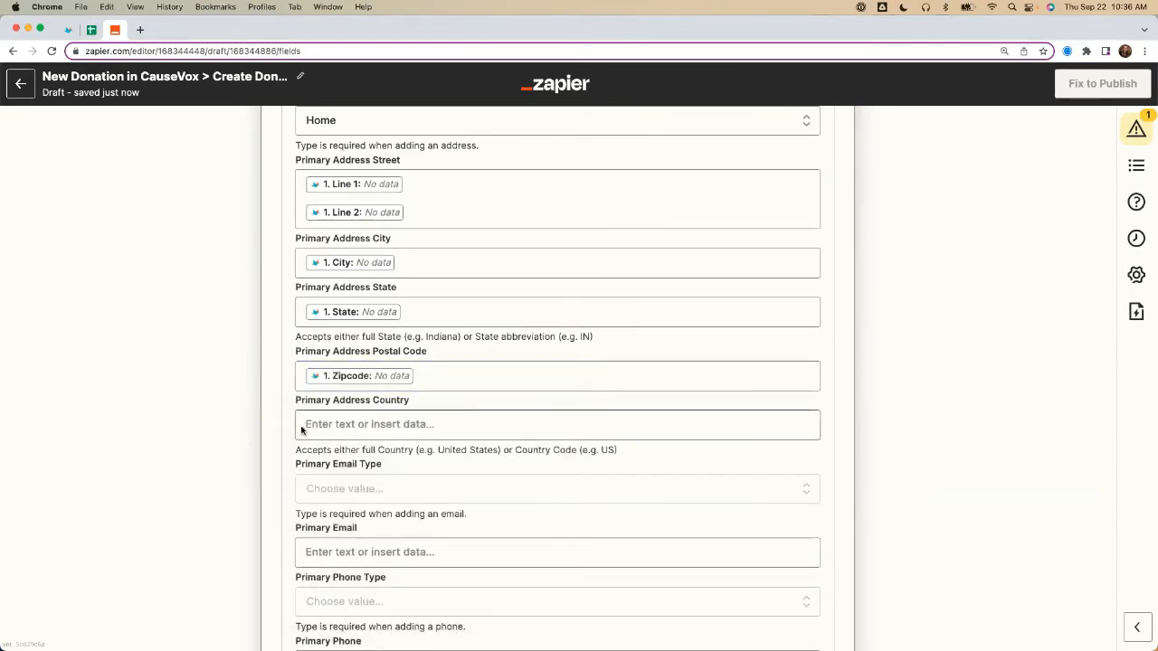
Step: Map the new constituent's Primary Address Country to the CauseVox donation's Country field
click(380, 424)
click(383, 504)
text(ciu)
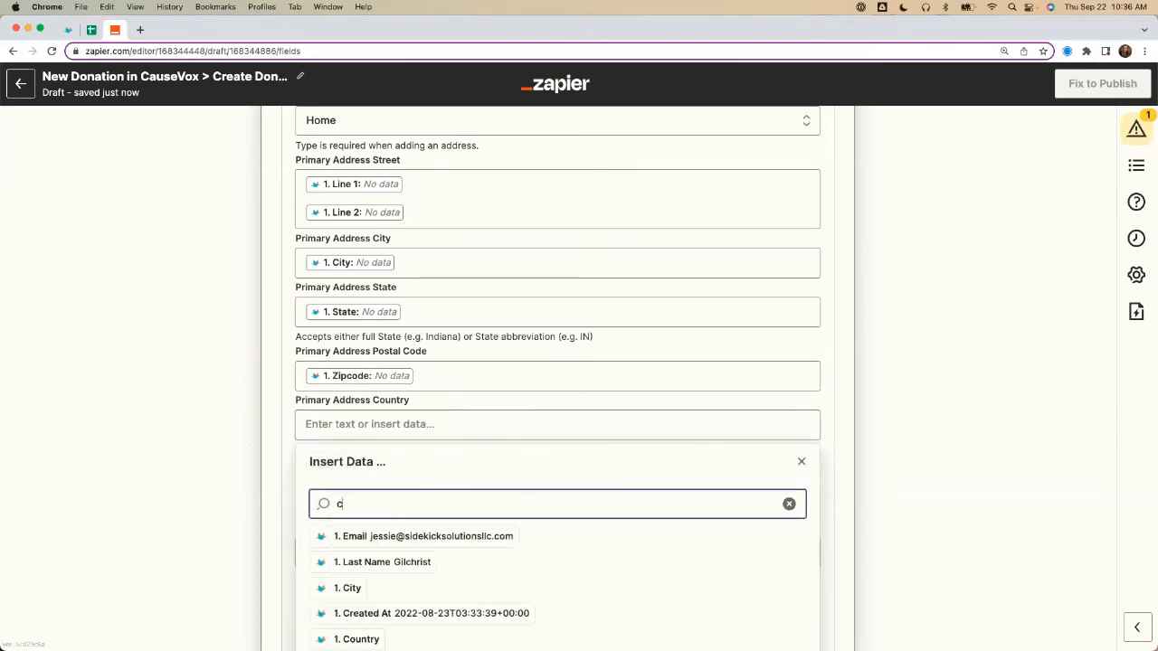
key(BackSpace)
key(BackSpace)
text(ountry)
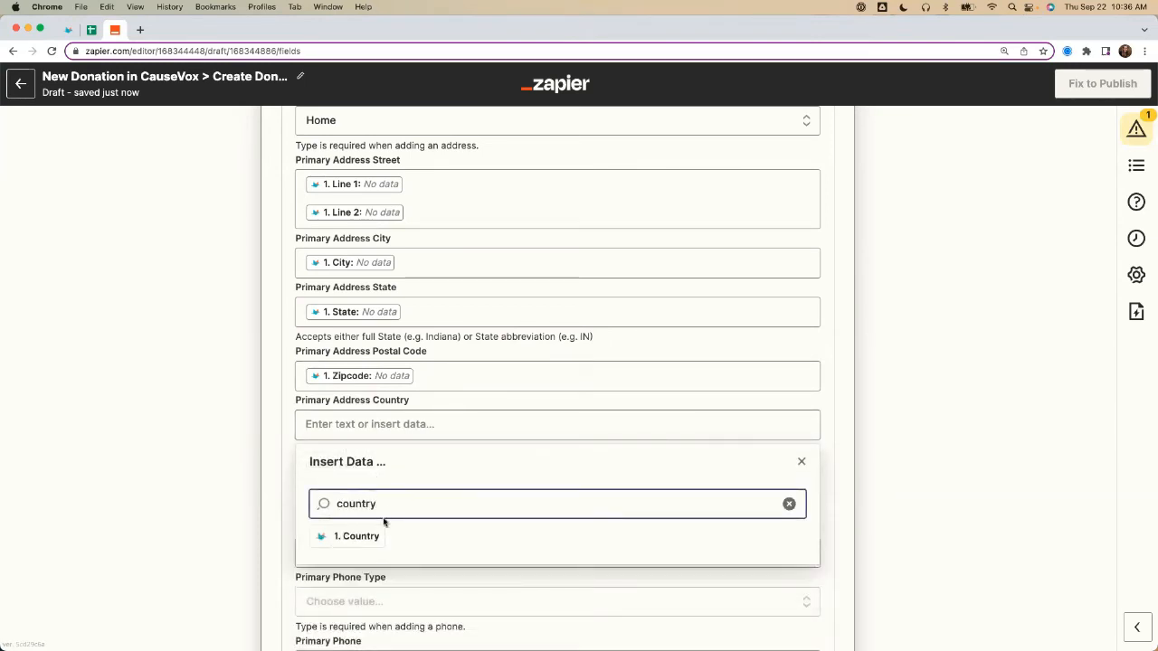
click(356, 536)
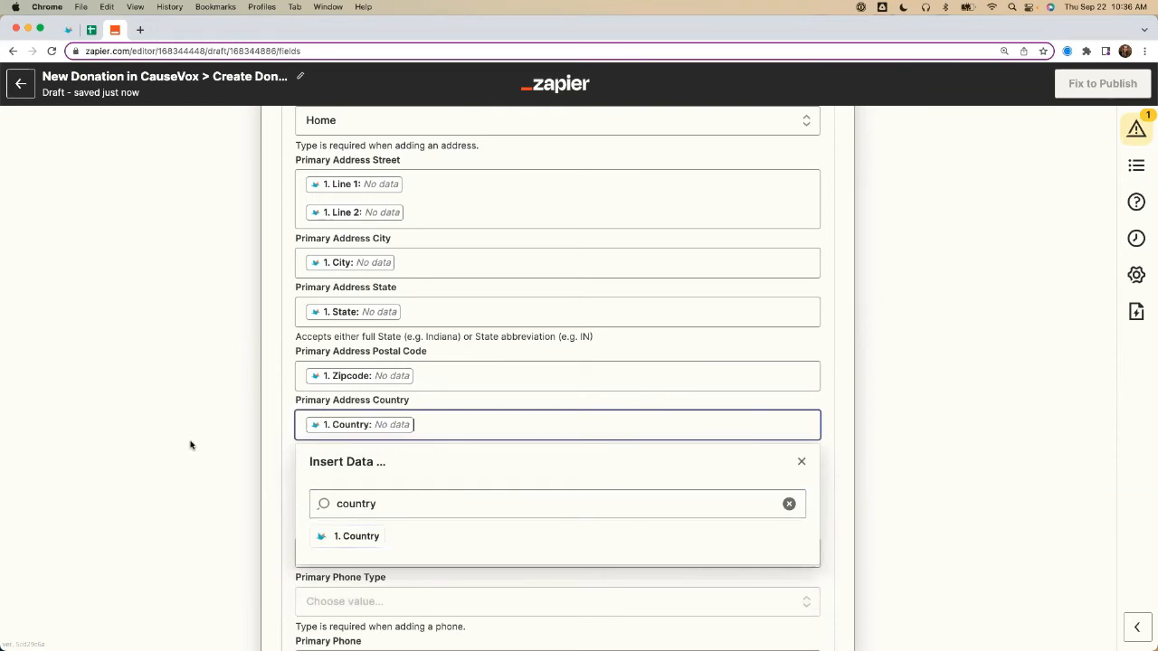
Step: Set the new constituent's Primary Email Type to Home and map Primary Email to the donation's Email field
scroll(190, 445, down, 3)
scroll(190, 445, down, 3)
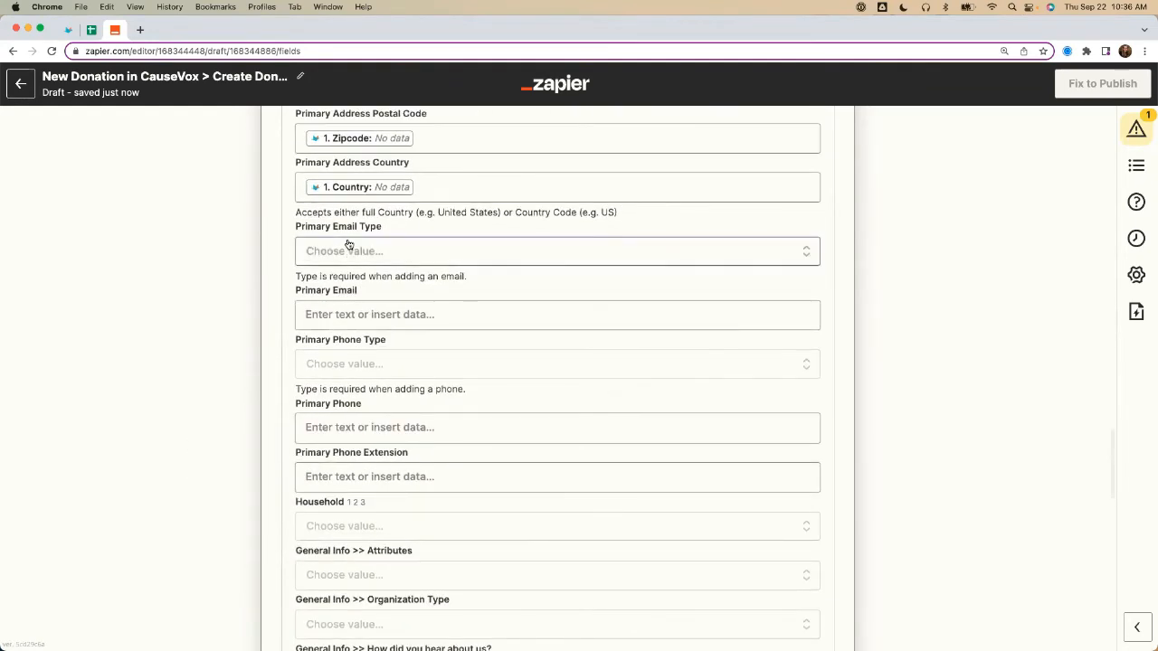
click(349, 250)
click(341, 398)
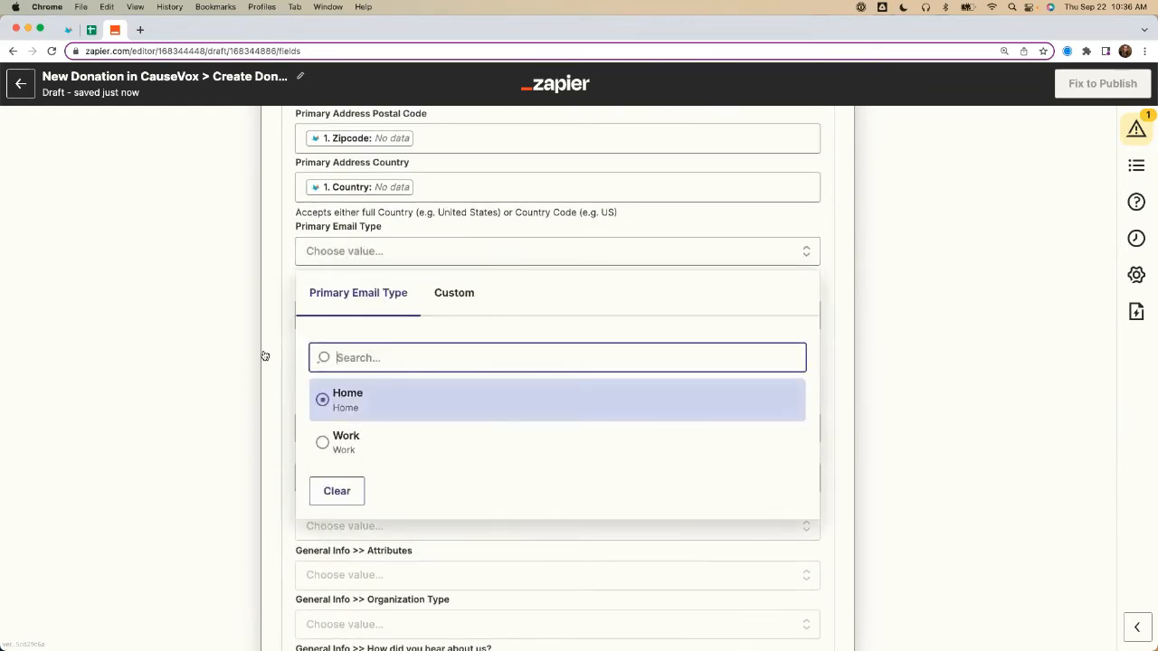
click(307, 314)
text(email)
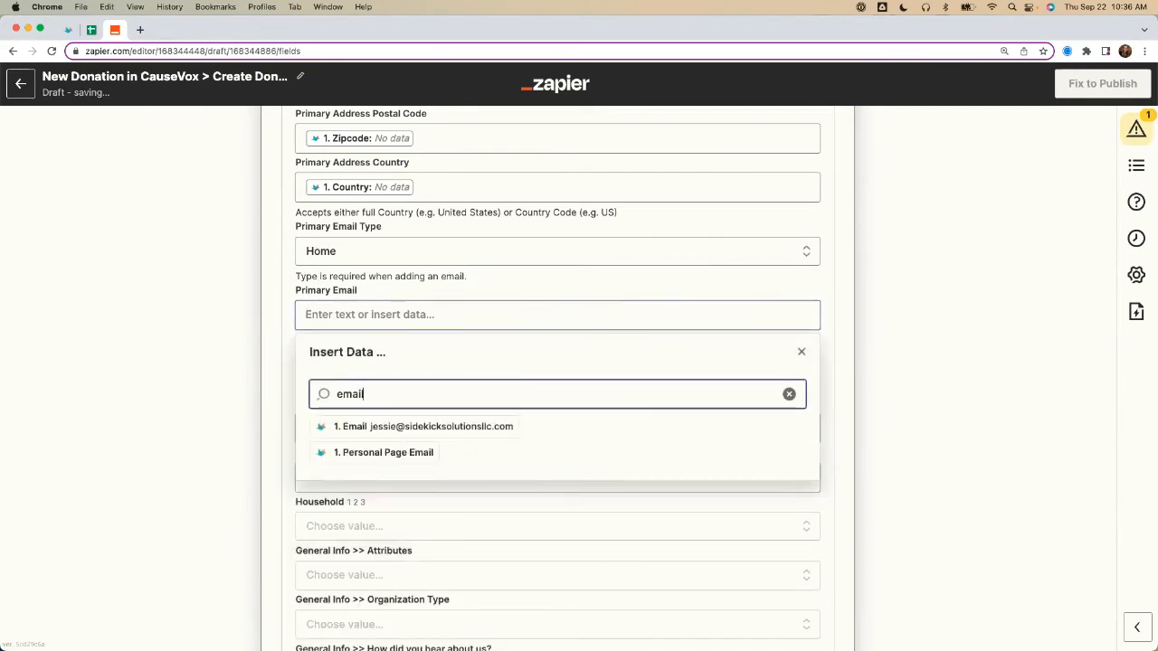
click(354, 425)
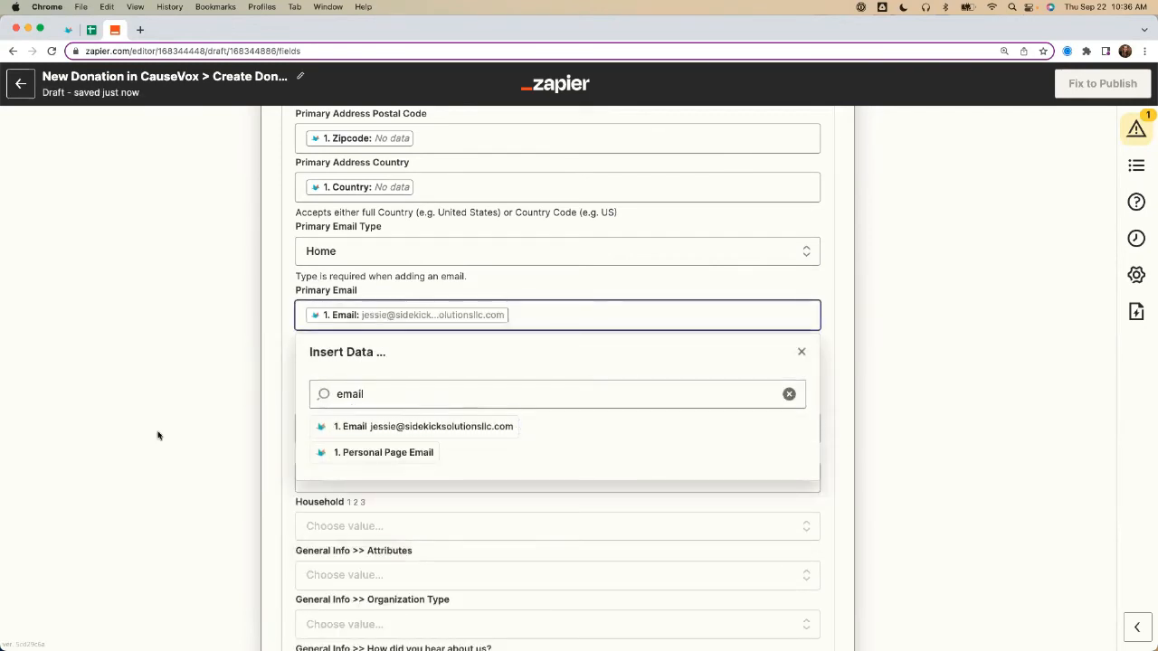
click(195, 395)
Step: Finish the Find or Create Constituent setup and run its test with review
scroll(271, 400, up, 2)
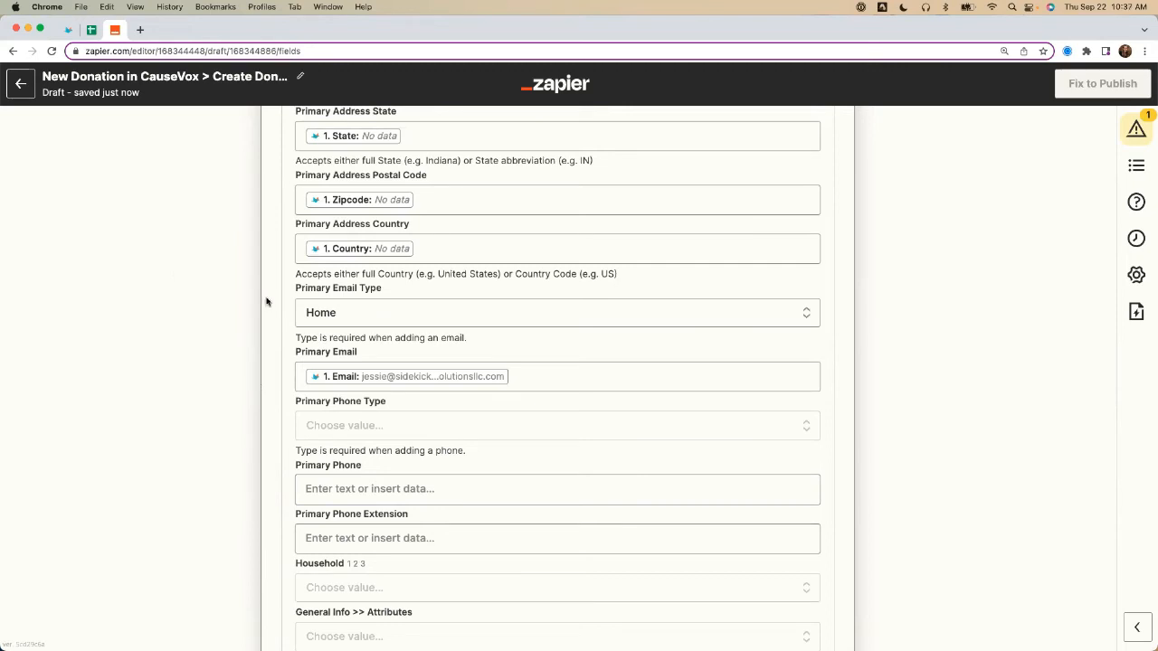
scroll(266, 301, down, 10)
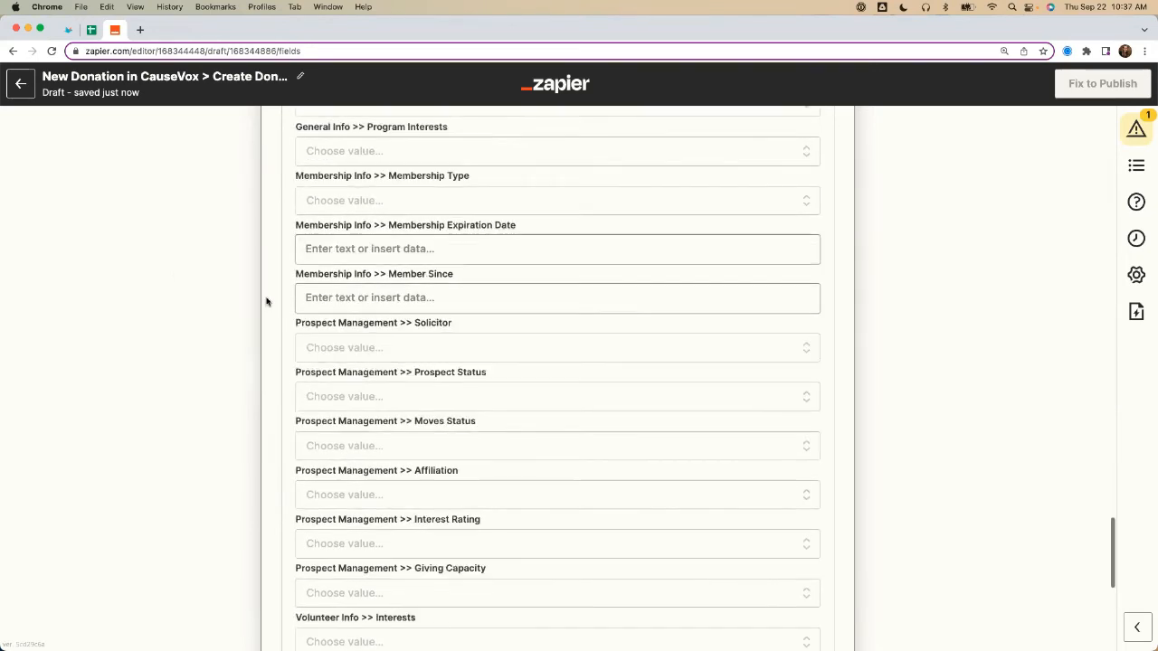
scroll(266, 301, down, 6)
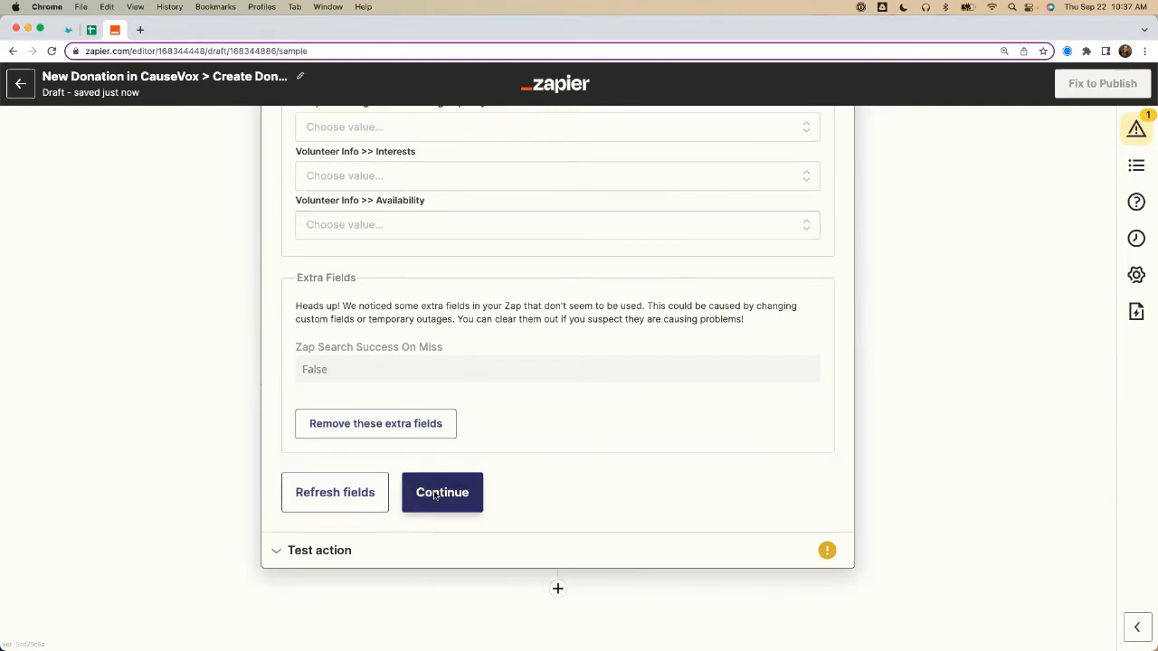
click(435, 494)
scroll(419, 464, up, 5)
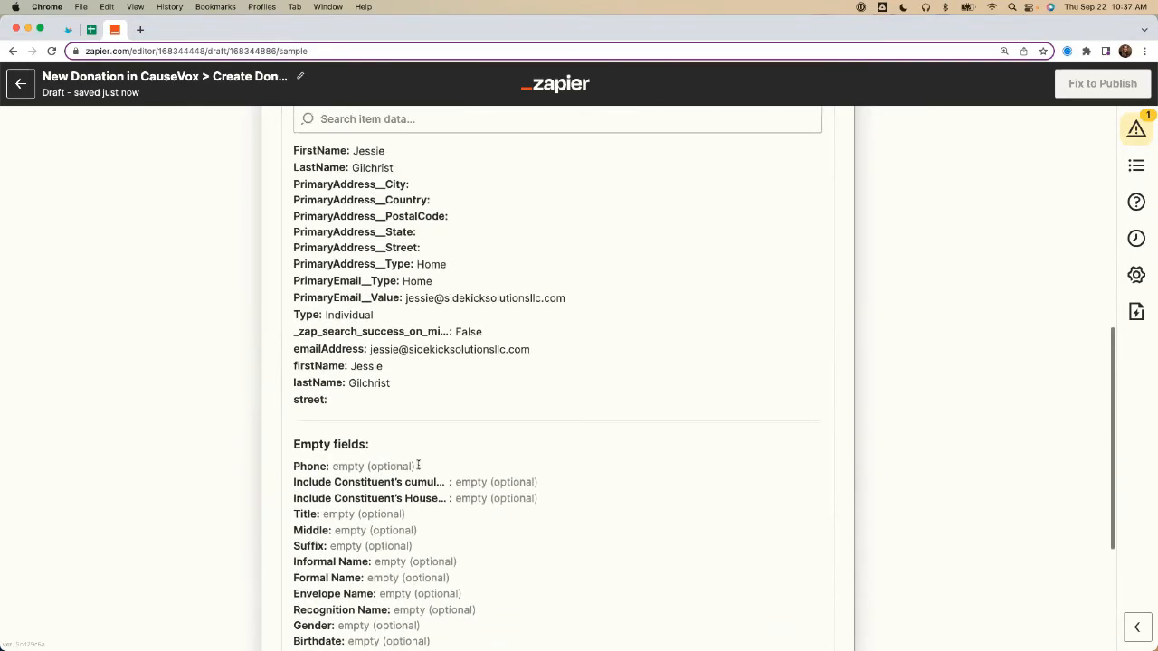
scroll(358, 396, up, 3)
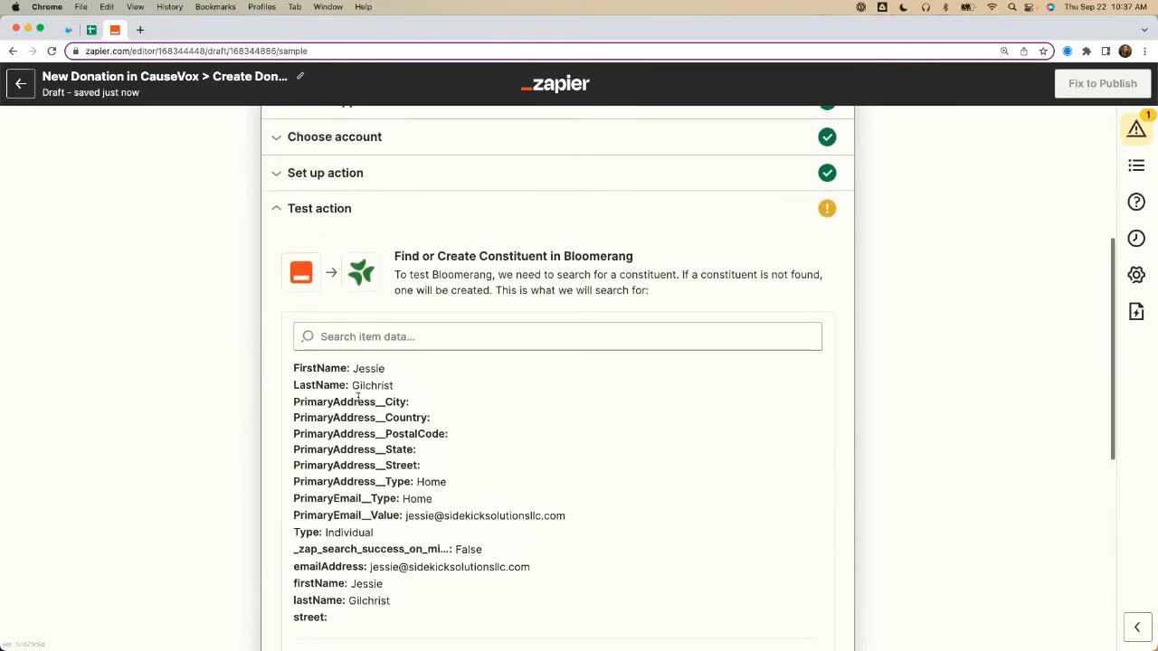
scroll(358, 396, down, 6)
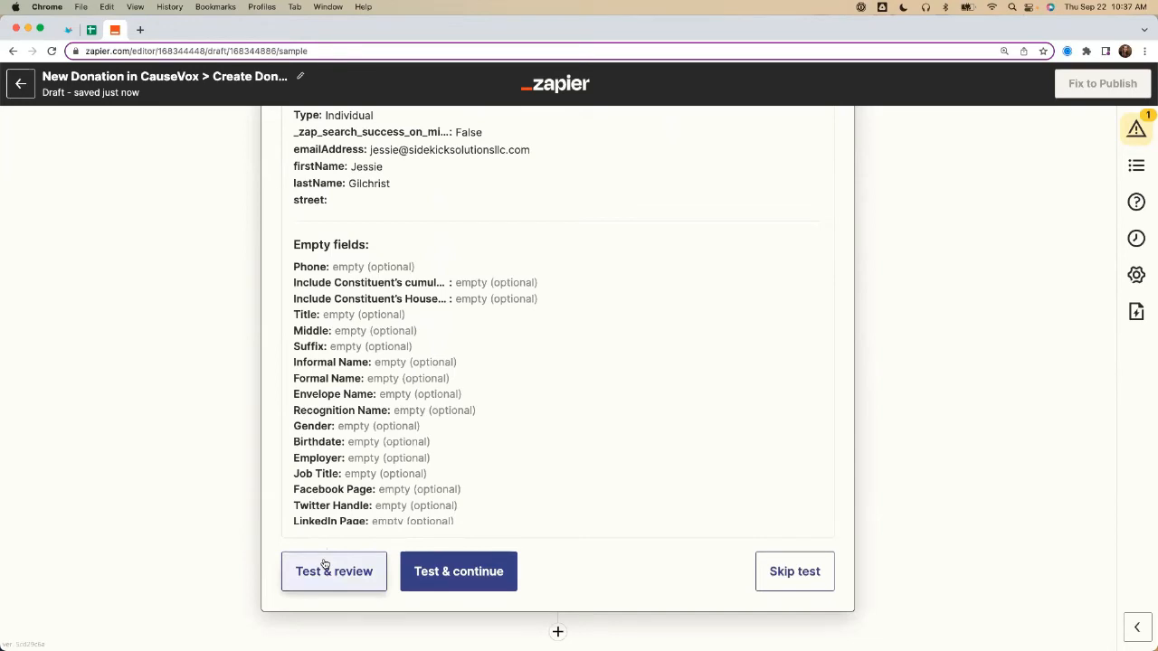
click(323, 559)
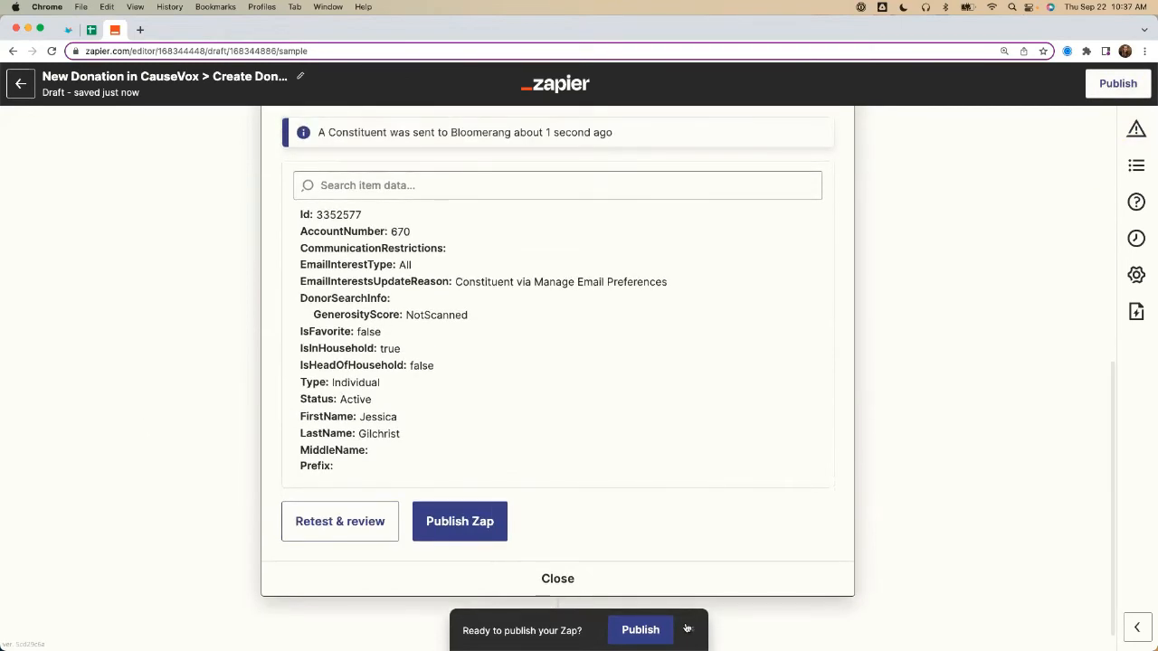
Step: Examine the constituent data returned by the Bloomerang test, including the ID, name and primary address fields
scroll(596, 513, up, 1)
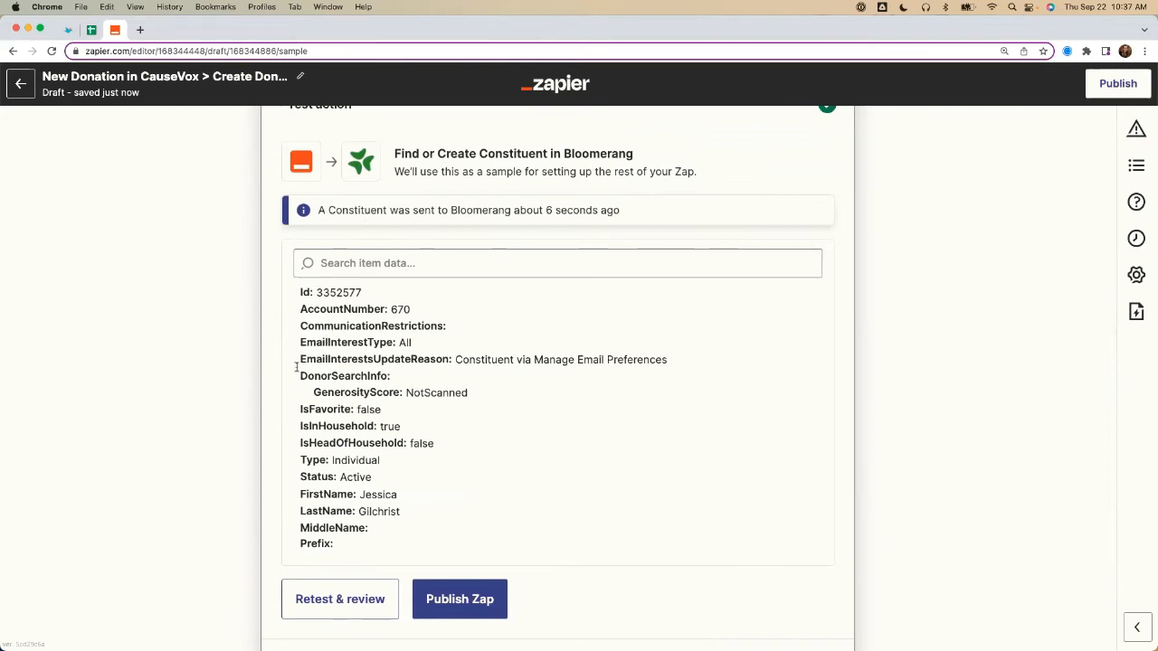
scroll(358, 337, down, 15)
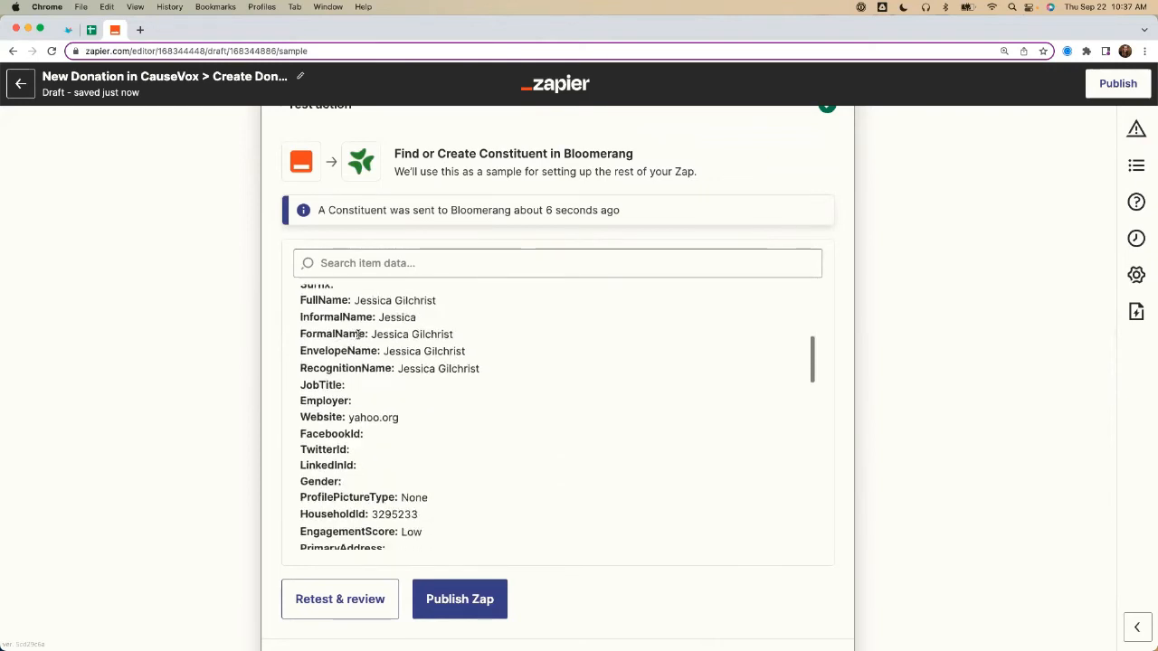
scroll(277, 352, up, 10)
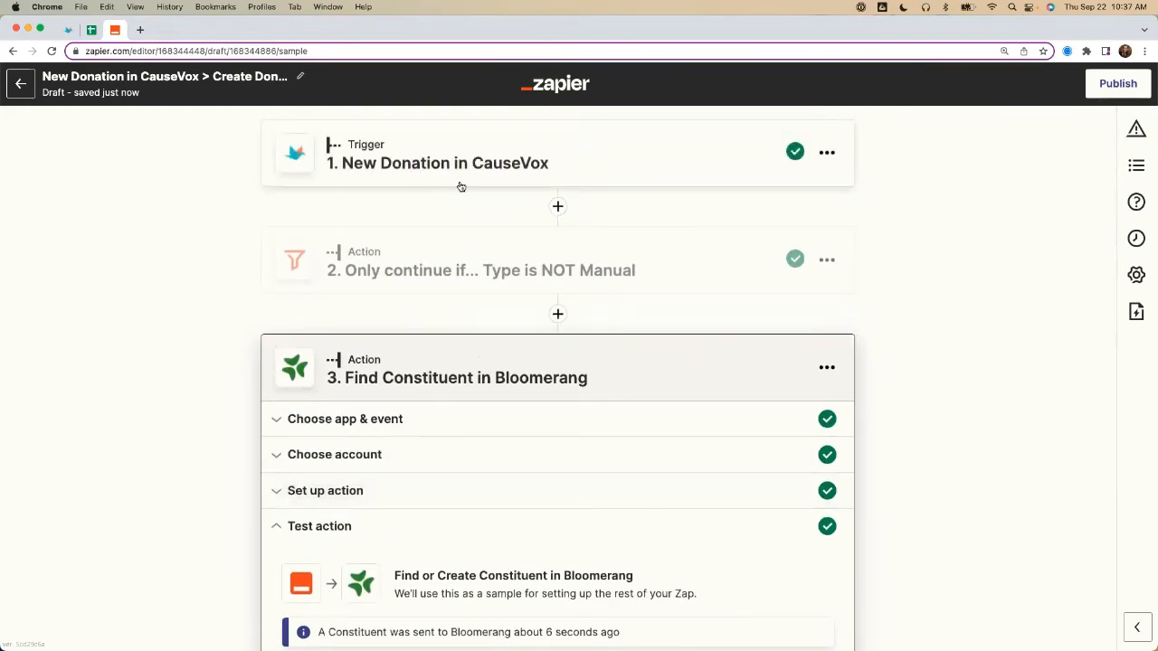
scroll(181, 266, down, 8)
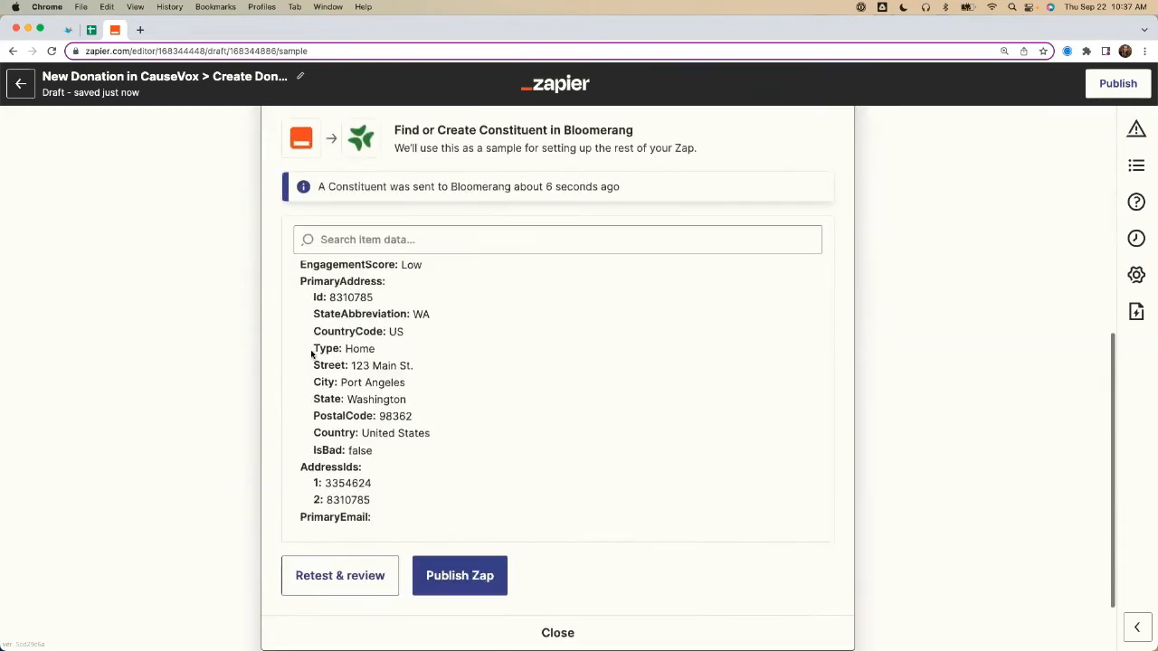
scroll(312, 354, up, 10)
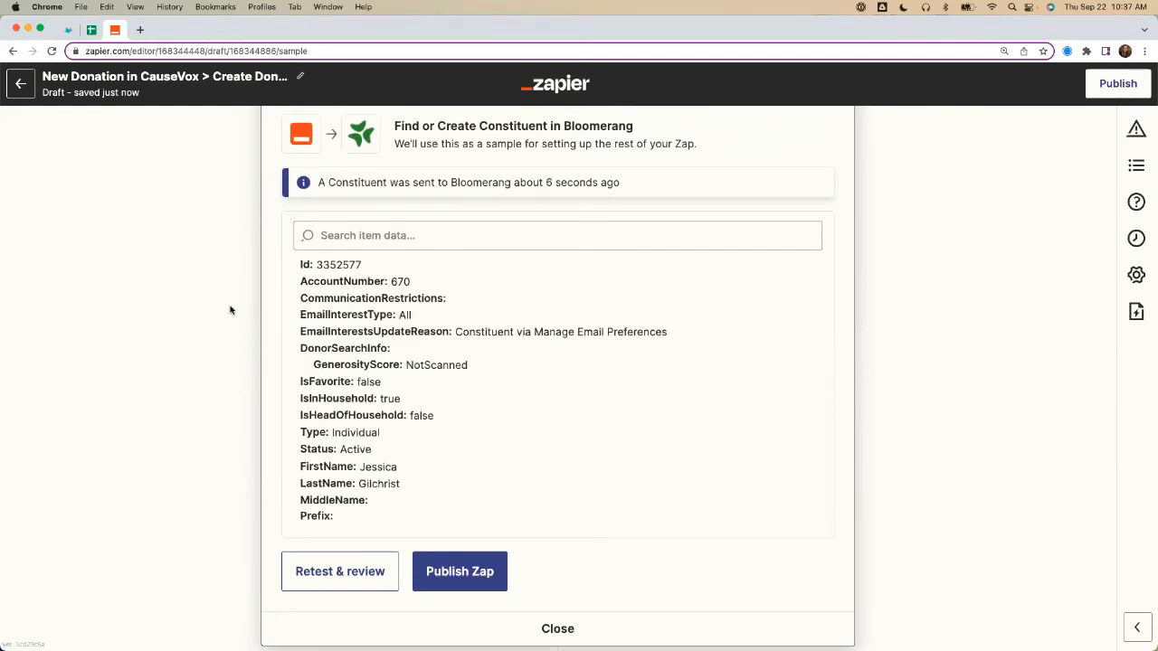
scroll(223, 401, up, 3)
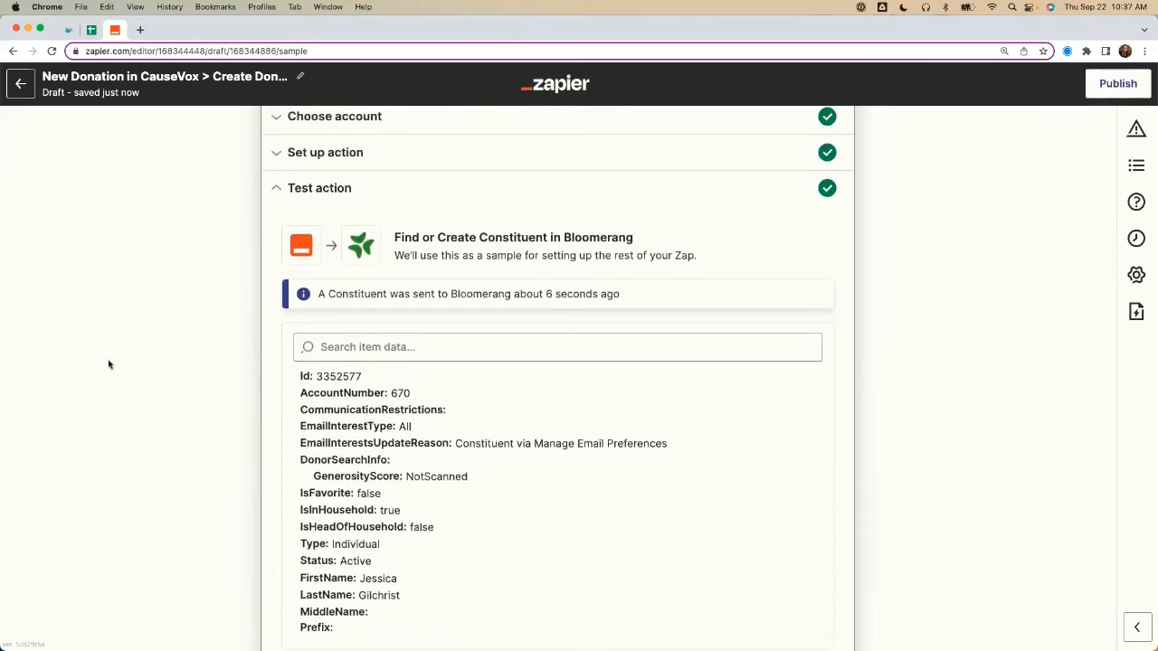
scroll(114, 349, down, 1)
scroll(391, 424, down, 3)
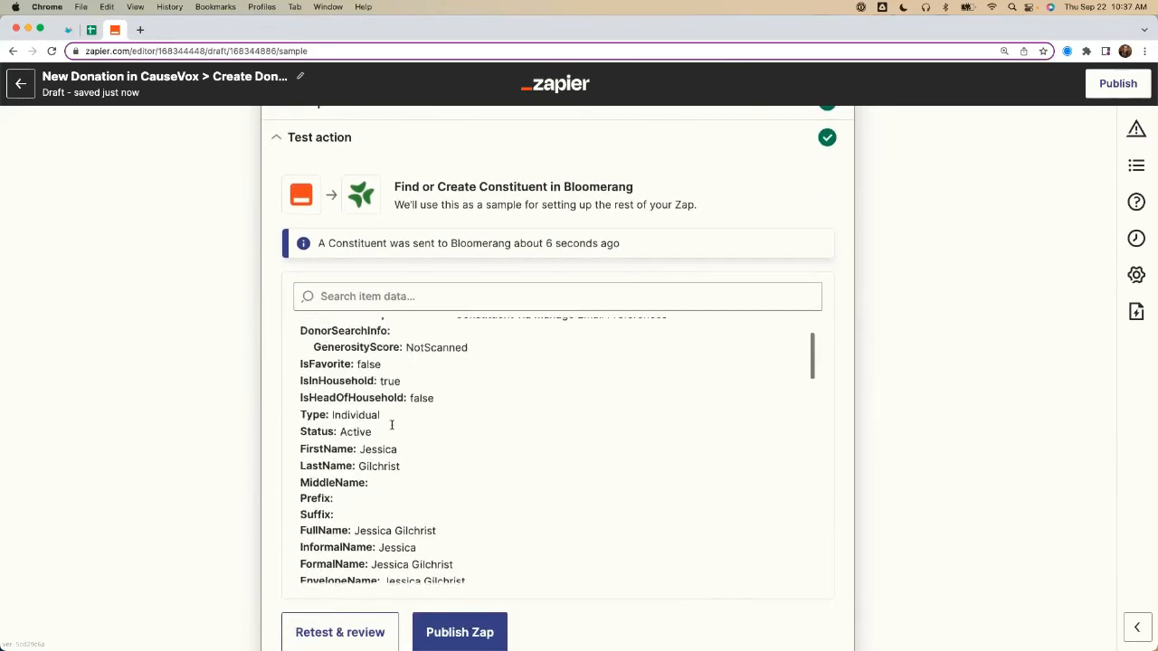
scroll(391, 424, up, 3)
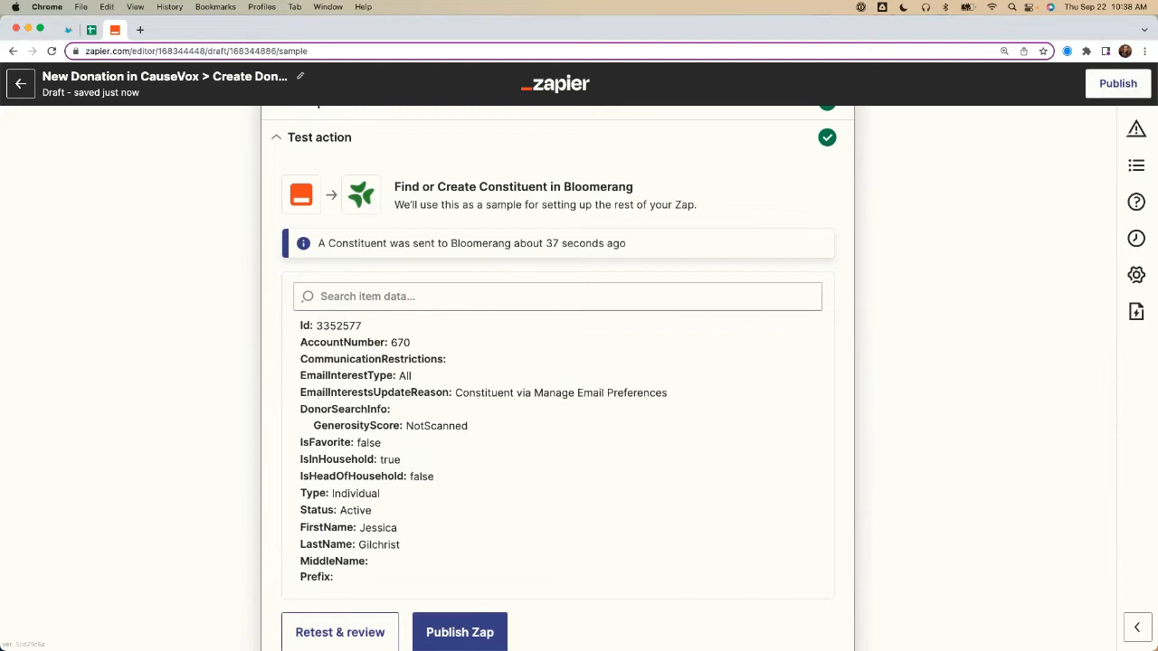
Step: Add a Google Sheets action after the Find Constituent step, with Lookup Spreadsheet Row as its event
scroll(235, 446, down, 5)
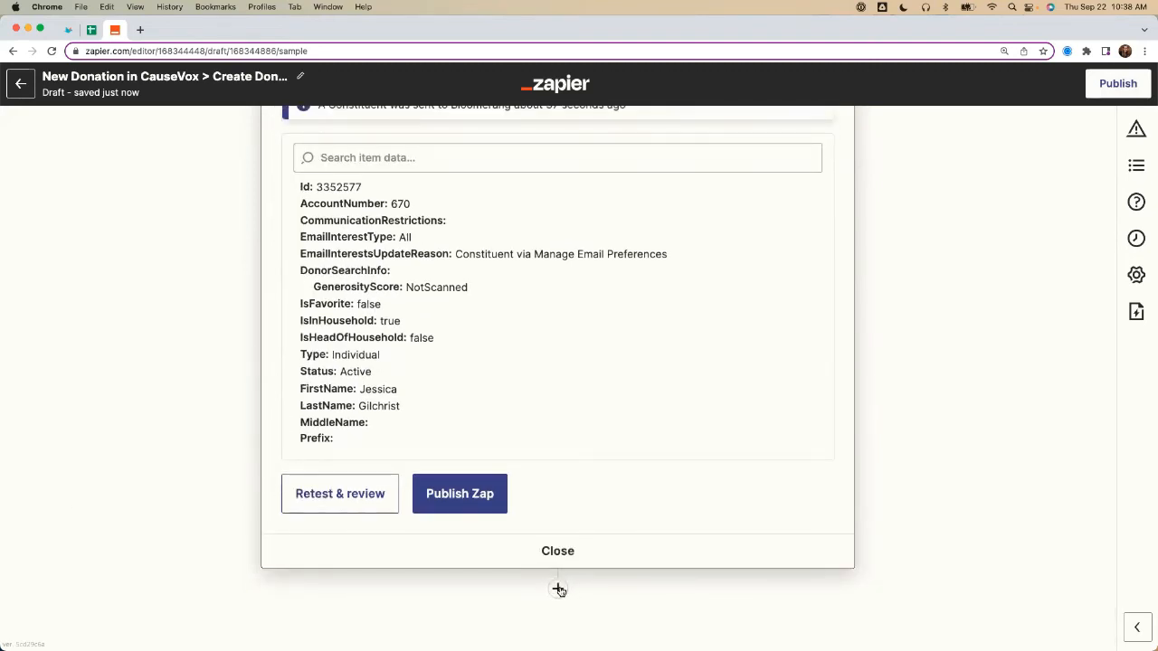
click(558, 589)
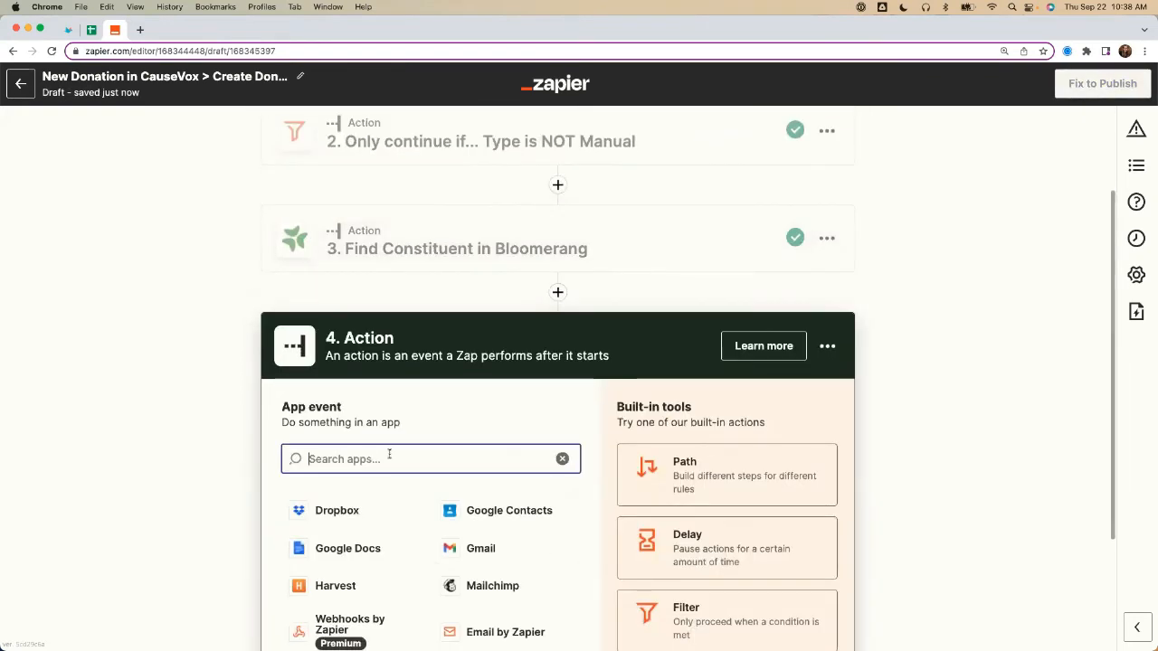
text(google)
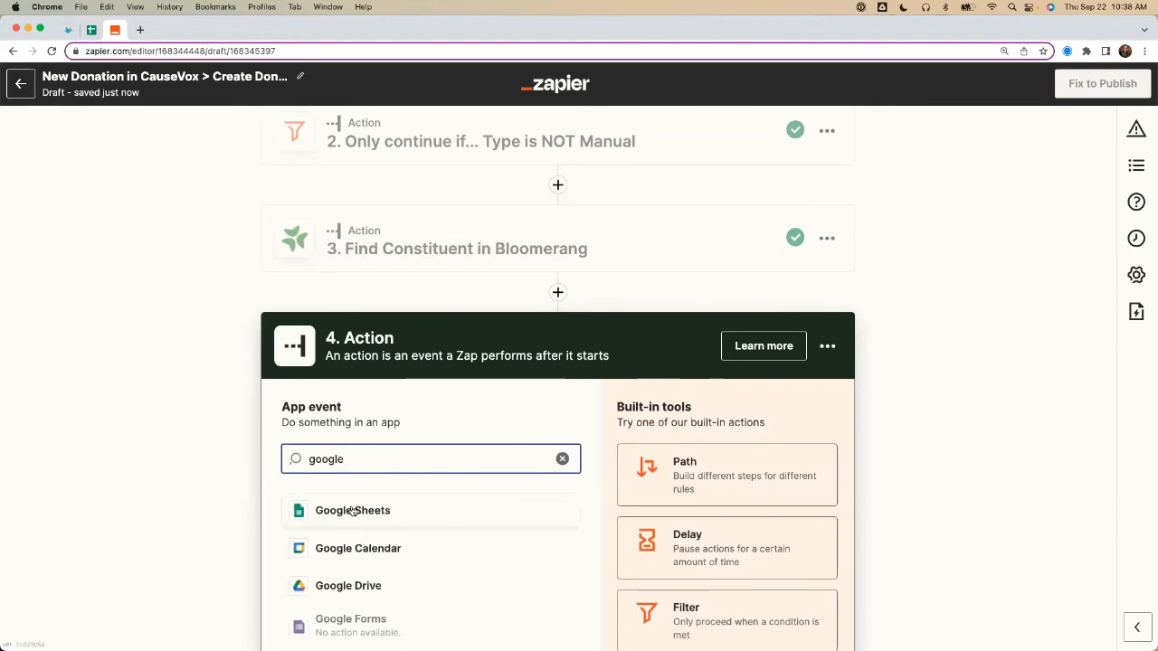
click(353, 511)
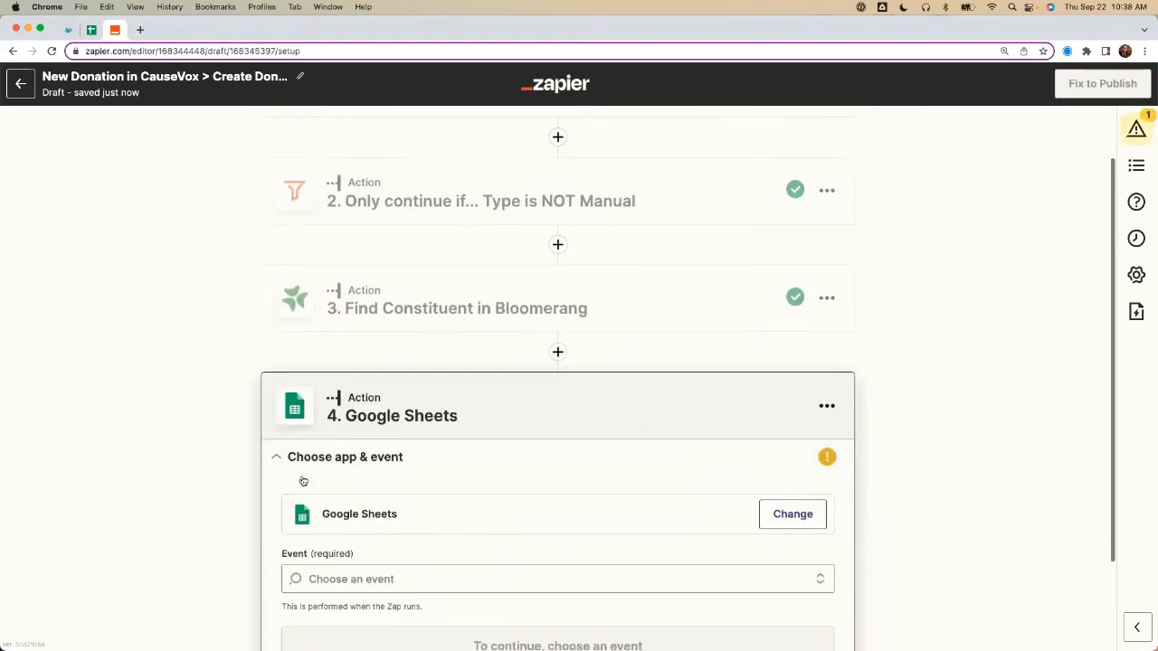
scroll(395, 516, down, 6)
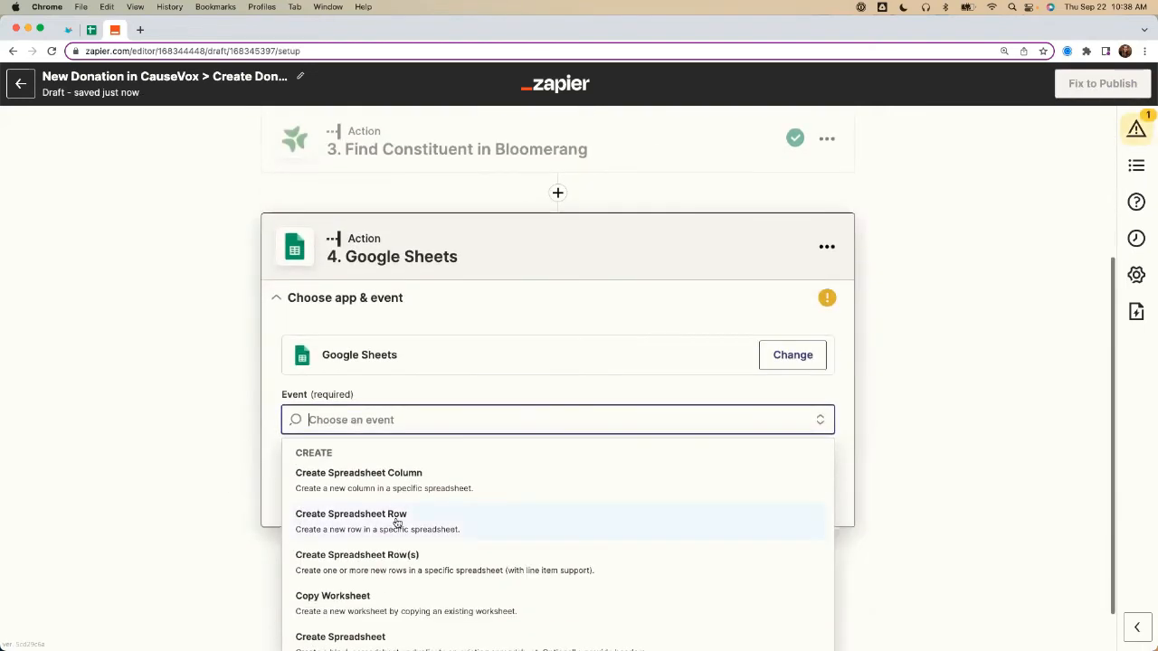
scroll(396, 523, down, 5)
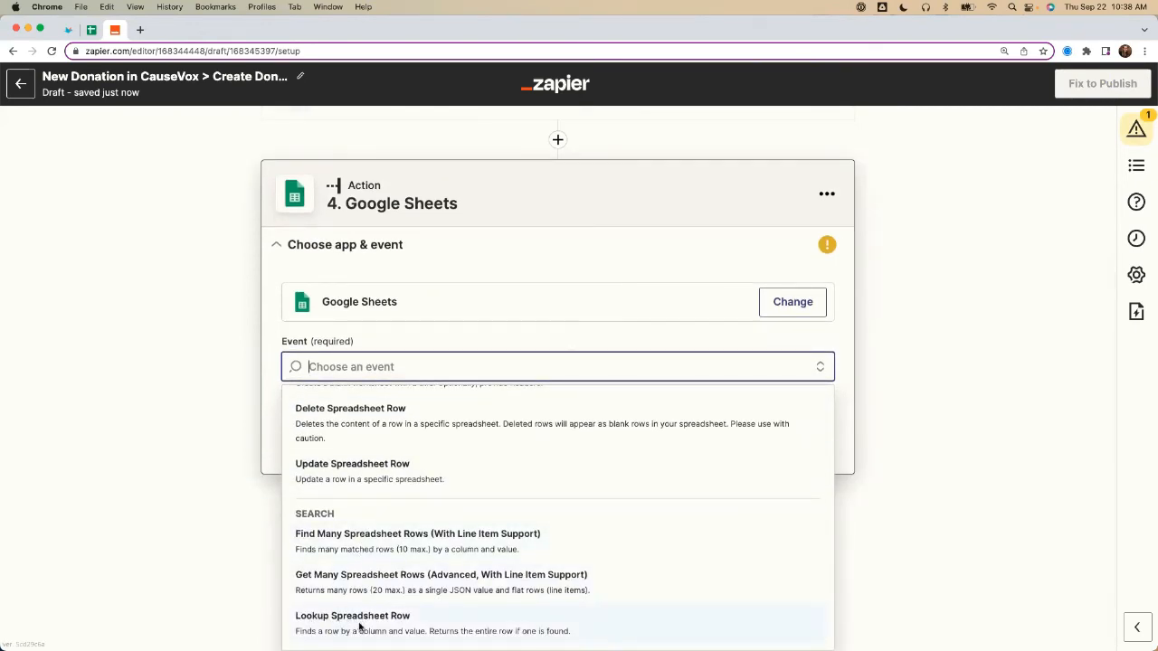
click(360, 626)
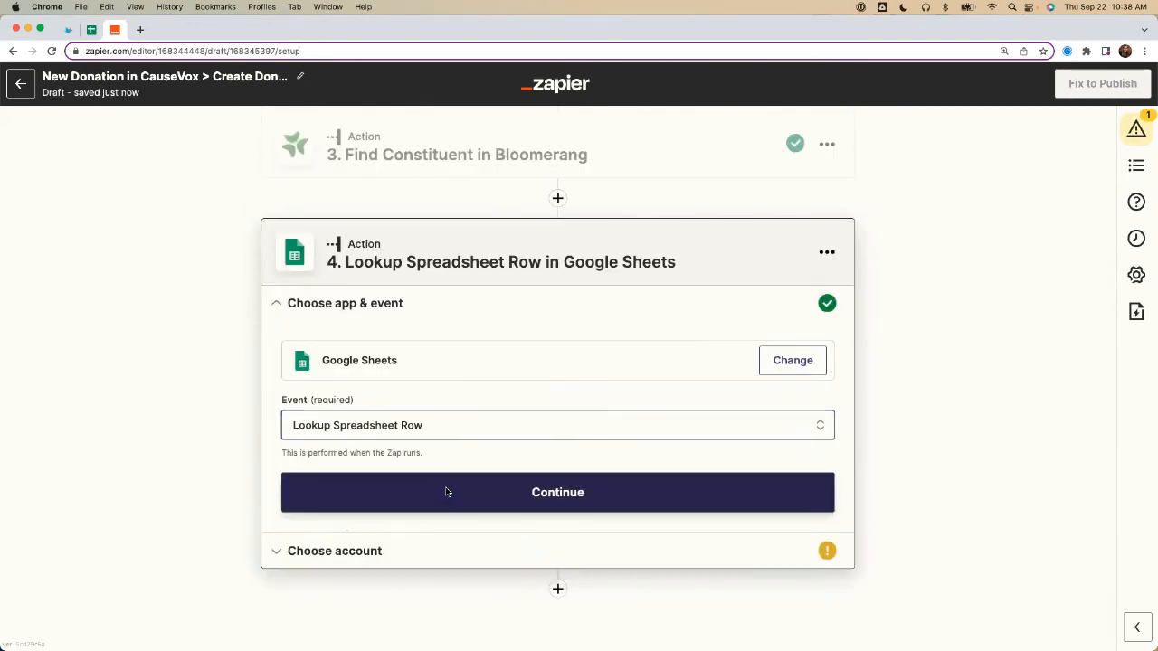
click(445, 491)
Step: Choose the existing connected Google Sheets account for the lookup action and proceed to the action setup
click(413, 448)
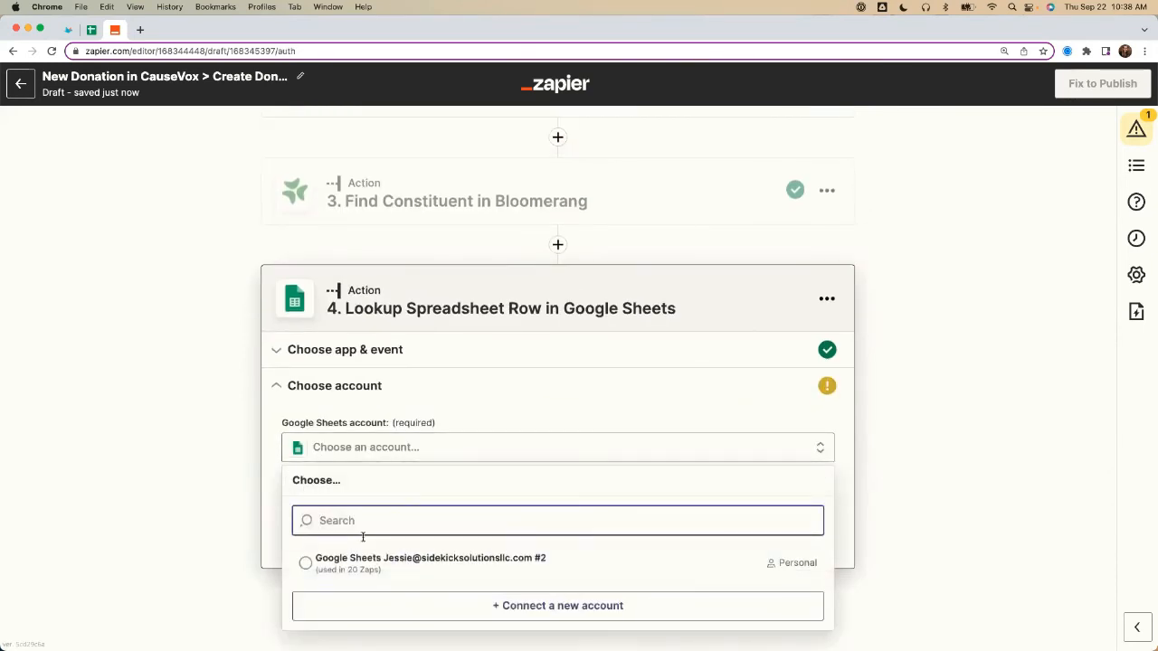
click(380, 563)
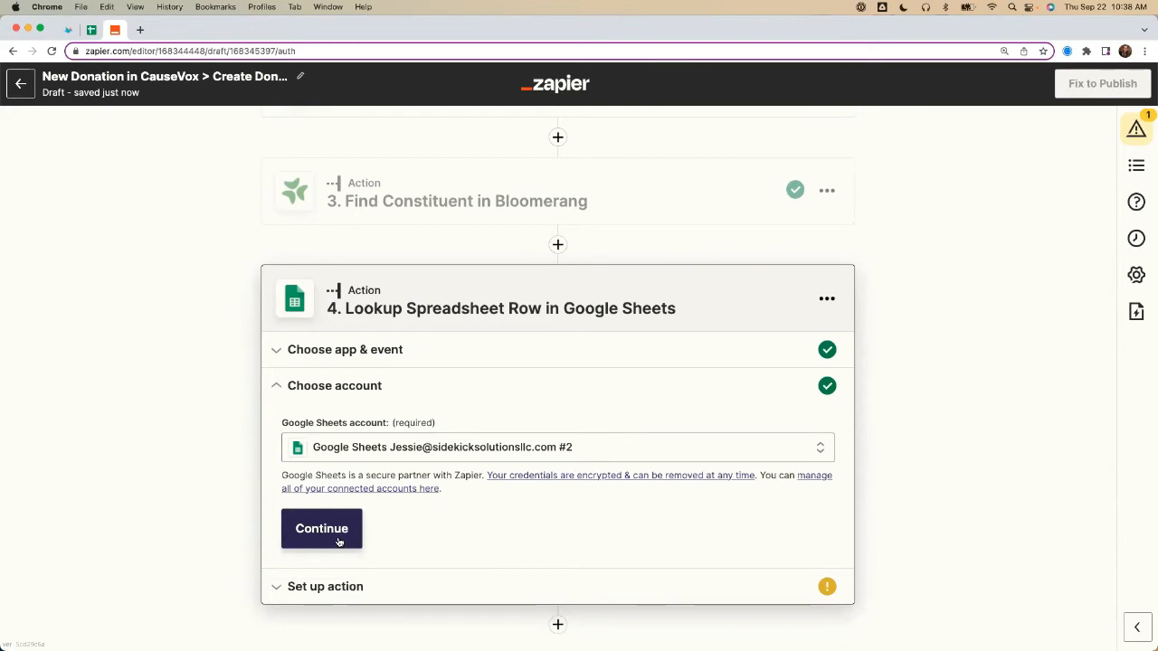
click(340, 542)
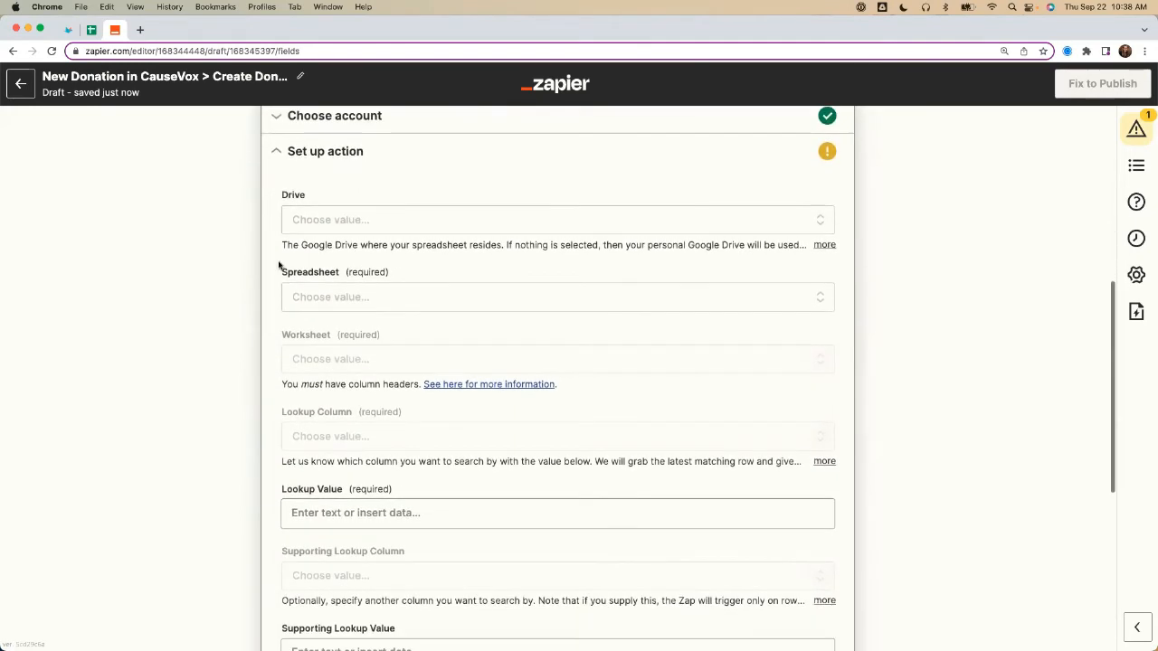
Step: Set the lookup action's spreadsheet to CauseVox - Zapier Automations - GSheet DEMO and its worksheet to Lookup Table
click(341, 296)
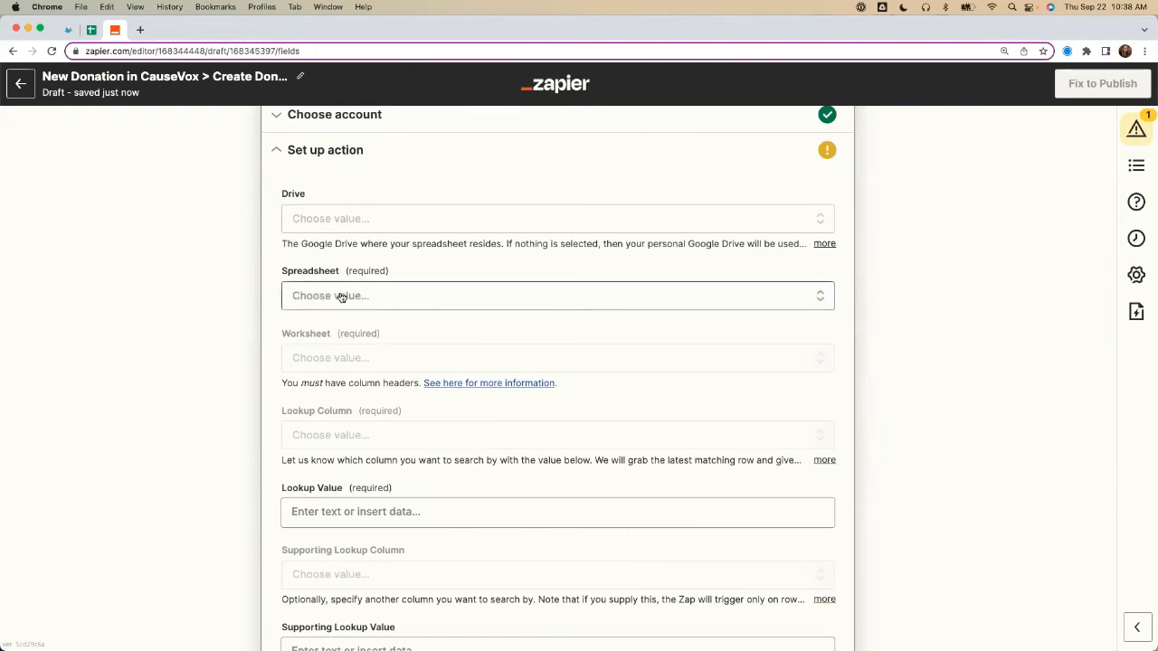
text(Causevox)
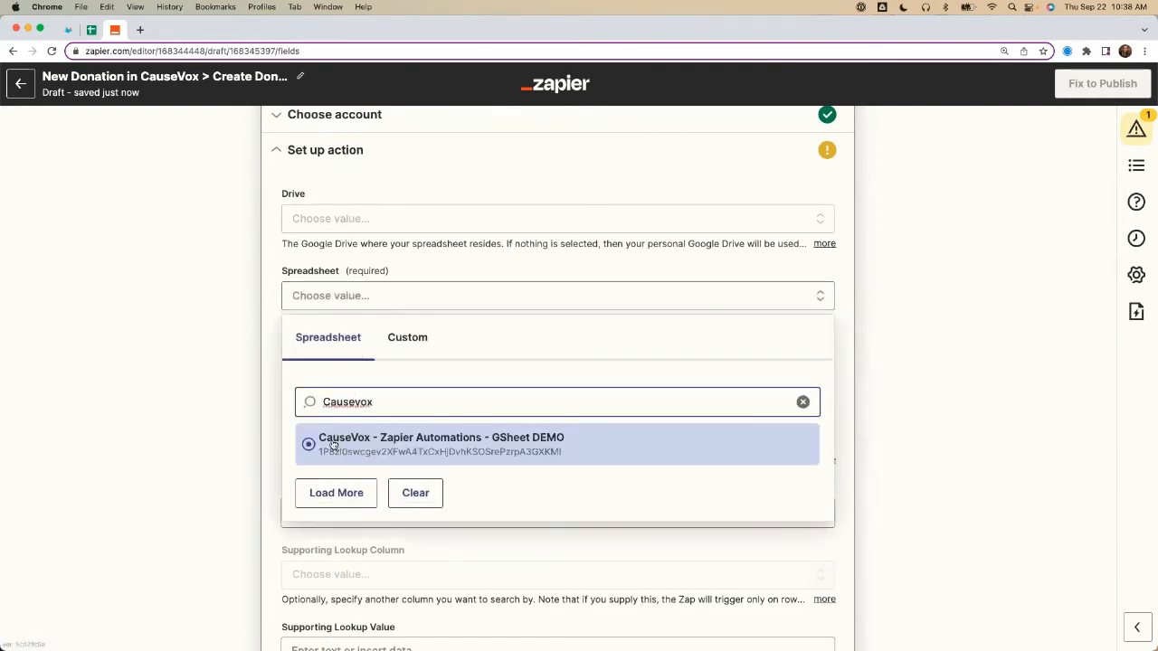
click(505, 441)
click(344, 364)
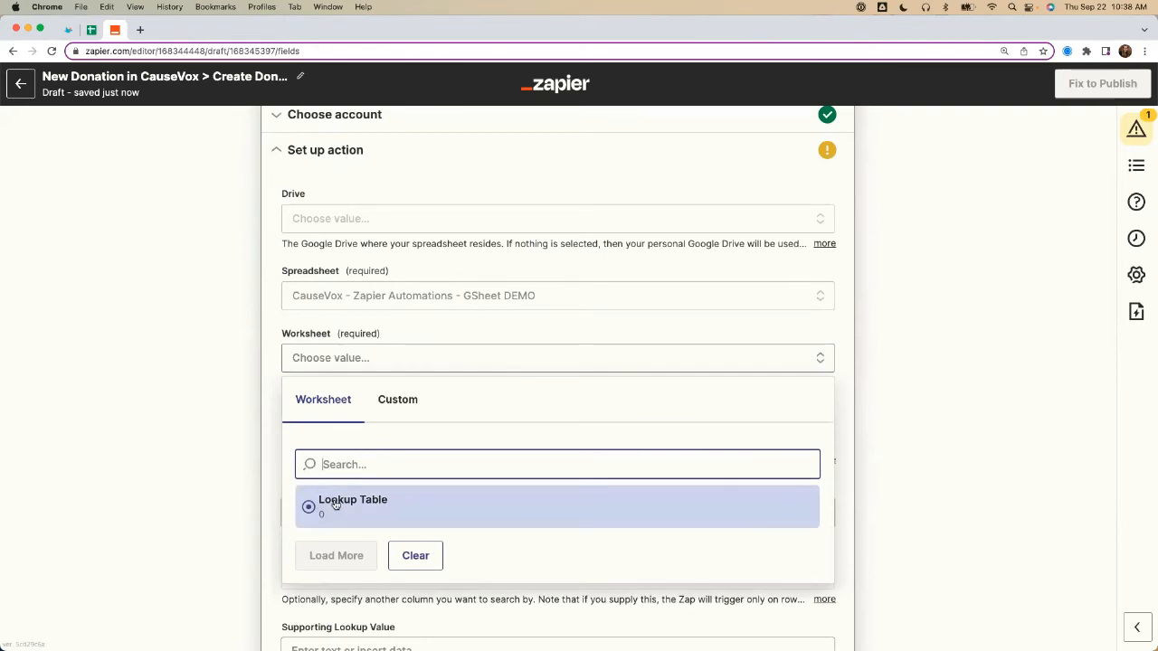
click(326, 500)
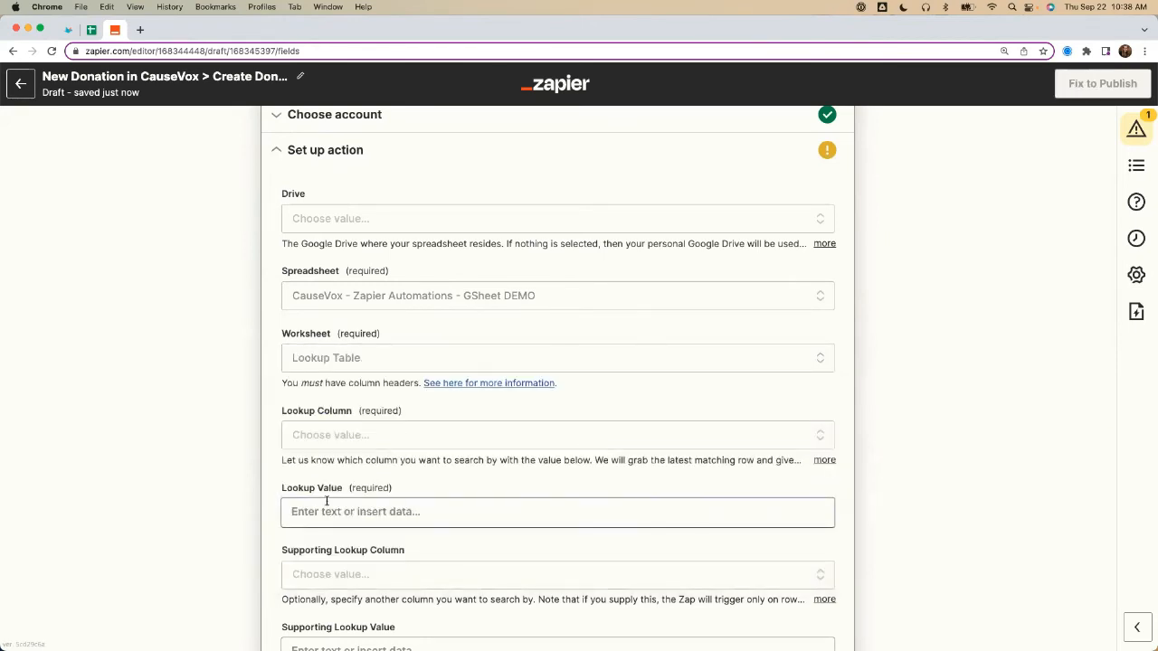
Step: Choose CauseVox Campaign ID Required as the lookup column
scroll(209, 414, down, 1)
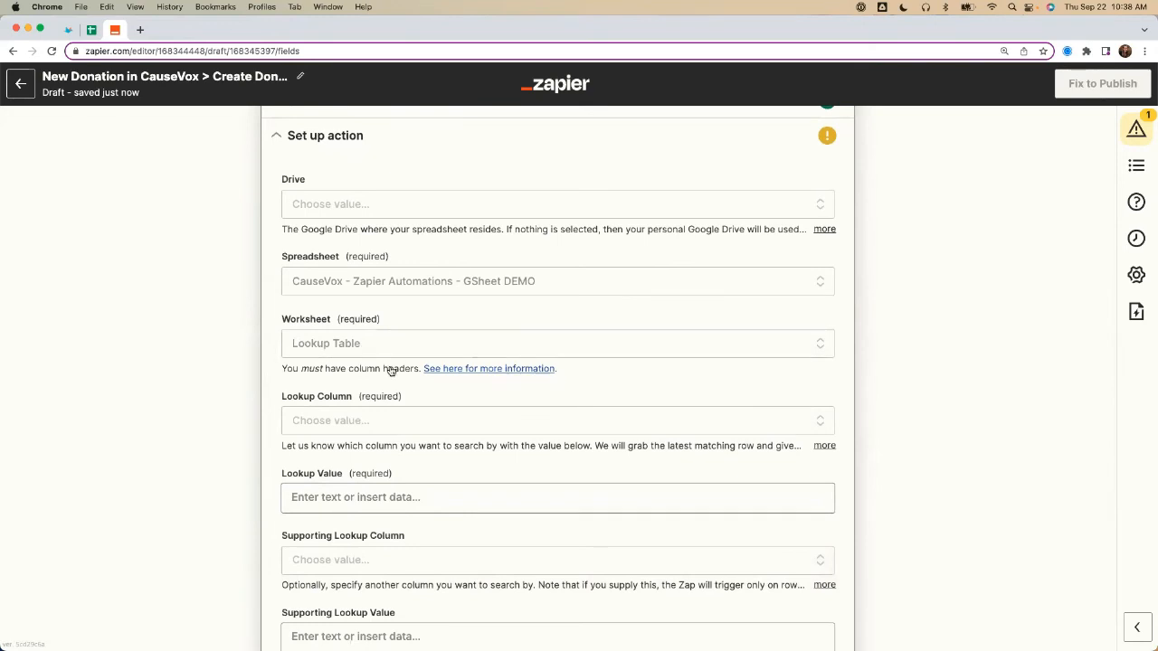
click(347, 423)
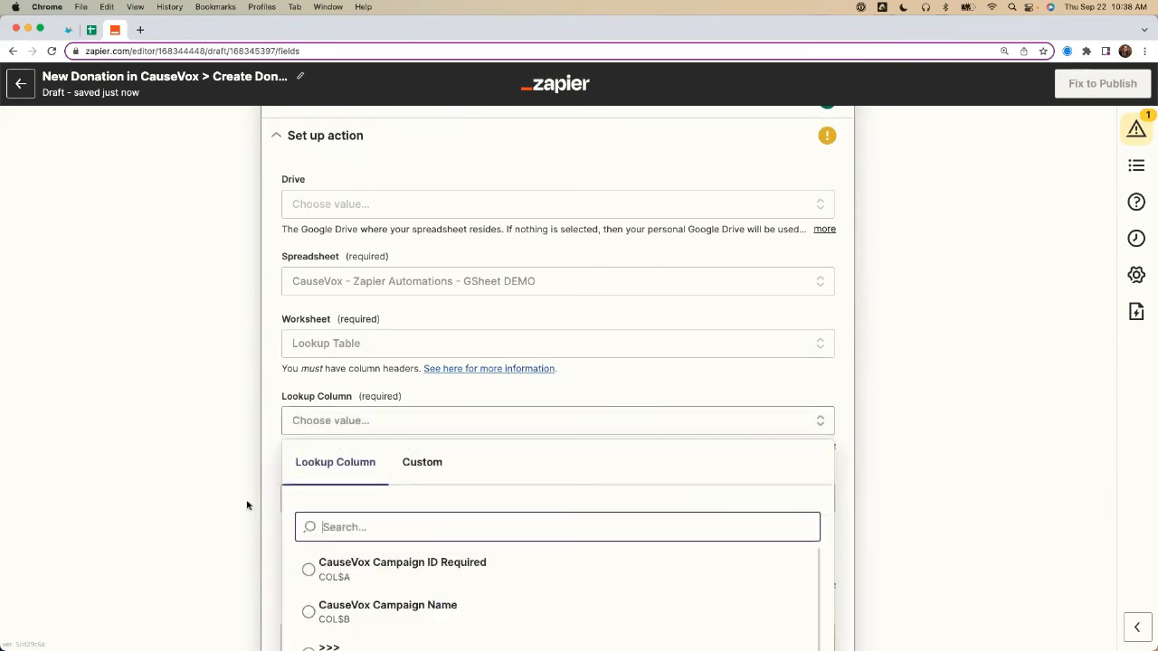
scroll(215, 528, down, 2)
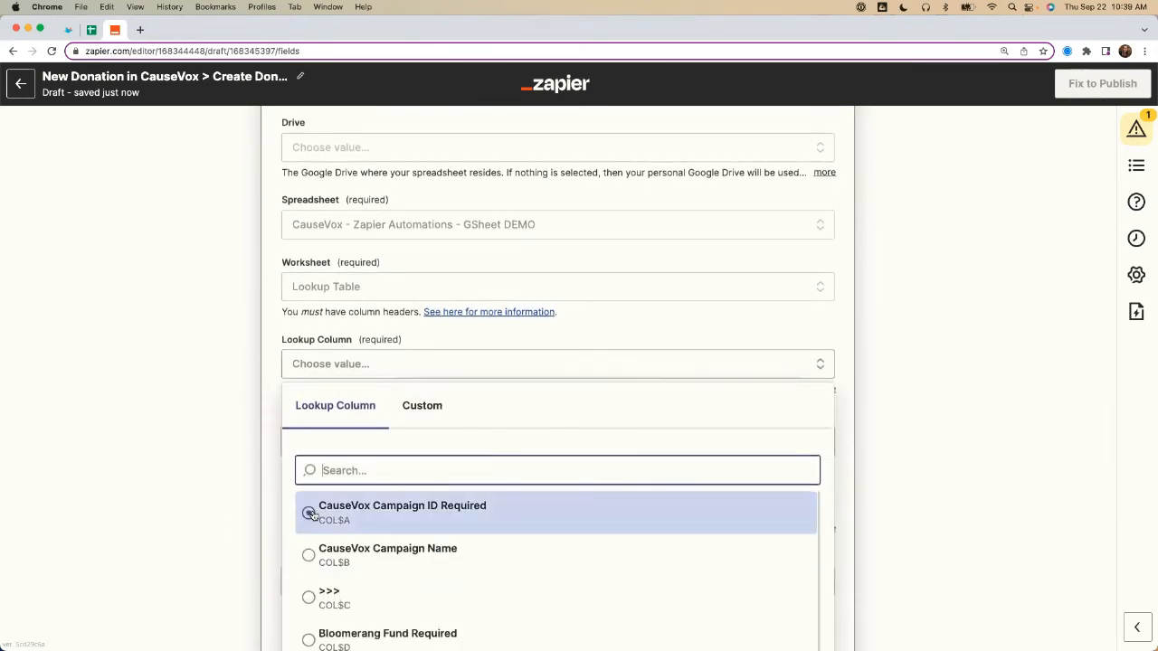
click(308, 513)
Step: Check the CauseVox Campaign ID column in the Google Sheets lookup table and return to the Zap editor
click(92, 30)
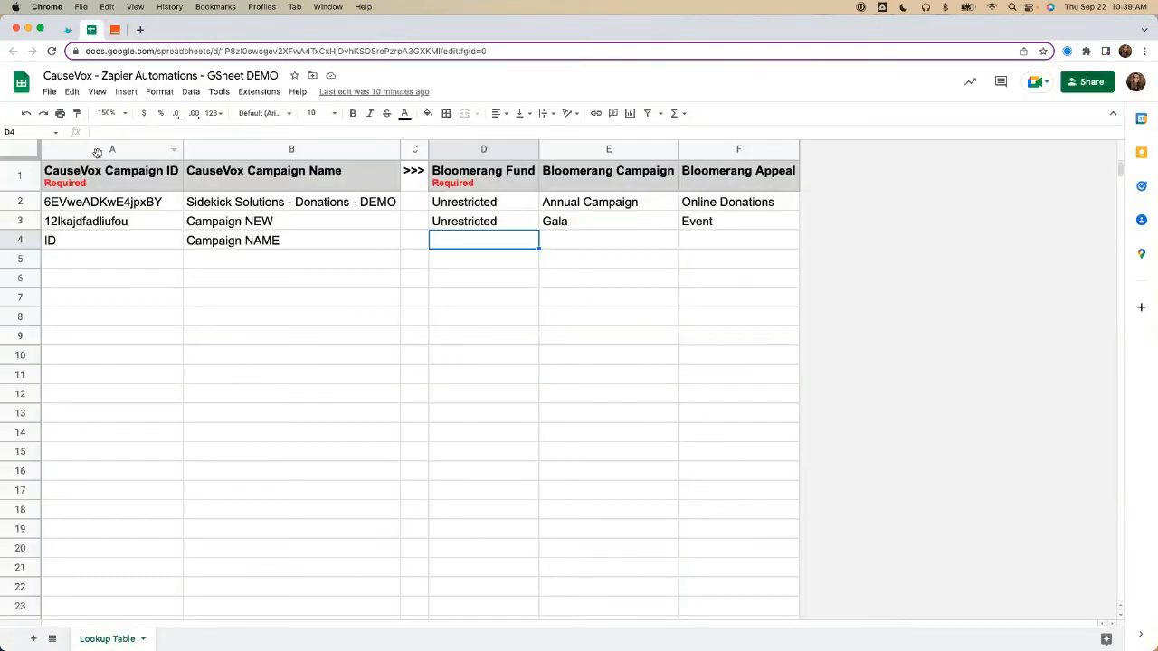
click(99, 149)
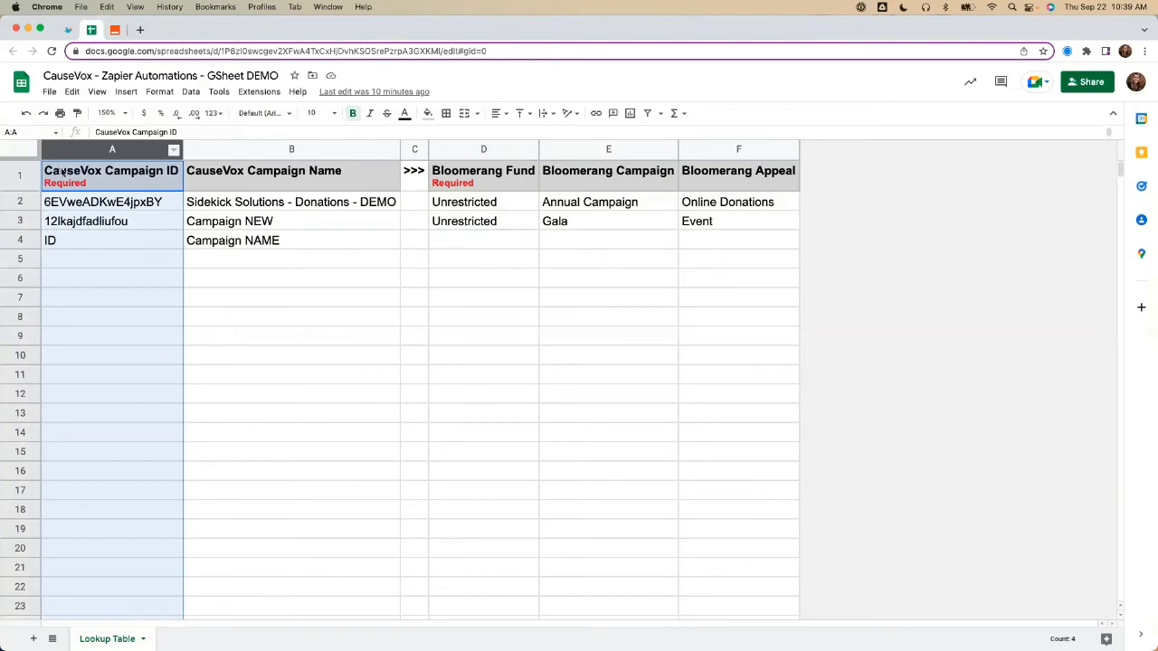
click(118, 31)
Step: Map the lookup value to the Campaign ID field from the CauseVox trigger, searching the available data for campaign
click(324, 439)
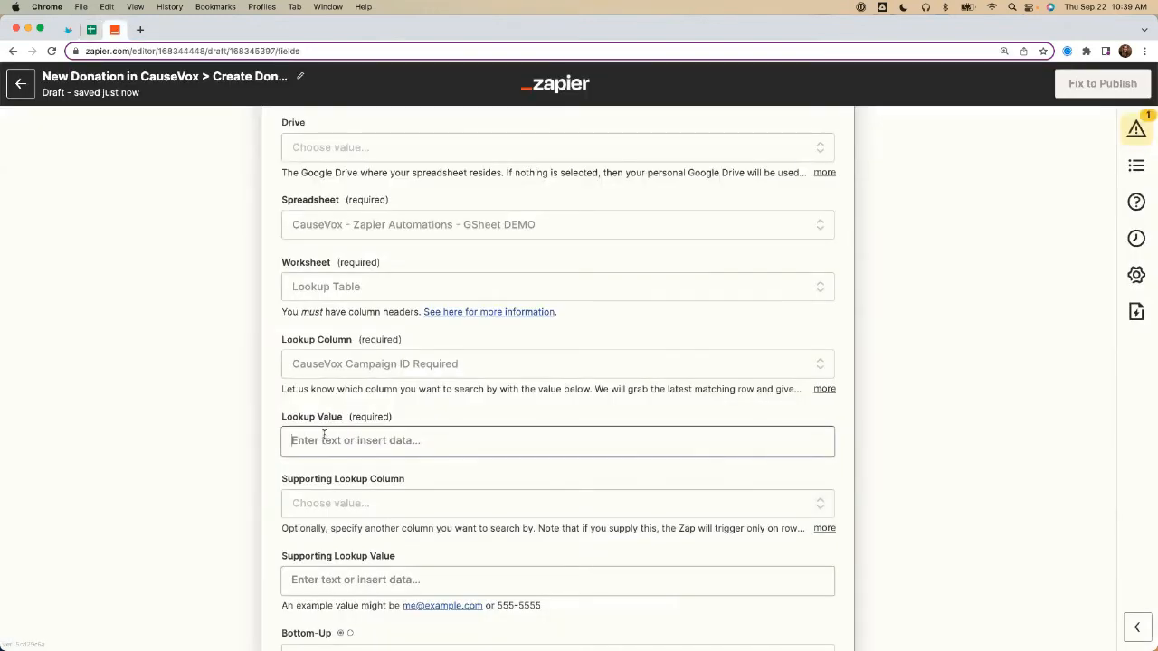
click(336, 516)
text(campaign)
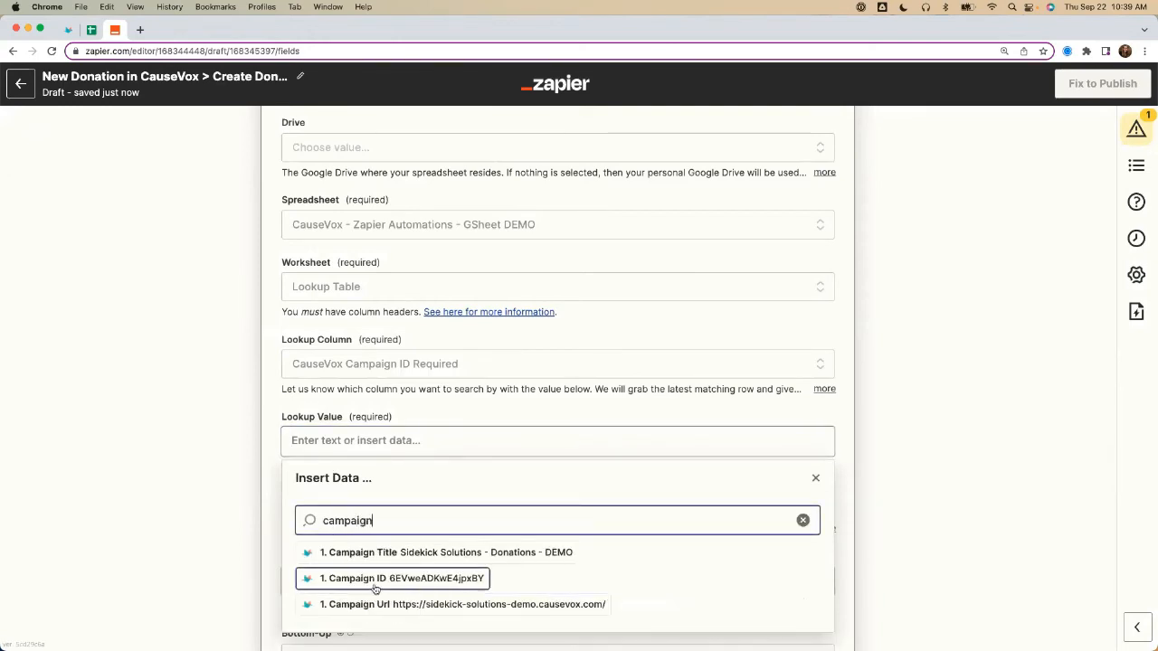
click(371, 579)
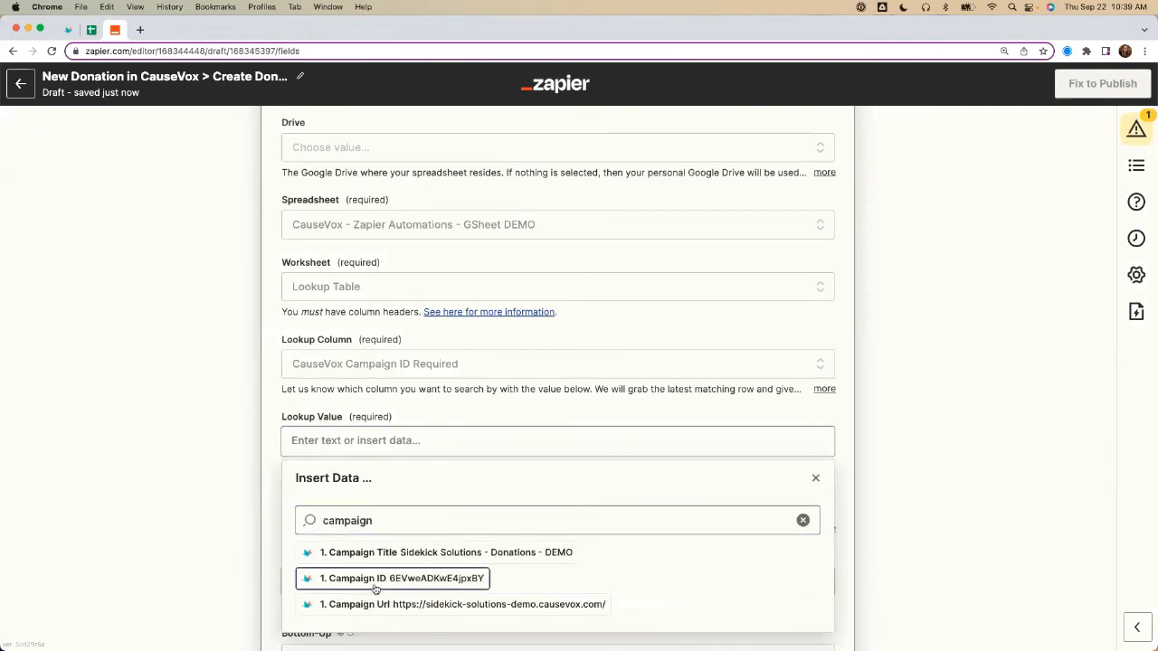
click(230, 468)
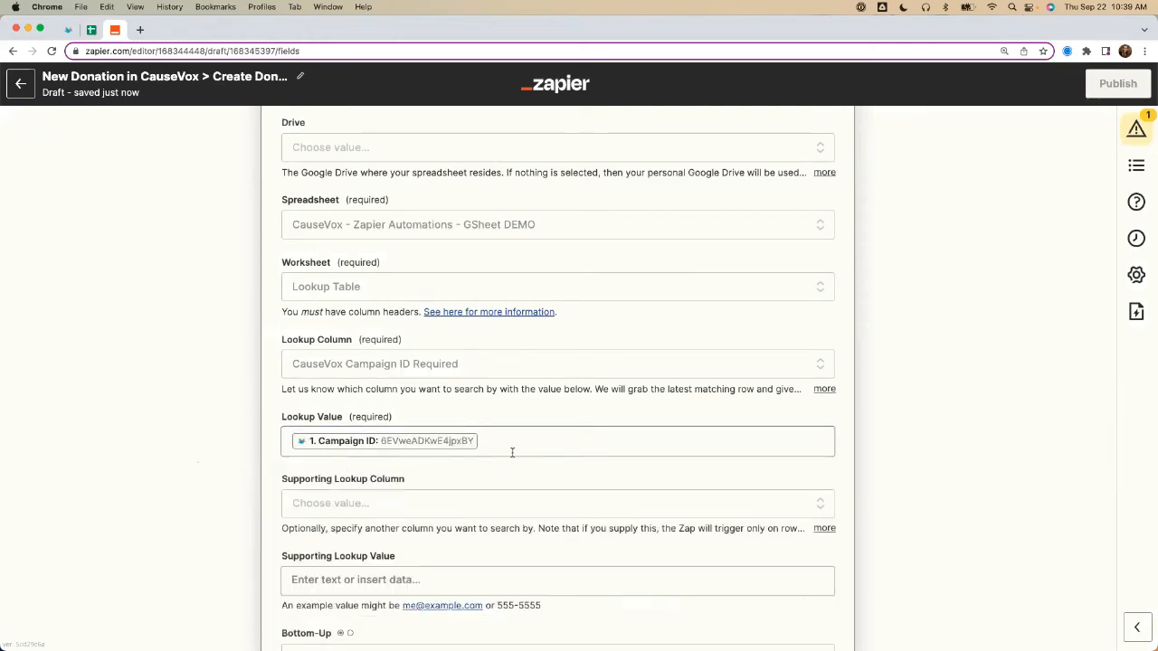
click(310, 441)
click(207, 444)
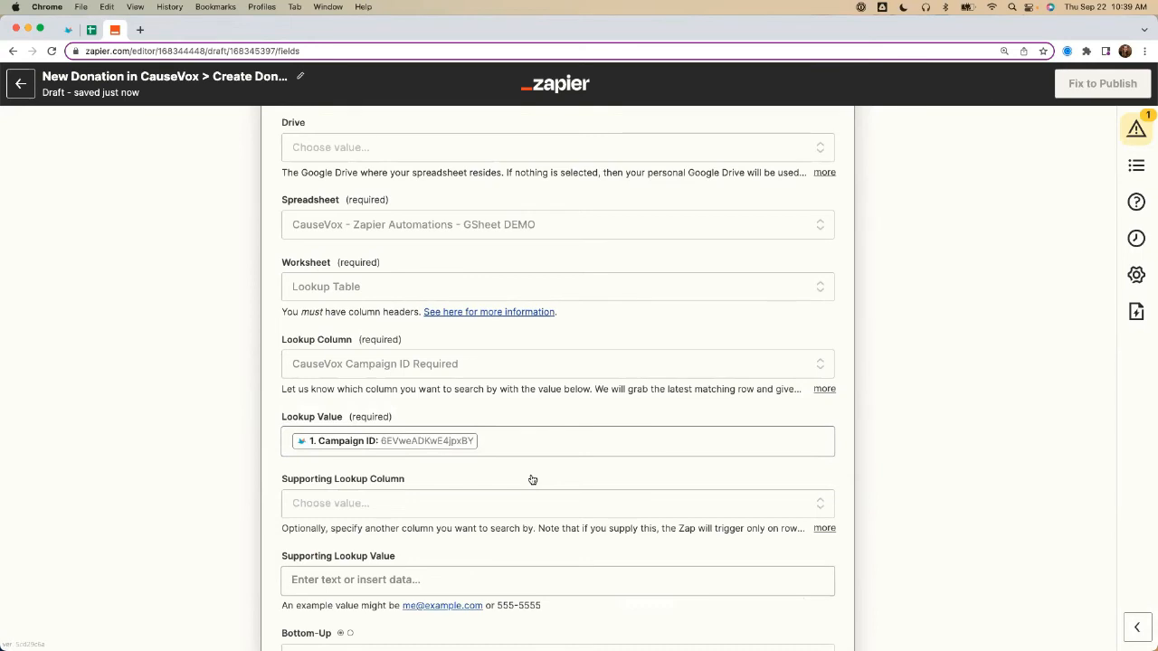
Step: Inspect row 2 of the Google Sheets lookup table for the campaign's Bloomerang mapping, and return to the Zap editor
click(92, 30)
click(19, 201)
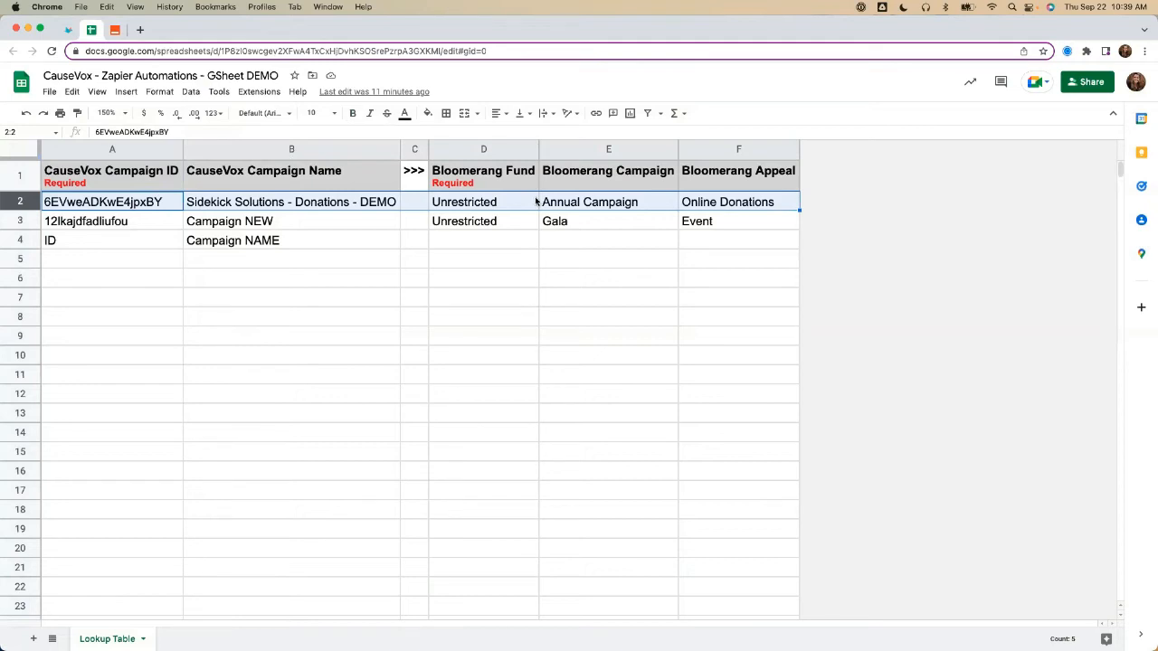
click(118, 30)
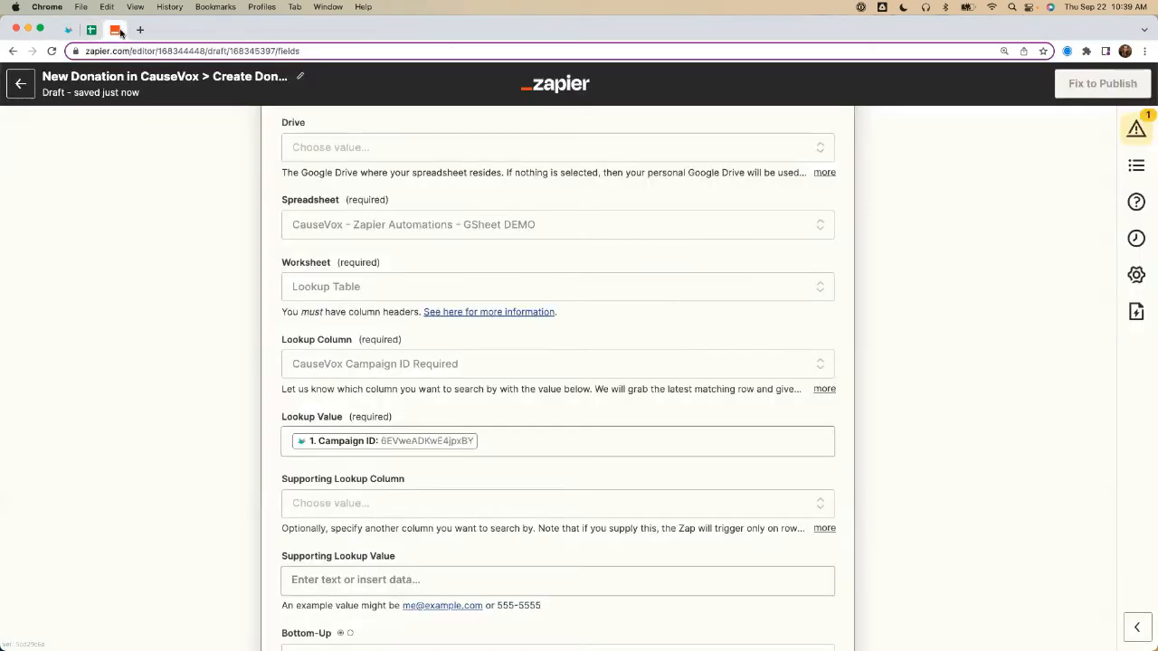
Step: Set the lookup's Bottom-Up option to True so the search starts from the bottom of the sheet
scroll(192, 399, down, 3)
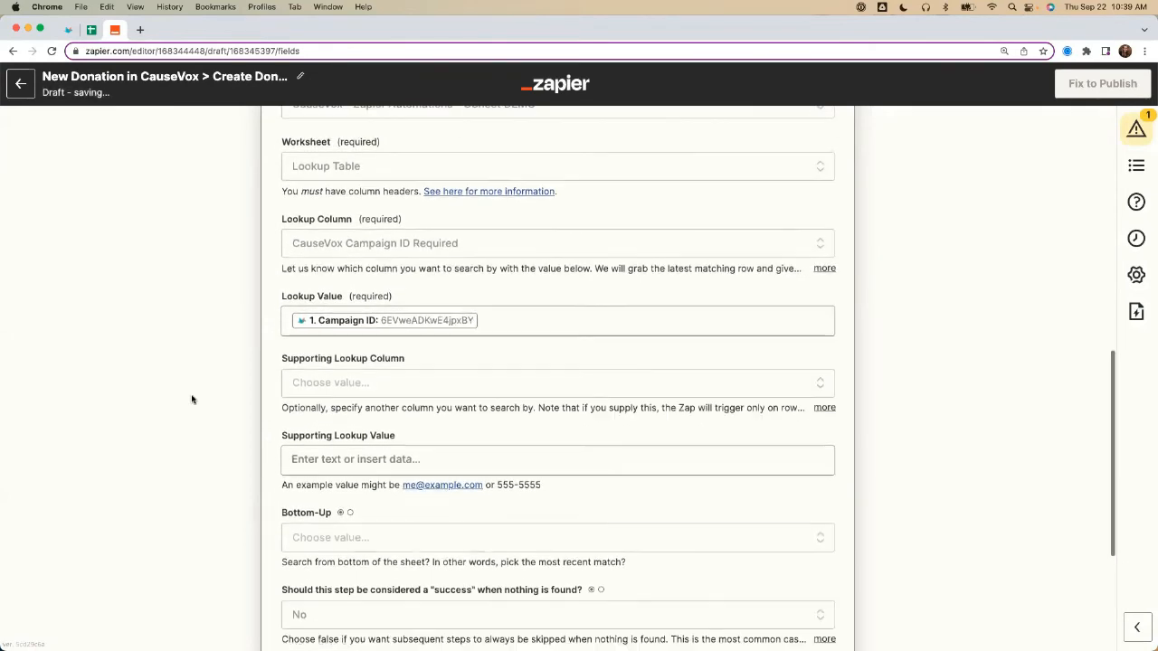
scroll(192, 399, down, 2)
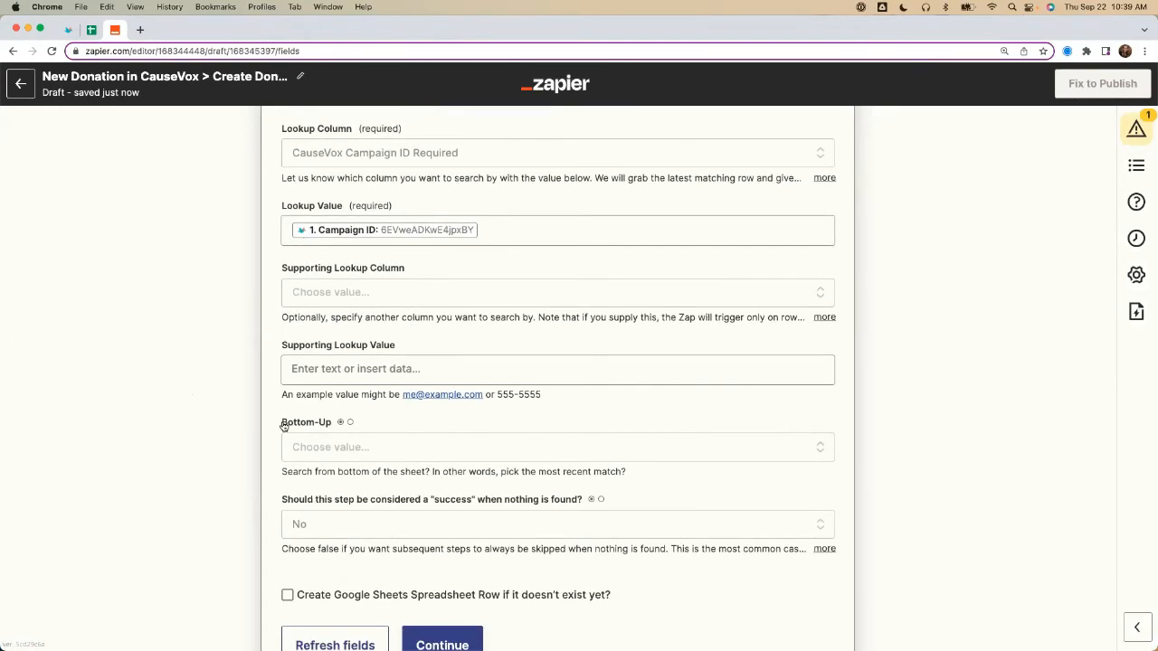
drag(283, 426, 331, 427)
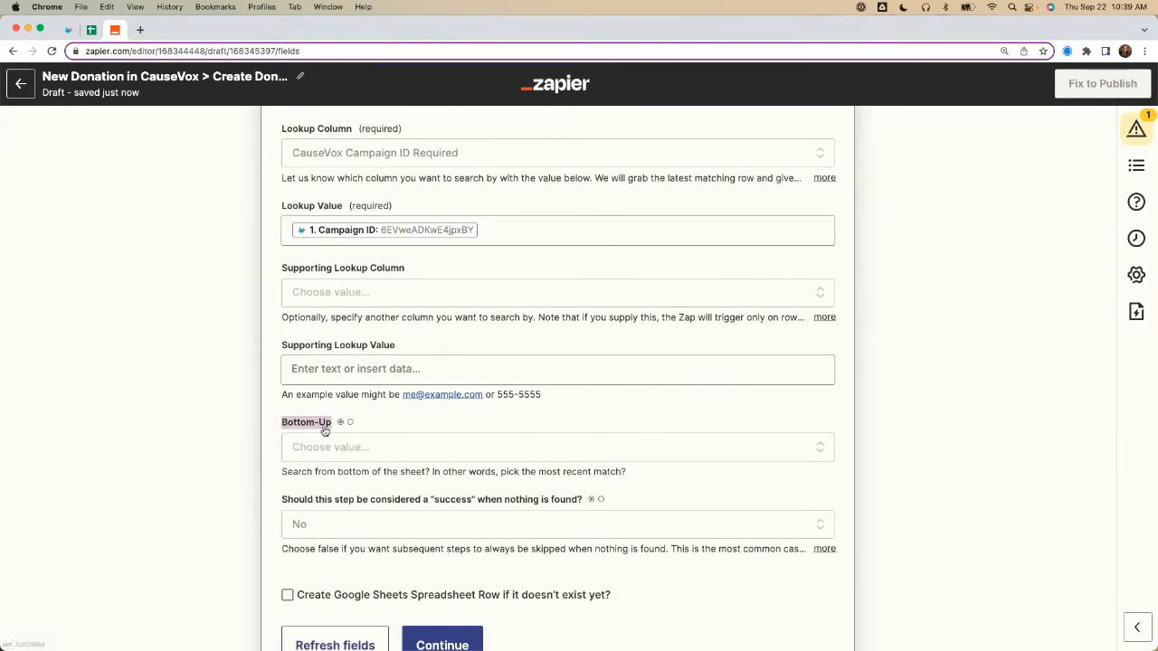
click(454, 455)
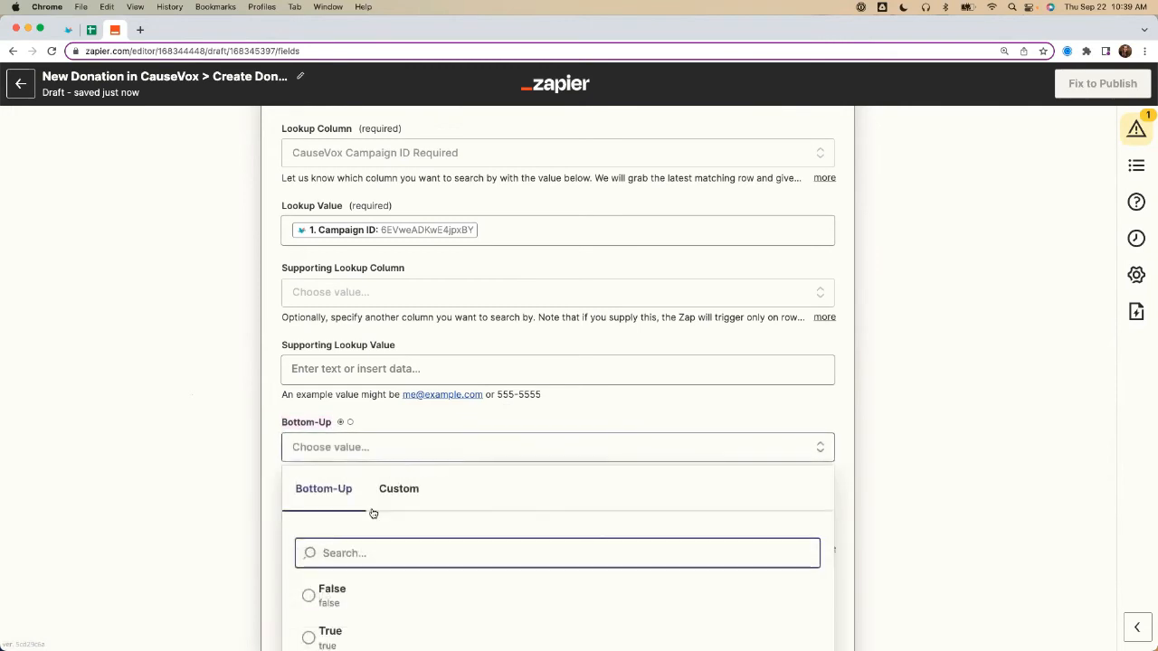
click(327, 636)
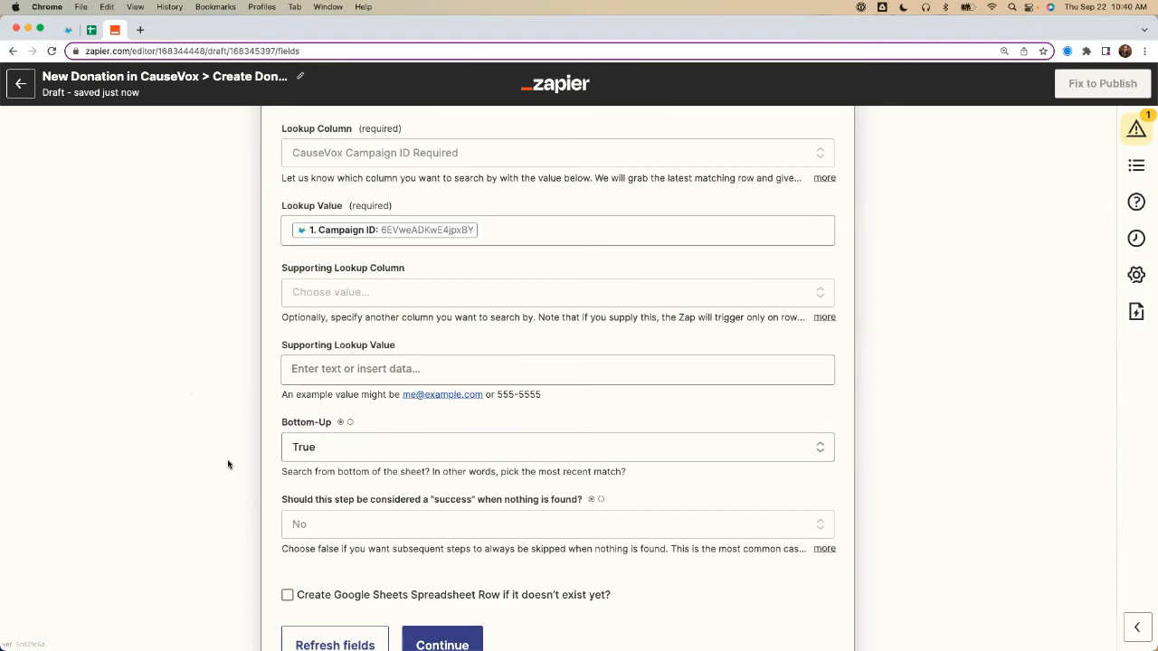
Step: Finish the spreadsheet row lookup setup without enabling row creation, and run its test with review
scroll(212, 440, down, 2)
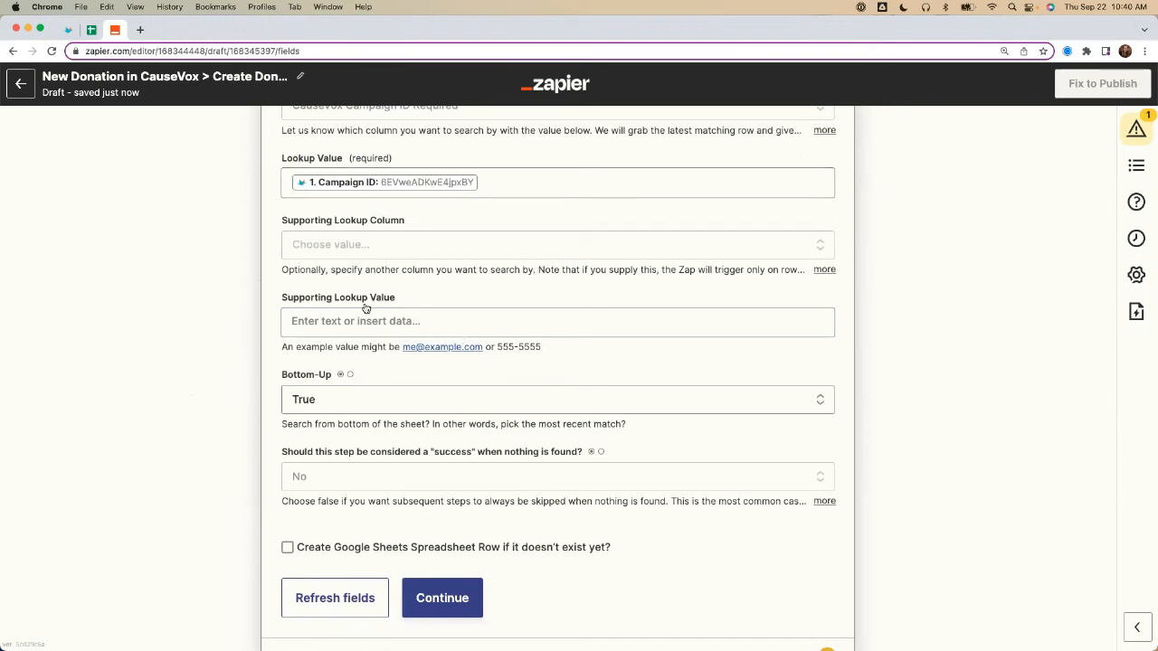
drag(611, 548, 299, 550)
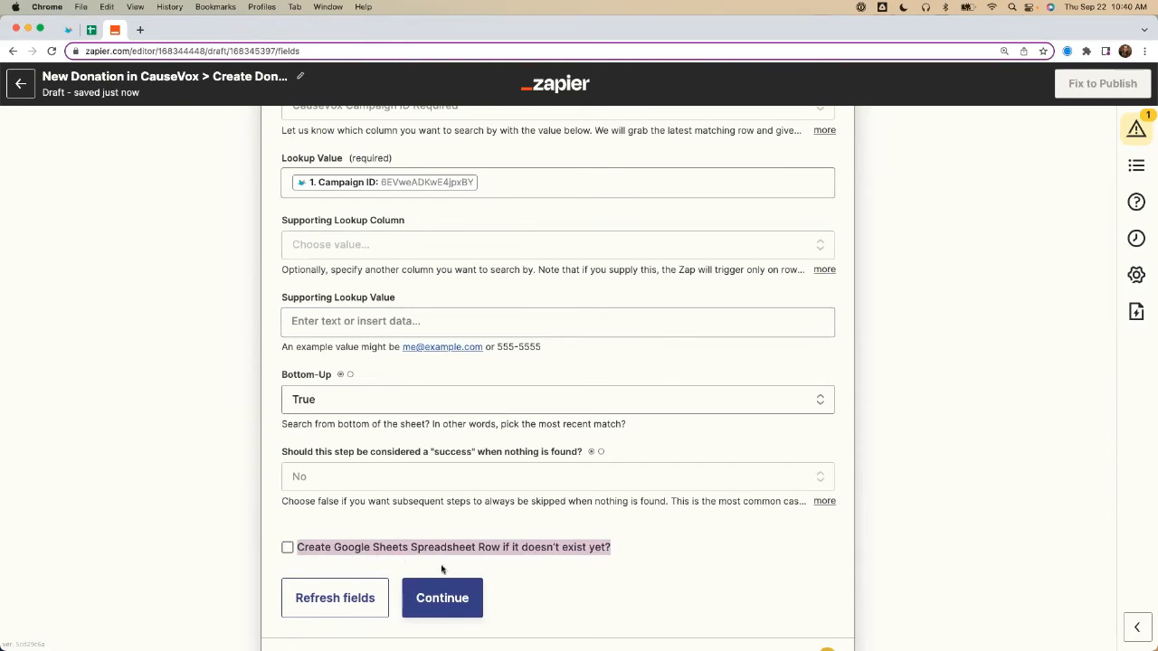
click(426, 598)
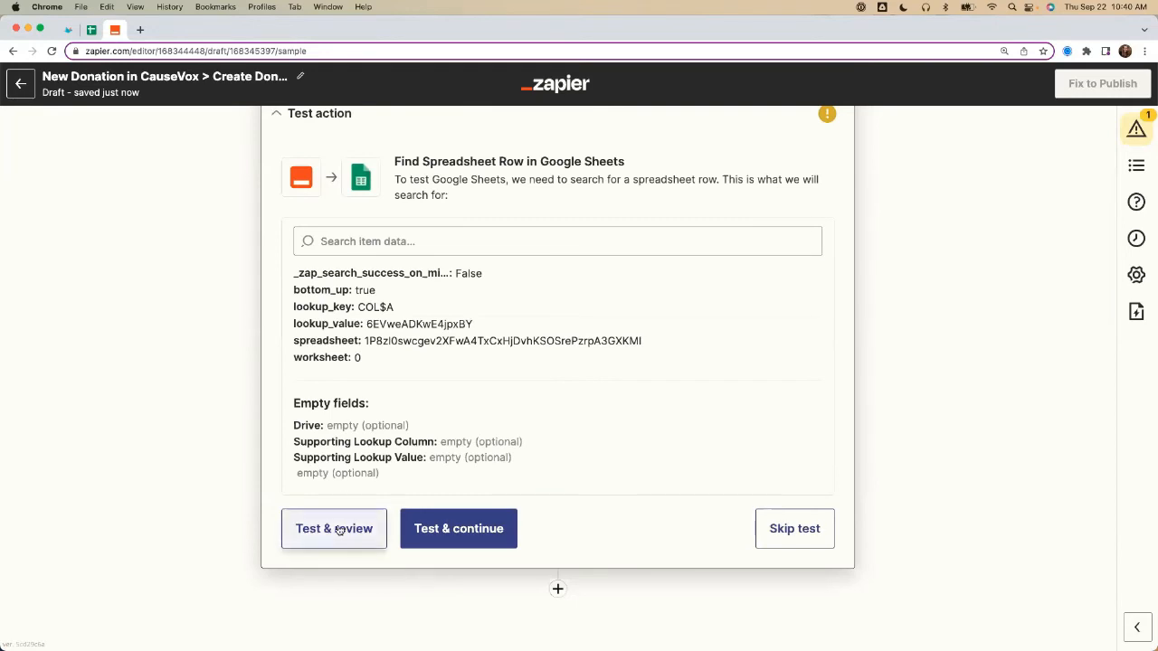
click(334, 529)
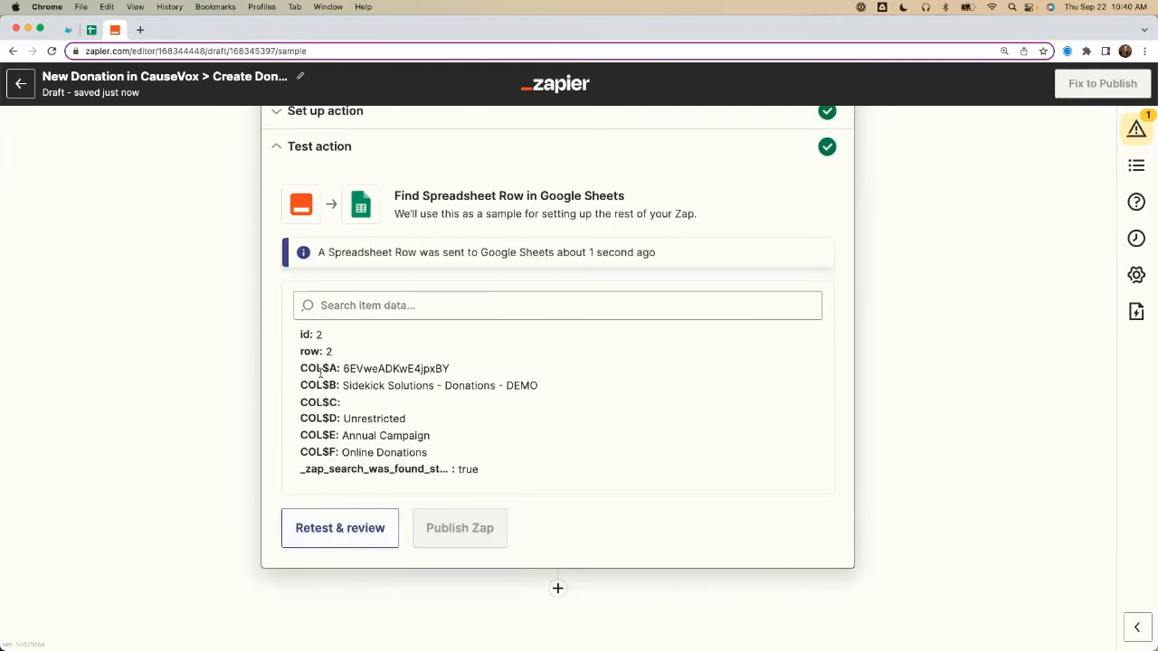
Step: Compare the campaign ID and name returned by the lookup test with row 2 of the Google Sheets lookup table
drag(300, 366, 483, 370)
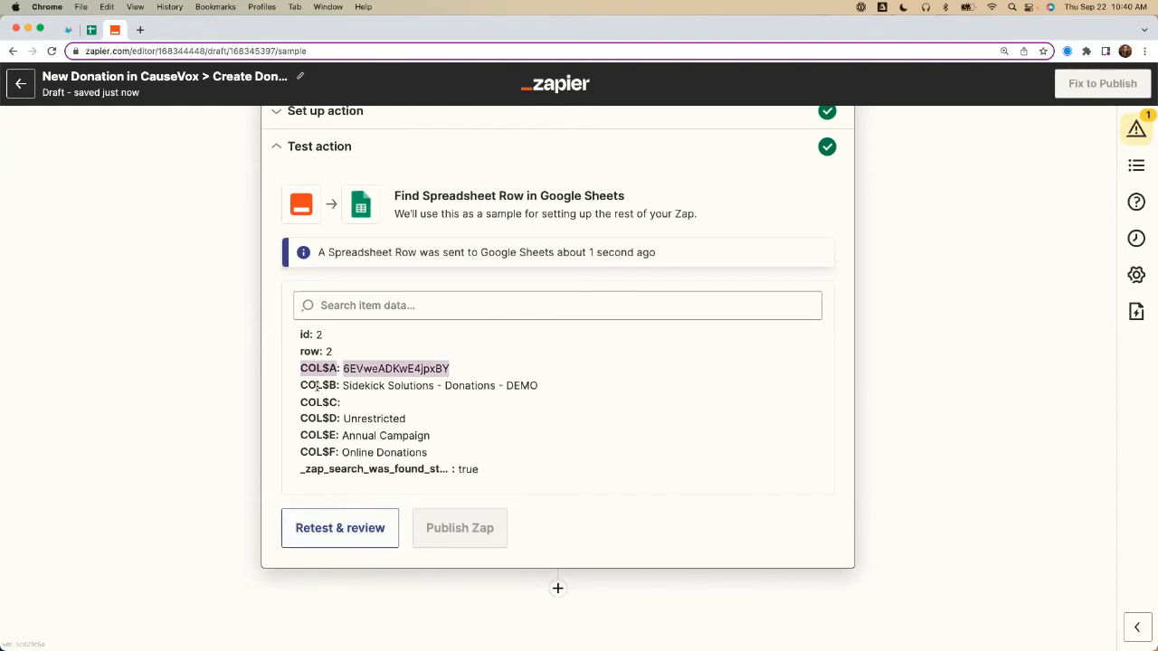
drag(306, 386, 549, 392)
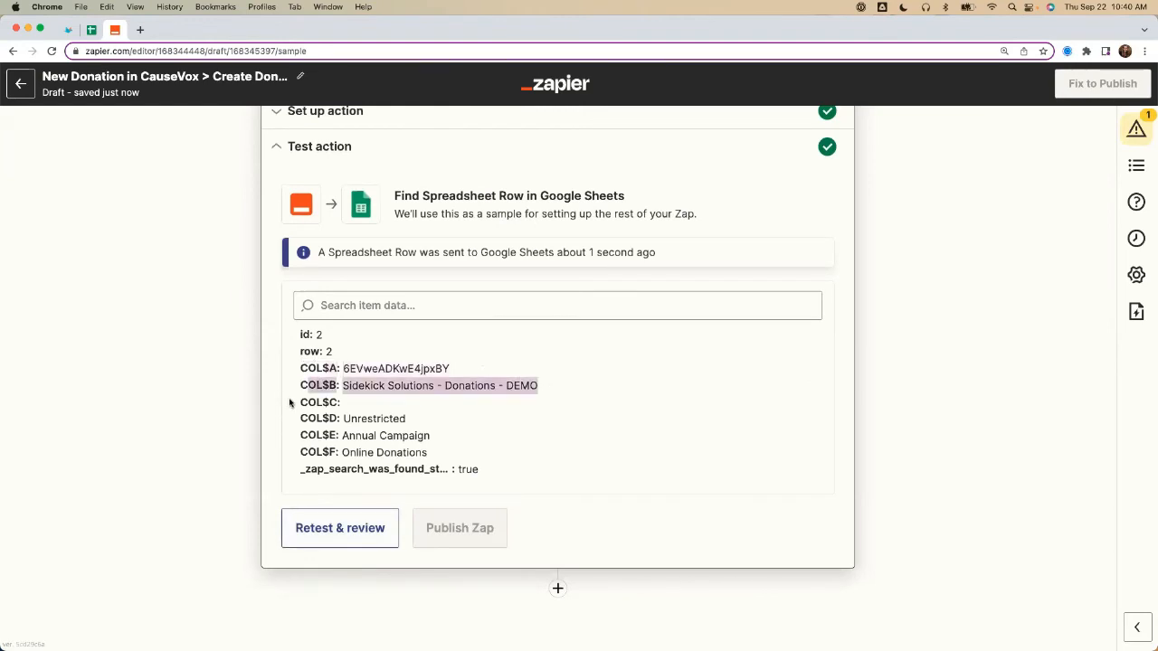
click(91, 30)
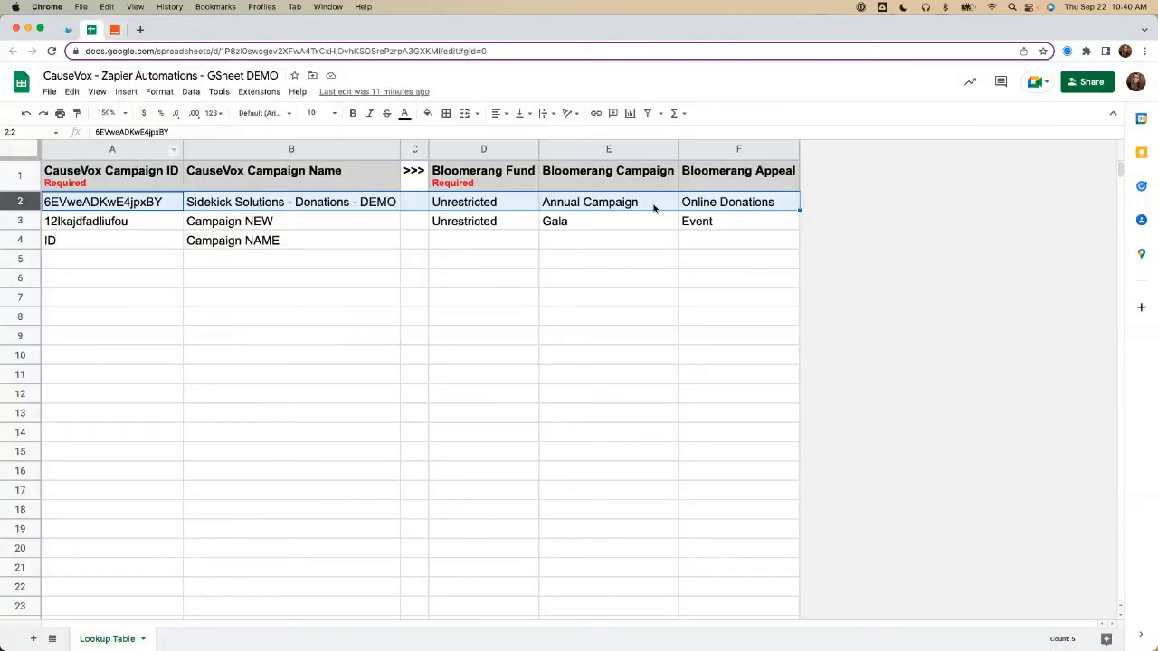
click(116, 29)
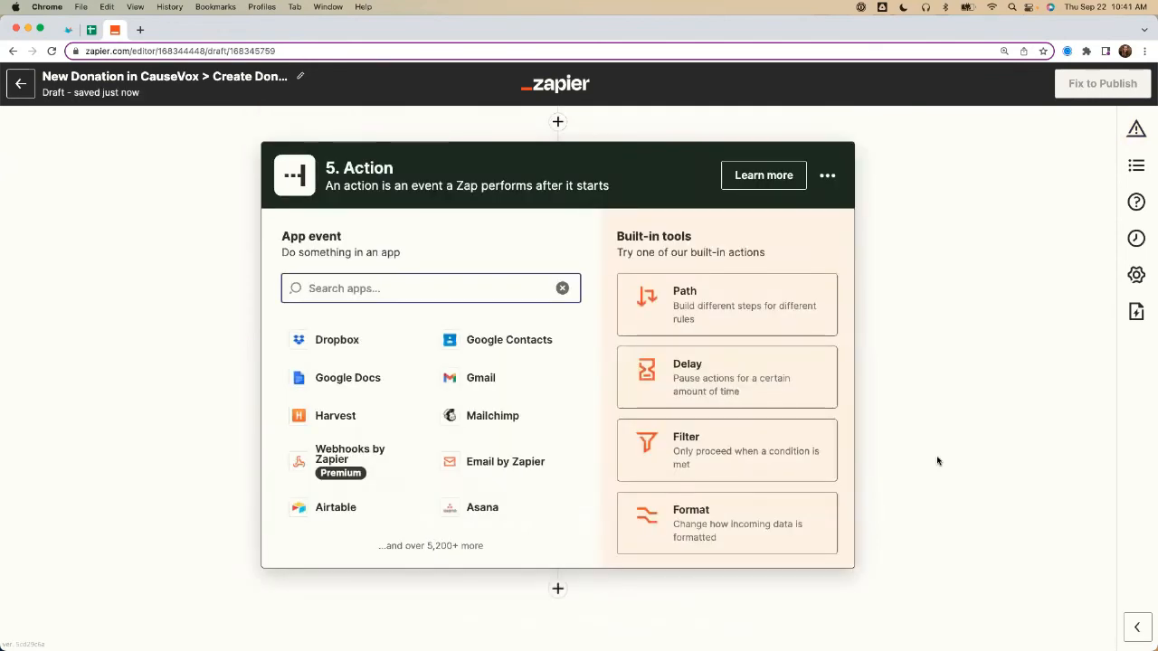
Step: Add a Formatter by Zapier action after the lookup step, with Date / Time as its event and Format as its transform
click(703, 526)
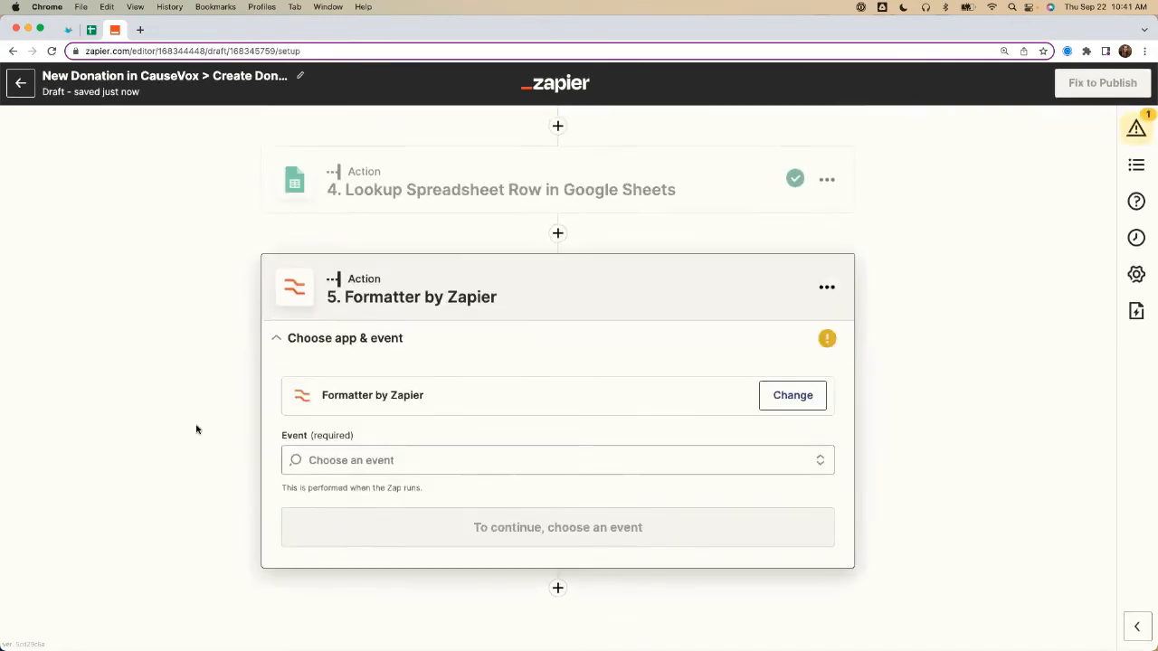
click(349, 457)
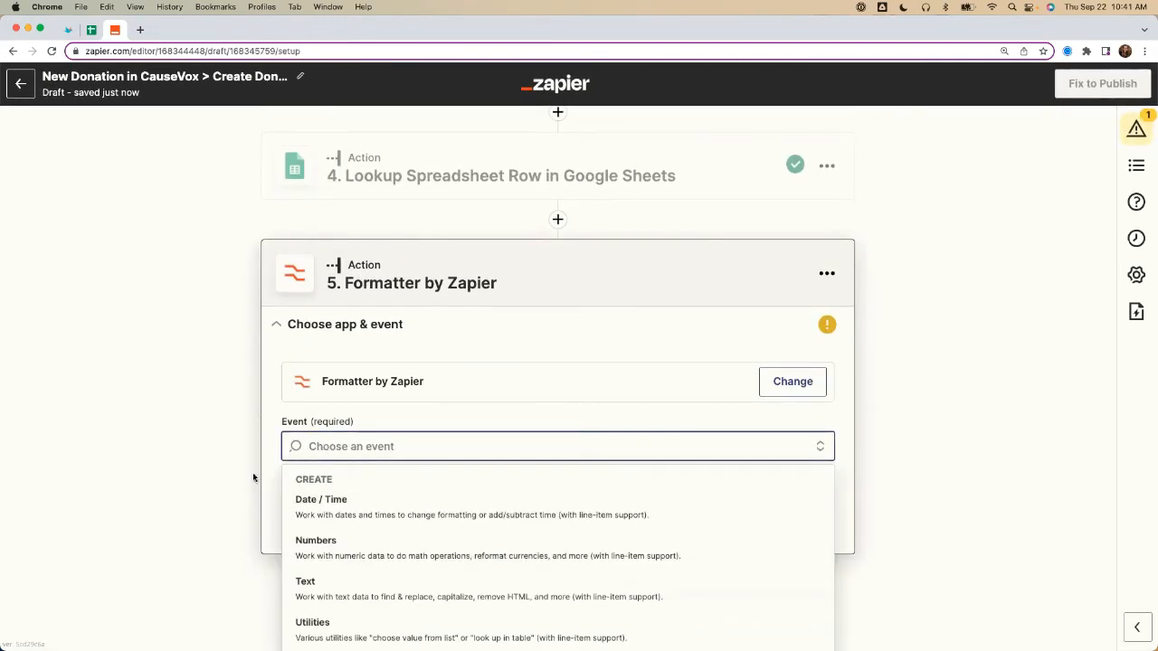
click(325, 514)
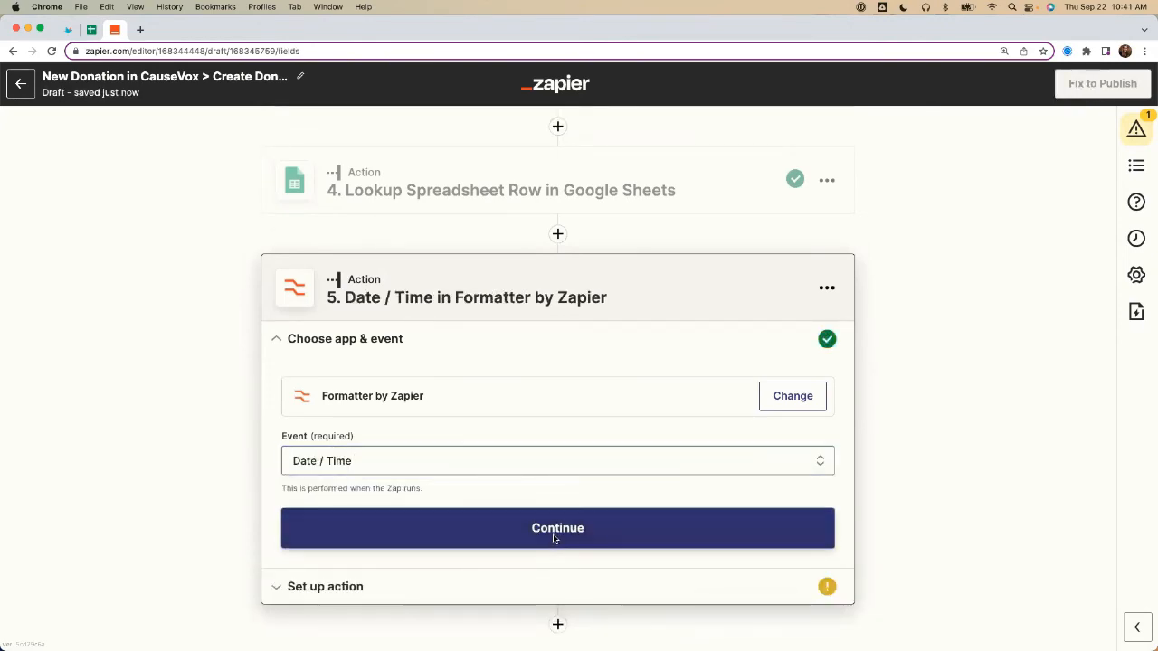
click(556, 540)
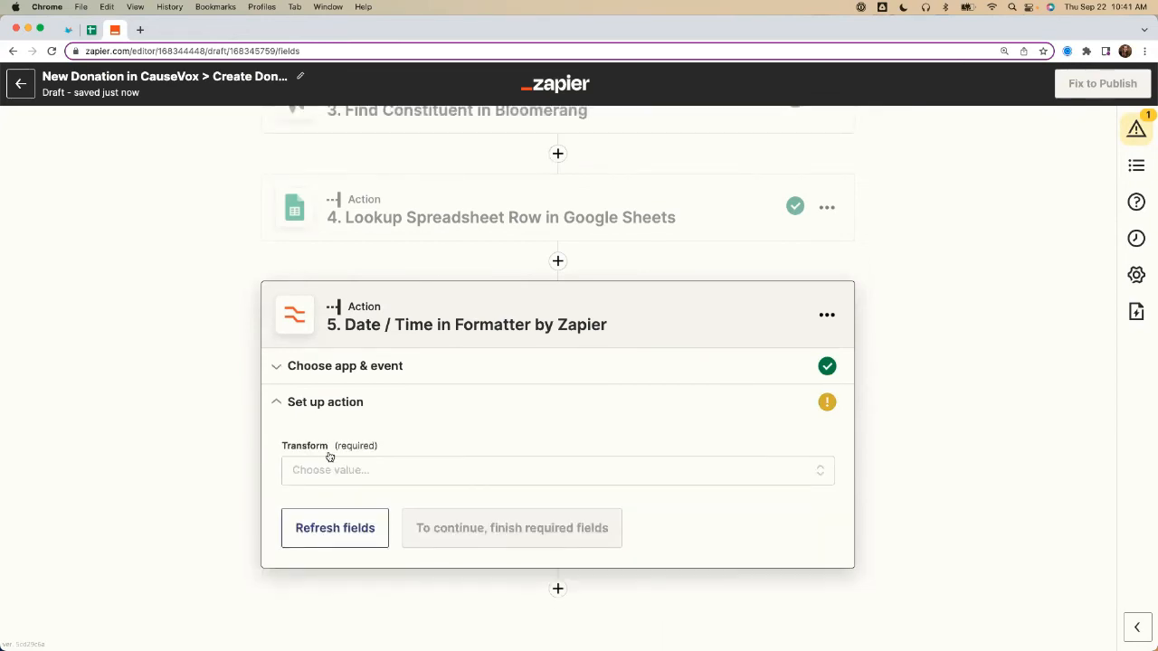
click(346, 475)
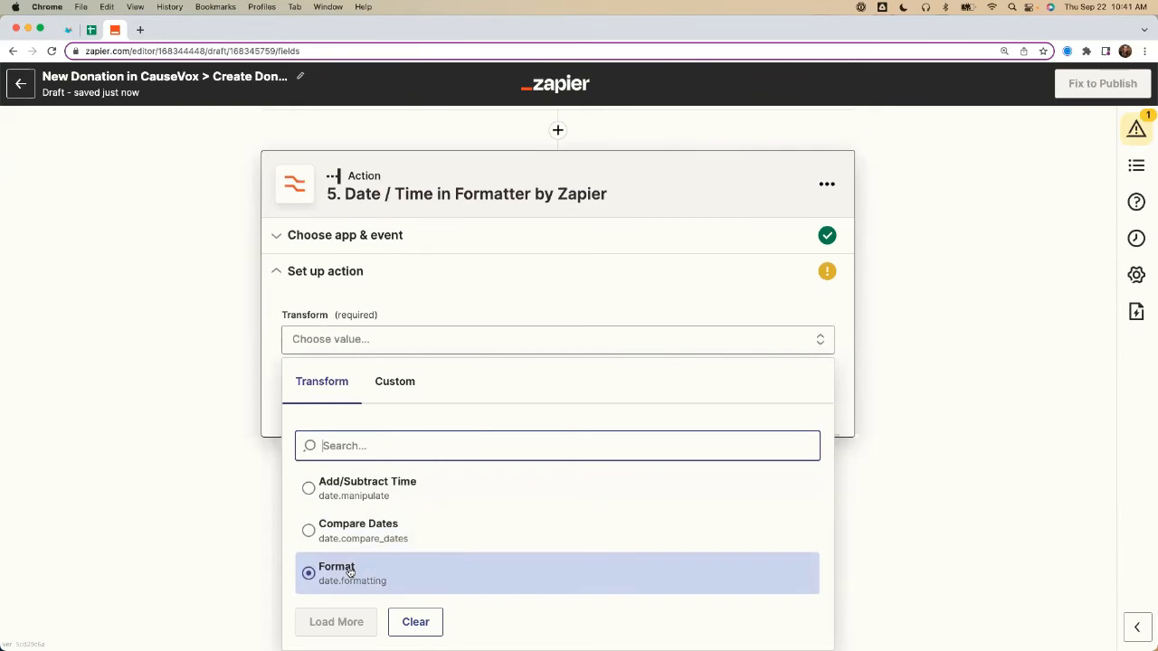
click(349, 570)
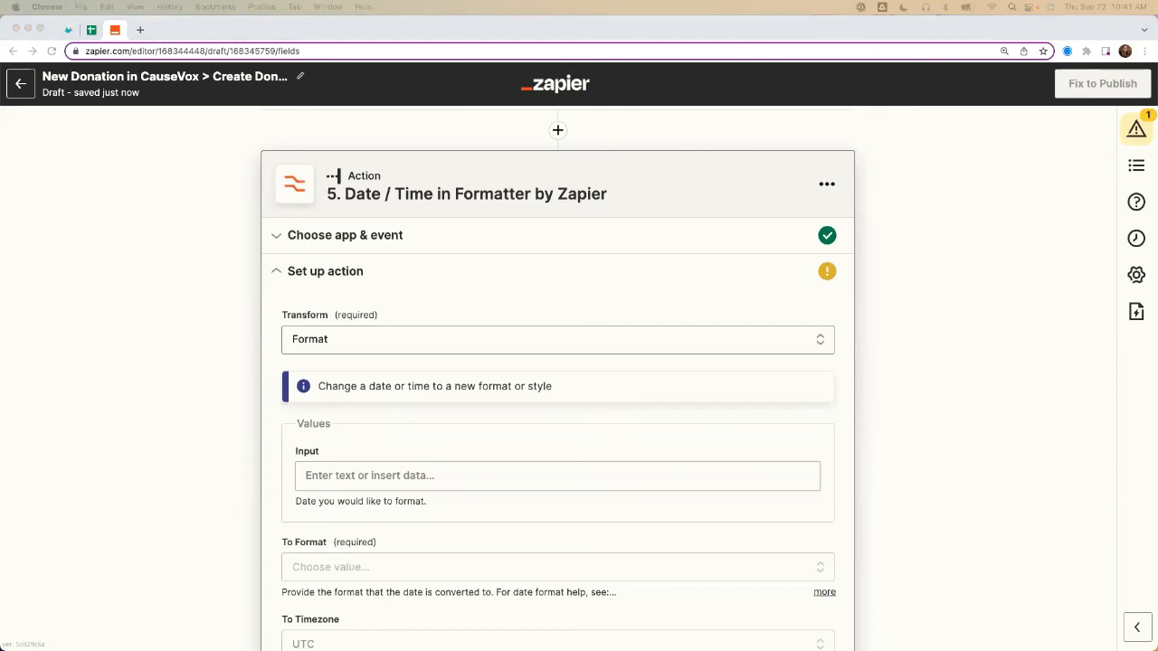
Step: Map the CauseVox donation's Created At value as the date formatter's Input
click(333, 476)
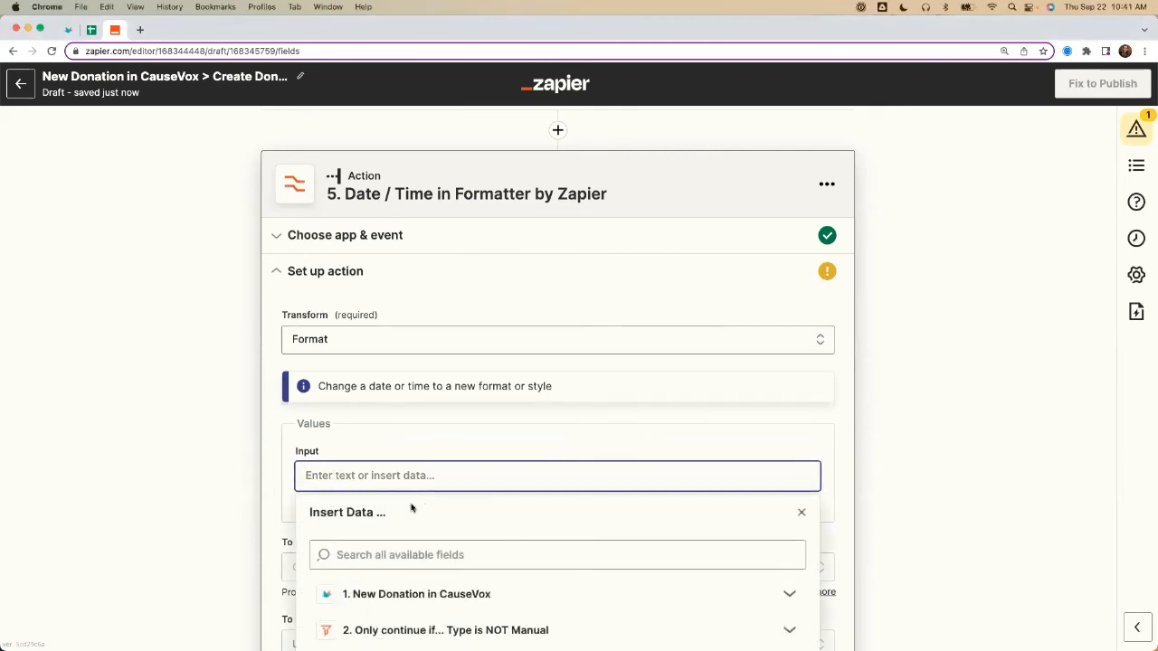
text(Create)
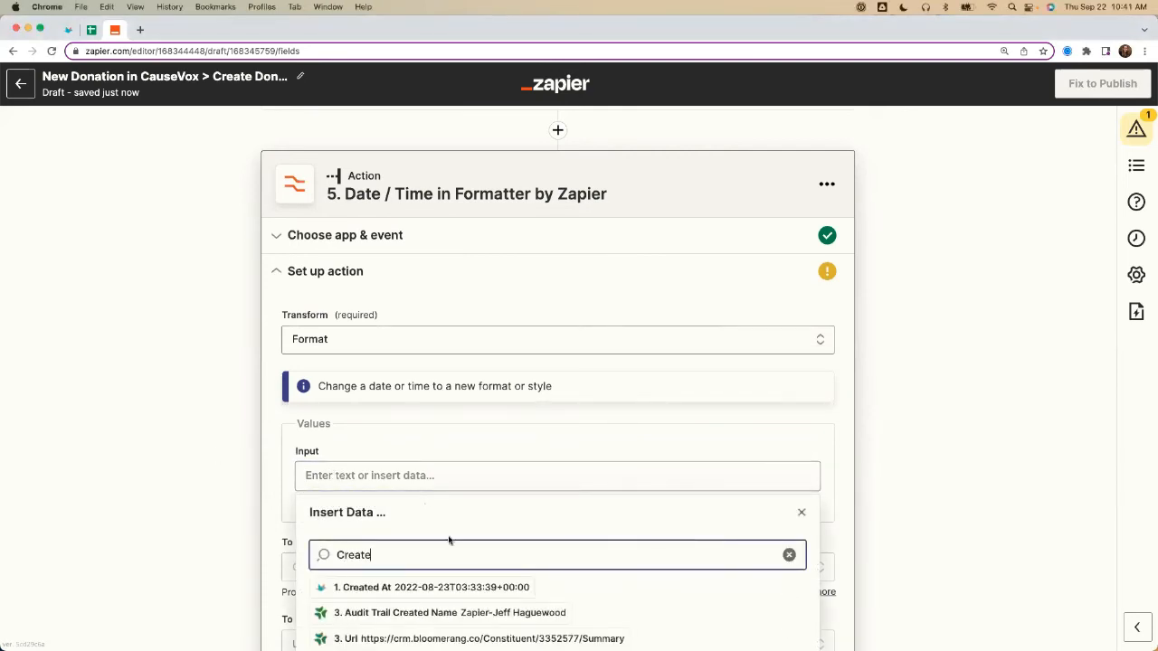
click(442, 586)
click(173, 442)
Step: Review the formatter's format and timezone fields and set To Timezone to US/Eastern
scroll(174, 425, down, 1)
scroll(175, 425, down, 5)
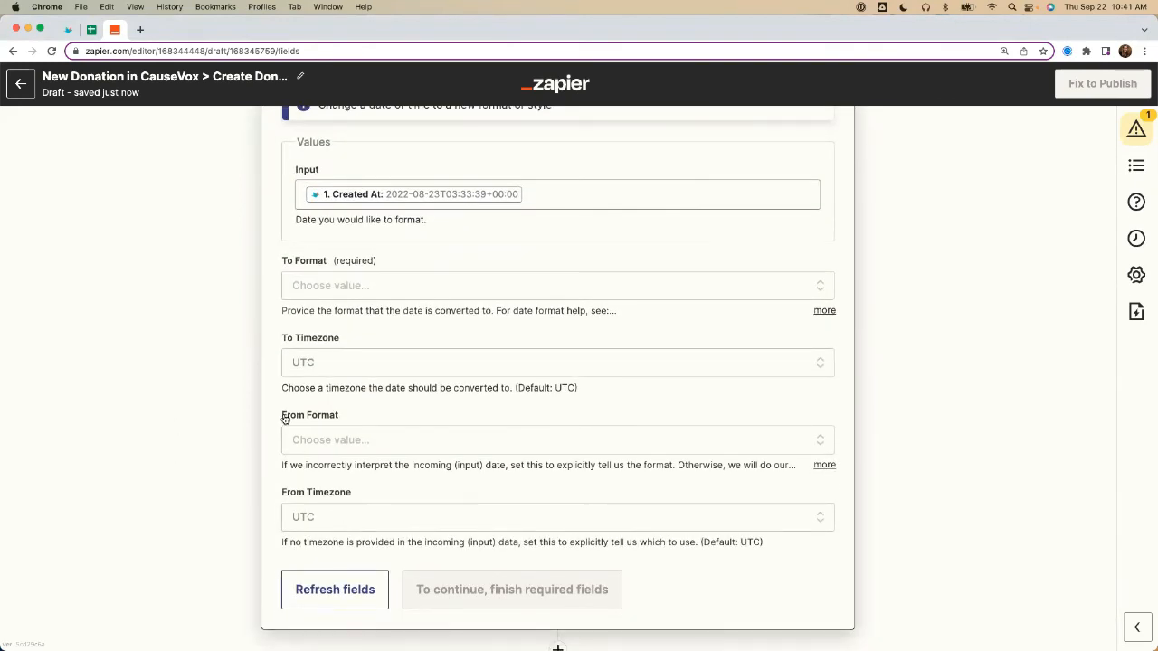
drag(282, 415, 344, 418)
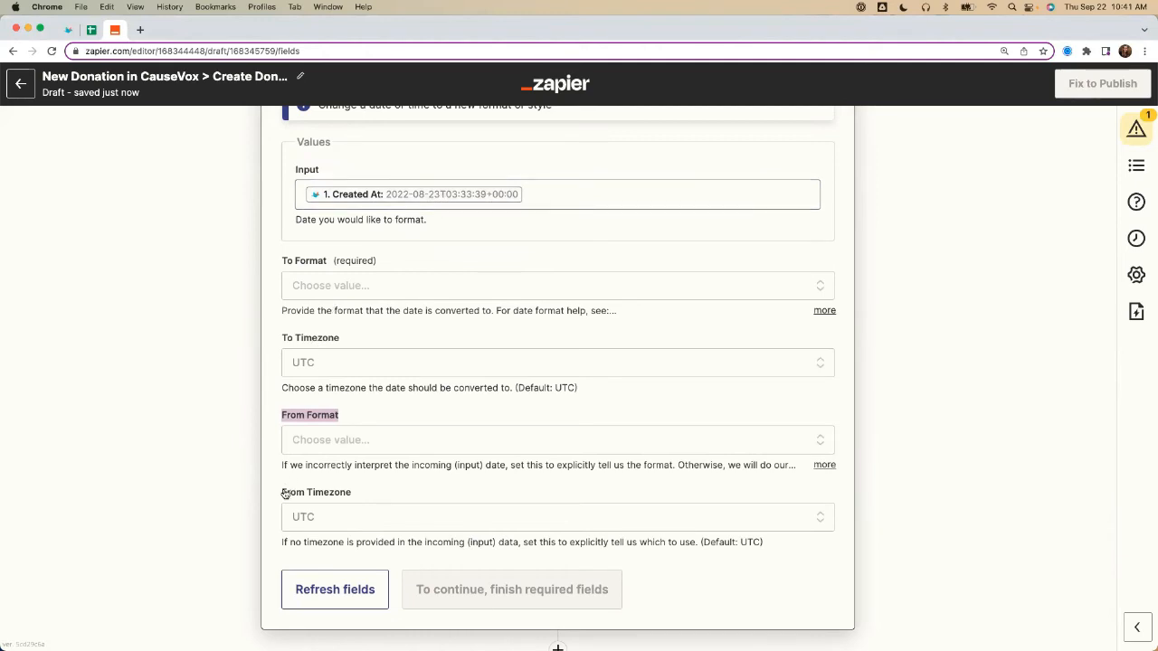
drag(285, 493, 380, 495)
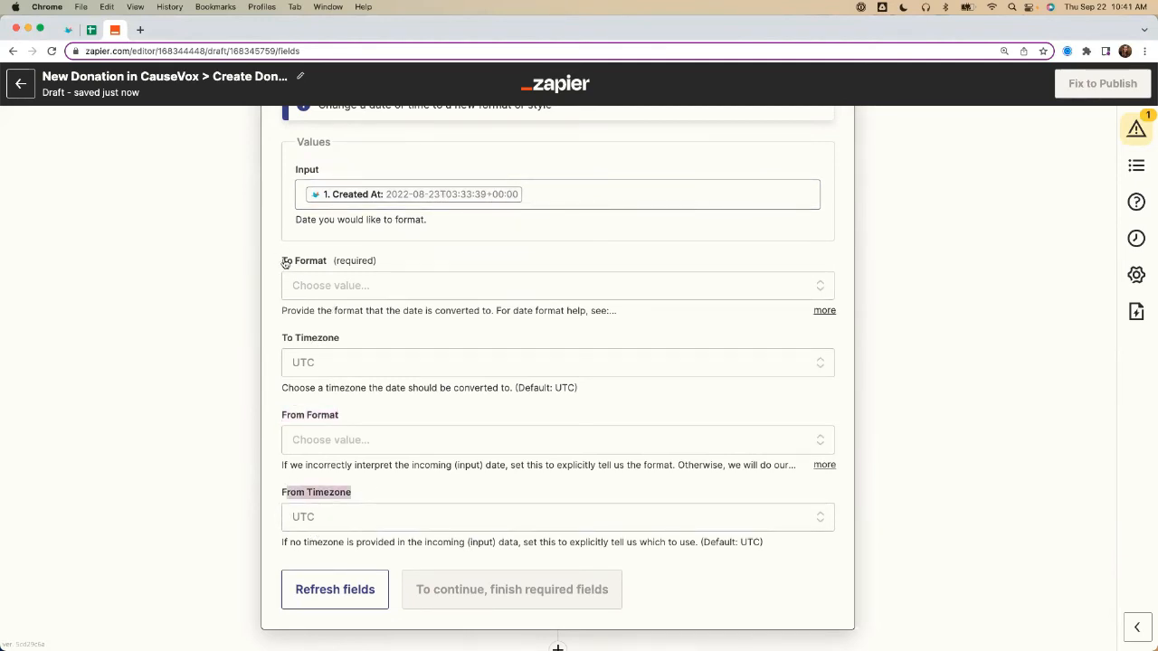
drag(285, 262, 327, 261)
drag(284, 339, 349, 345)
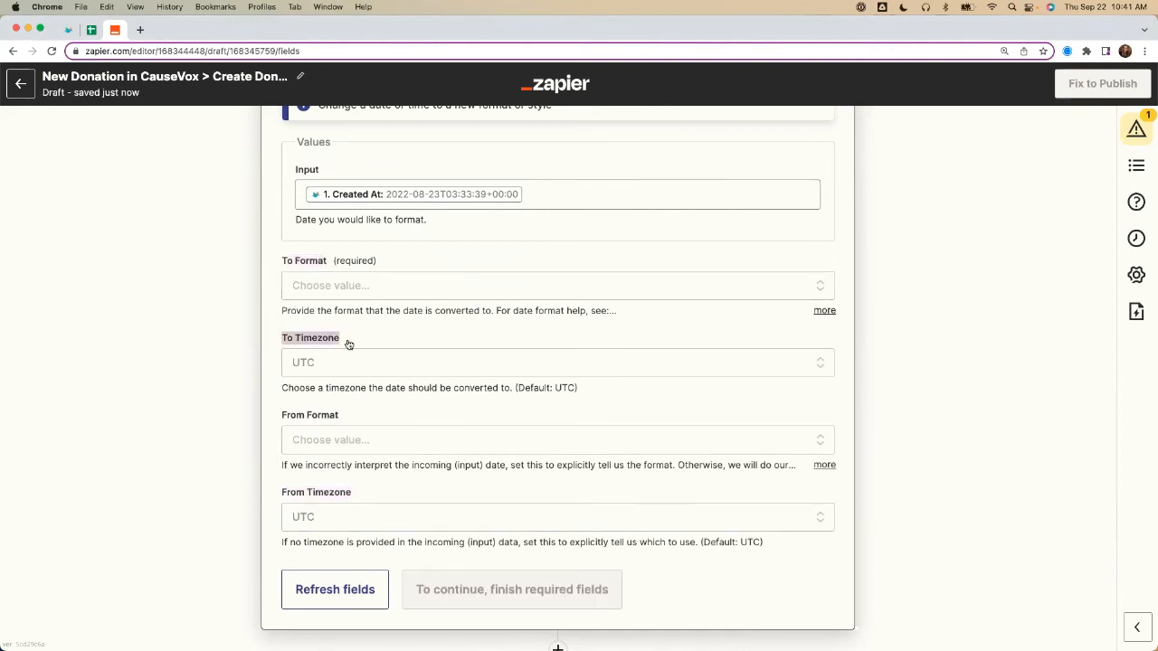
click(337, 360)
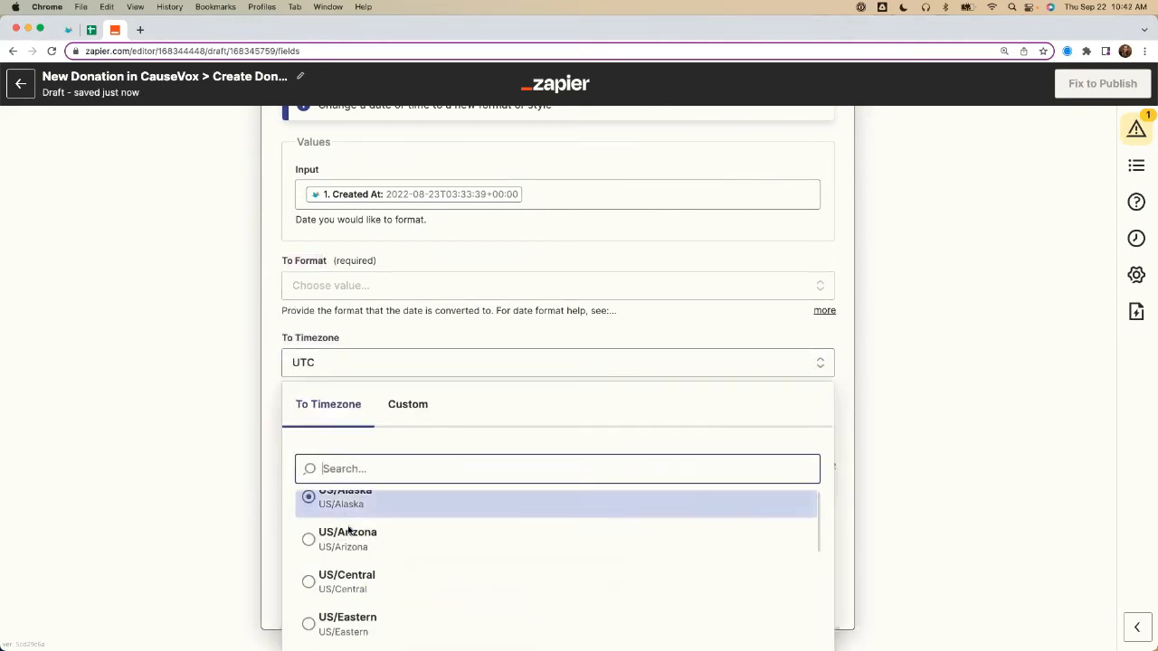
scroll(349, 532, down, 1)
click(347, 586)
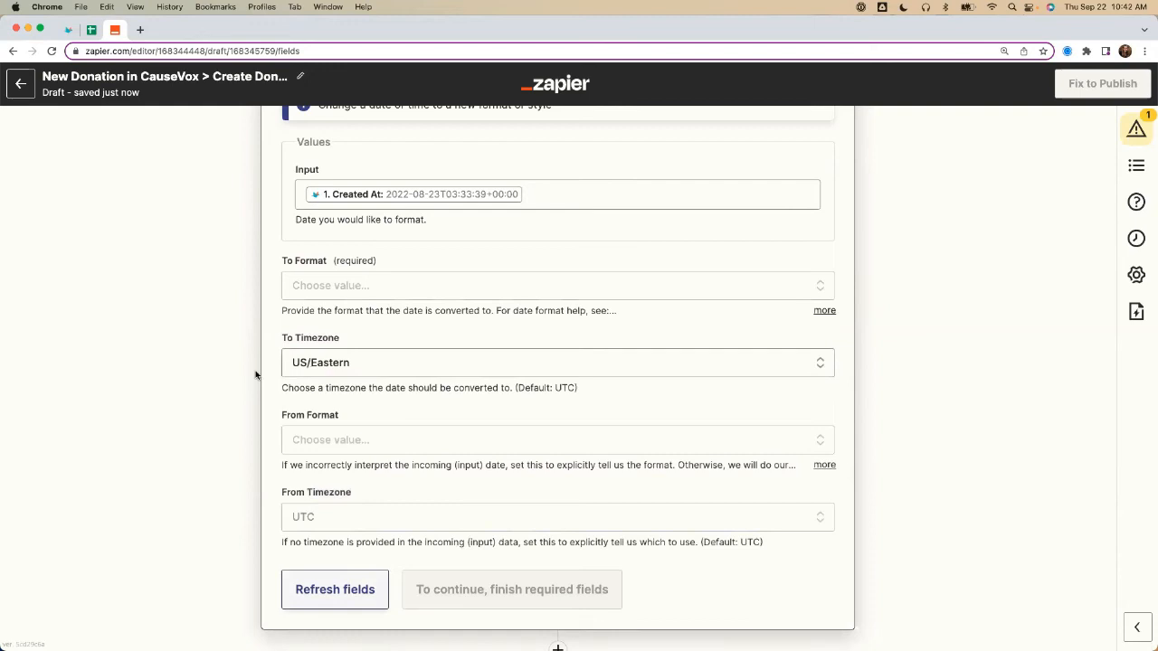
Step: Set the formatter's To Format to YYYY-MM-DD
click(333, 284)
scroll(383, 516, down, 1)
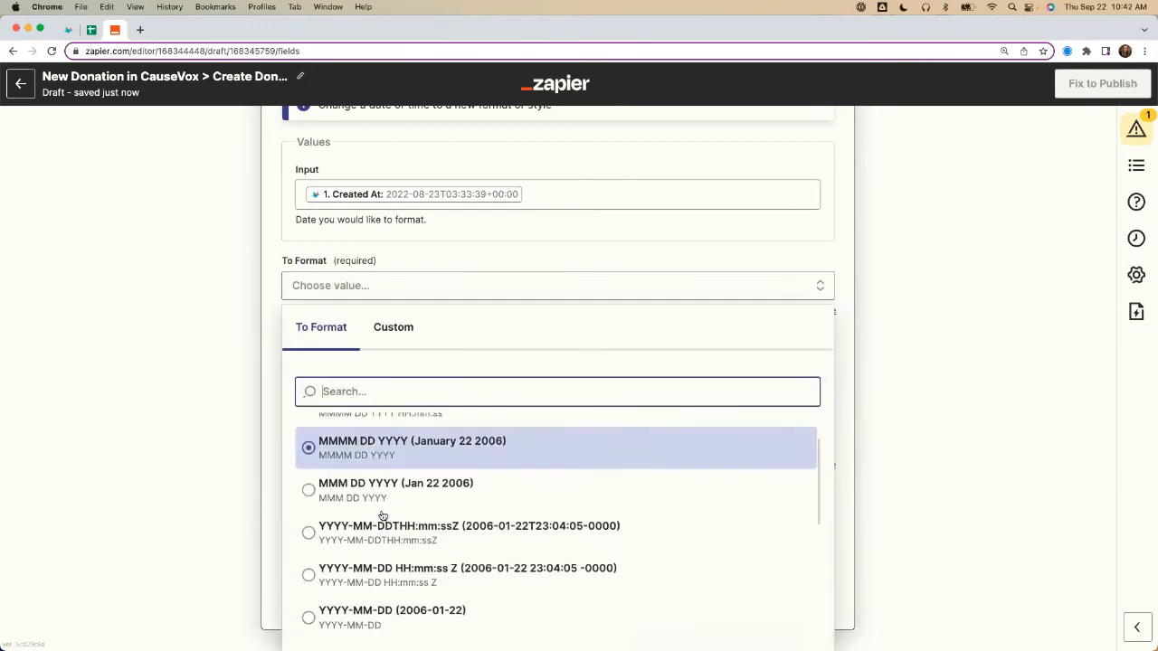
scroll(383, 516, down, 3)
click(382, 523)
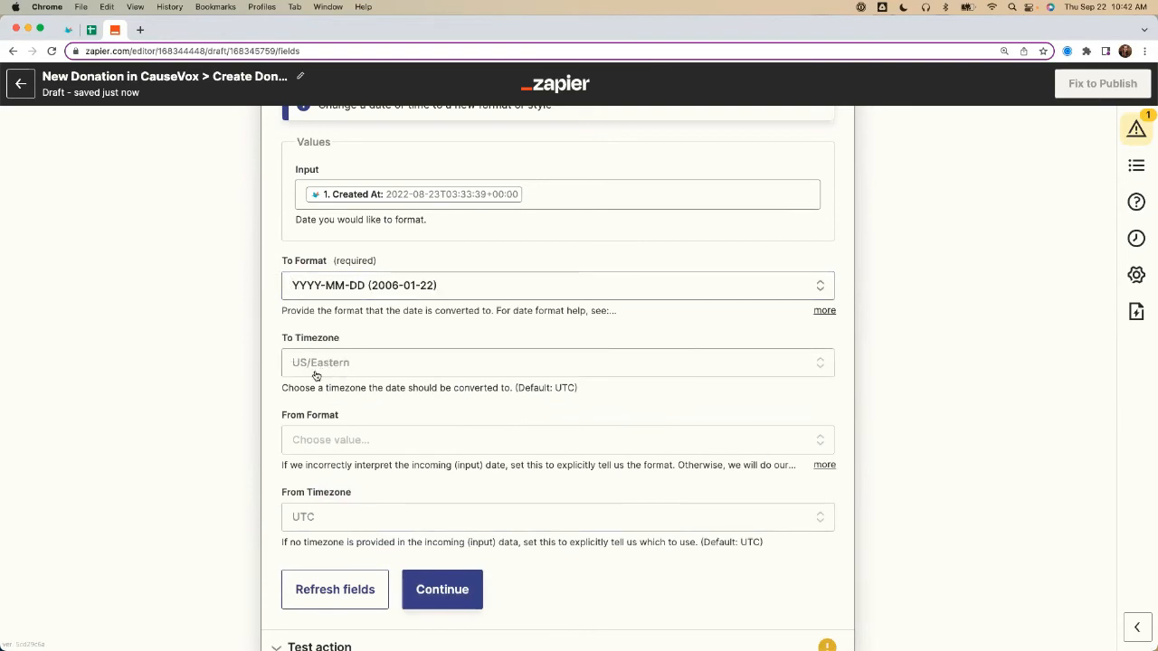
Step: Finish the date formatter setup and run its test with review
scroll(259, 407, down, 2)
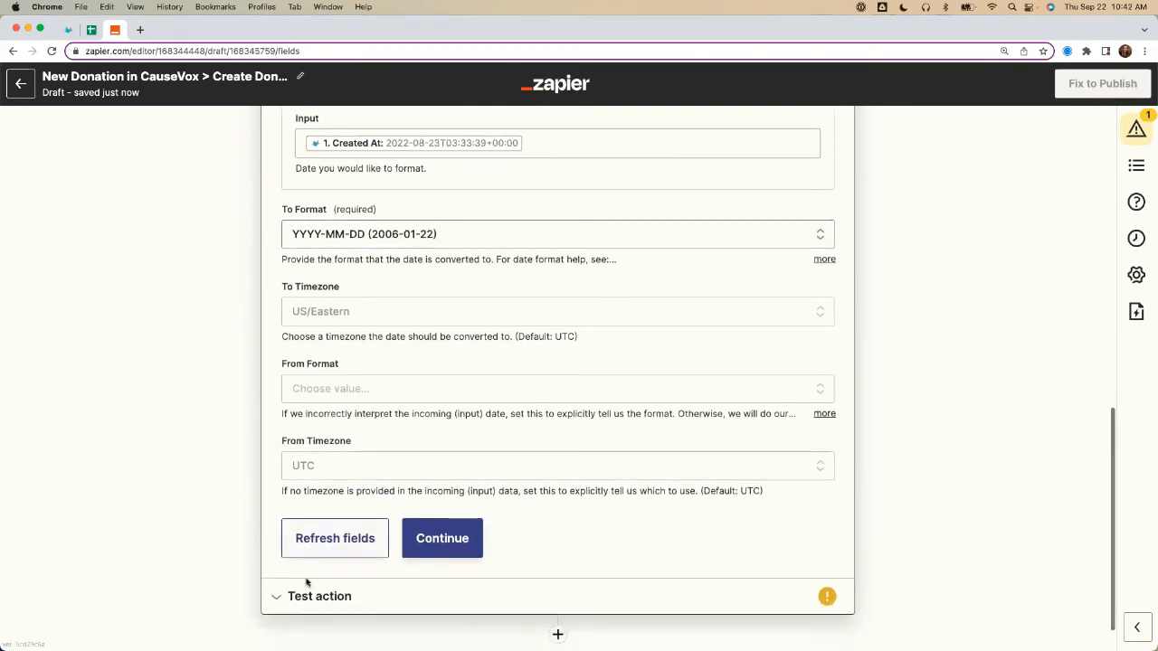
click(303, 595)
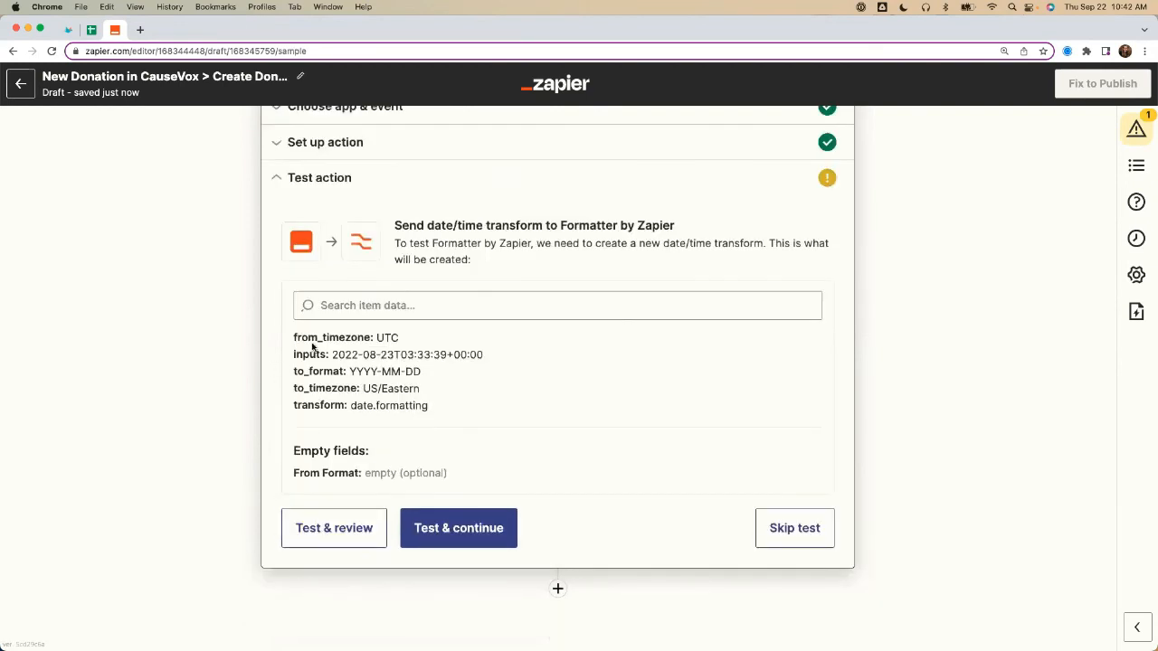
click(324, 532)
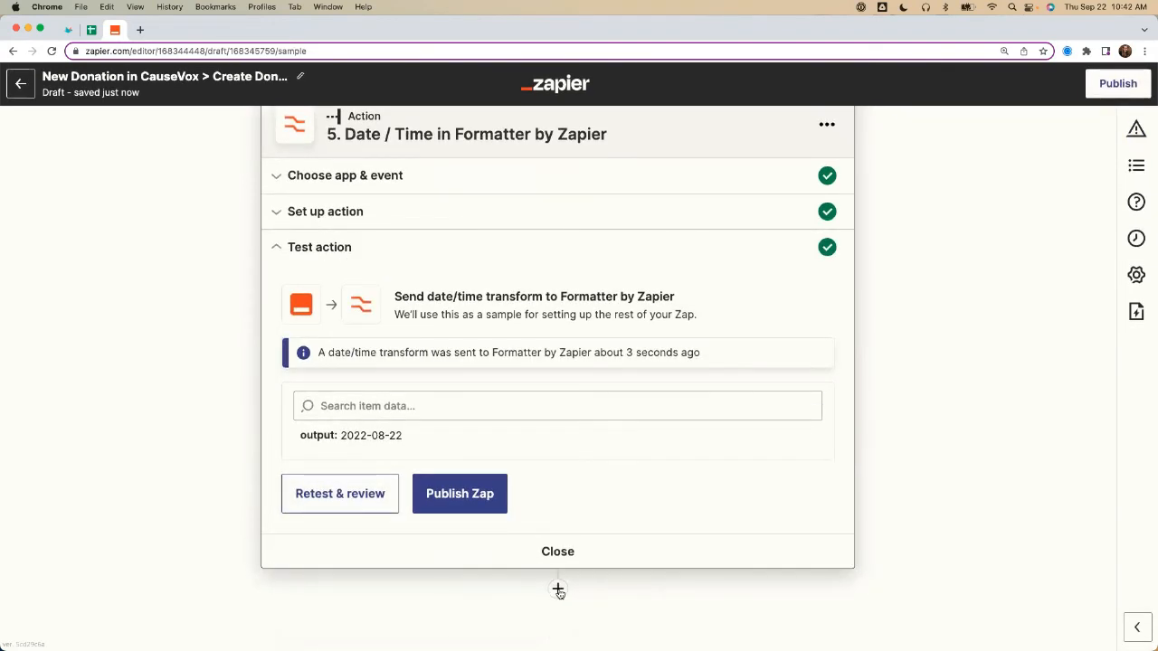
Step: Add the latest Bloomerang app as an action after the date formatter, with Create Donation as its event
scroll(555, 585, up, 5)
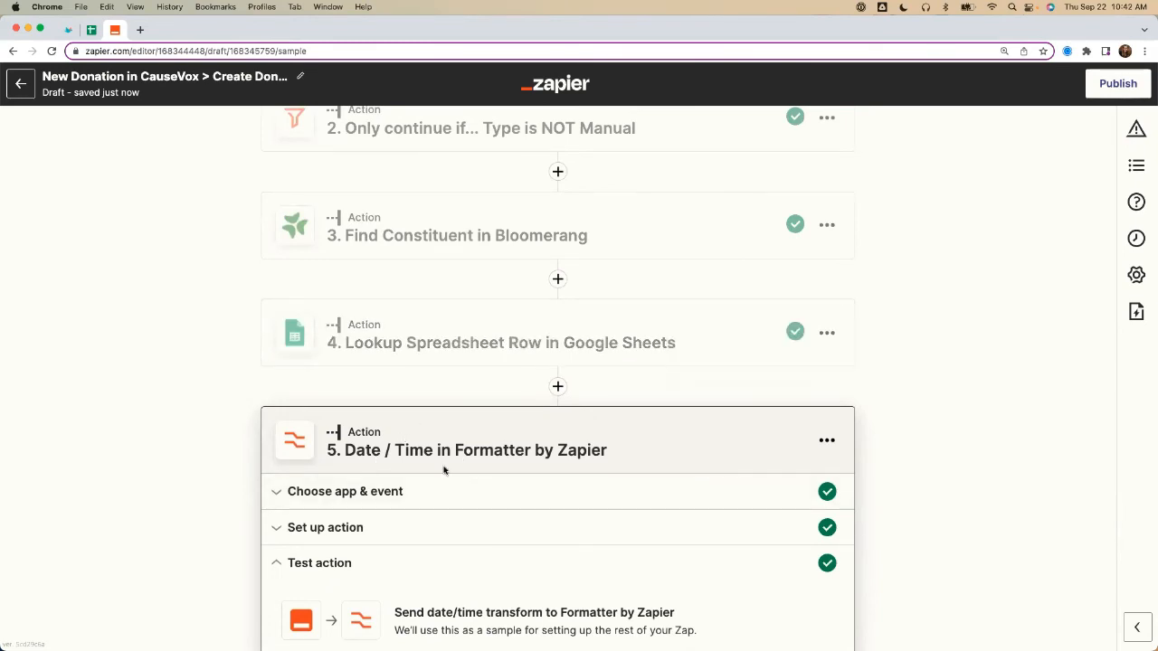
scroll(240, 455, down, 3)
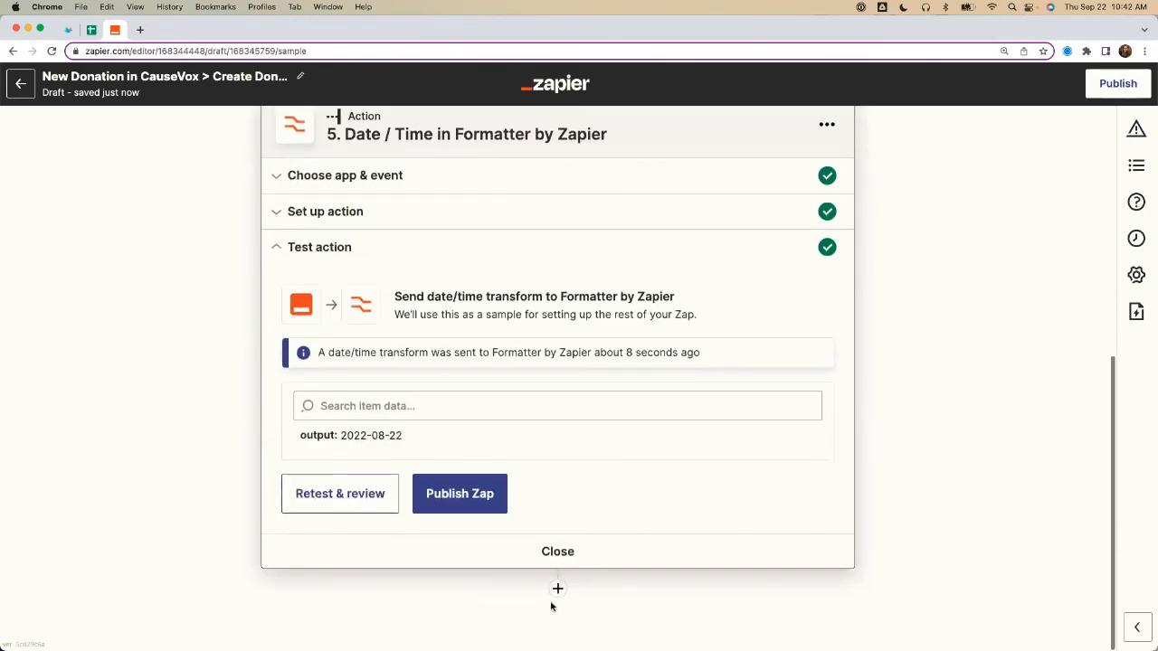
click(558, 587)
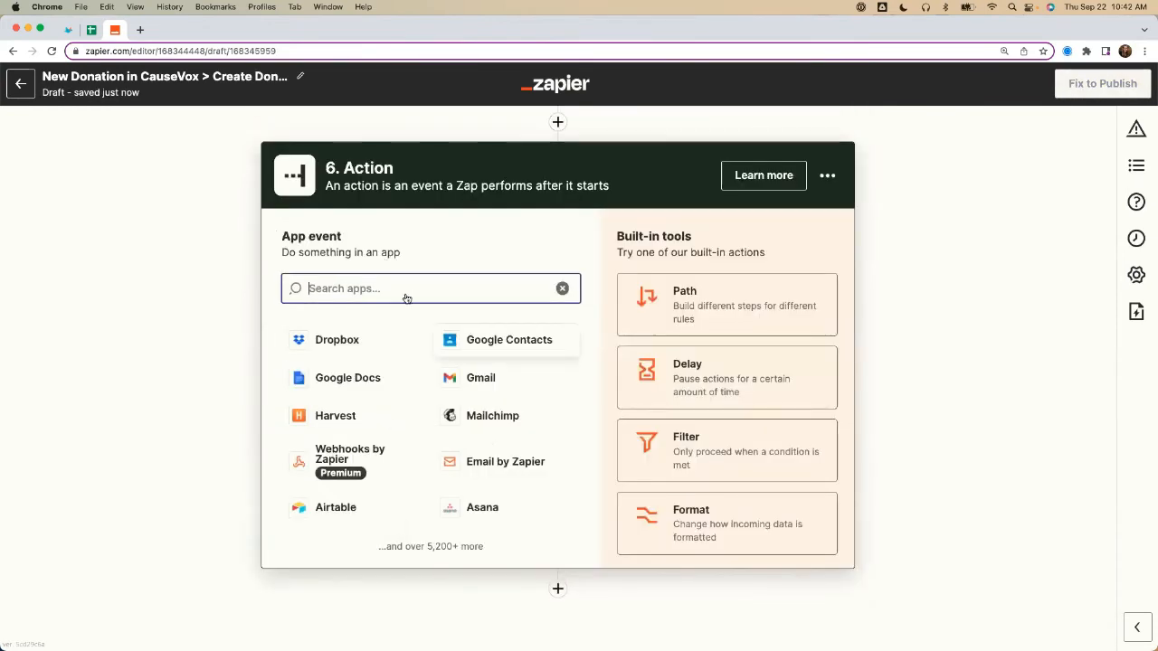
text(Bloom)
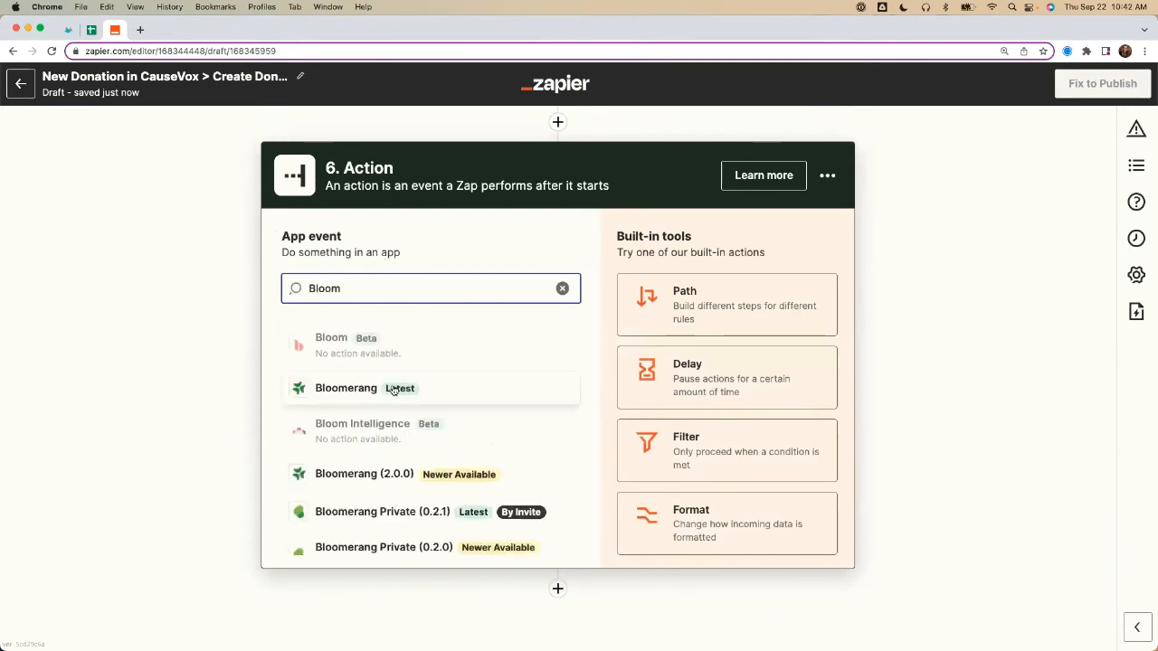
click(393, 388)
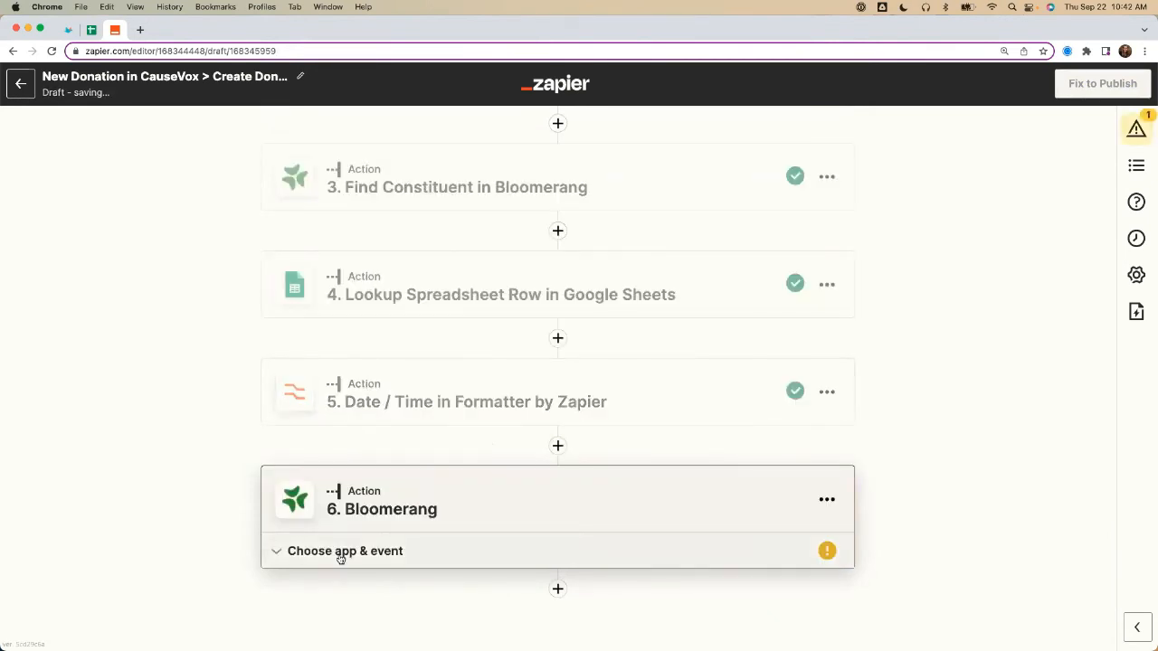
click(353, 512)
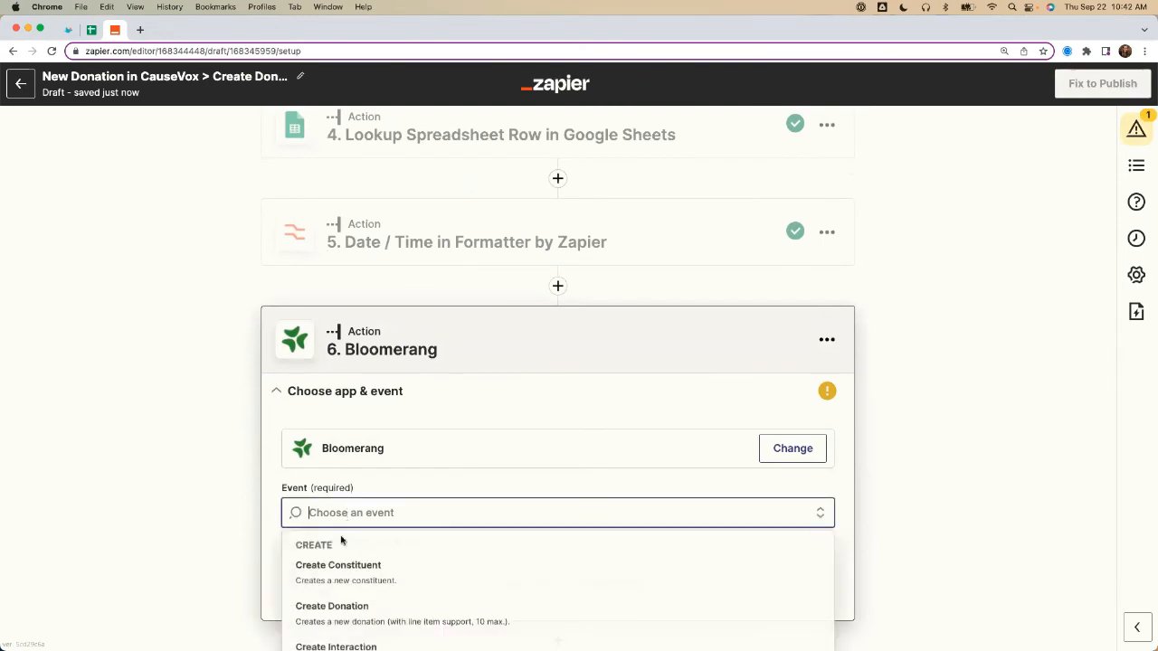
click(334, 608)
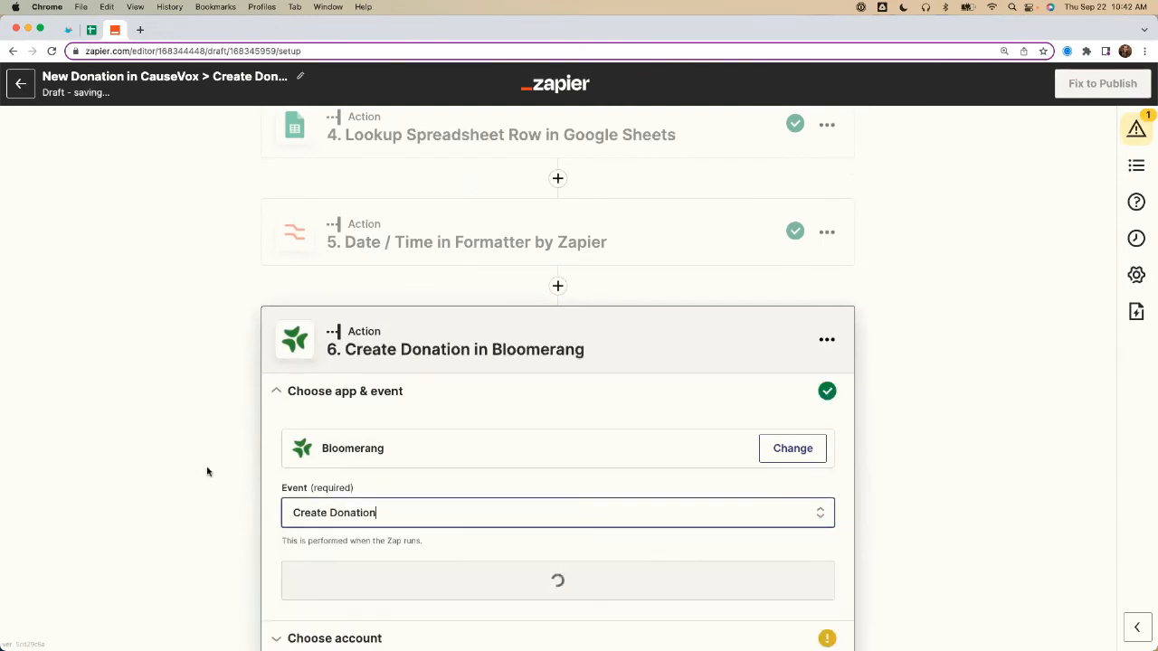
click(354, 494)
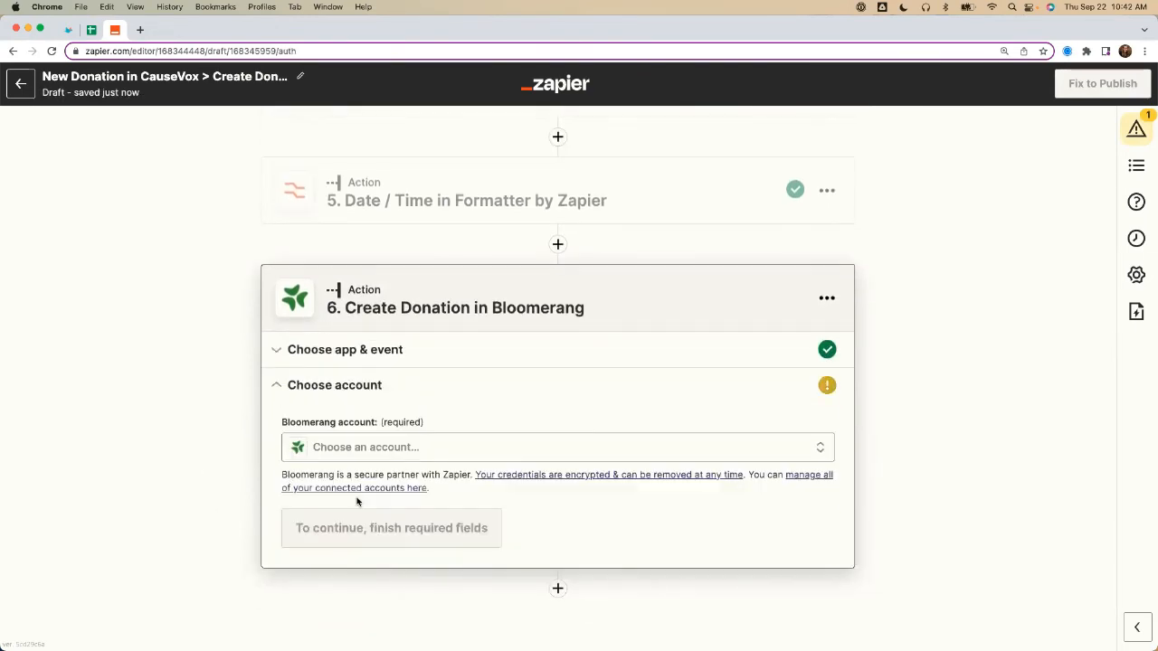
Step: Choose the connected Bloomerang (2.1.0) account for the Create Donation action and continue to its setup
click(340, 448)
click(363, 636)
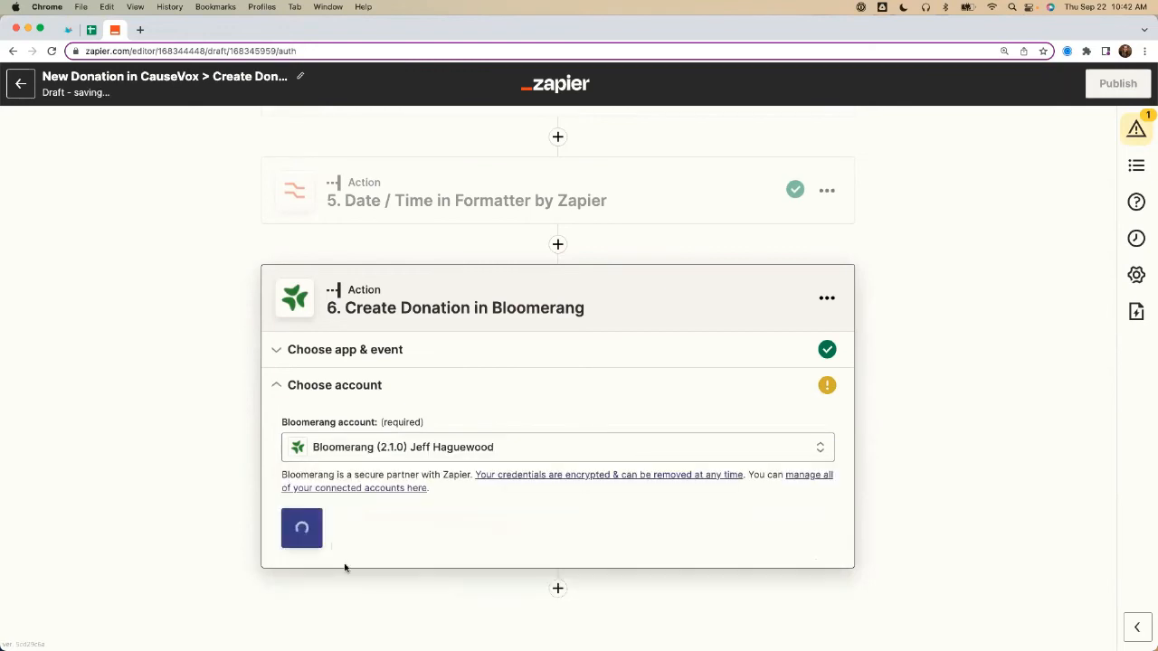
click(302, 529)
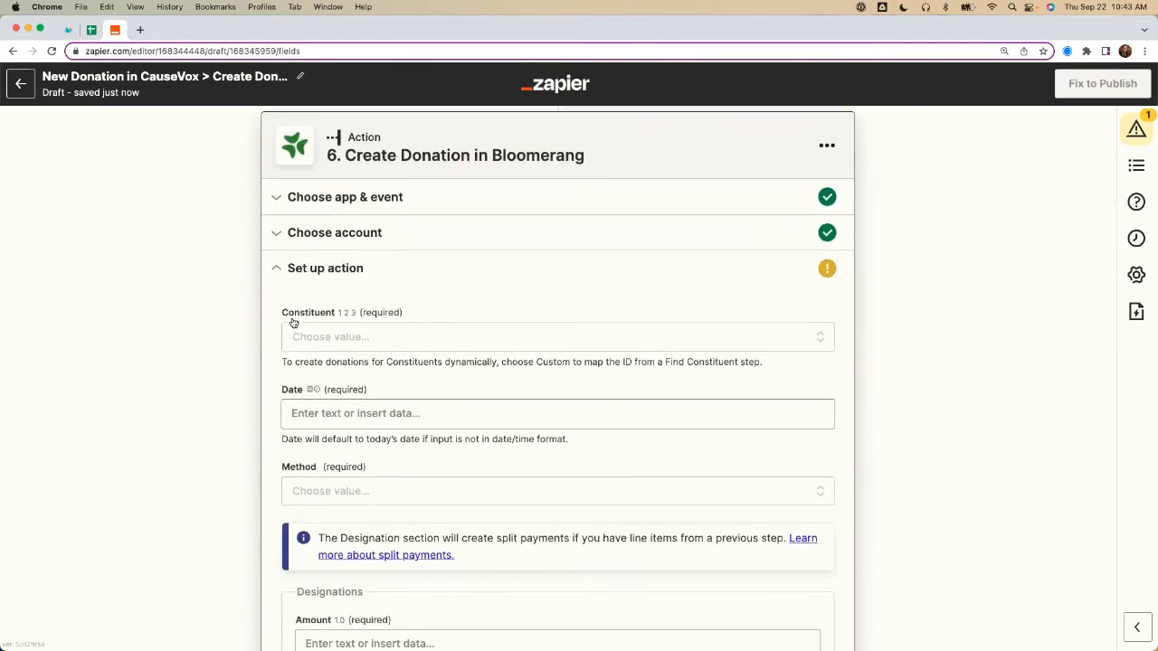
Step: Select the first listed constituent as a fixed value for the donation's Constituent field
drag(284, 315, 340, 314)
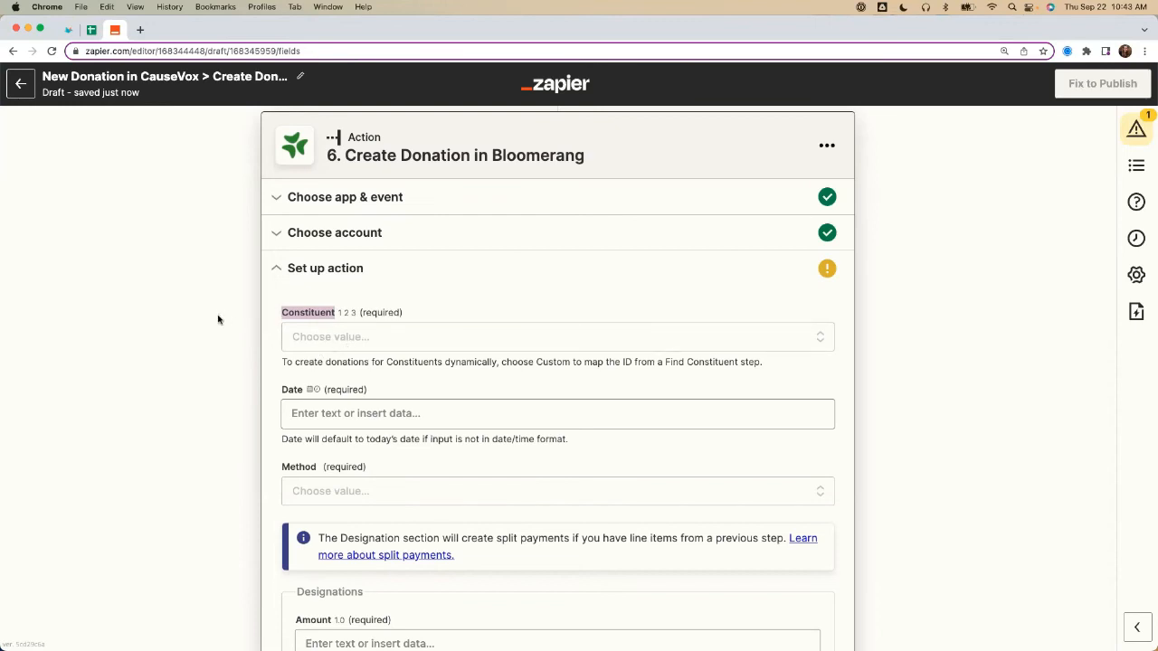
click(322, 336)
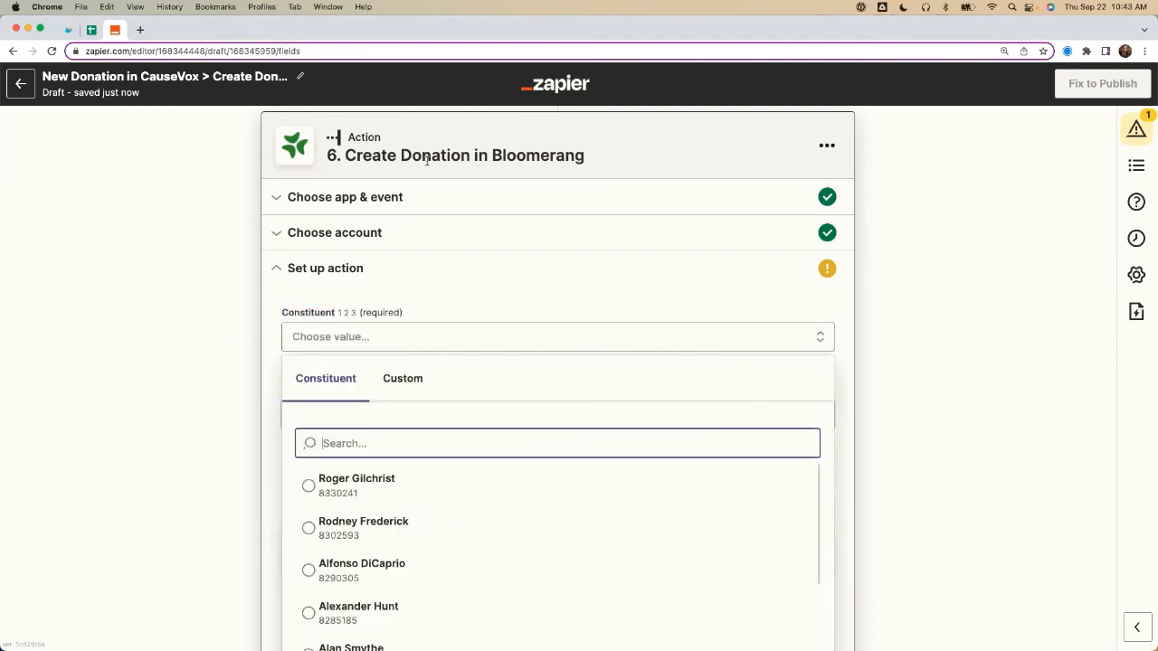
scroll(166, 423, down, 1)
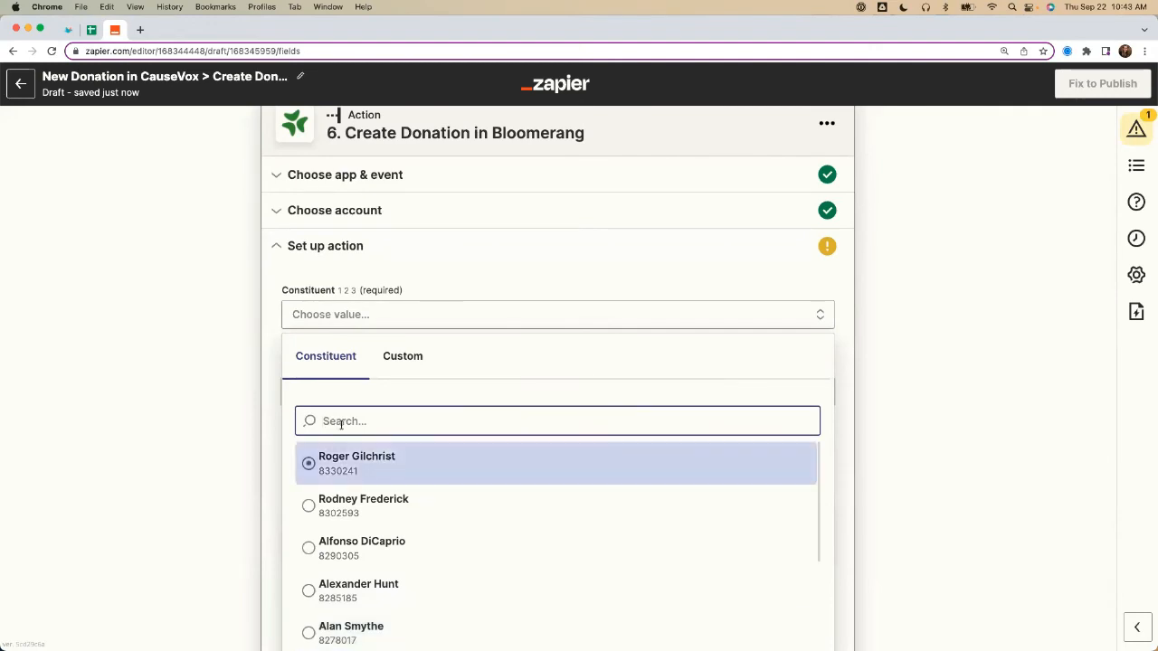
click(318, 467)
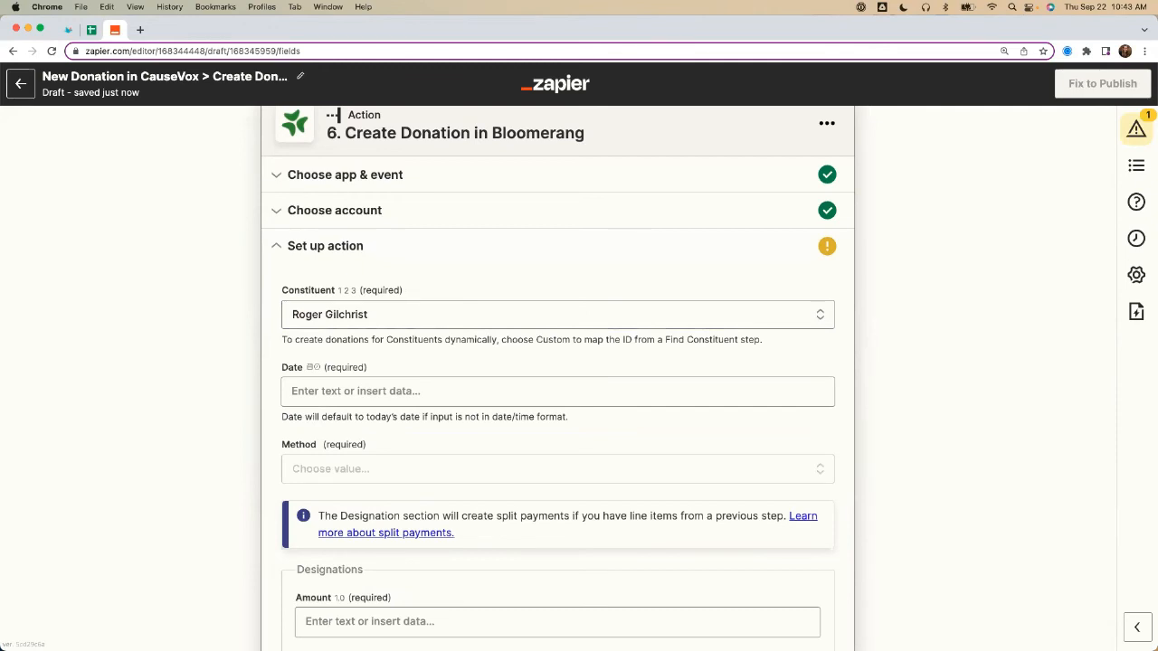
Step: Replace the fixed Constituent with a custom mapping to the ID from the Find Constituent in Bloomerang step
click(347, 317)
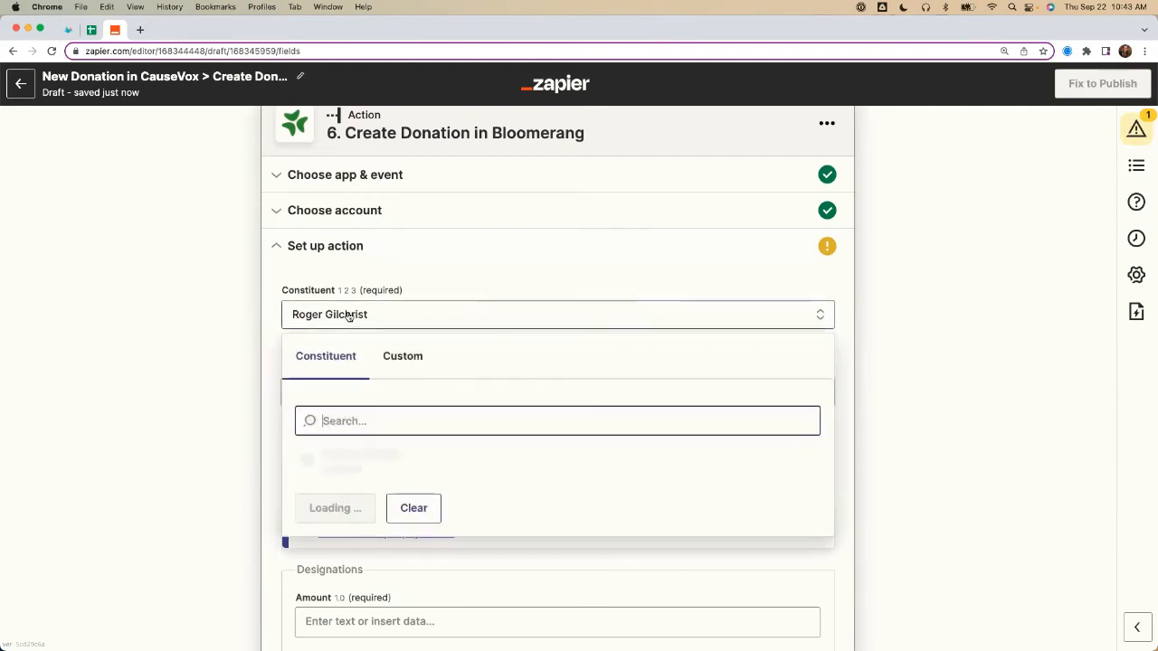
click(402, 360)
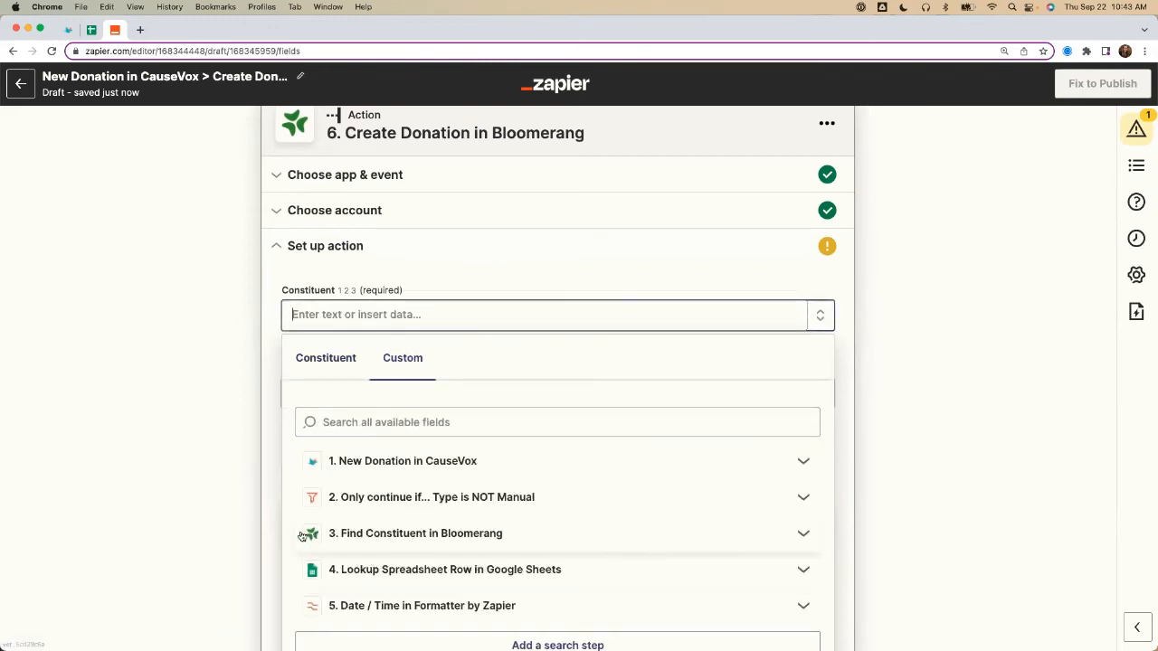
click(425, 541)
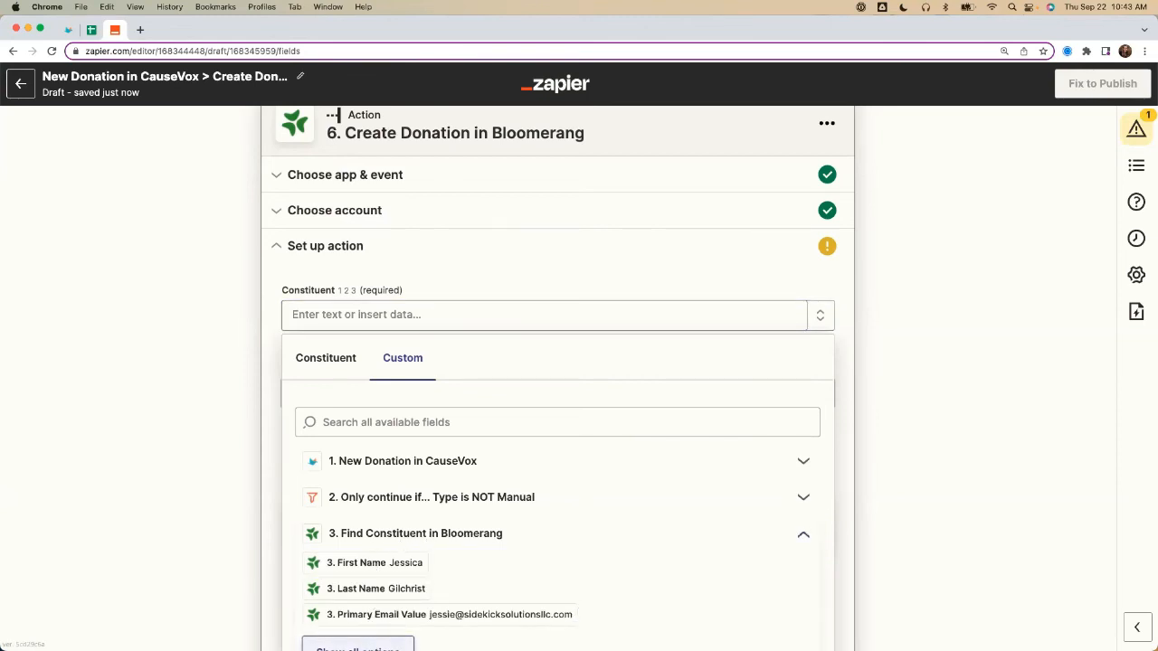
click(357, 648)
scroll(348, 548, down, 3)
scroll(349, 547, down, 3)
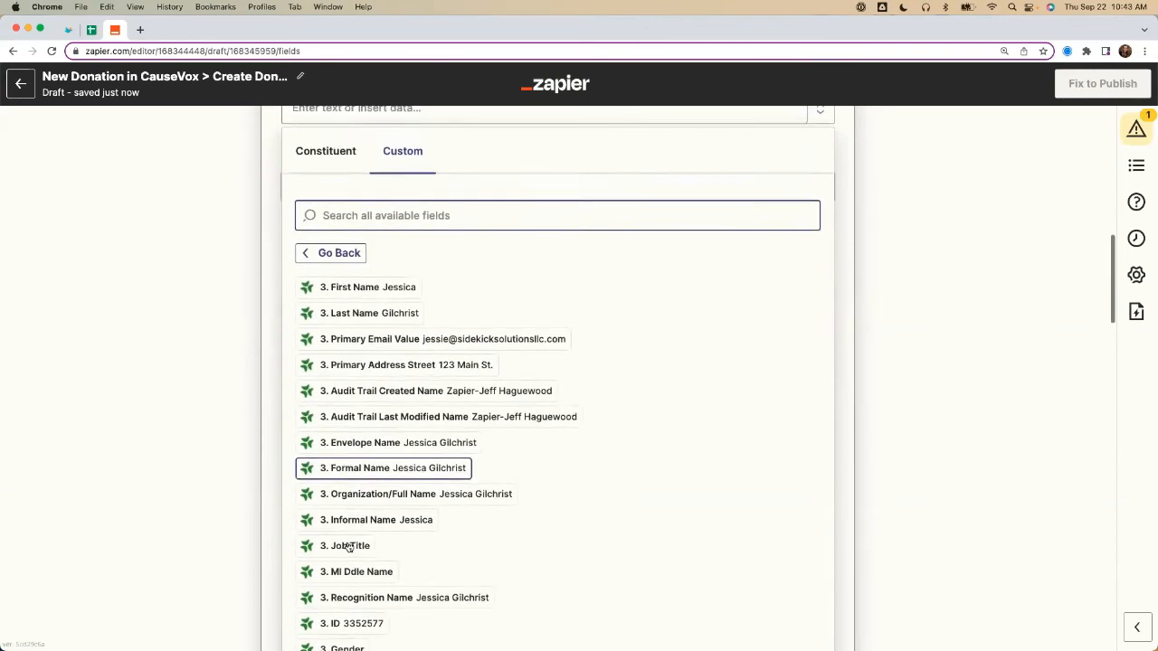
click(349, 567)
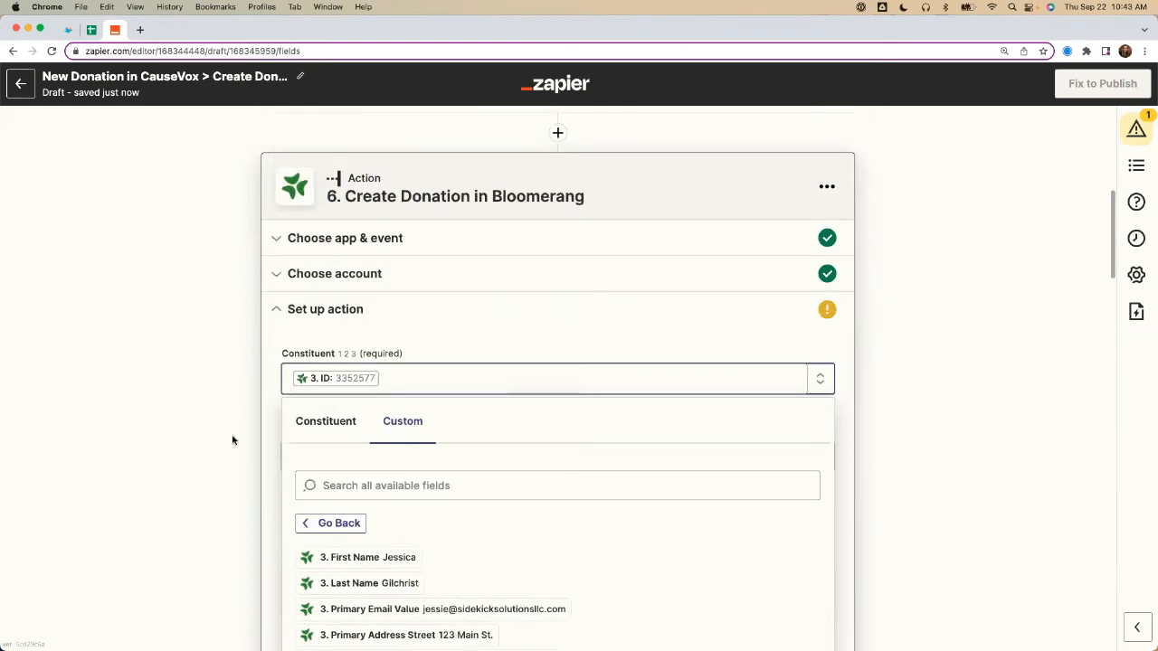
click(254, 409)
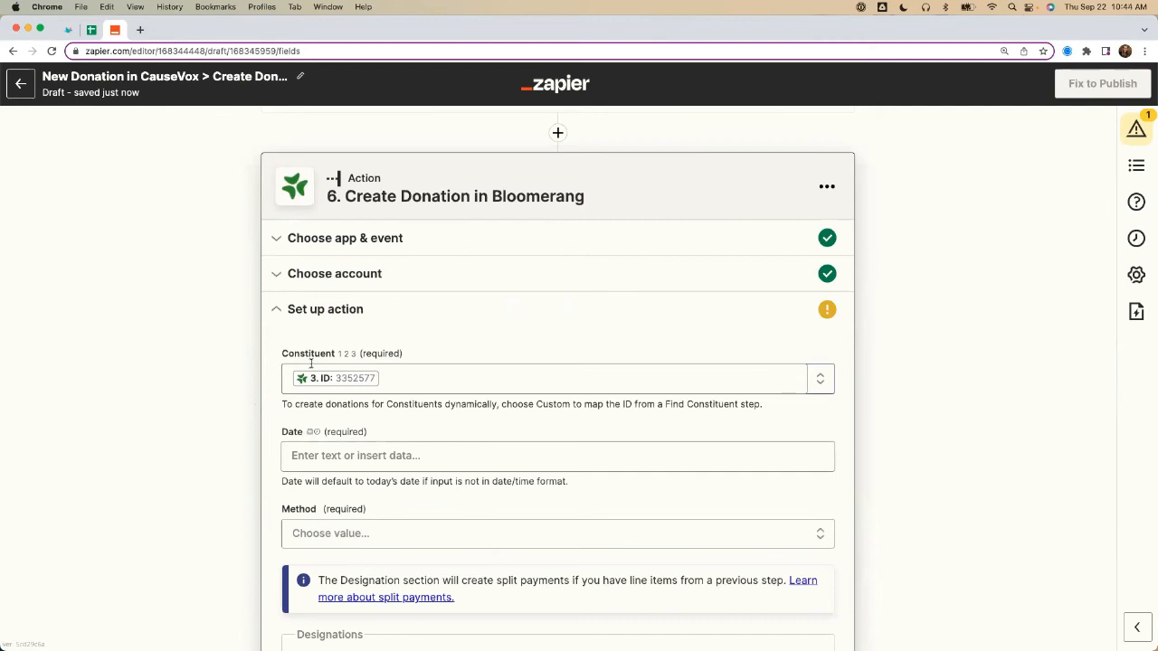
Step: Map the donation's Date field to the Output of the Date / Time in Formatter by Zapier step
scroll(249, 442, down, 1)
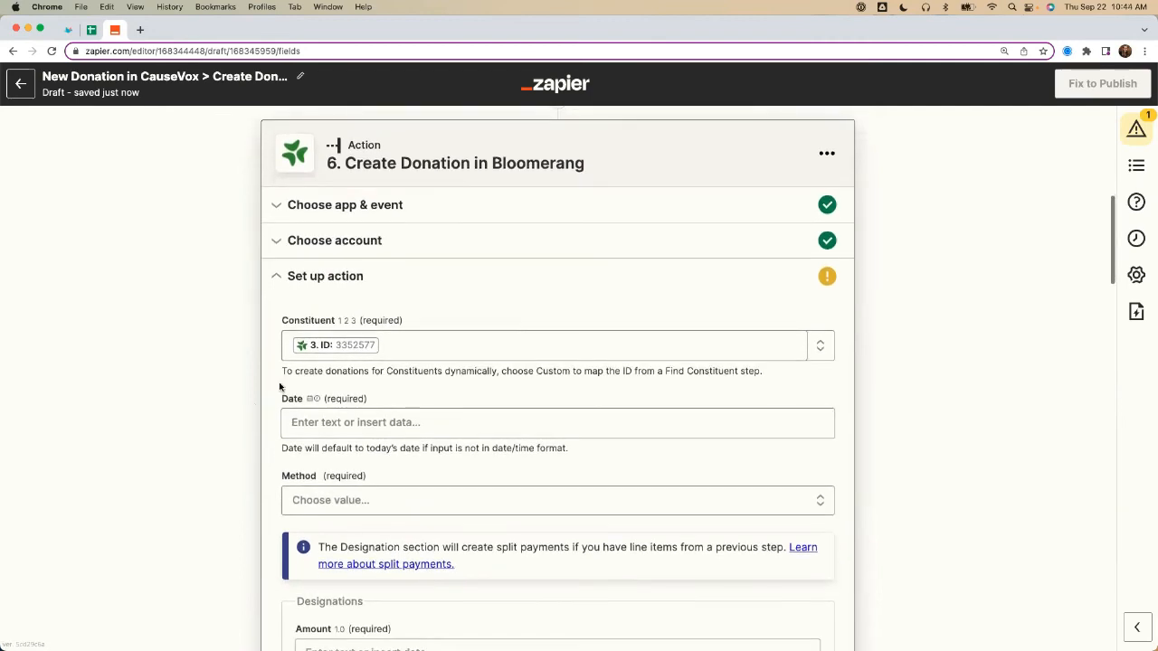
click(297, 413)
scroll(218, 434, down, 3)
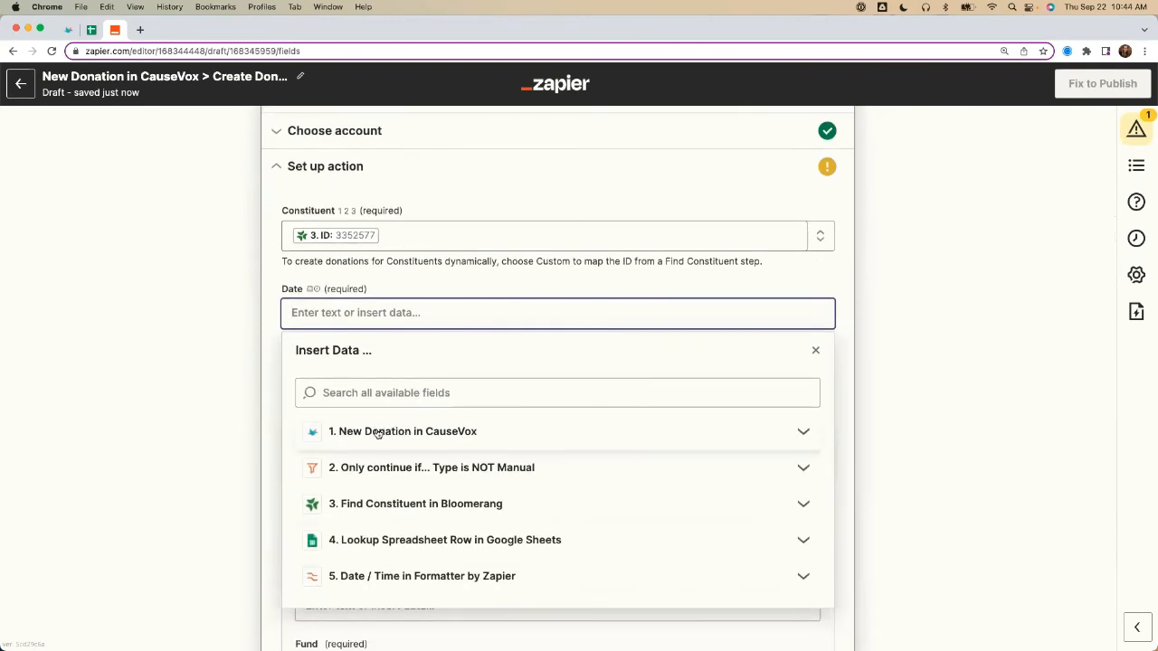
click(353, 577)
scroll(387, 593, down, 1)
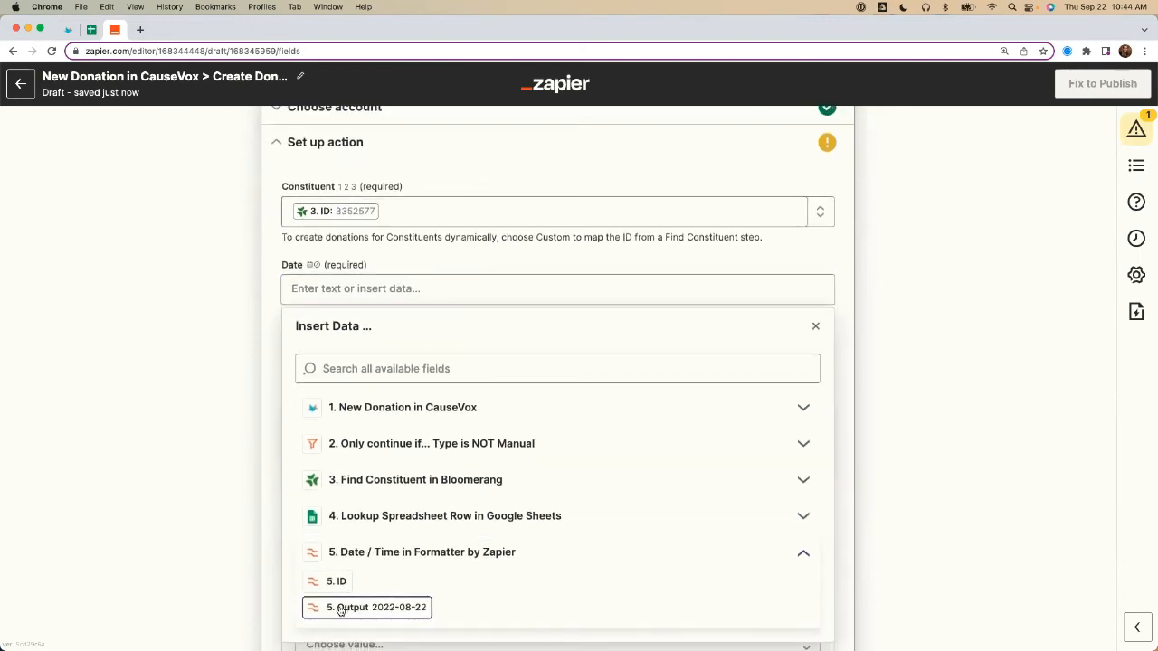
click(340, 609)
click(214, 441)
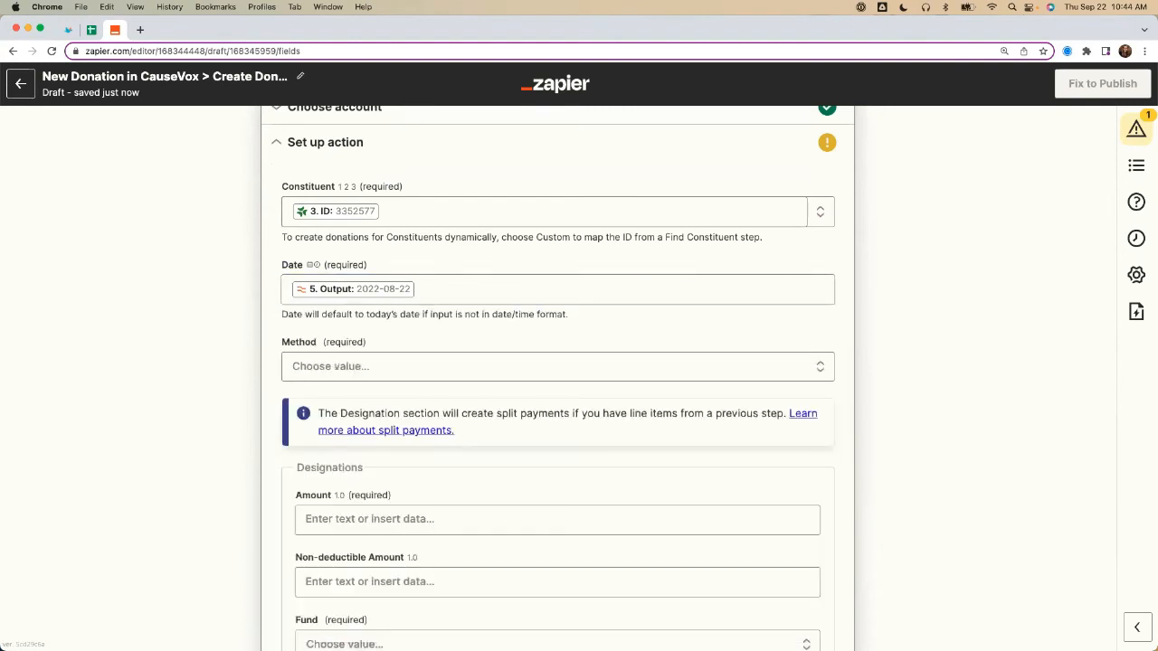
Step: Set the donation's Method to Credit Card and map the designation Amount to the CauseVox donation's Amount
click(362, 364)
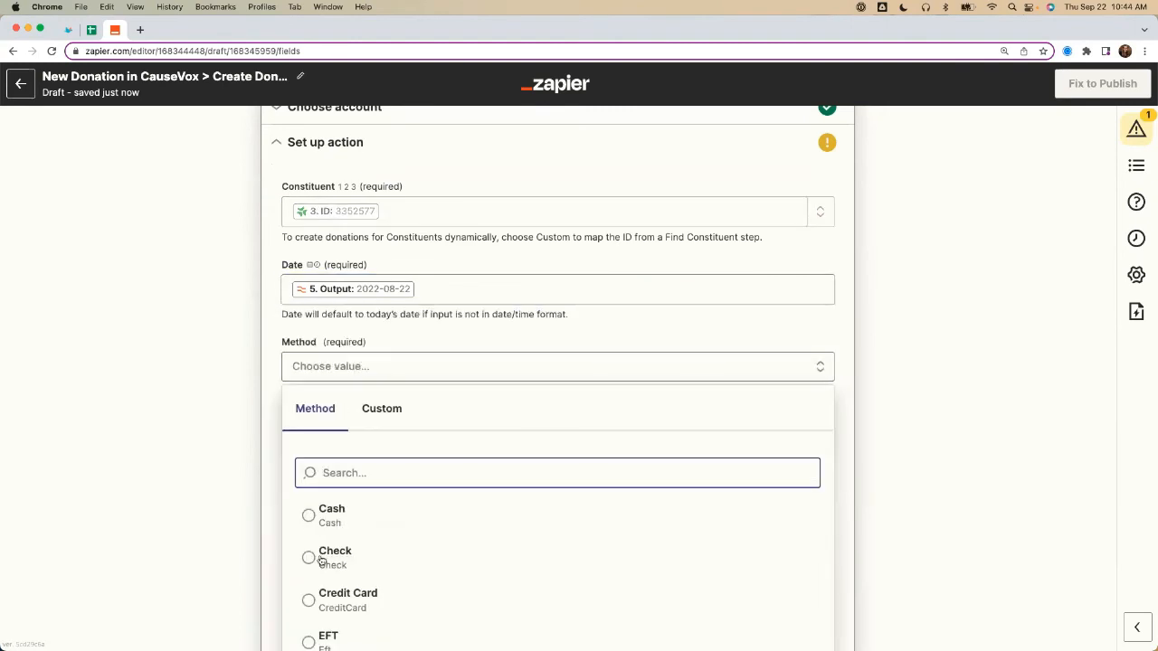
click(335, 599)
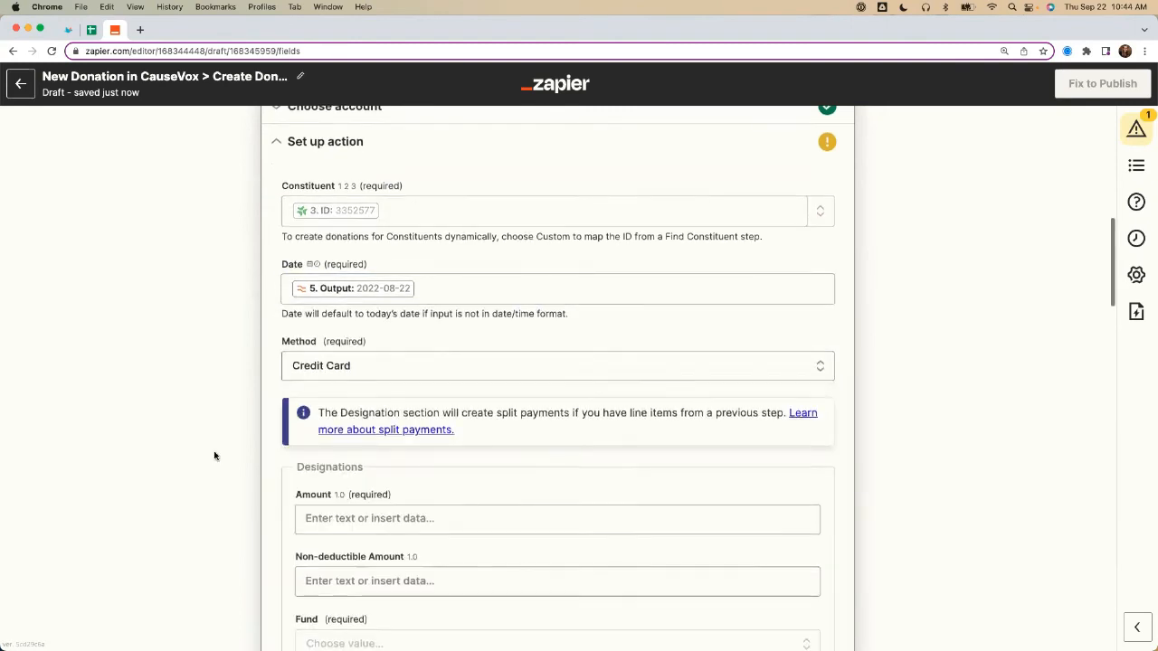
scroll(214, 457, down, 3)
click(337, 382)
key(Tab)
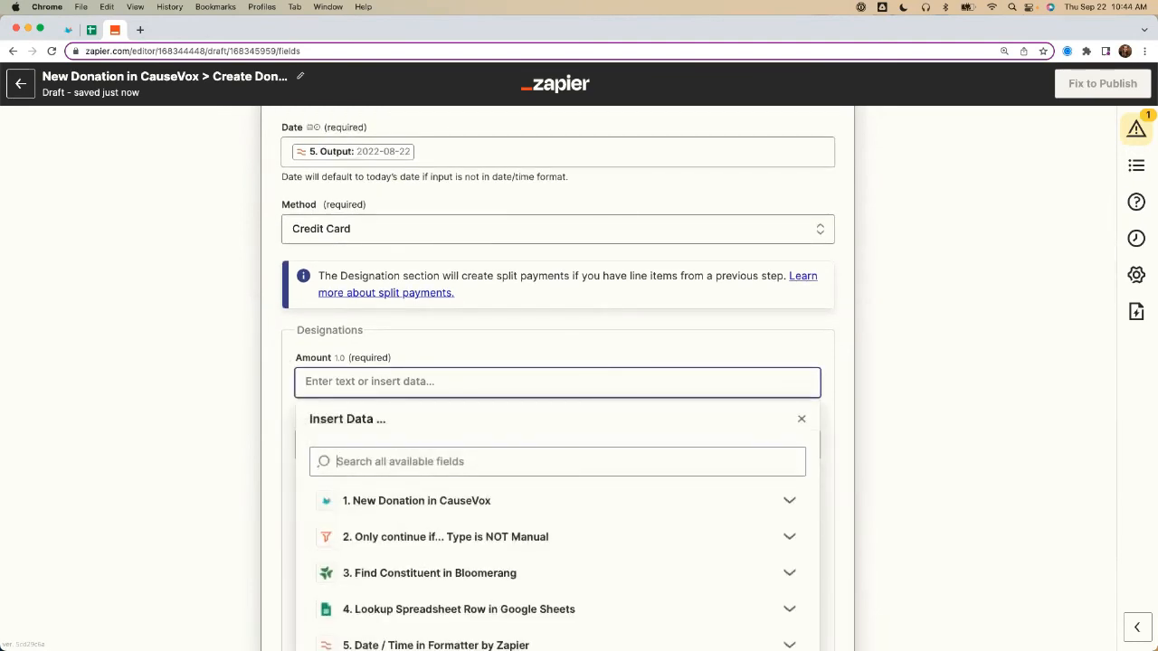
text(Amount)
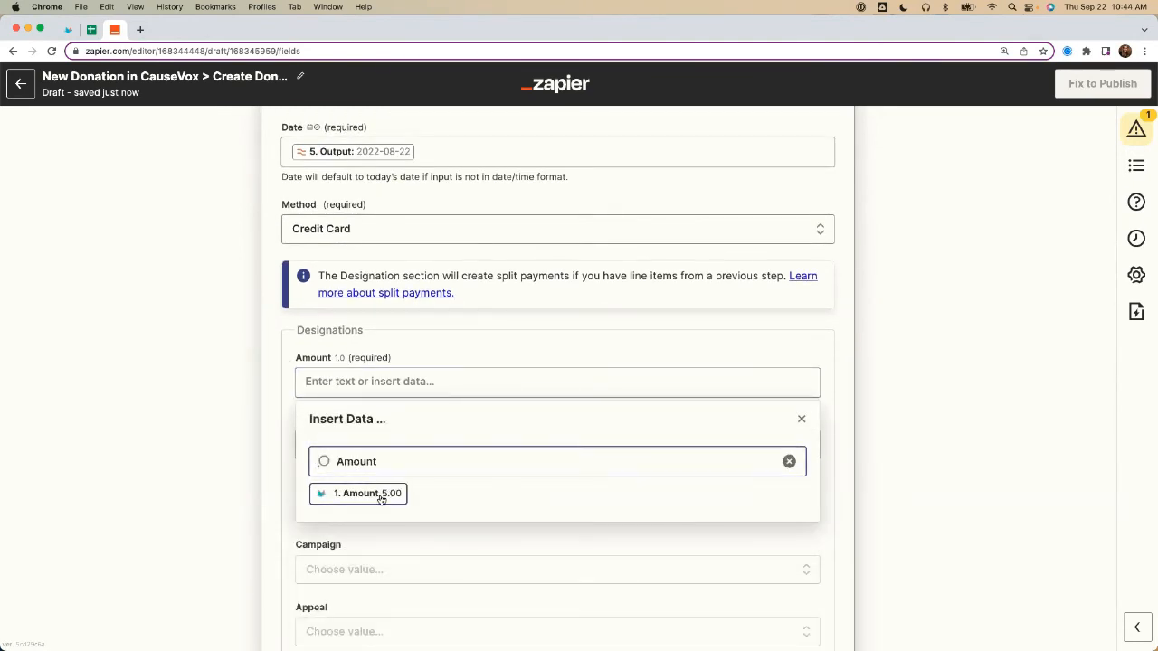
click(384, 493)
click(232, 432)
Step: Map the designation's Fund as a custom value to Bloomerang Fund Required from the Google Sheets lookup step
scroll(227, 422, down, 3)
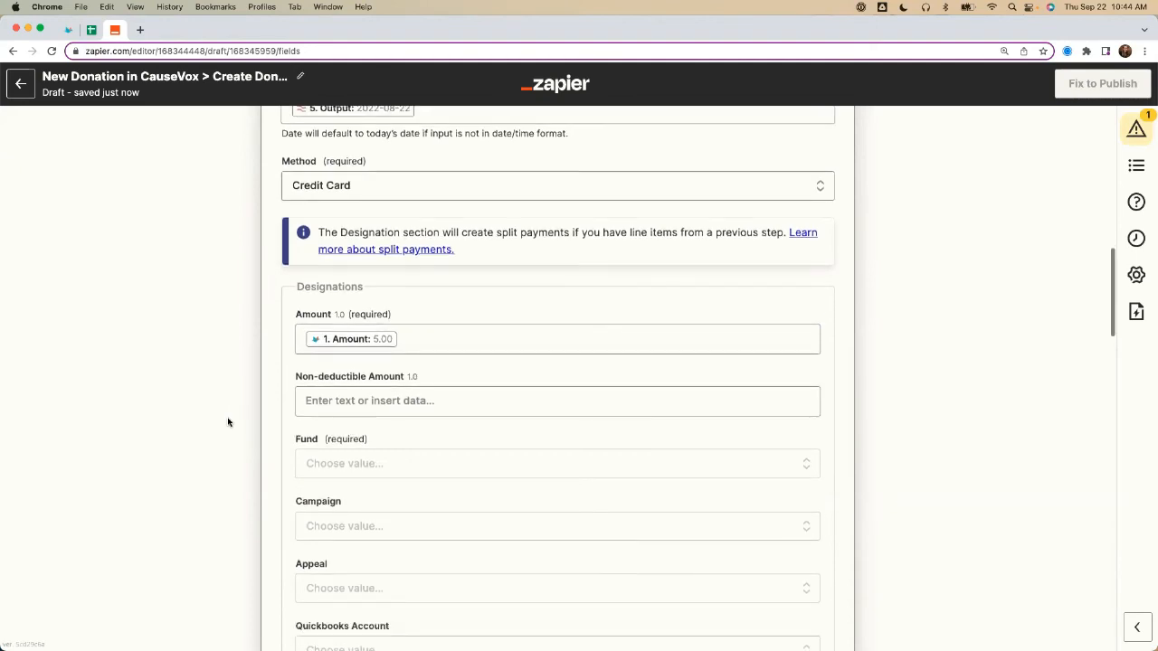
double_click(306, 341)
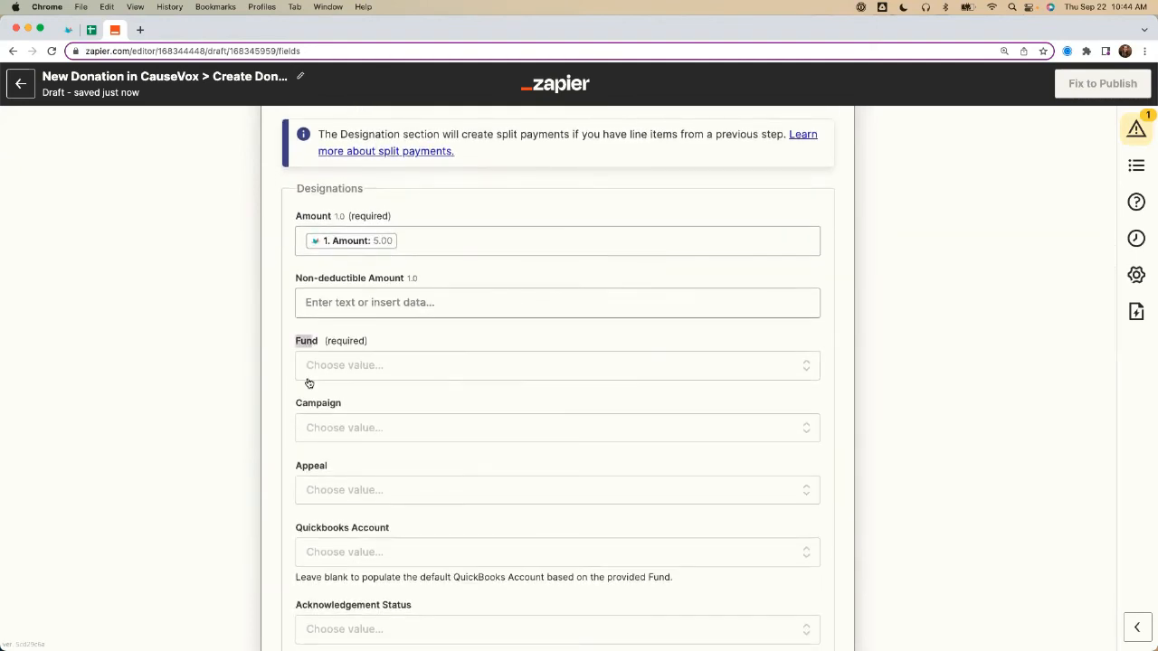
double_click(335, 405)
drag(298, 465, 344, 467)
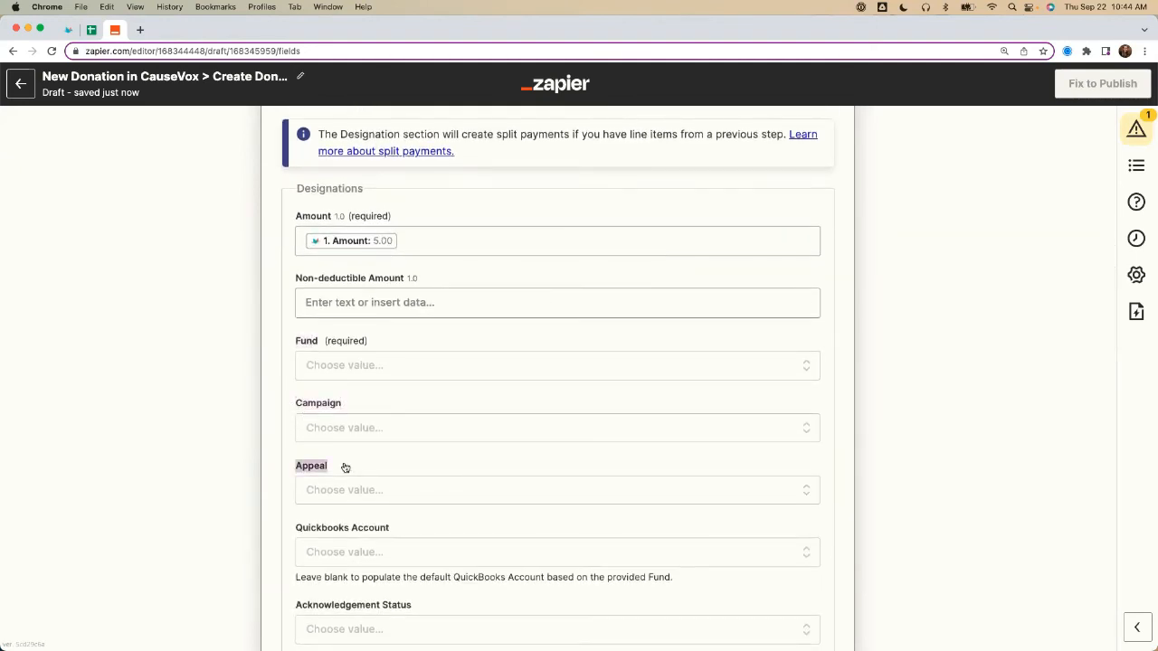
click(327, 368)
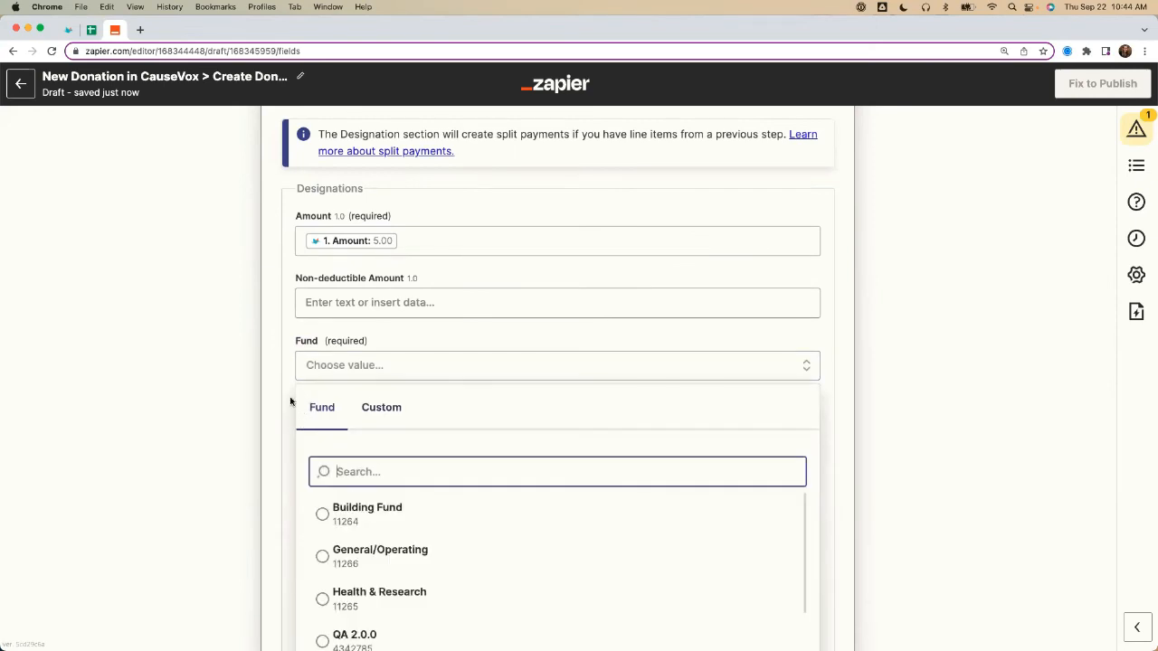
scroll(206, 443, down, 4)
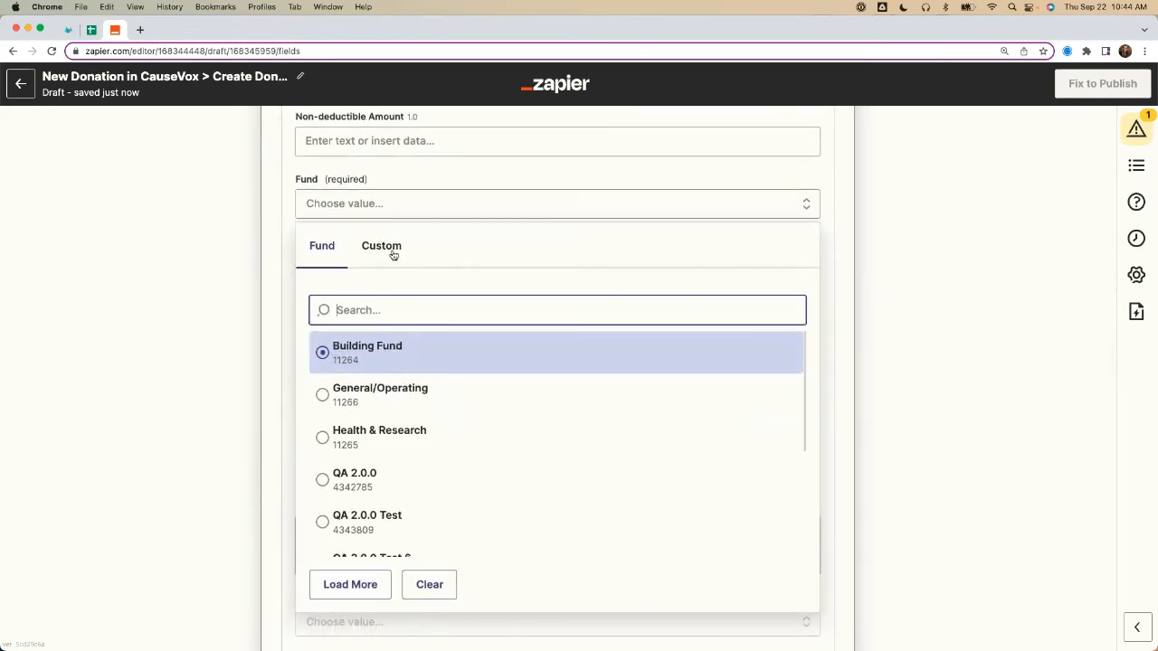
click(392, 254)
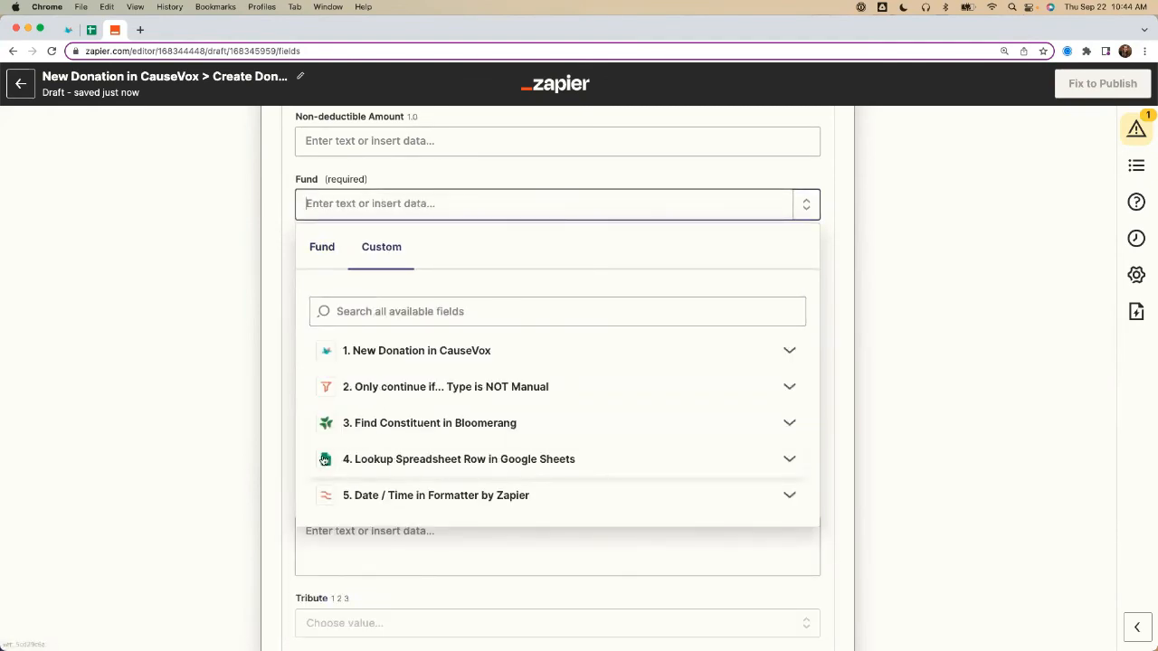
click(324, 460)
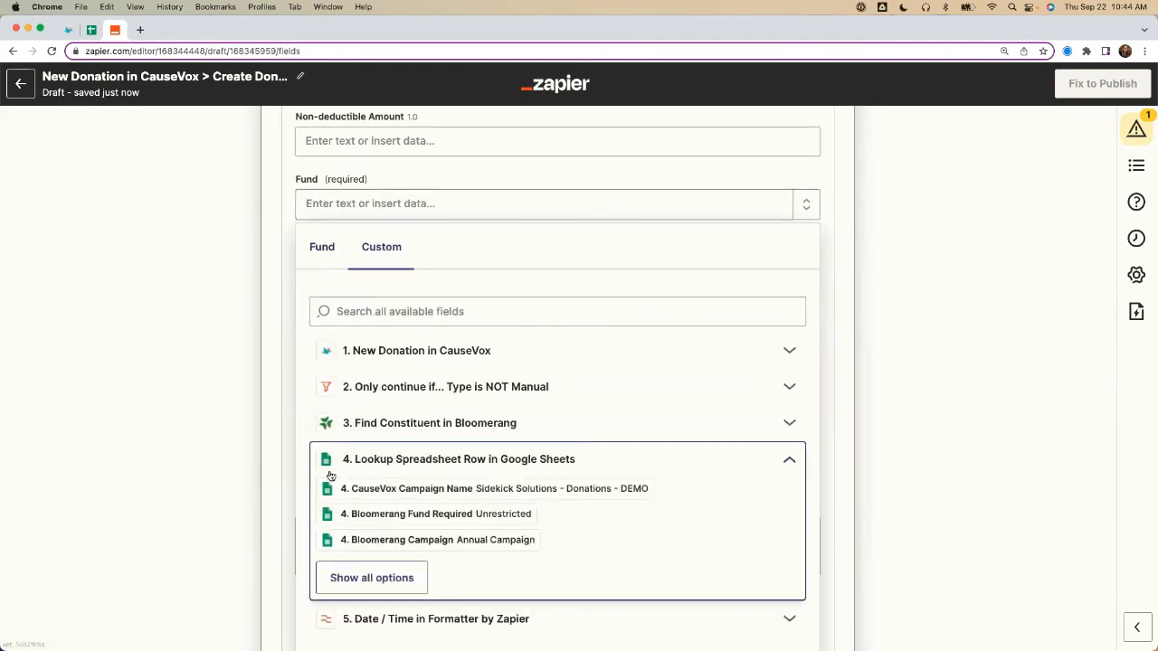
click(394, 514)
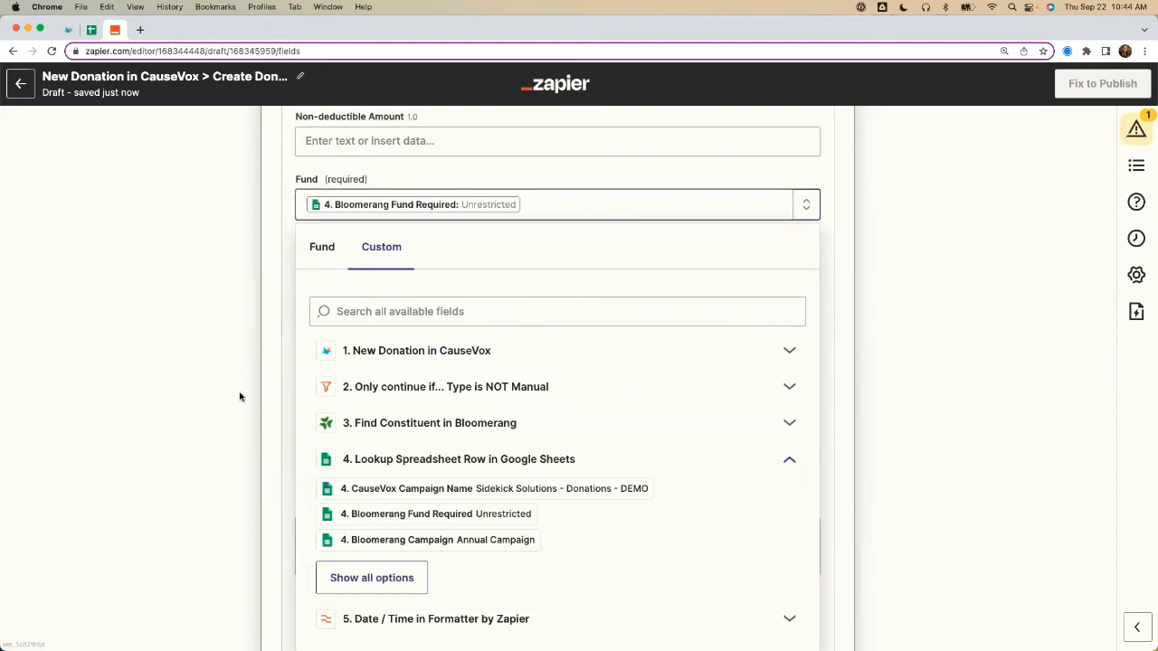
Step: Map the designation's Campaign as a custom value to Bloomerang Campaign from the Google Sheets lookup step
click(357, 274)
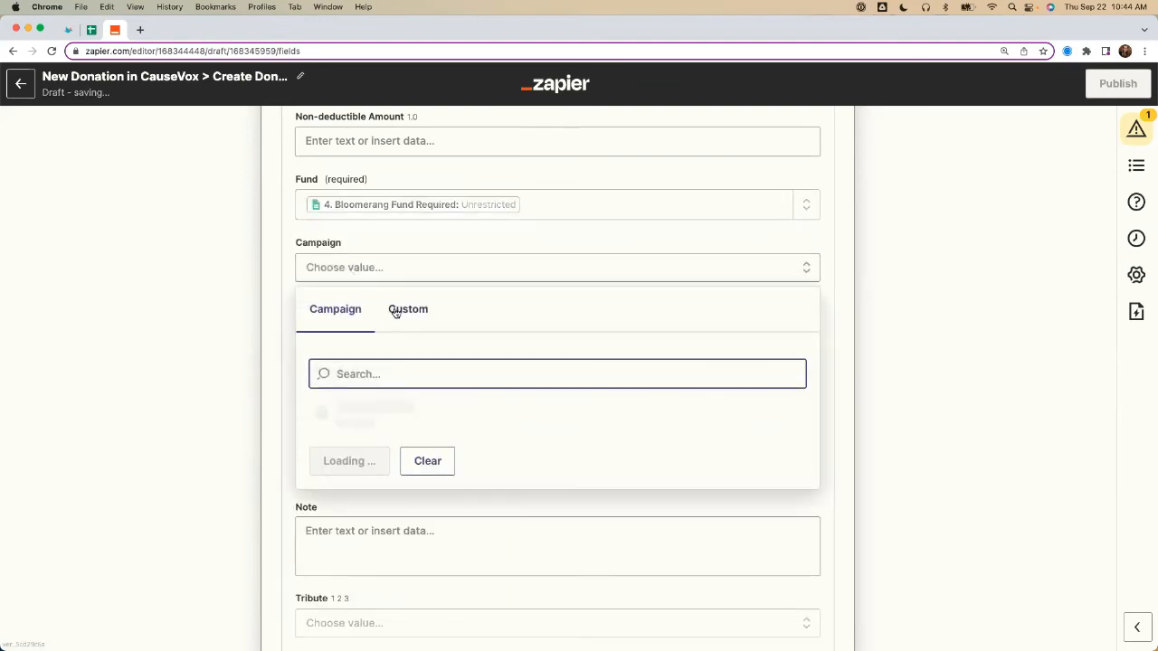
click(396, 312)
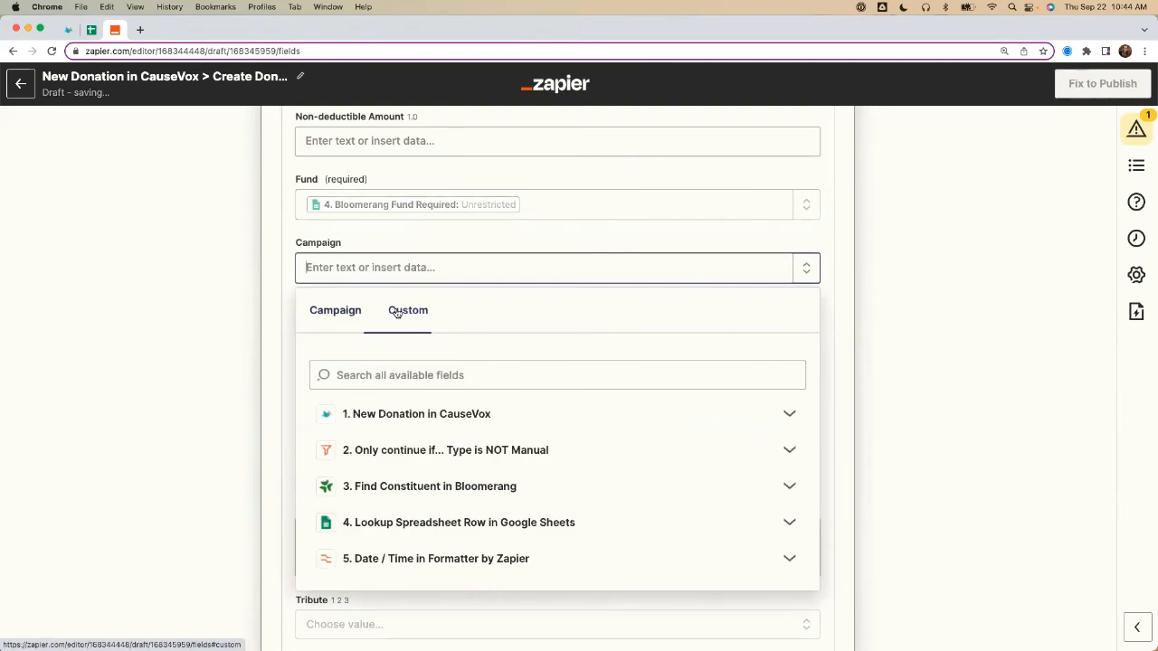
click(379, 523)
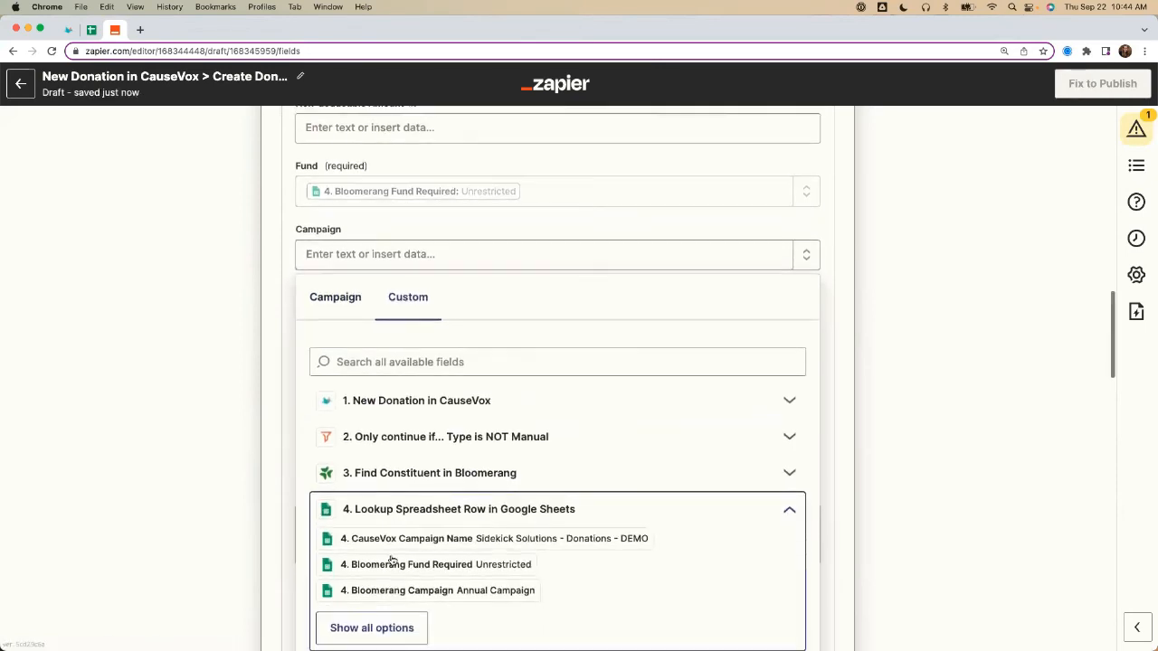
click(392, 591)
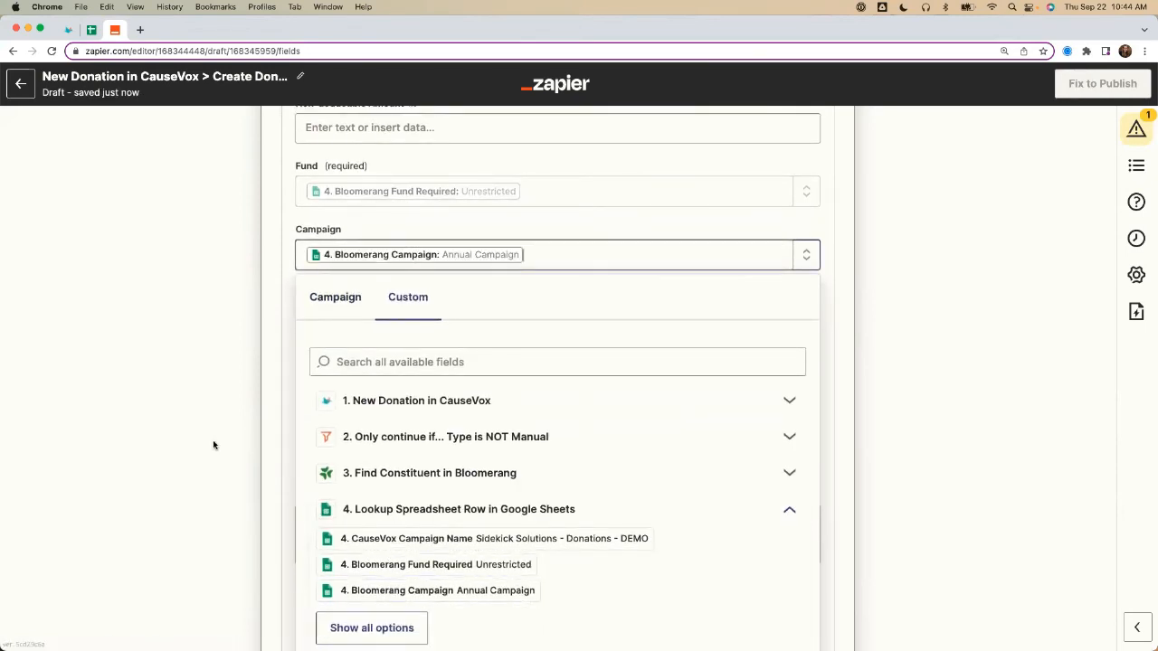
click(213, 444)
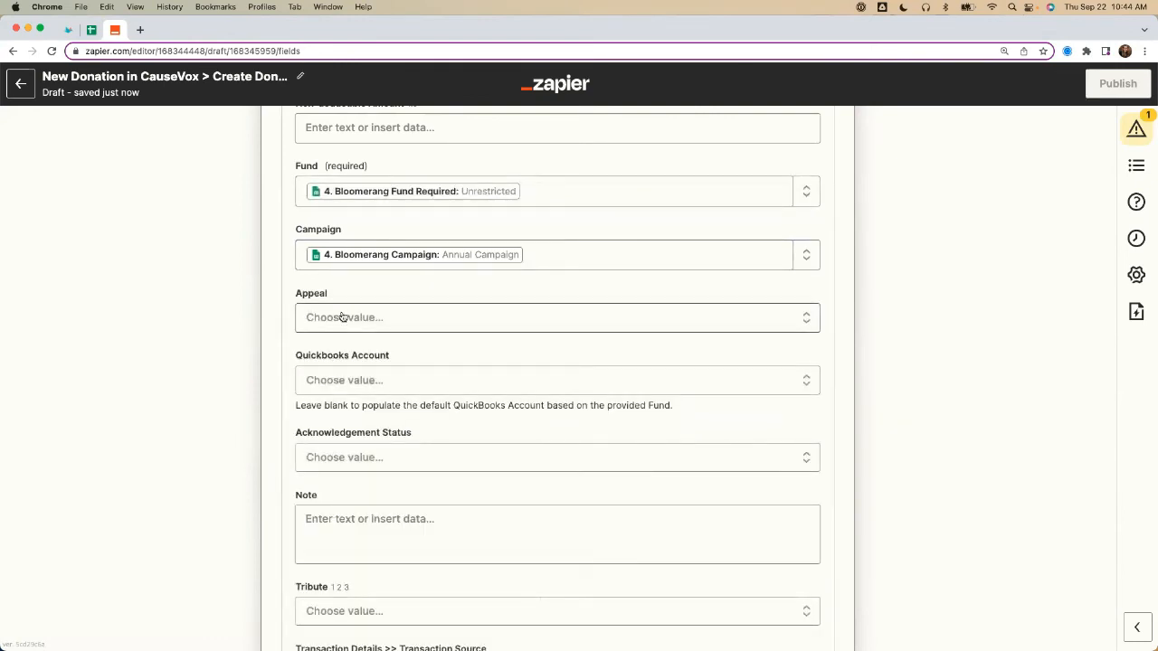
Step: Map the designation's Appeal as a custom value to Bloomerang Appeal from the full list of Google Sheets lookup fields
click(342, 316)
click(392, 359)
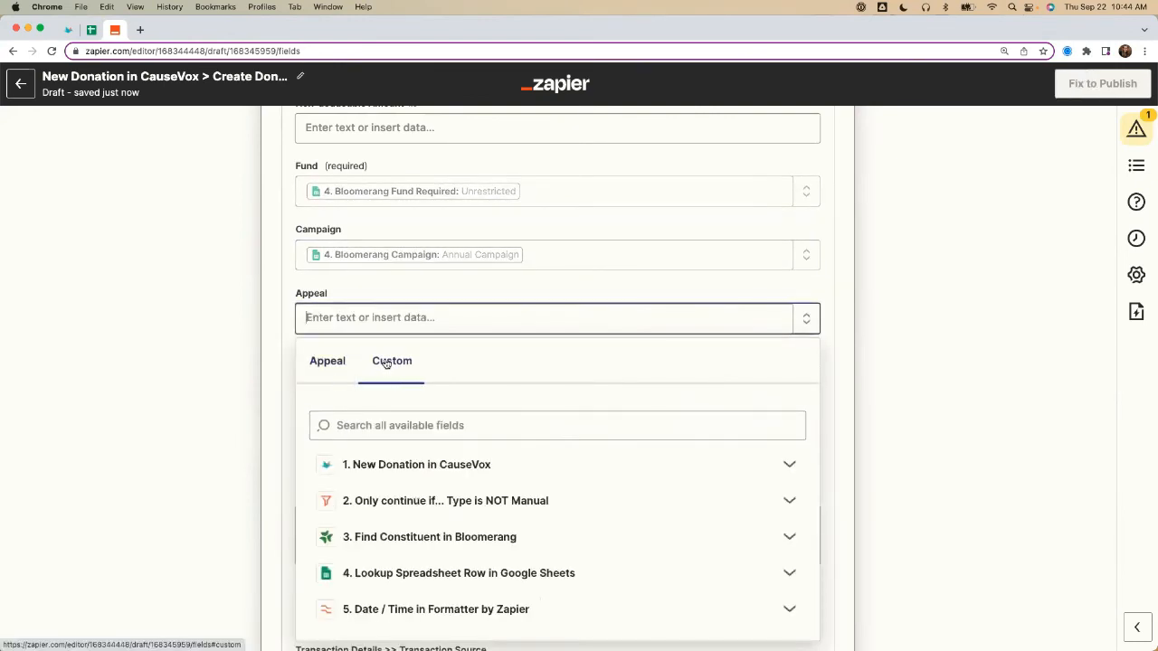
click(404, 564)
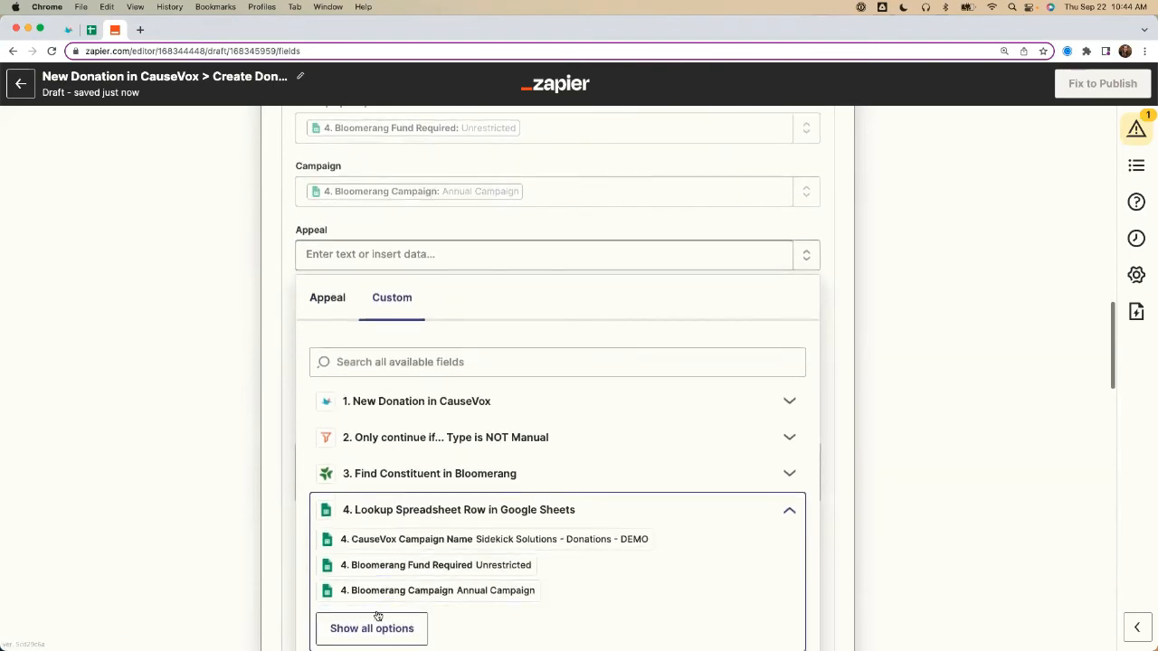
click(378, 631)
click(398, 537)
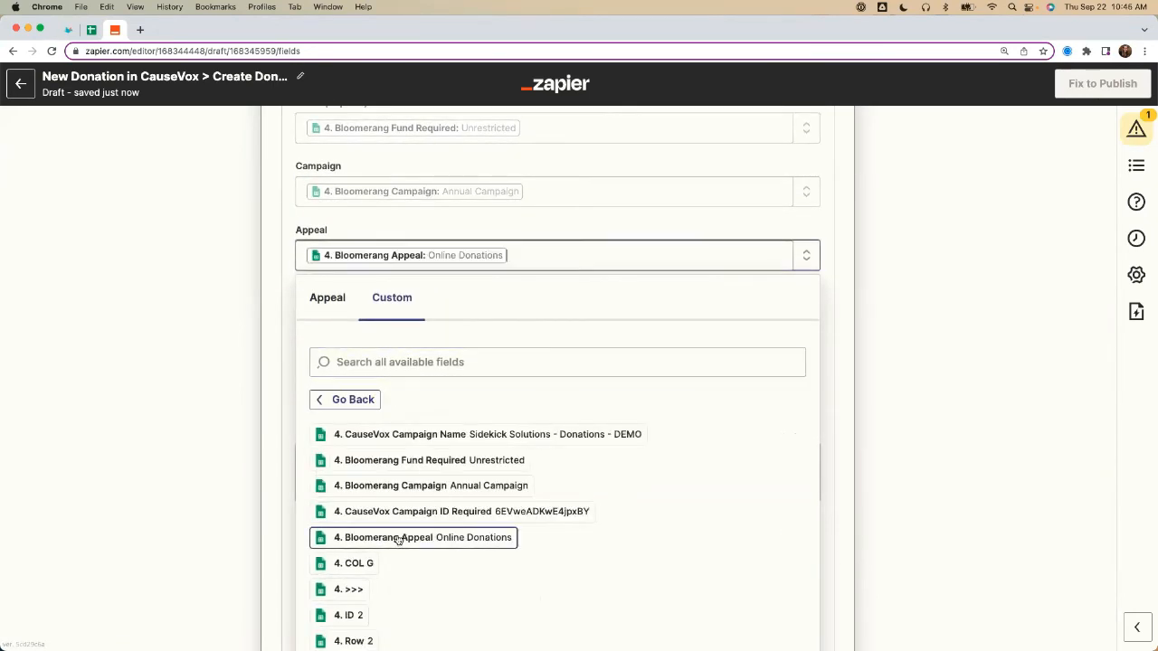
scroll(250, 438, up, 2)
click(249, 438)
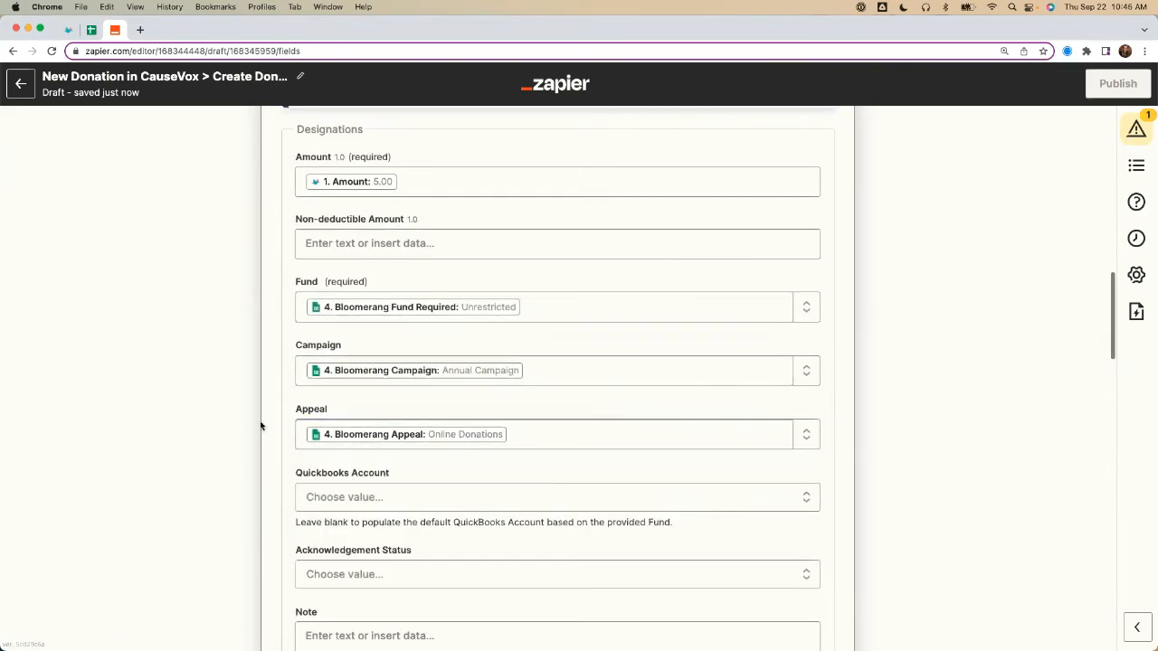
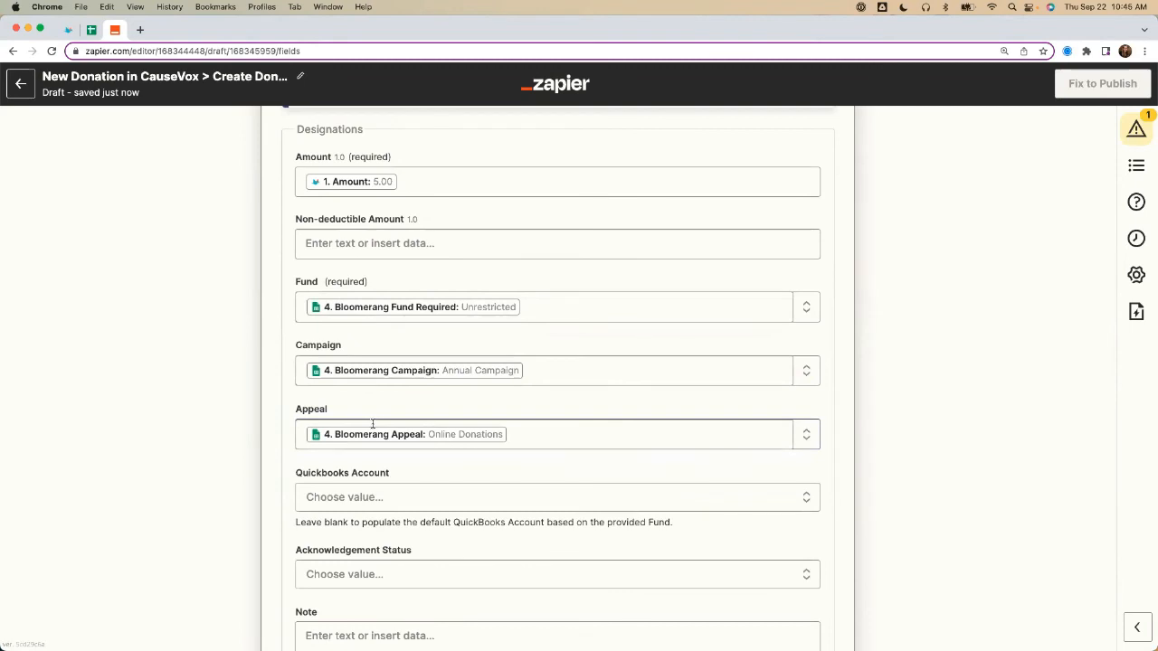
Step: Replace the designation's Fund mapping with the fixed General/Operating fund
click(544, 311)
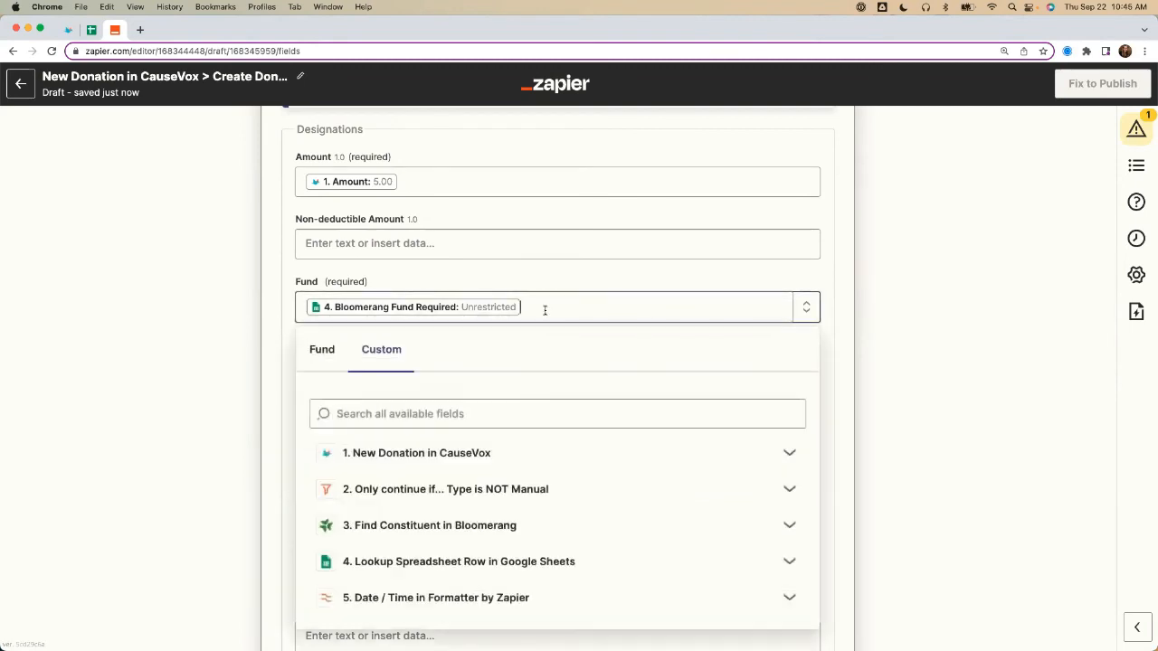
key(BackSpace)
click(321, 352)
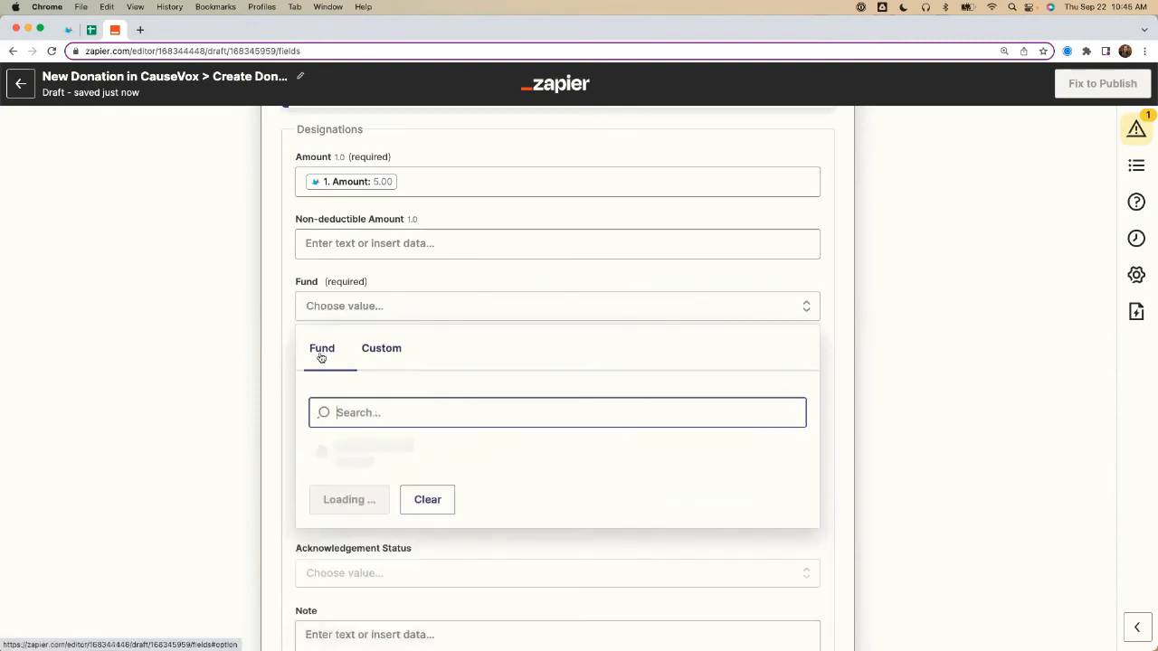
click(361, 502)
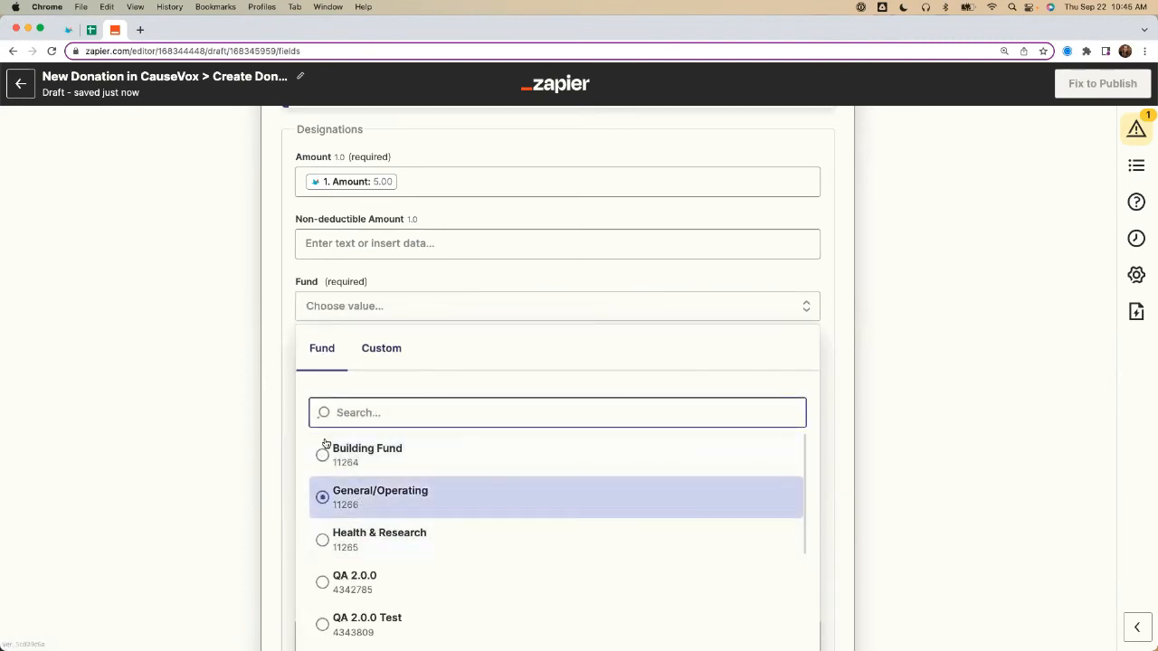
click(341, 301)
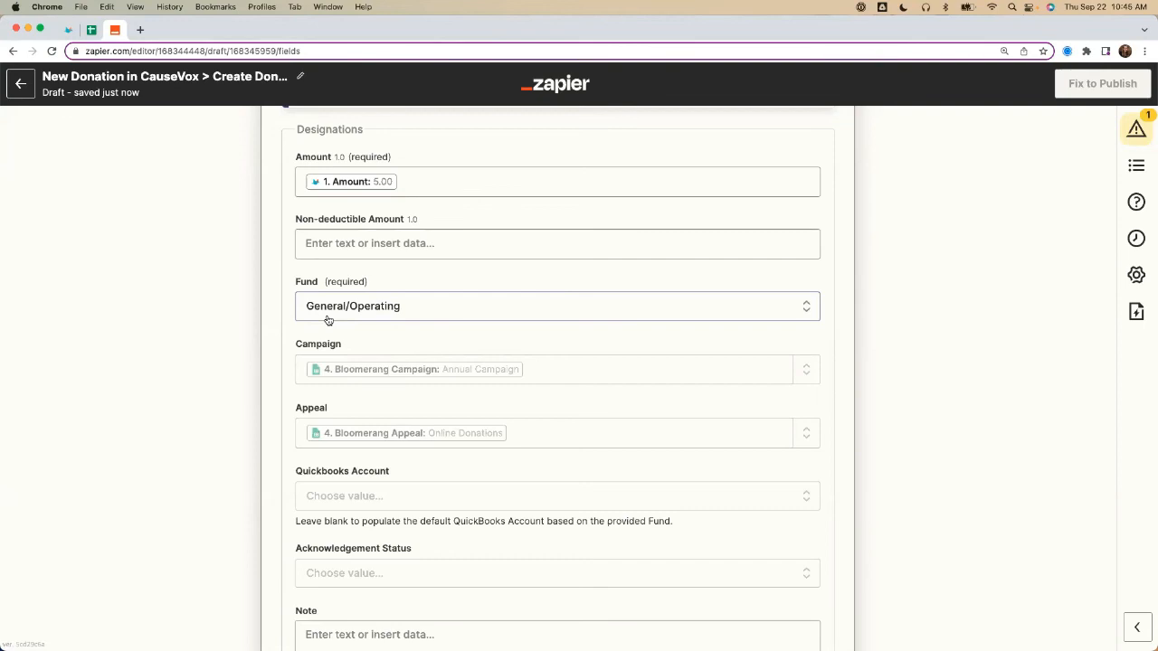
Step: Map the designation's Fund as a custom value to Bloomerang Fund Required from the Google Sheets lookup step
click(421, 314)
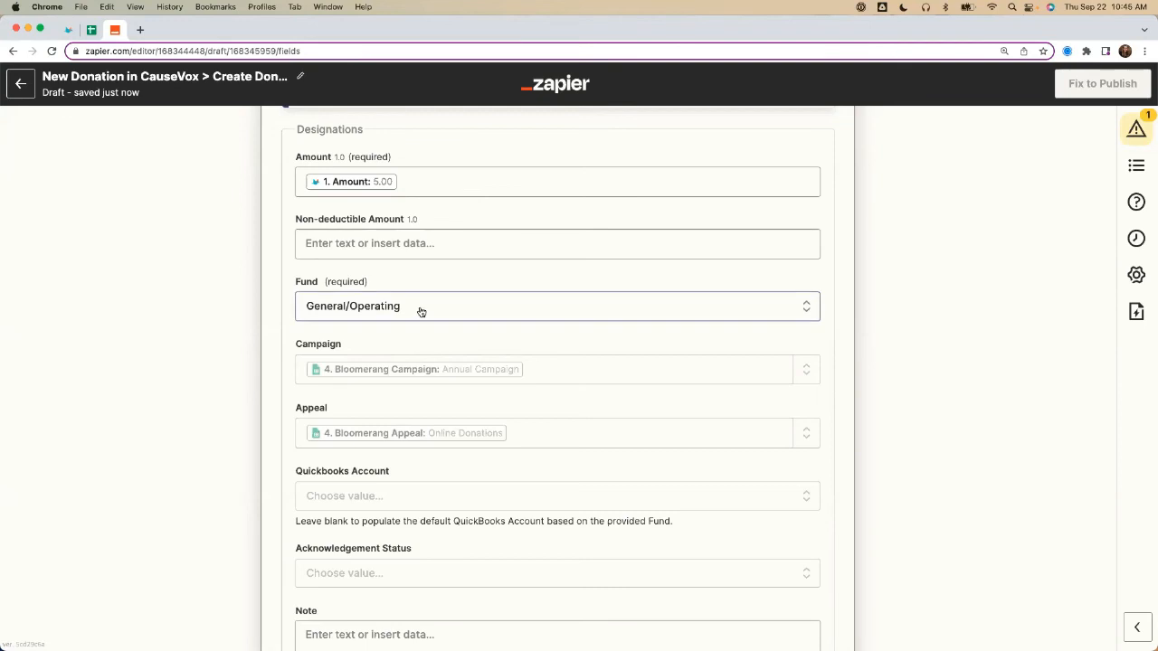
click(386, 351)
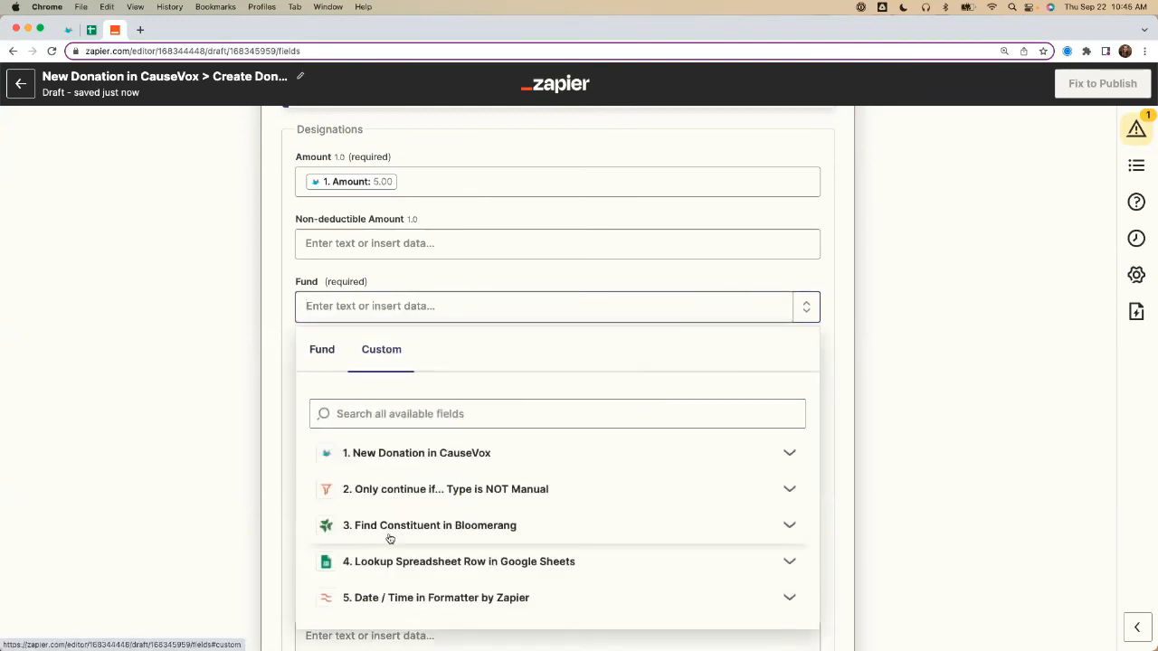
click(385, 561)
scroll(407, 543, down, 2)
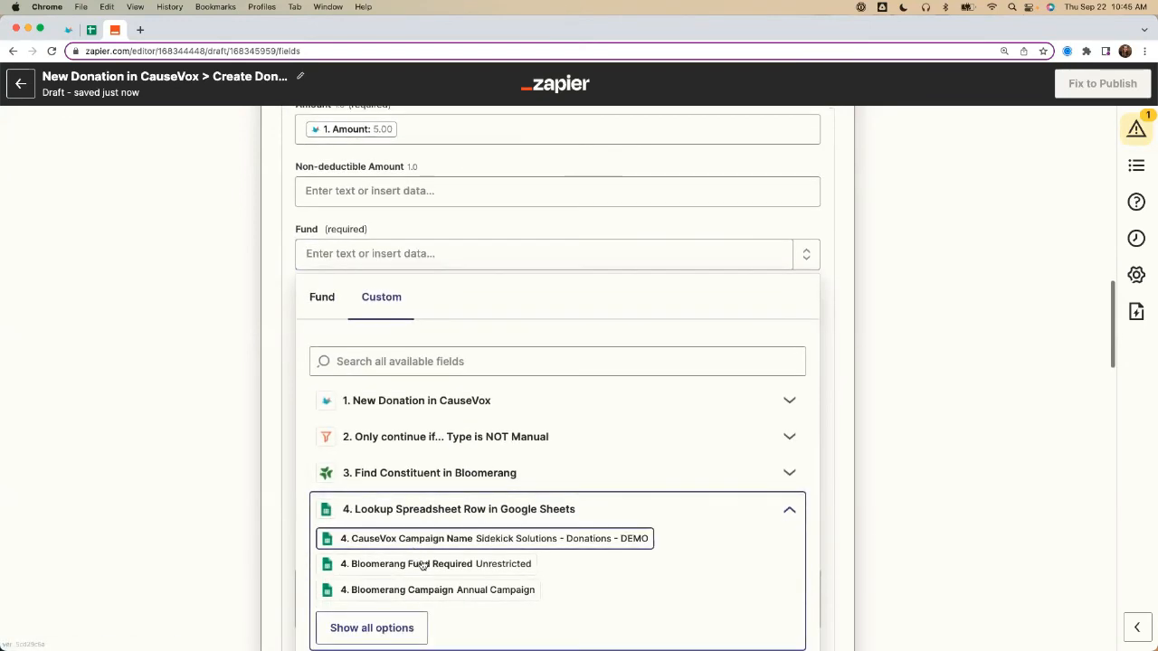
click(423, 563)
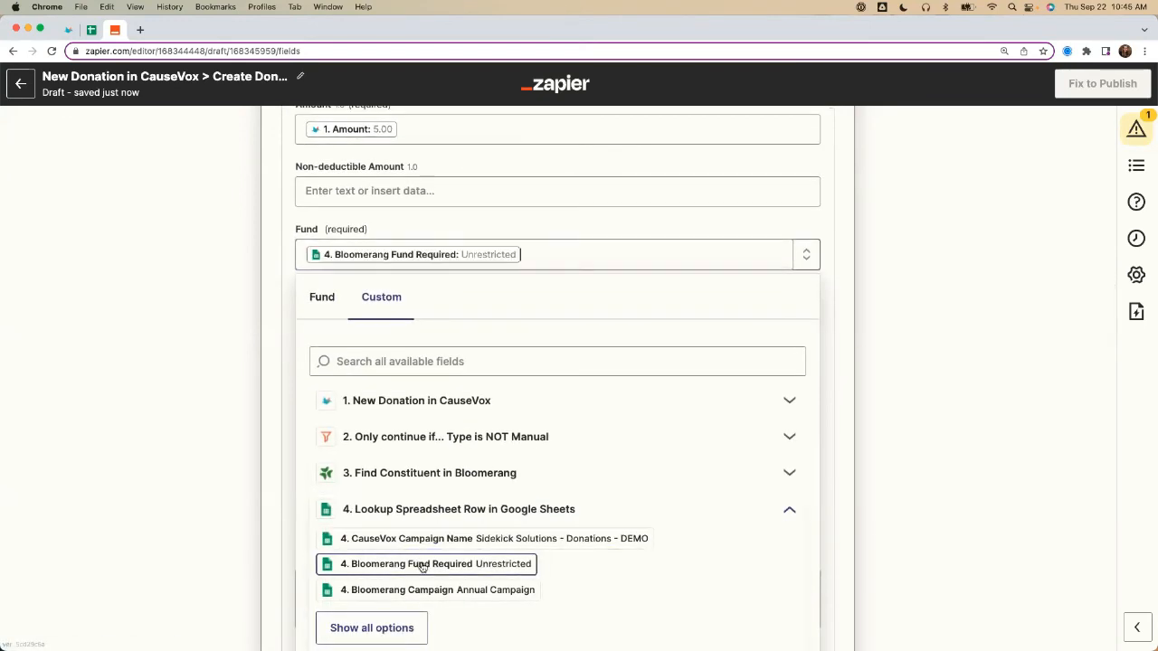
click(284, 255)
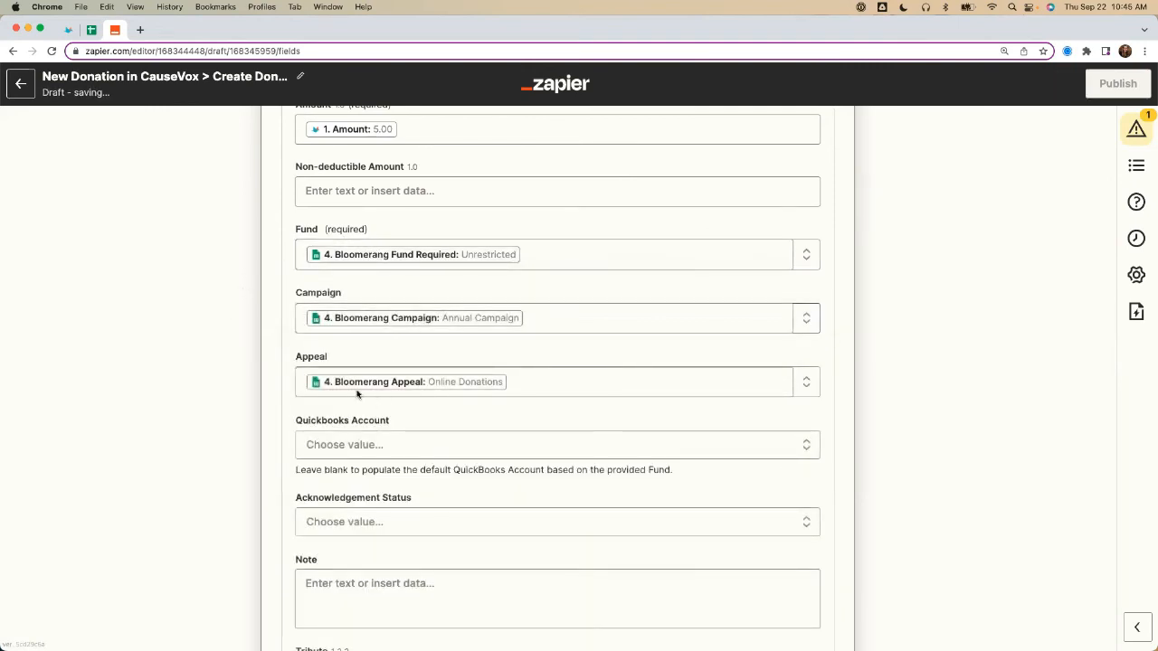
Step: Find the CauseVox donation's Comment field and map it to the designation's Note
scroll(168, 374, down, 2)
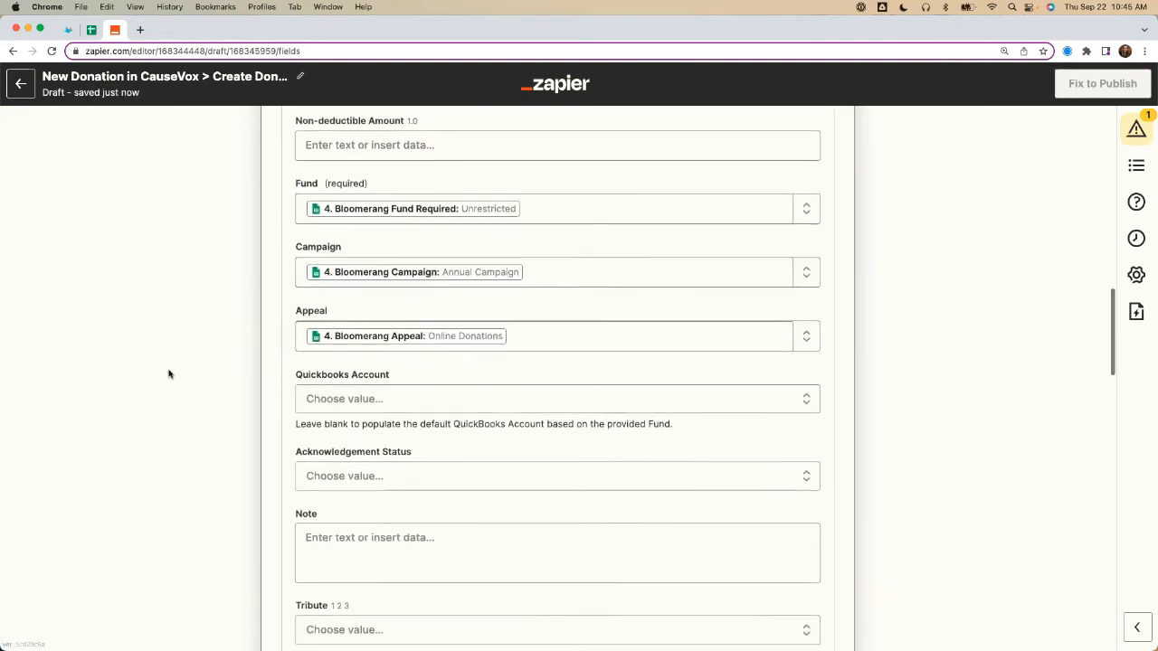
scroll(333, 458, down, 3)
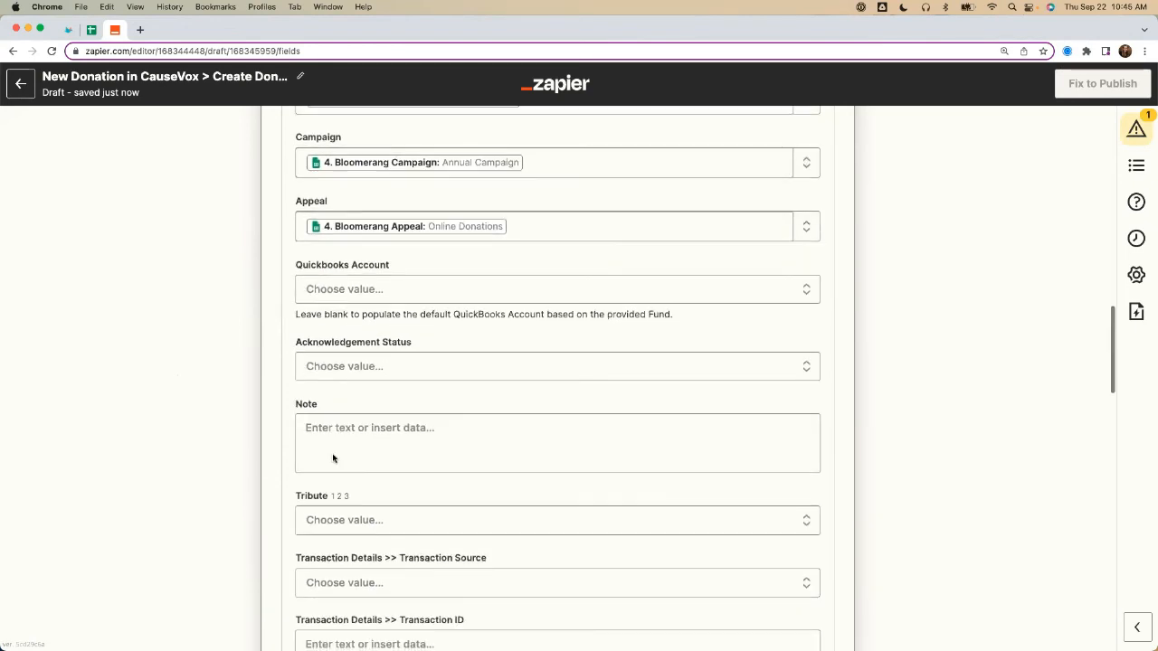
click(333, 459)
text(Cpm)
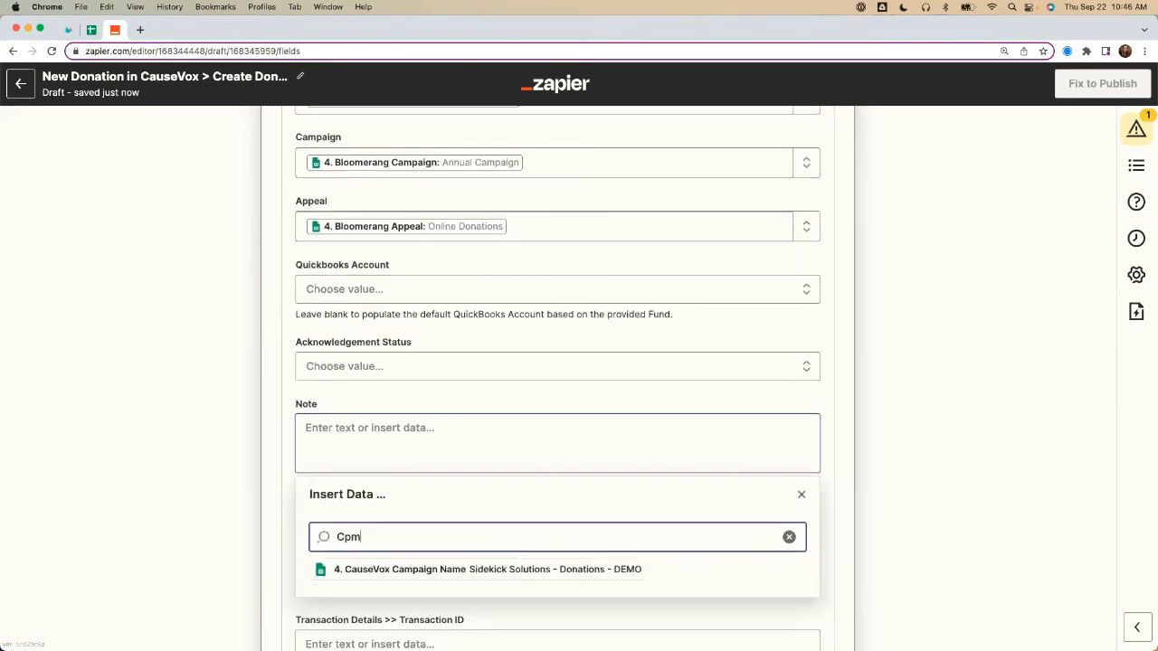
text(e)
key(BackSpace)
key(BackSpace)
key(BackSpace)
text(omment)
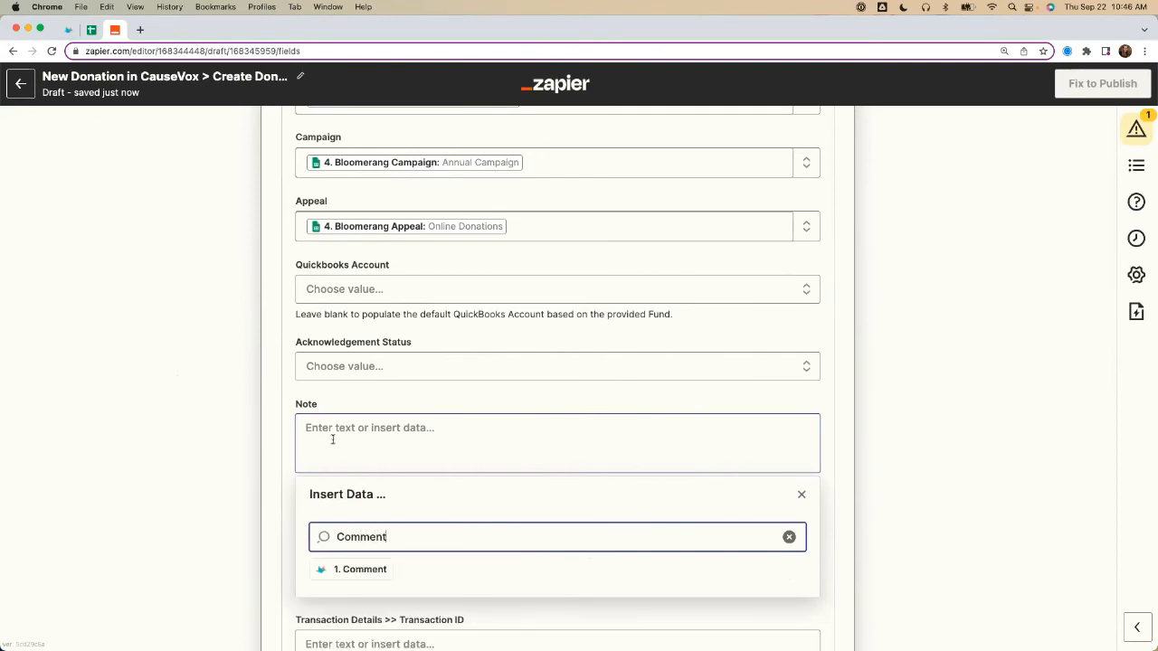
click(345, 569)
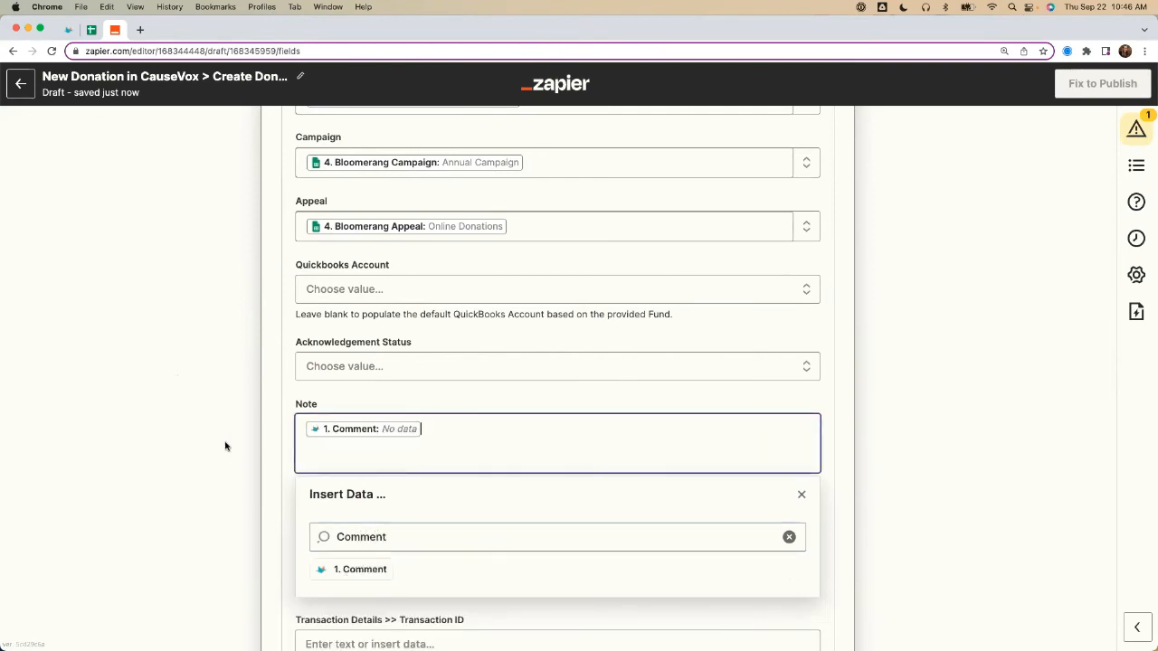
click(216, 378)
Step: Set the Transaction Source to CauseVox and map the Transaction ID to the CauseVox donation's ID field
scroll(215, 378, down, 5)
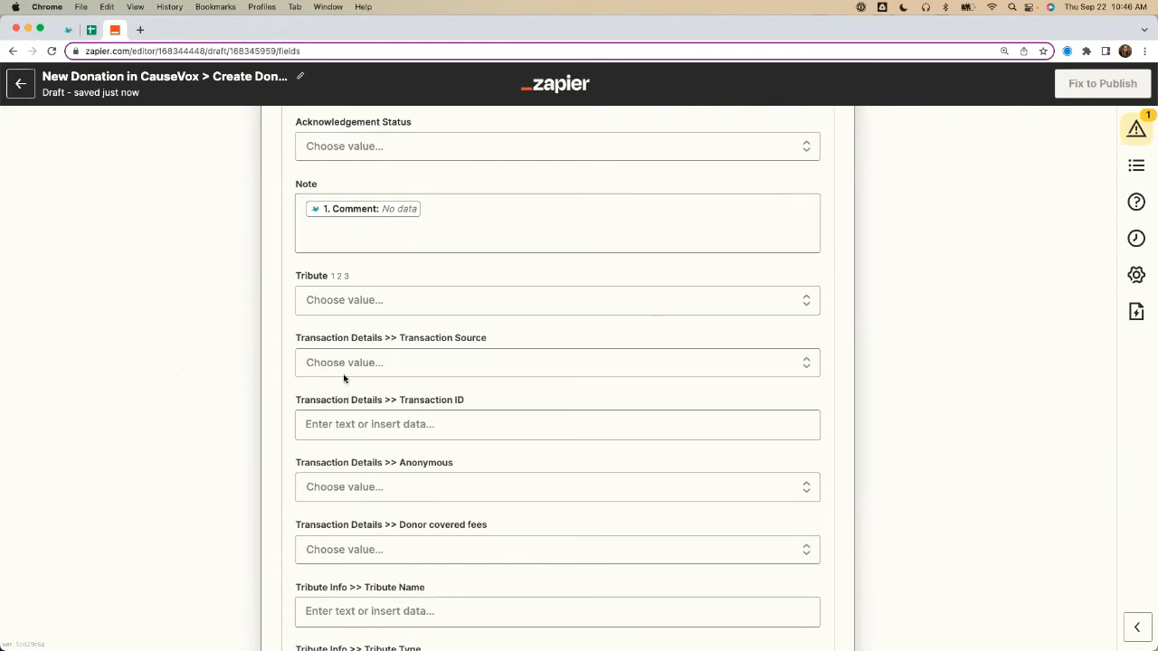
click(342, 366)
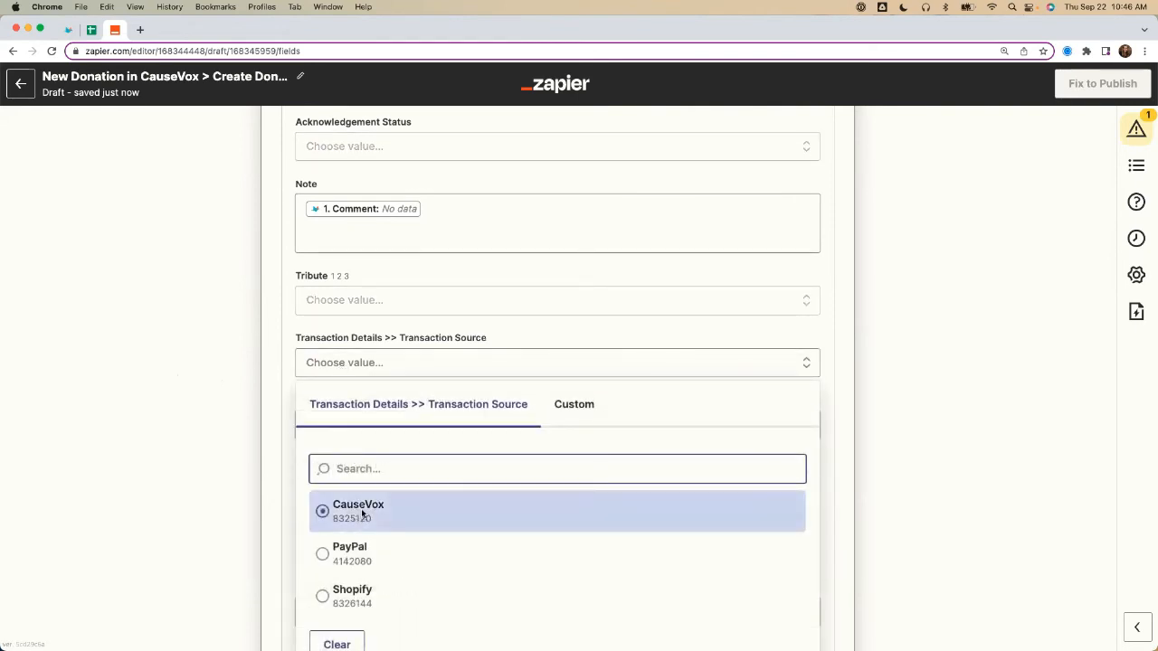
click(362, 514)
click(344, 430)
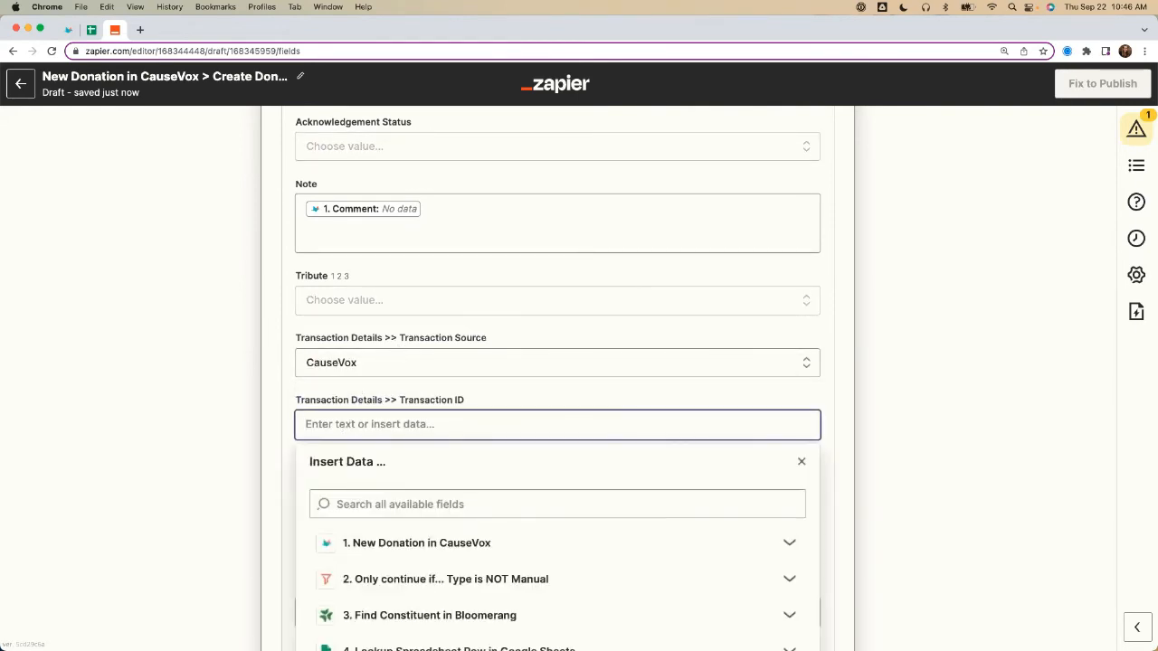
text(ID)
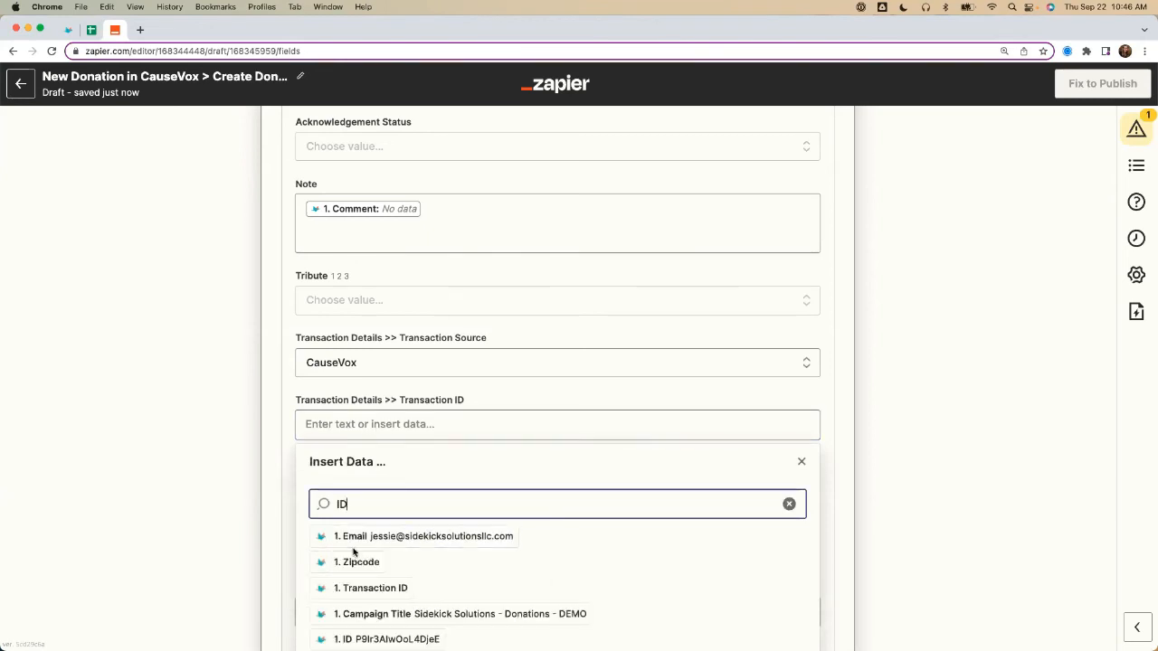
scroll(355, 547, down, 2)
click(391, 540)
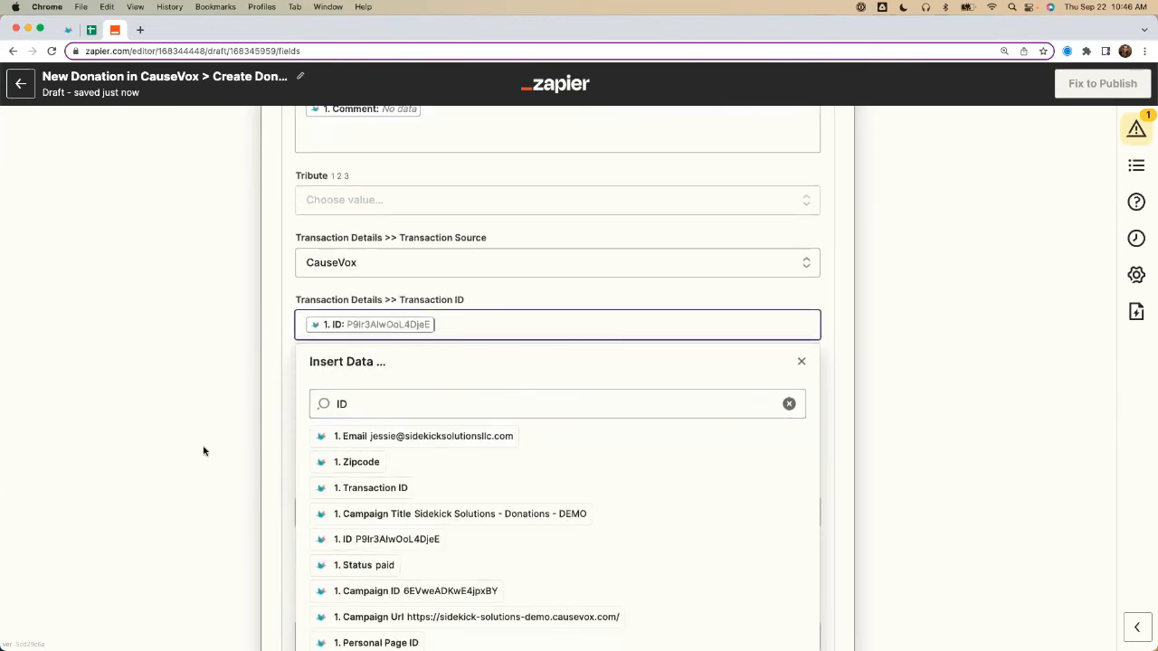
click(363, 284)
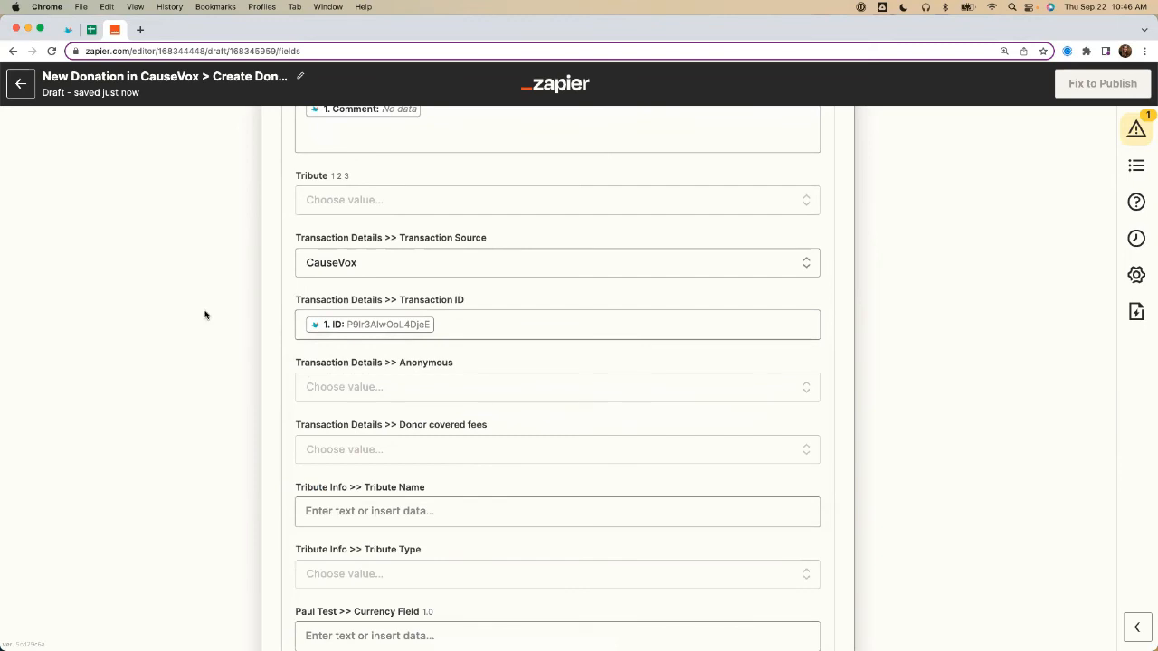
Step: Map the Transaction Details Anonymous field as a custom value to the CauseVox donation's Anonymous field
scroll(271, 407, up, 1)
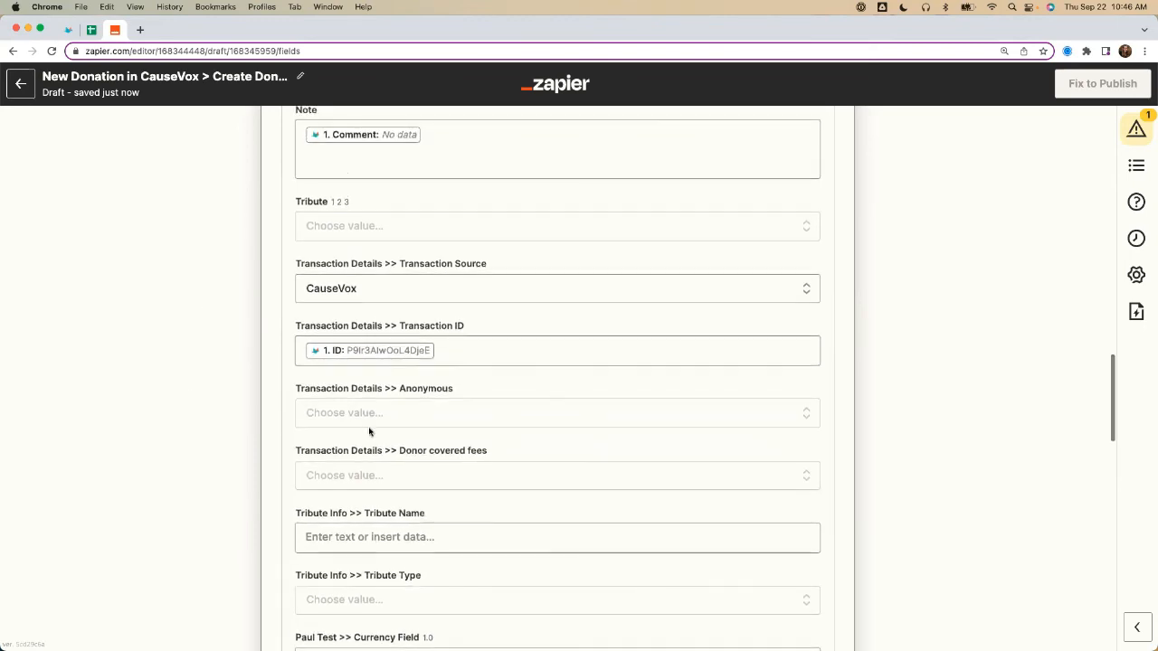
click(369, 413)
click(537, 467)
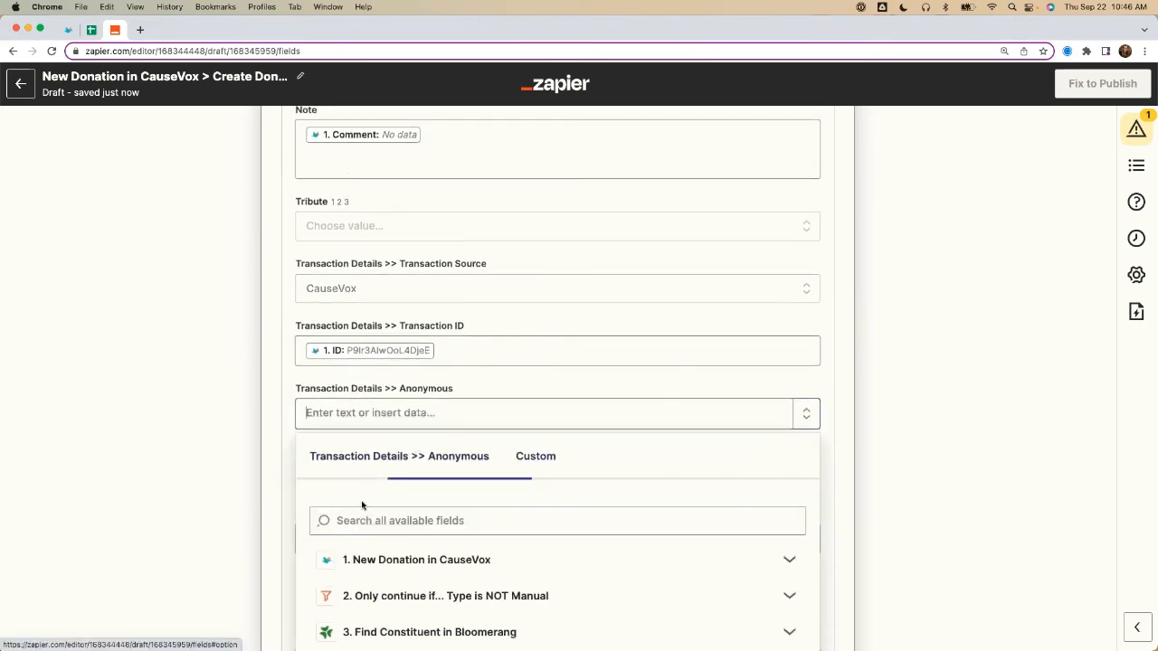
click(347, 519)
text(anony)
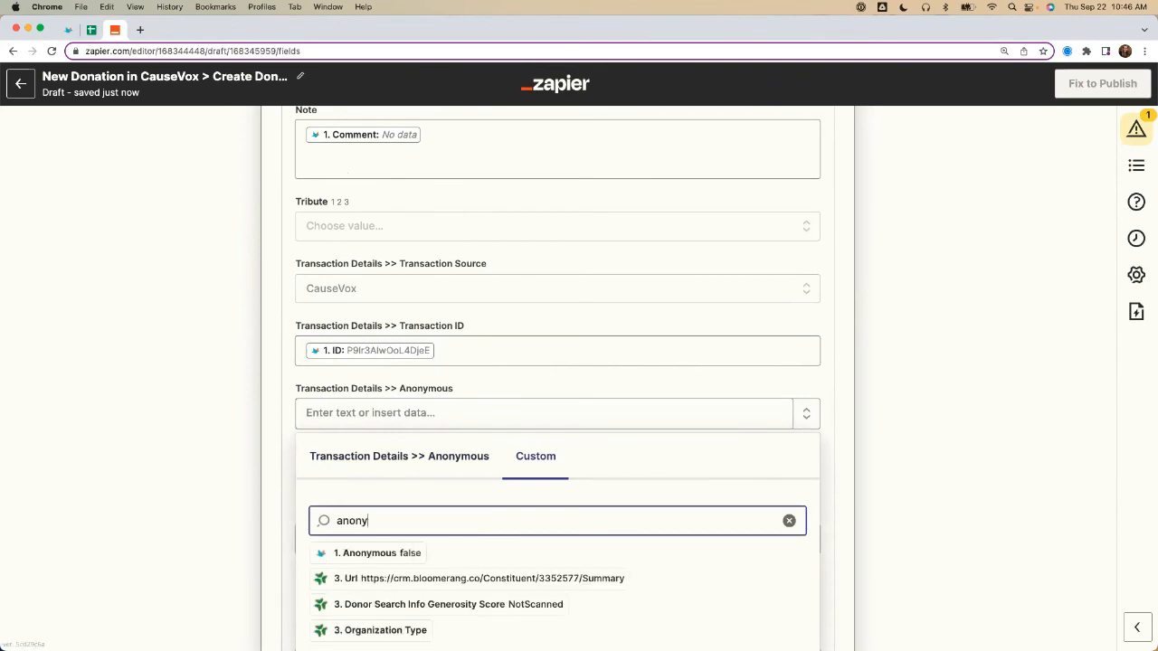
click(373, 554)
click(168, 404)
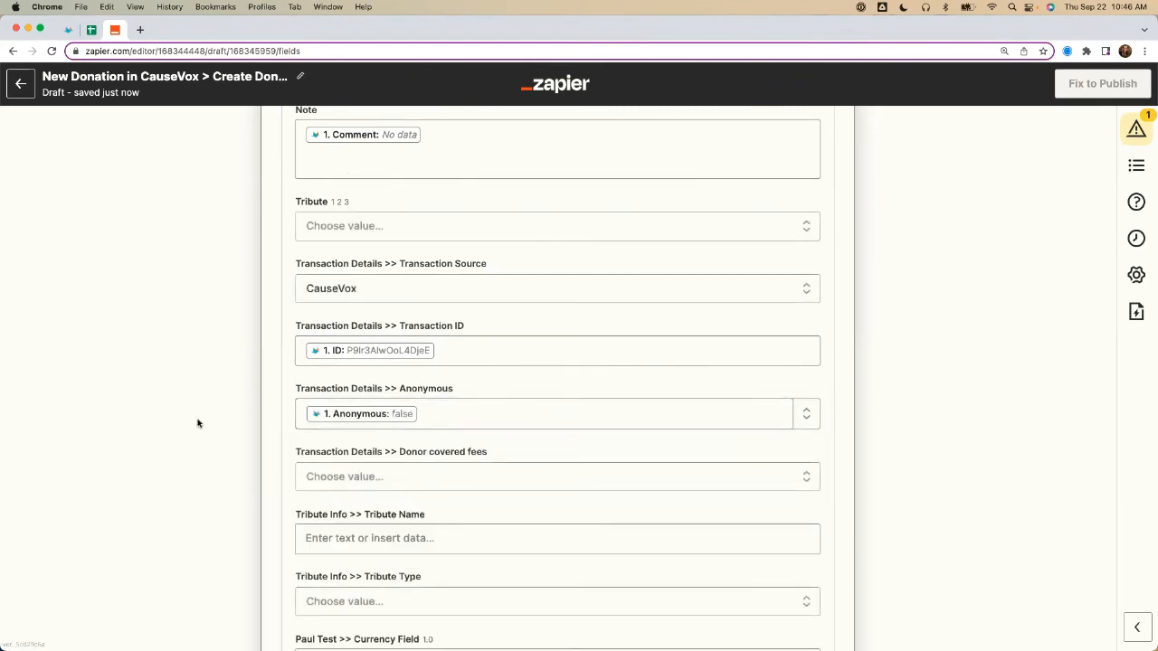
Step: Leave the remaining donation fields blank and test the Create Donation action
scroll(195, 421, down, 1)
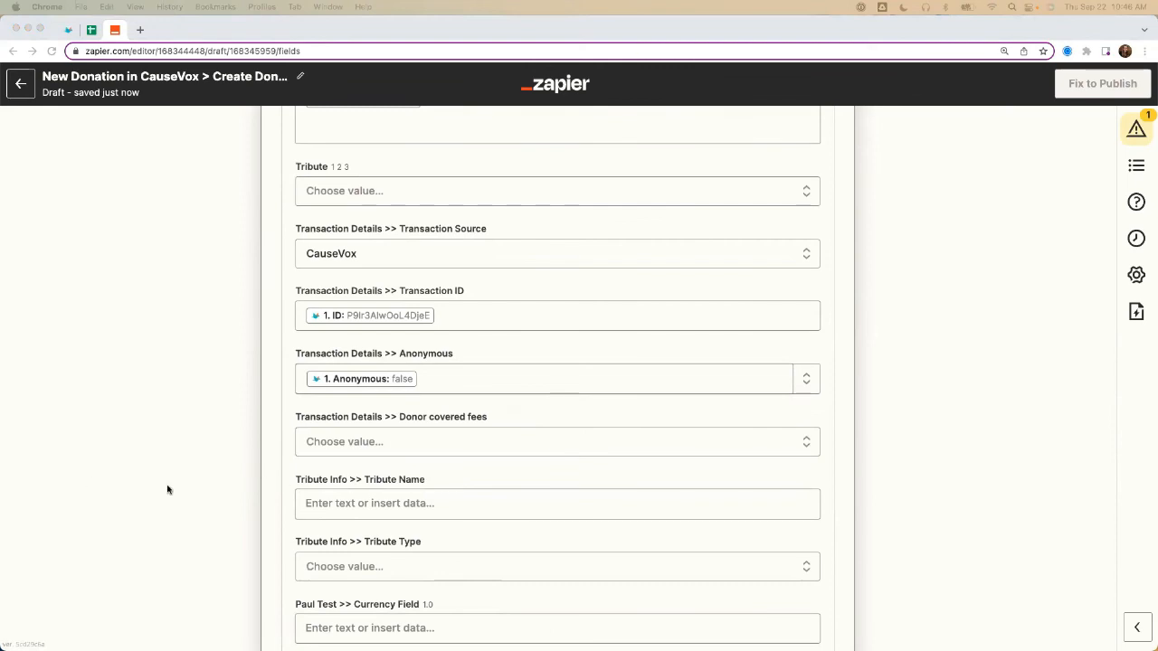
scroll(168, 489, down, 12)
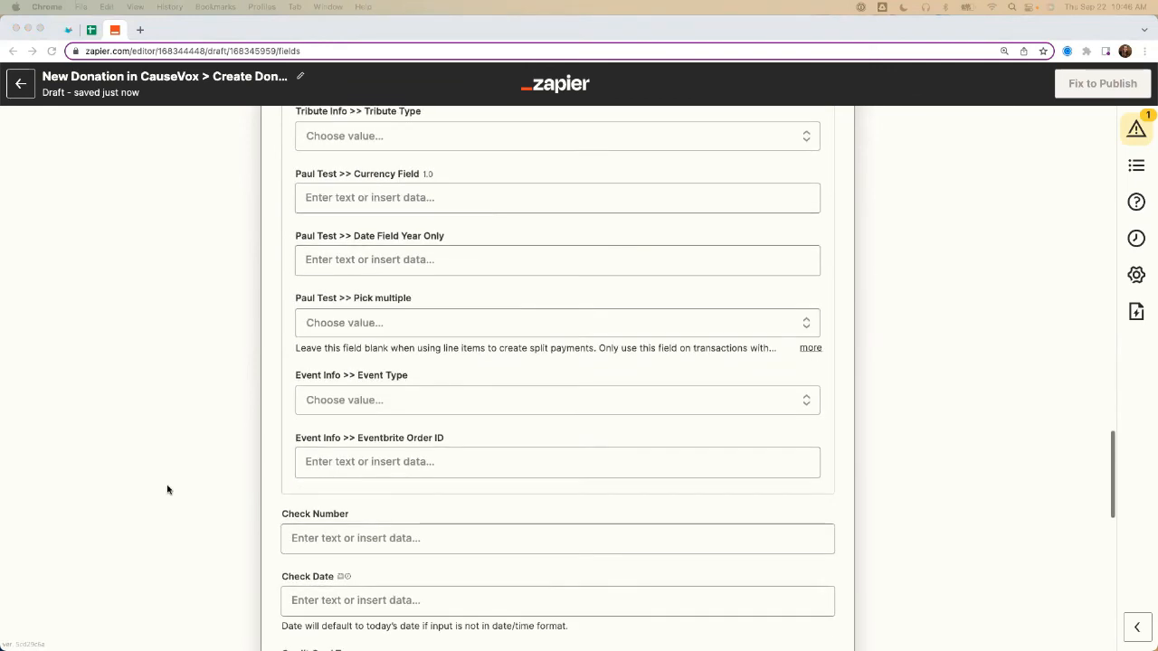
scroll(167, 490, down, 5)
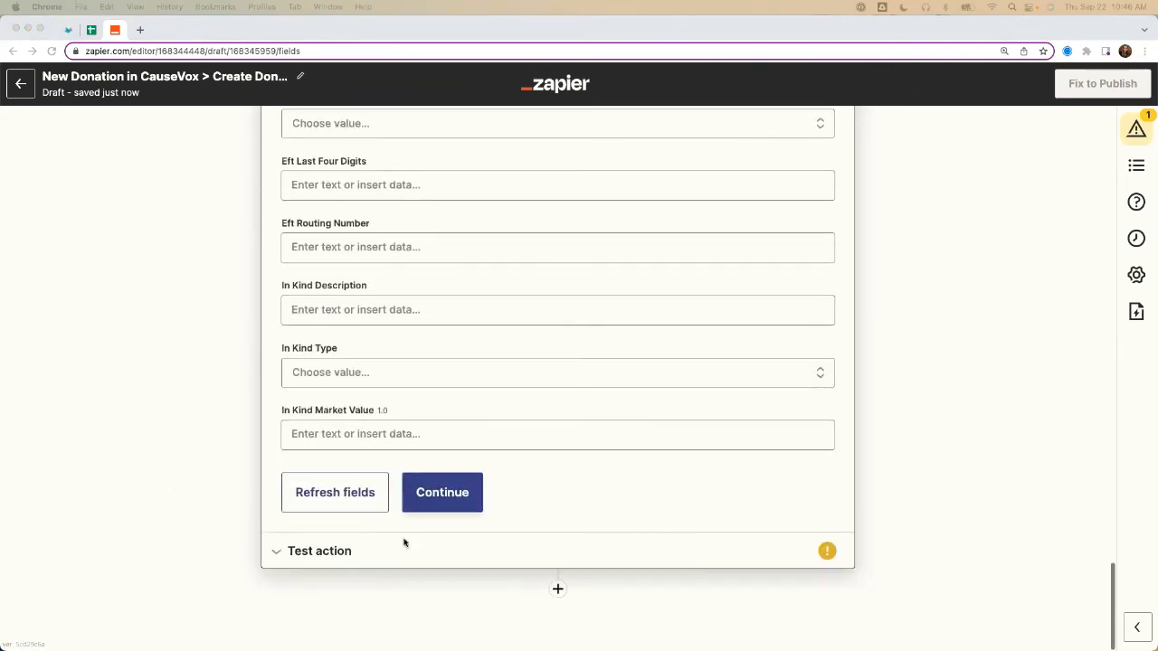
click(334, 551)
scroll(319, 394, up, 1)
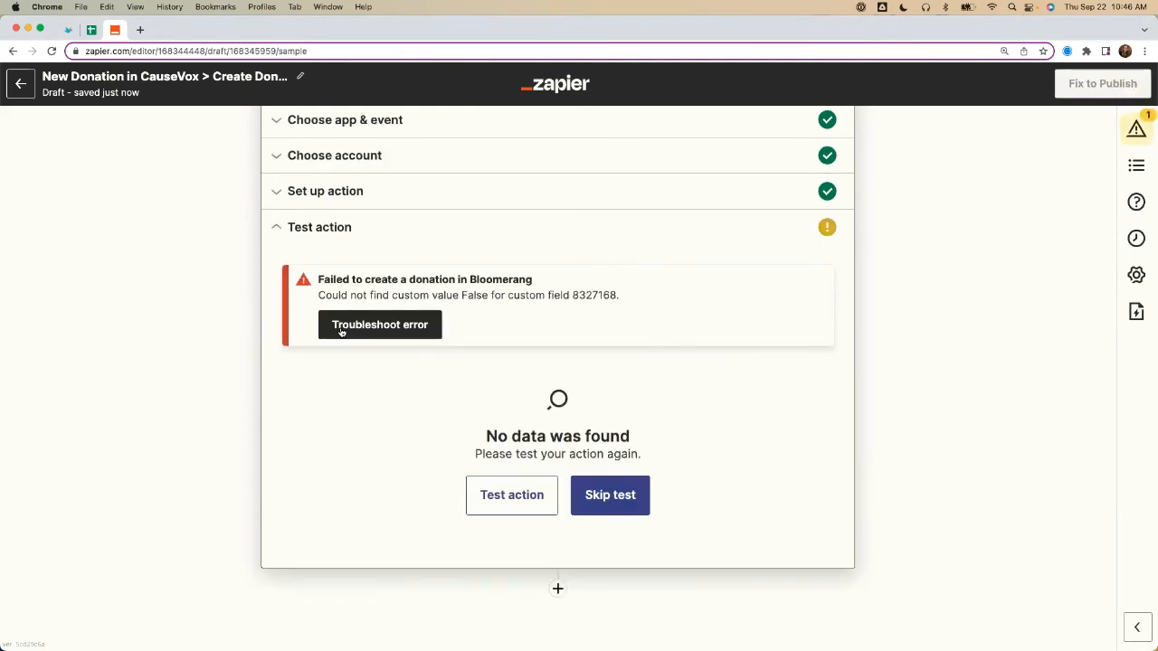
Step: Reopen the action setup and remove the CauseVox value from the Transaction Details Anonymous field
click(356, 198)
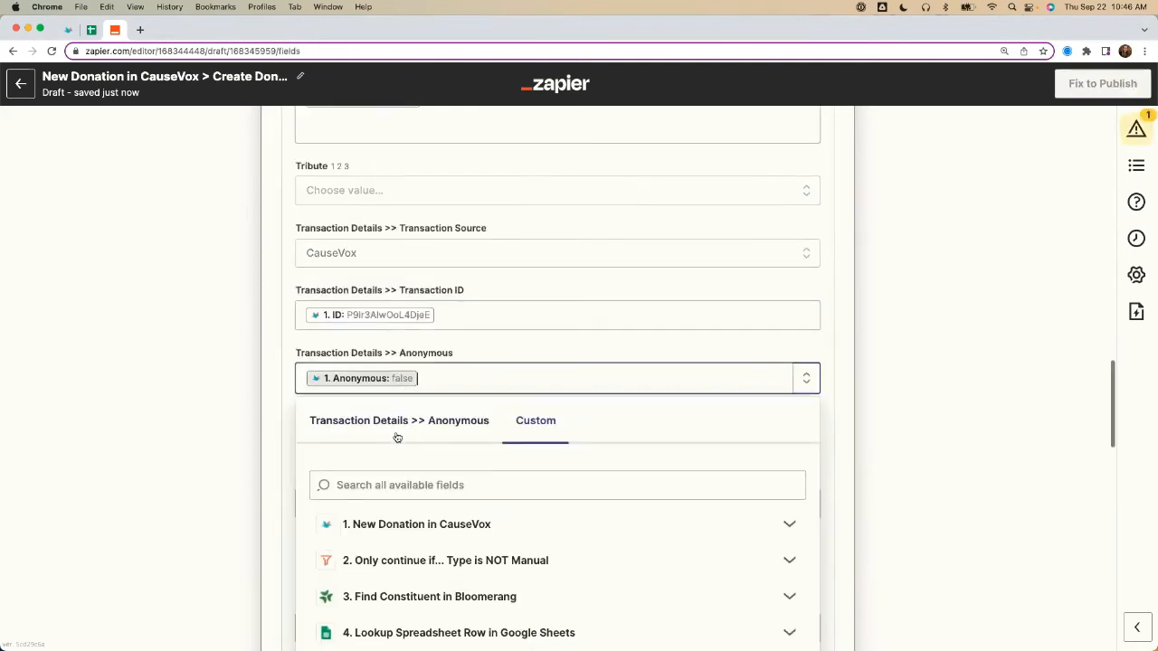
click(290, 429)
click(434, 375)
key(BackSpace)
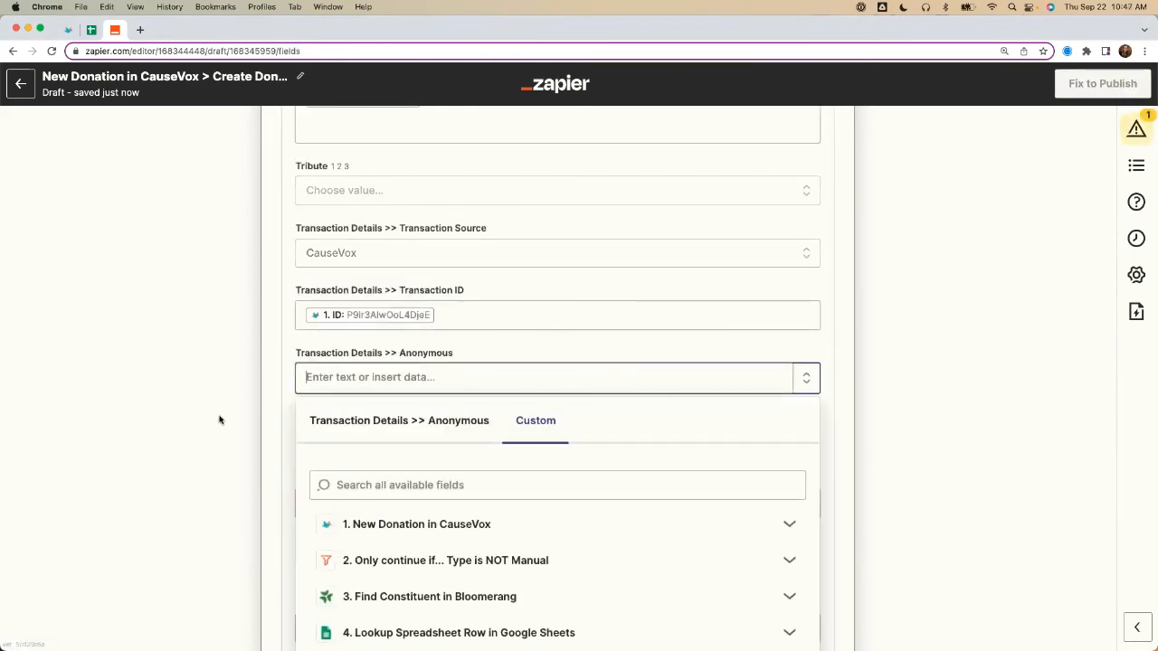
Step: Run the Create Donation test again to send the sample donation to Bloomerang
scroll(219, 420, down, 20)
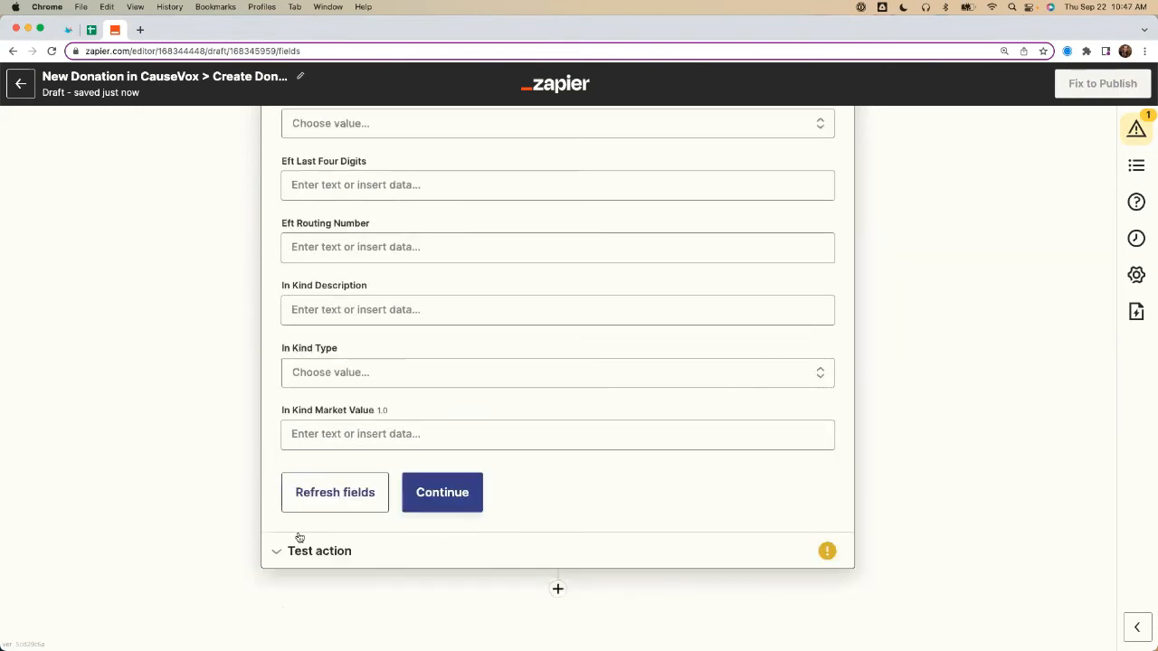
click(293, 541)
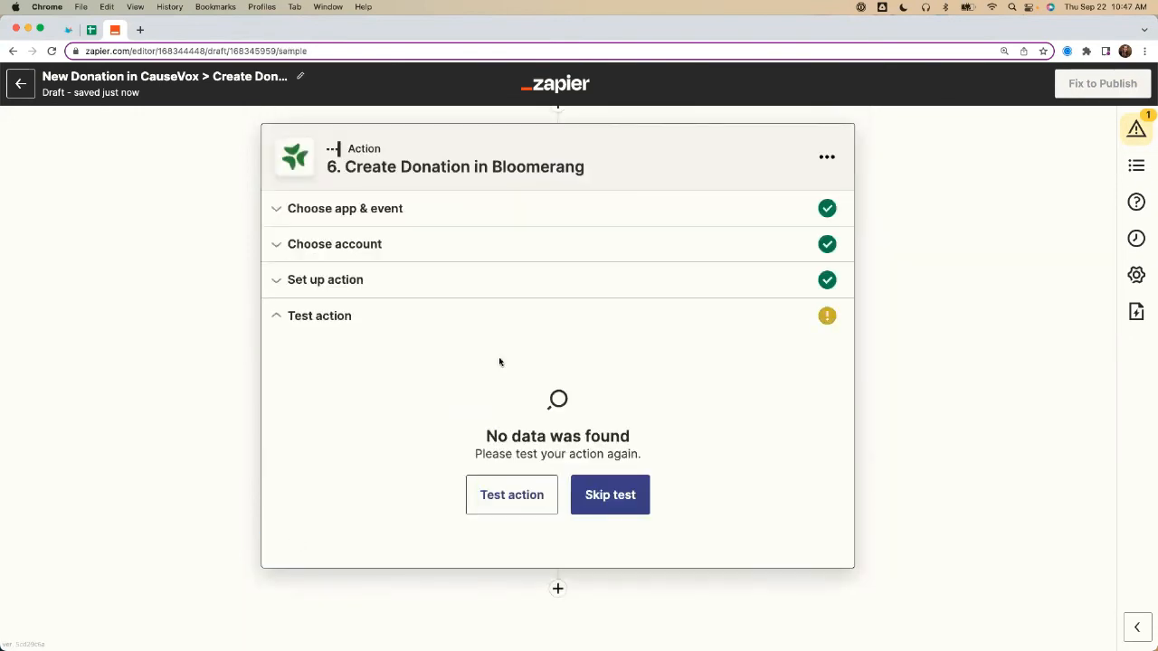
click(500, 500)
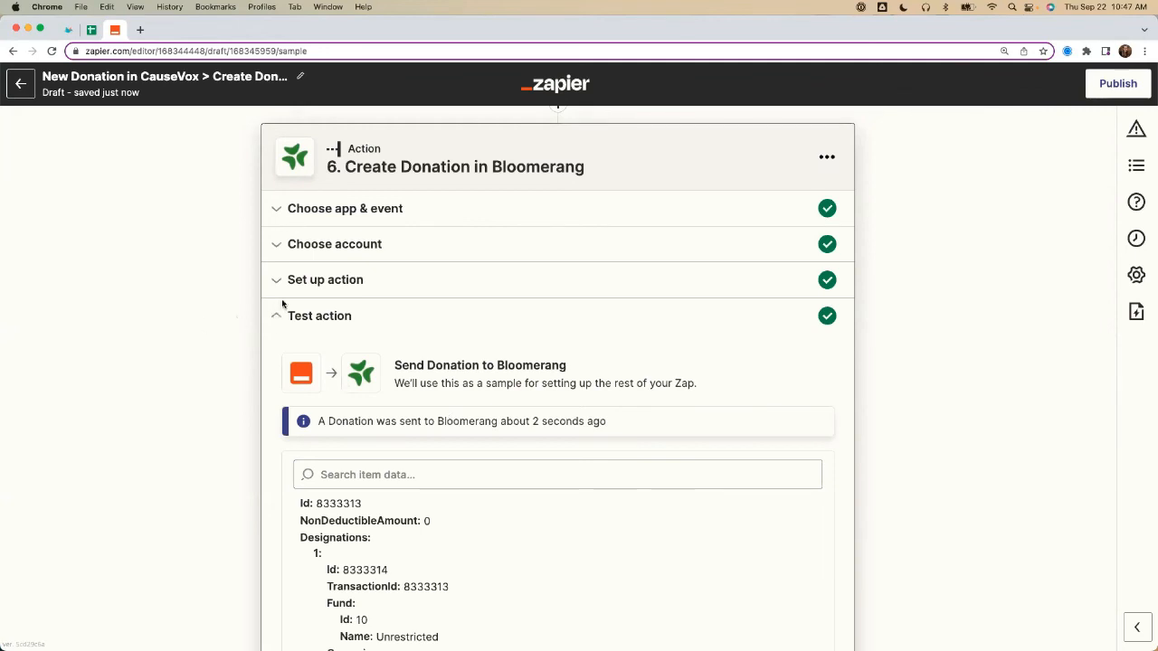
Step: Examine the Constituent Found filter's setup in the previously built Zap, including how it relates to the Find Constituent step
scroll(127, 271, up, 10)
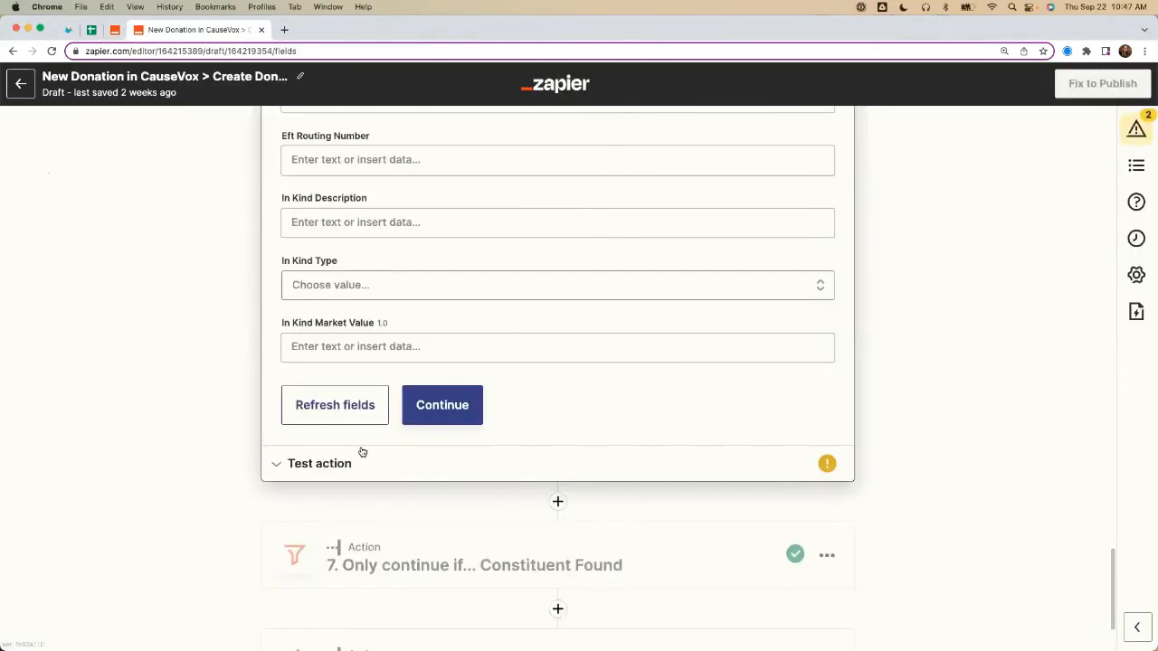
scroll(362, 453, down, 3)
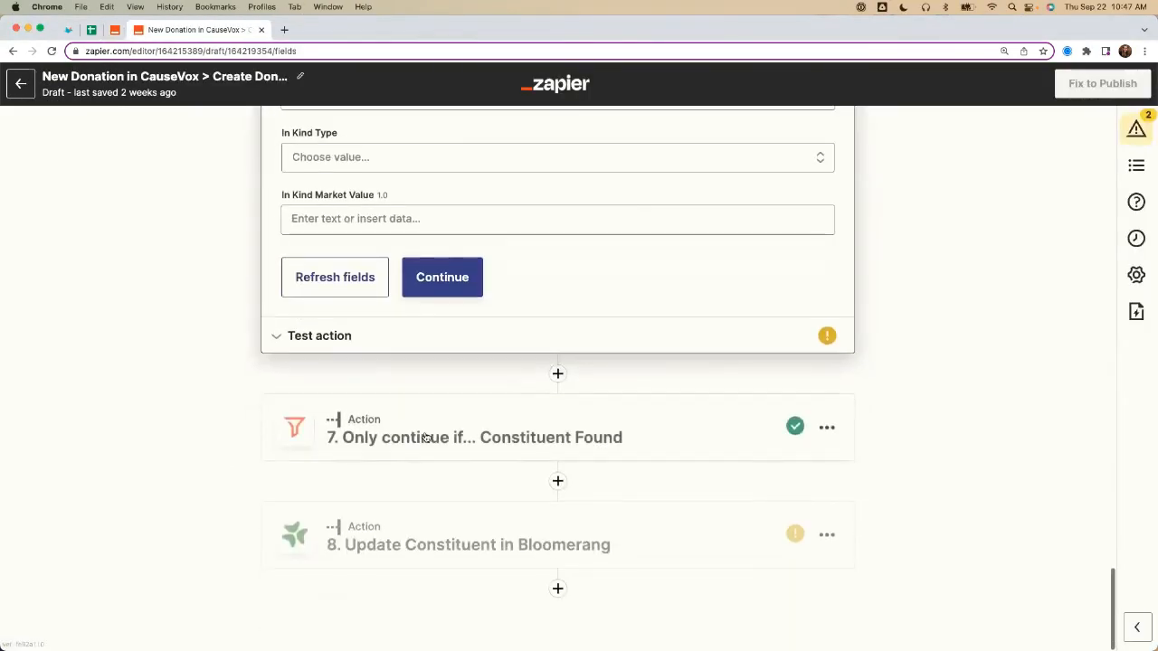
click(418, 436)
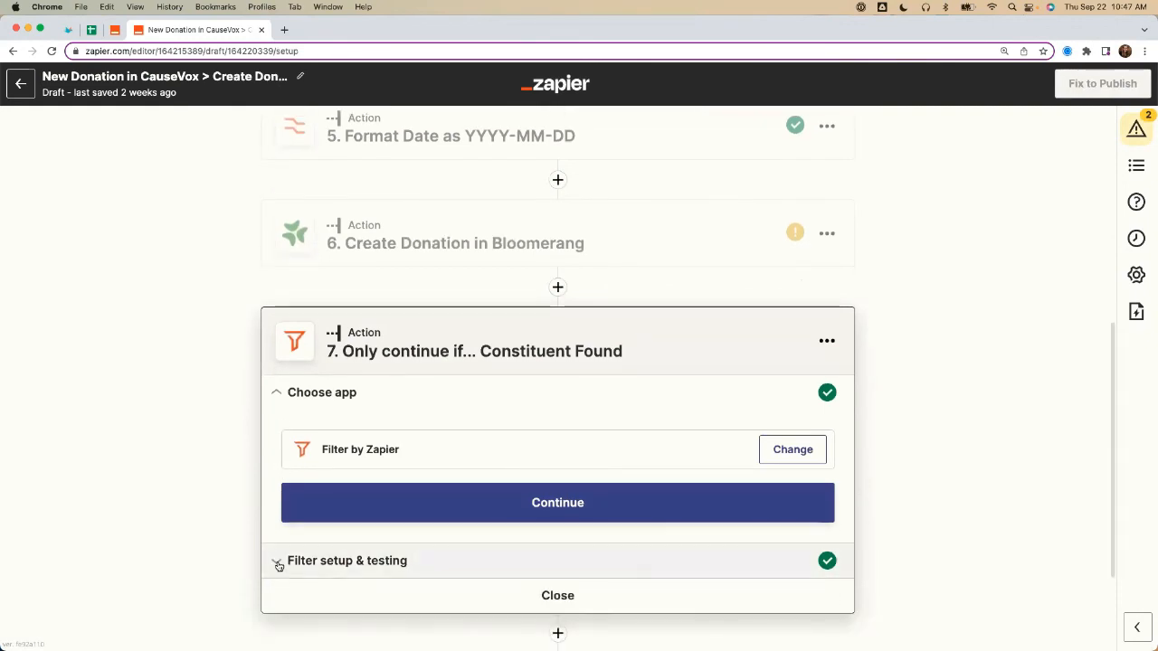
click(281, 559)
scroll(211, 547, up, 5)
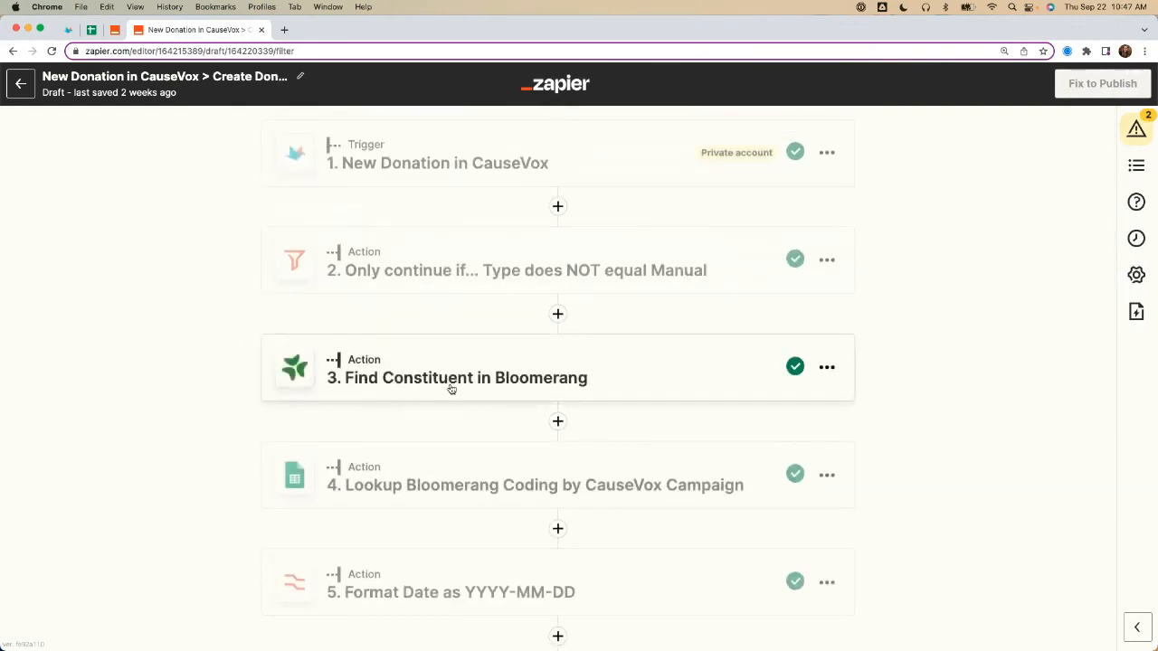
scroll(162, 384, down, 1)
scroll(162, 383, down, 10)
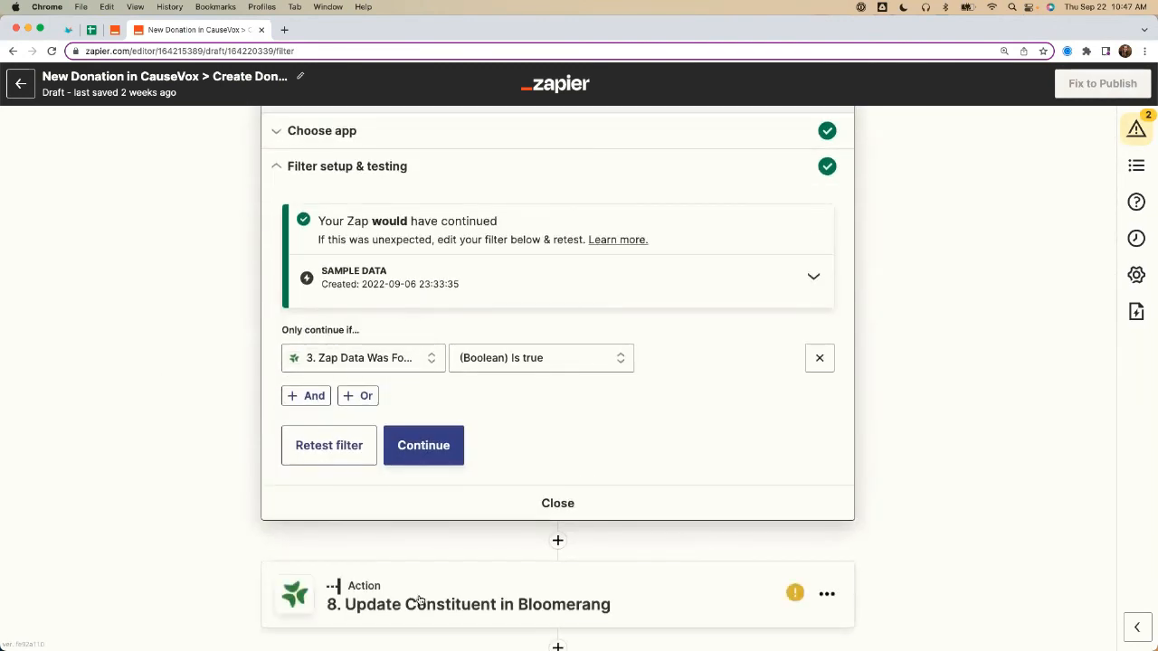
Step: Review the Update Constituent in Bloomerang action setup, examining the constituent, name, primary address and primary email field mappings
click(422, 596)
scroll(189, 439, up, 3)
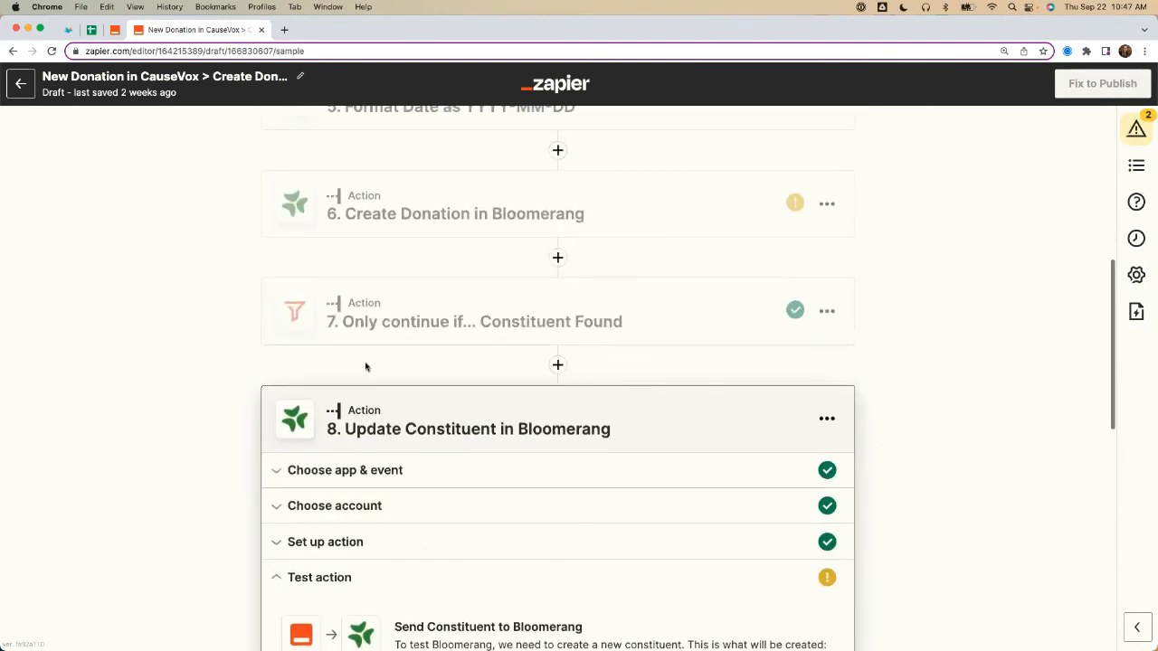
click(288, 541)
scroll(170, 435, down, 5)
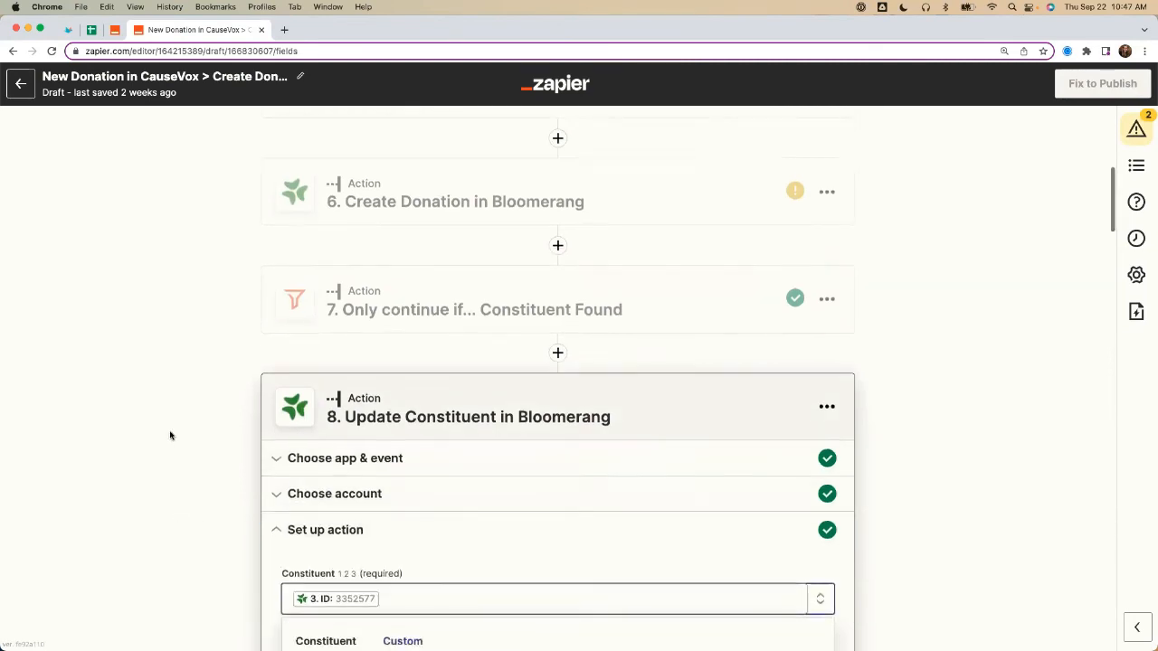
scroll(170, 436, down, 12)
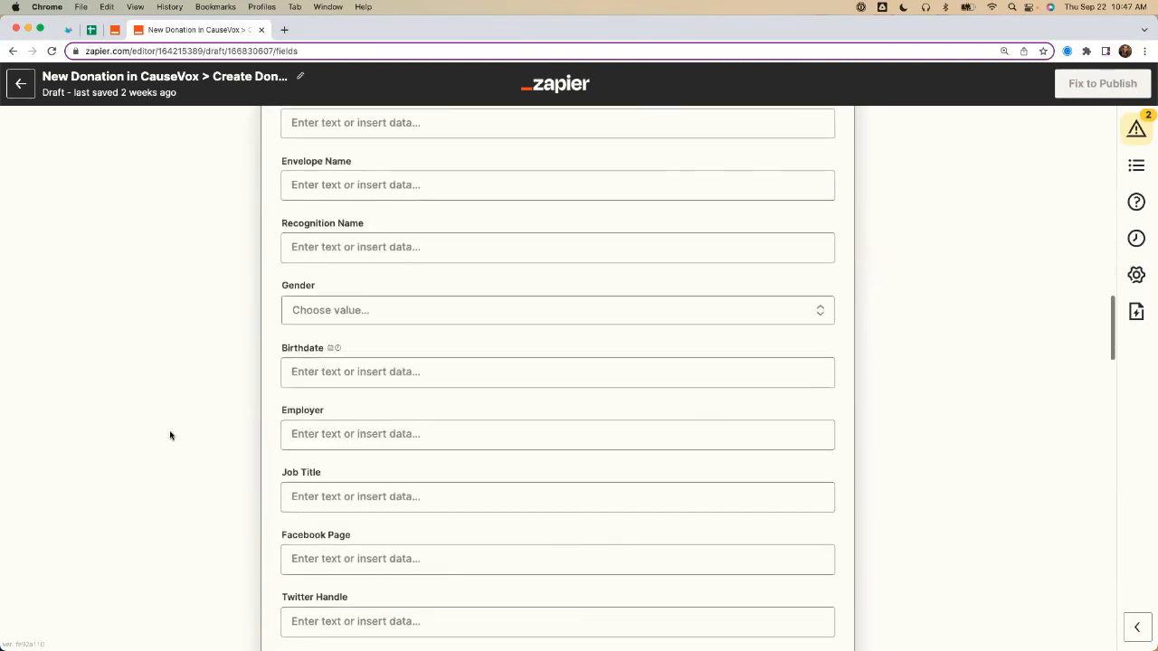
scroll(170, 436, down, 7)
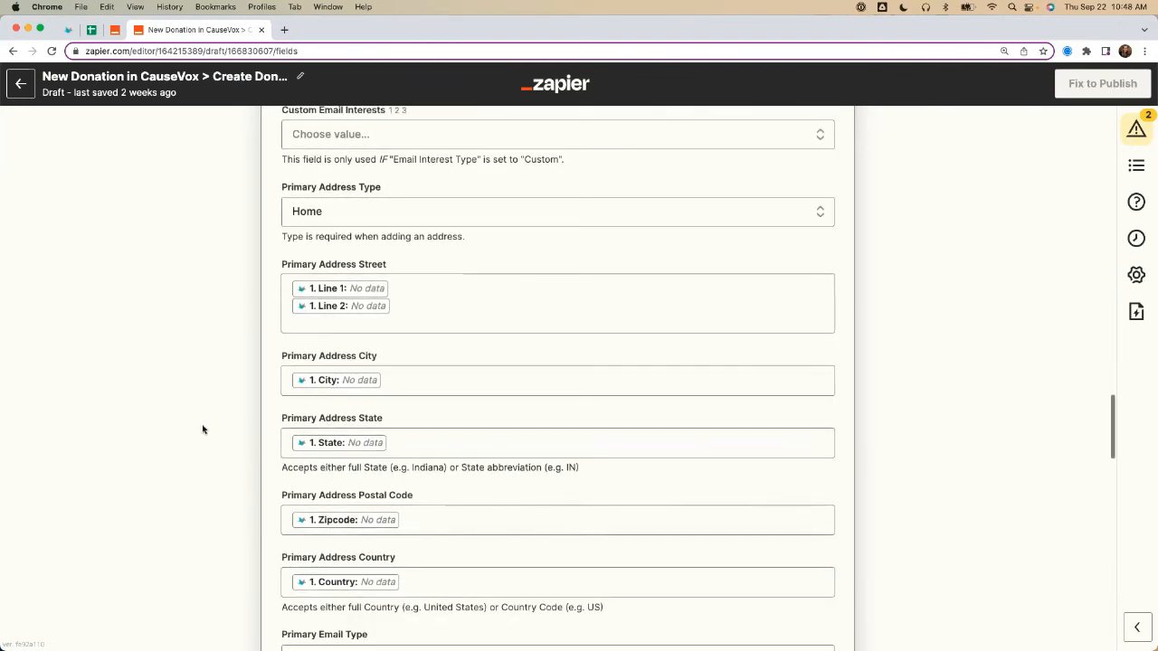
scroll(407, 398, down, 5)
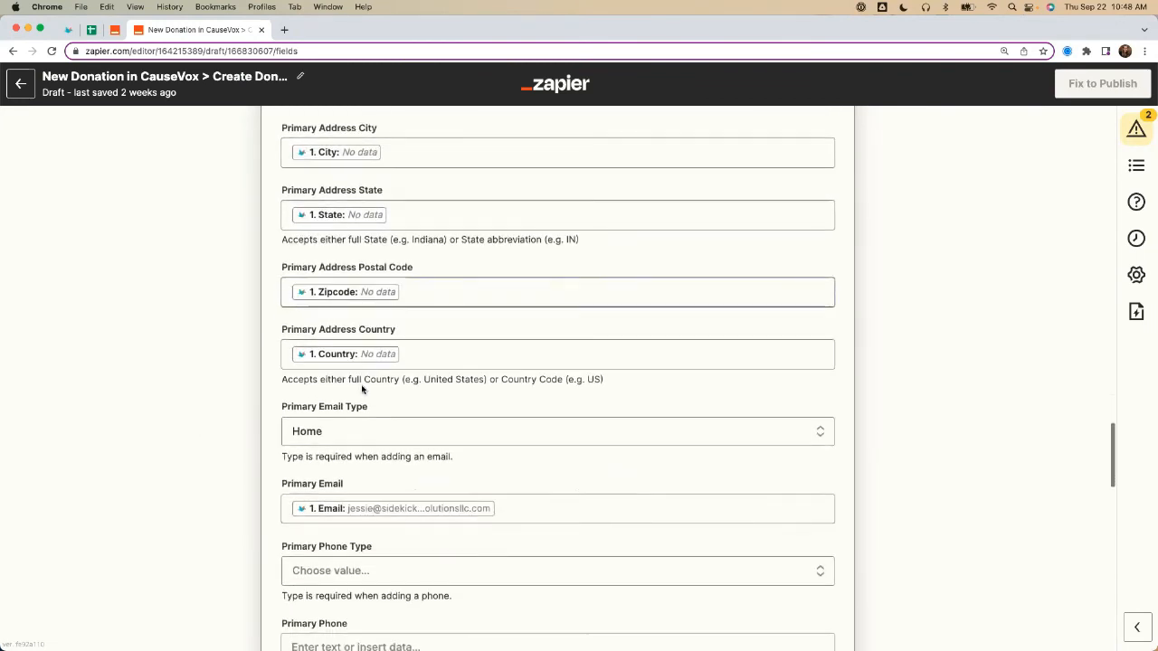
scroll(207, 460, up, 6)
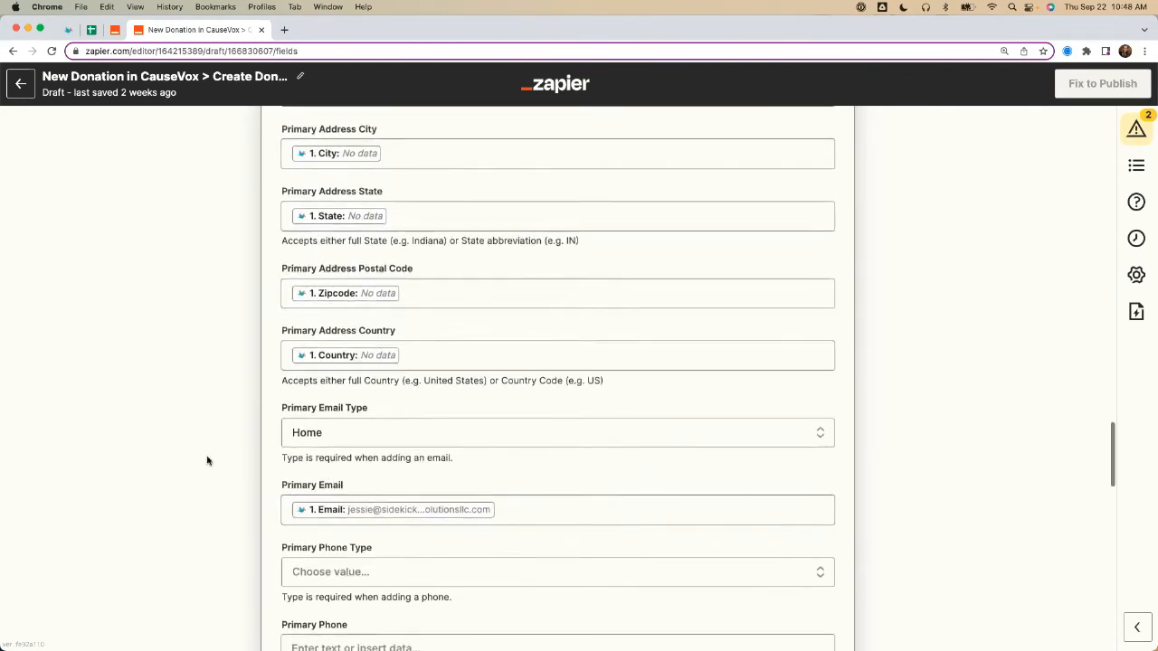
scroll(207, 460, up, 20)
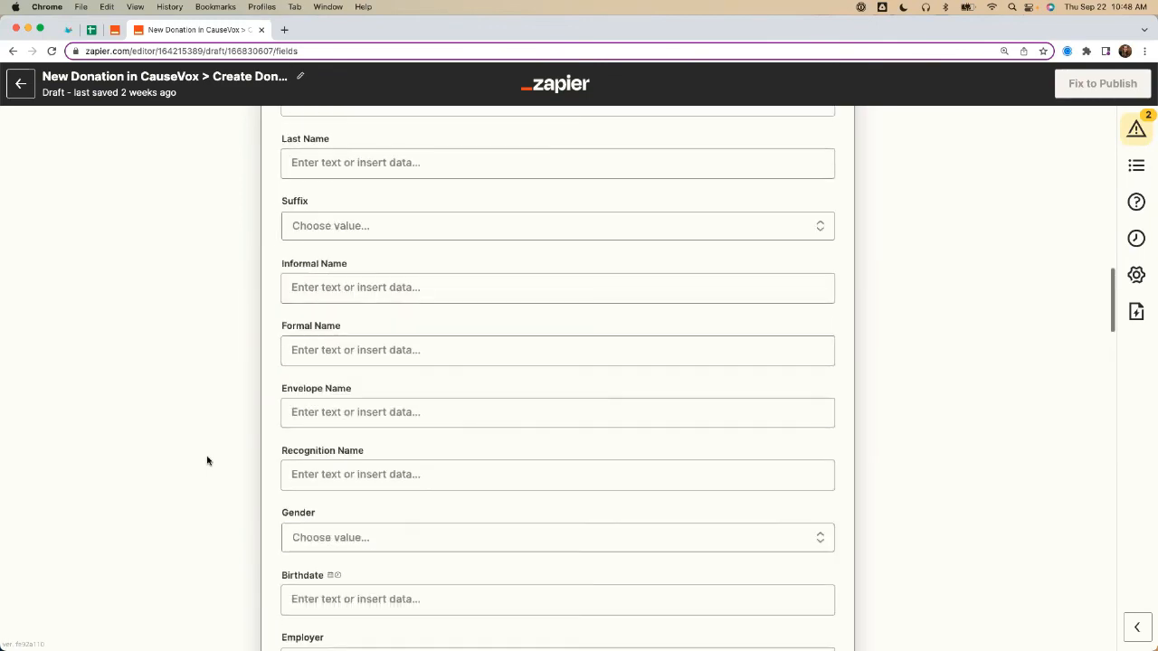
scroll(207, 461, up, 12)
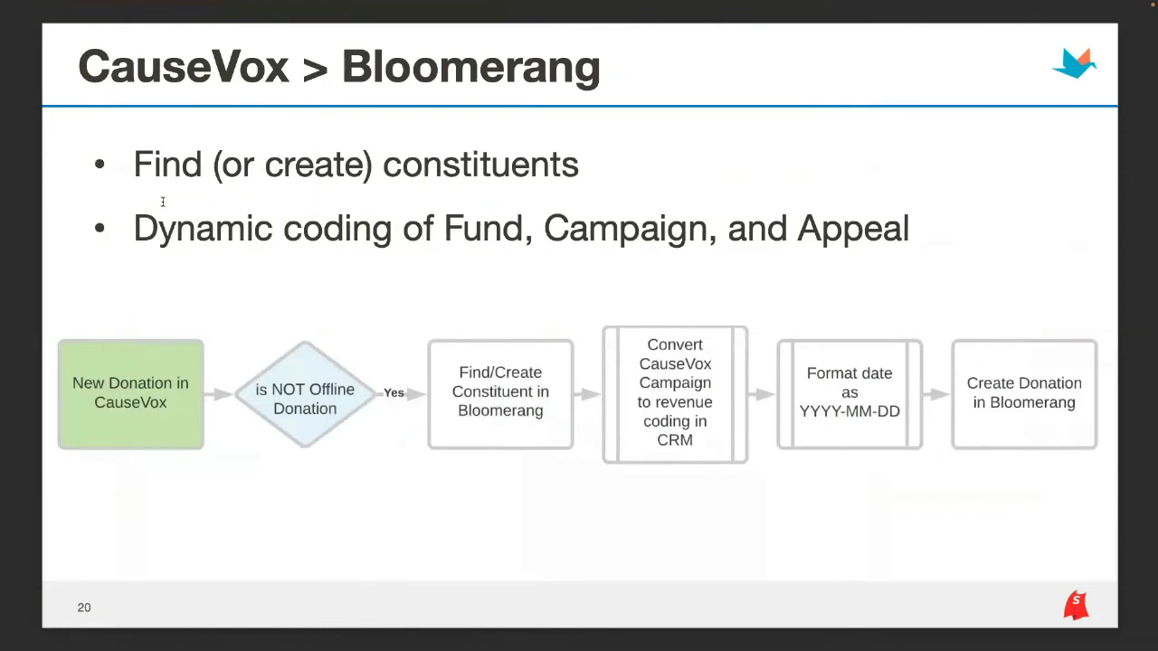
key(Right)
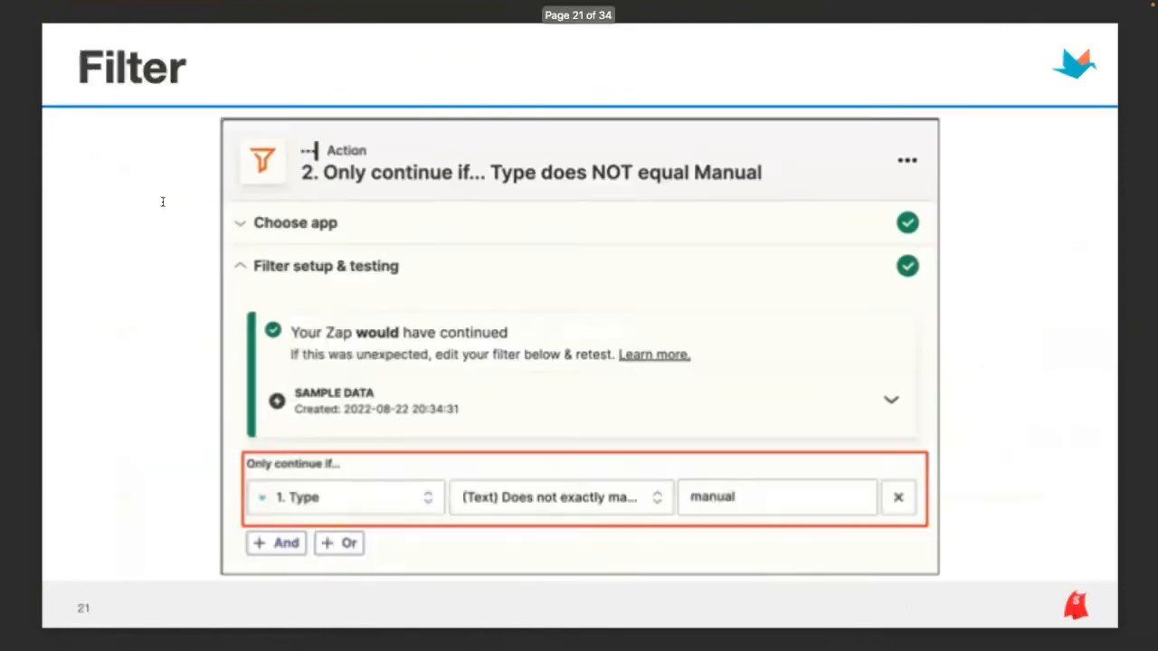
key(Right)
key(Right)
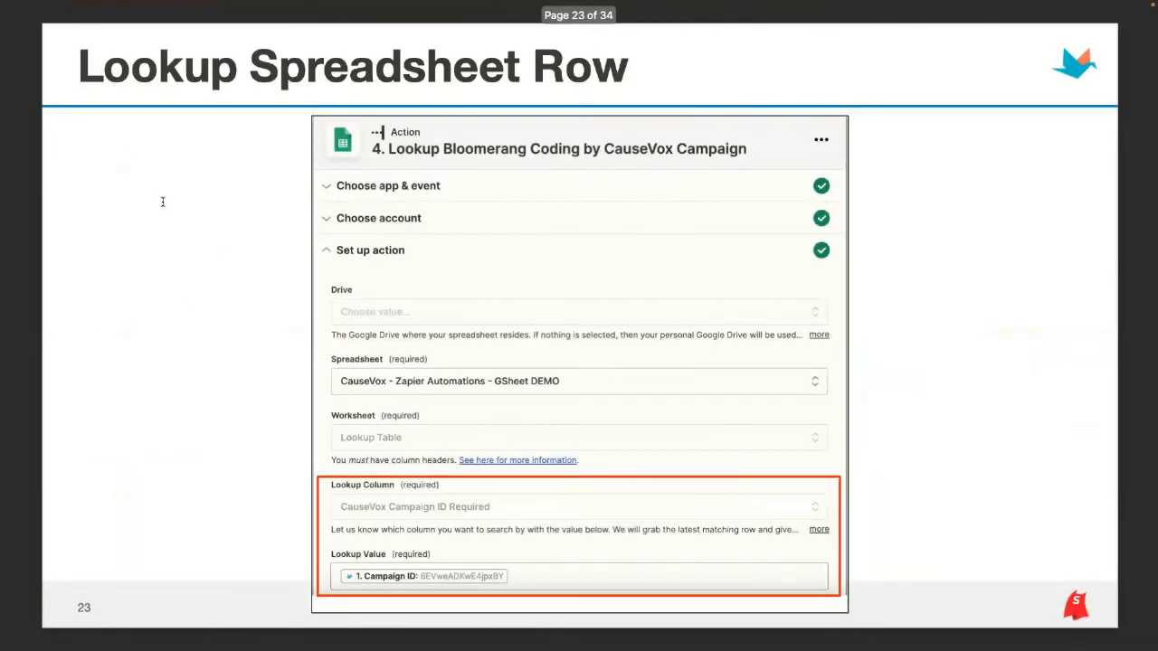
key(Right)
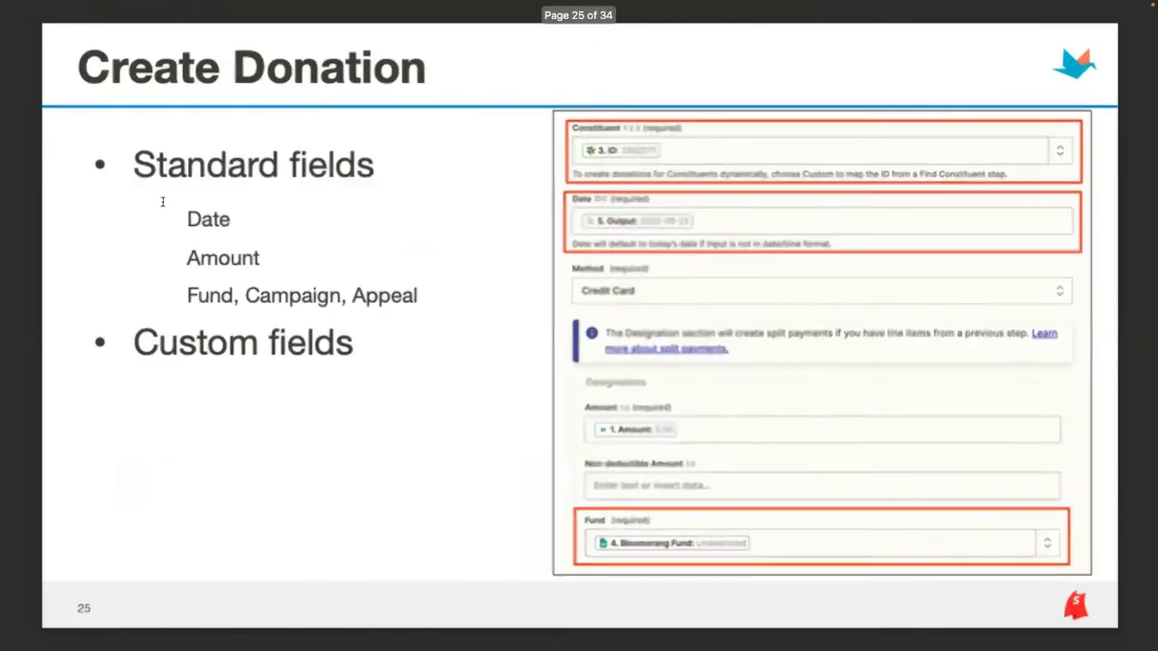
key(Right)
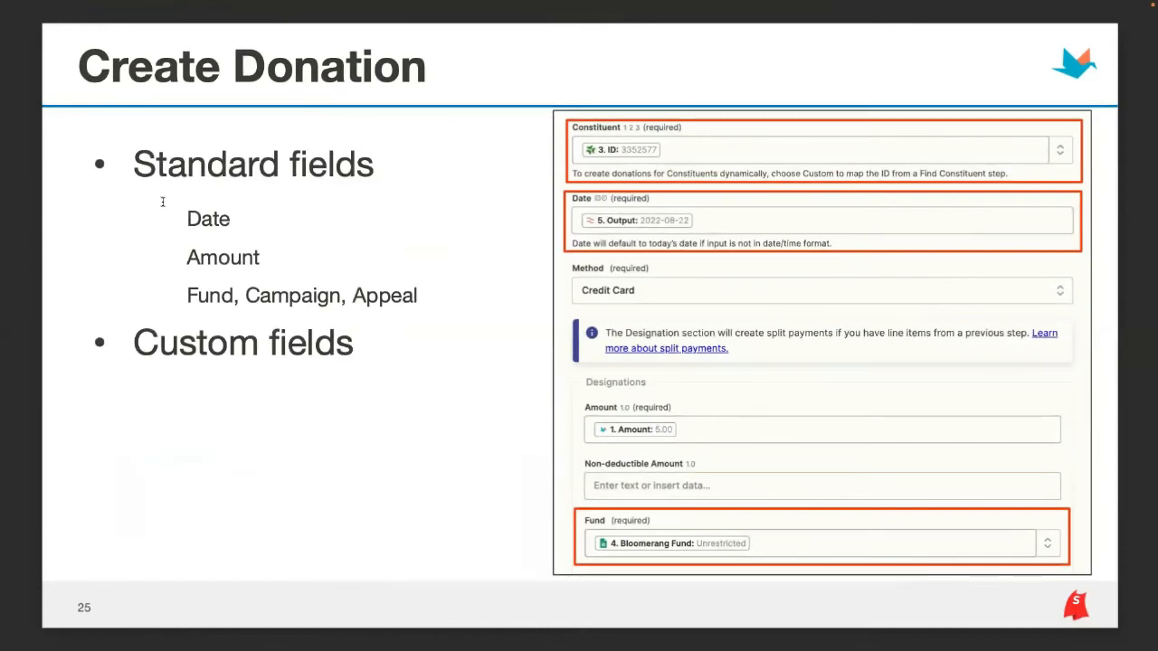
key(Right)
key(Right)
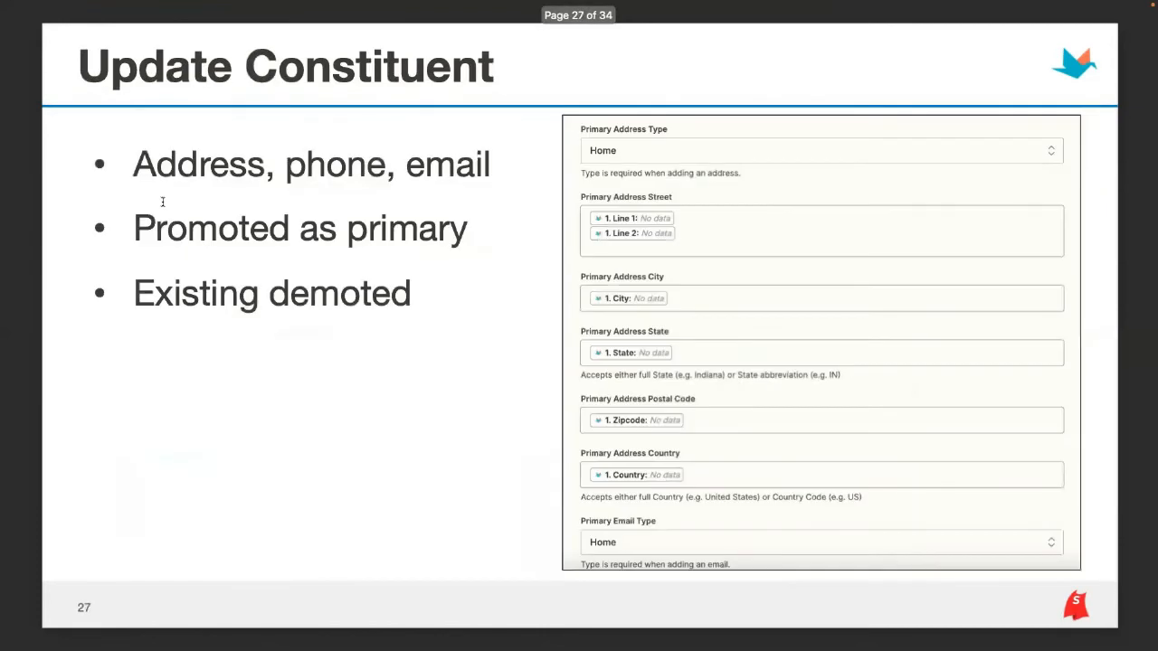
key(Right)
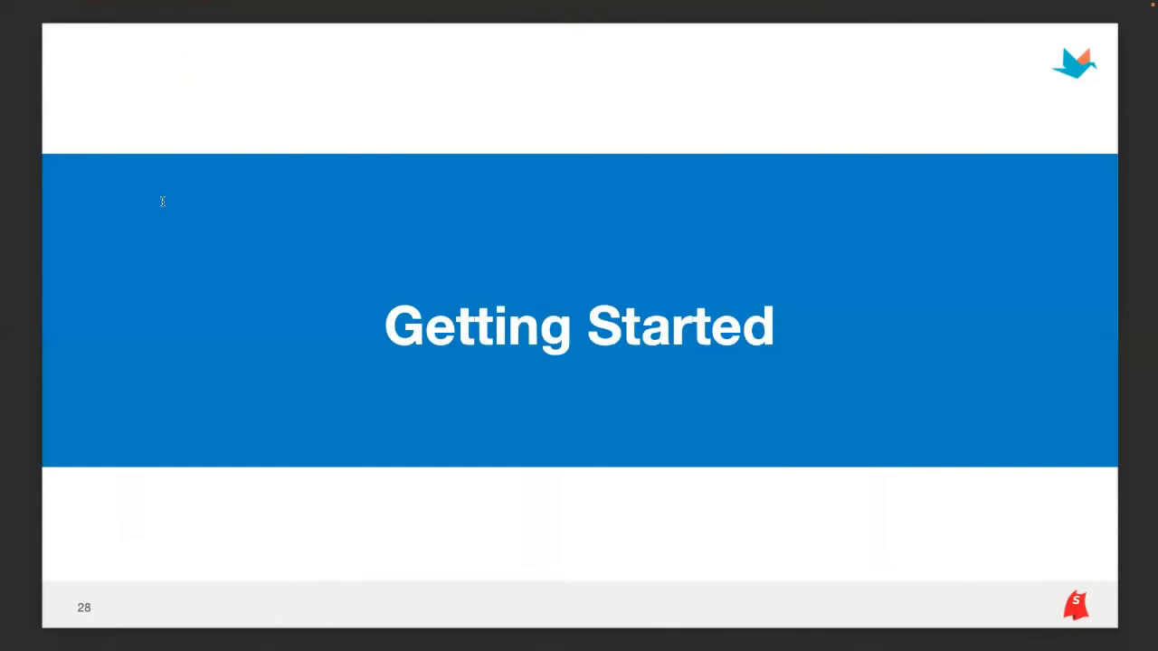